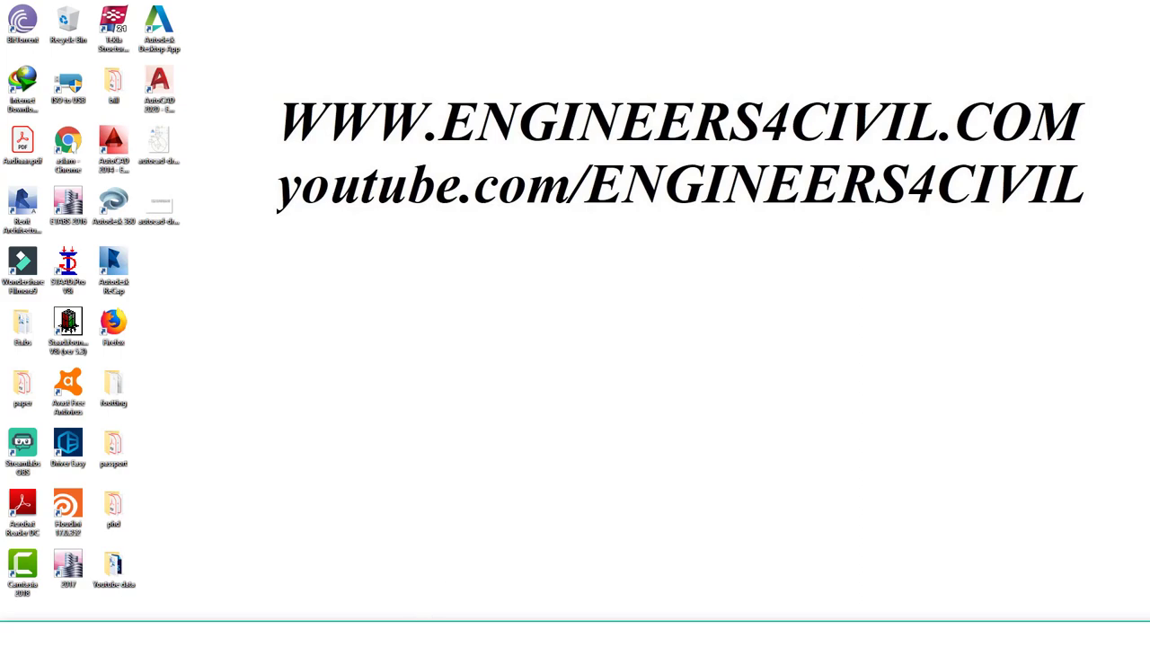
Bring the AutoCAD 2020 window showing the dimensioned hook.dwg to the foreground
{"action": "left_click", "coordinate": [386, 588]}
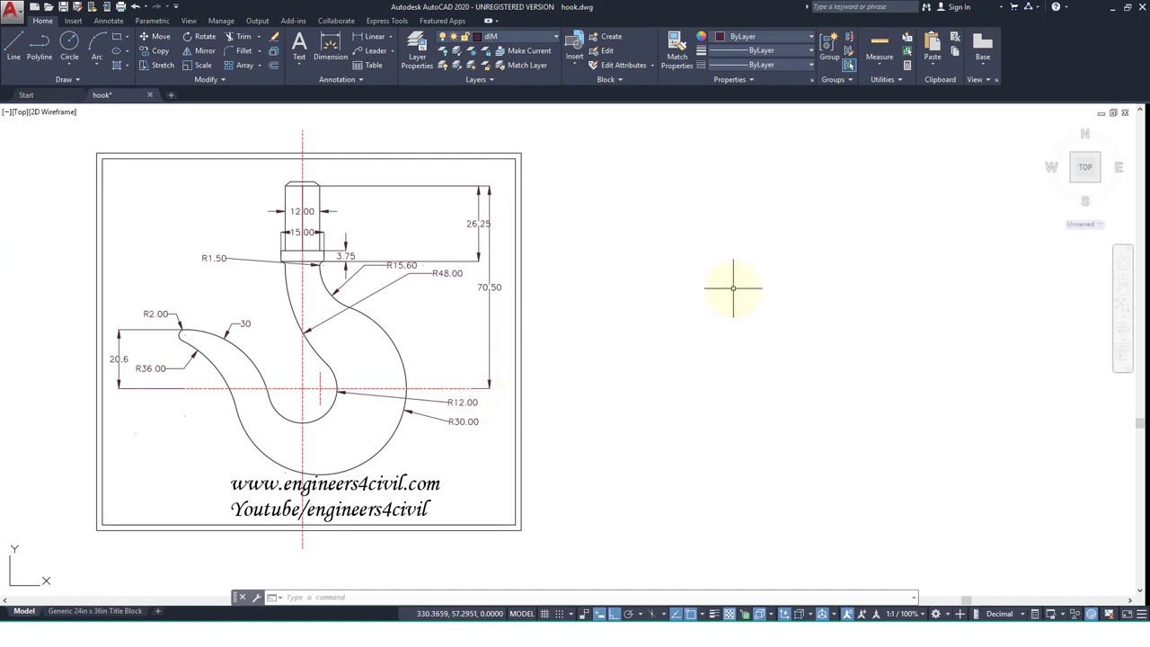
Make CL the current layer from the layer properties list
{"action": "type", "text": "a"}
{"action": "key", "text": "Return"}
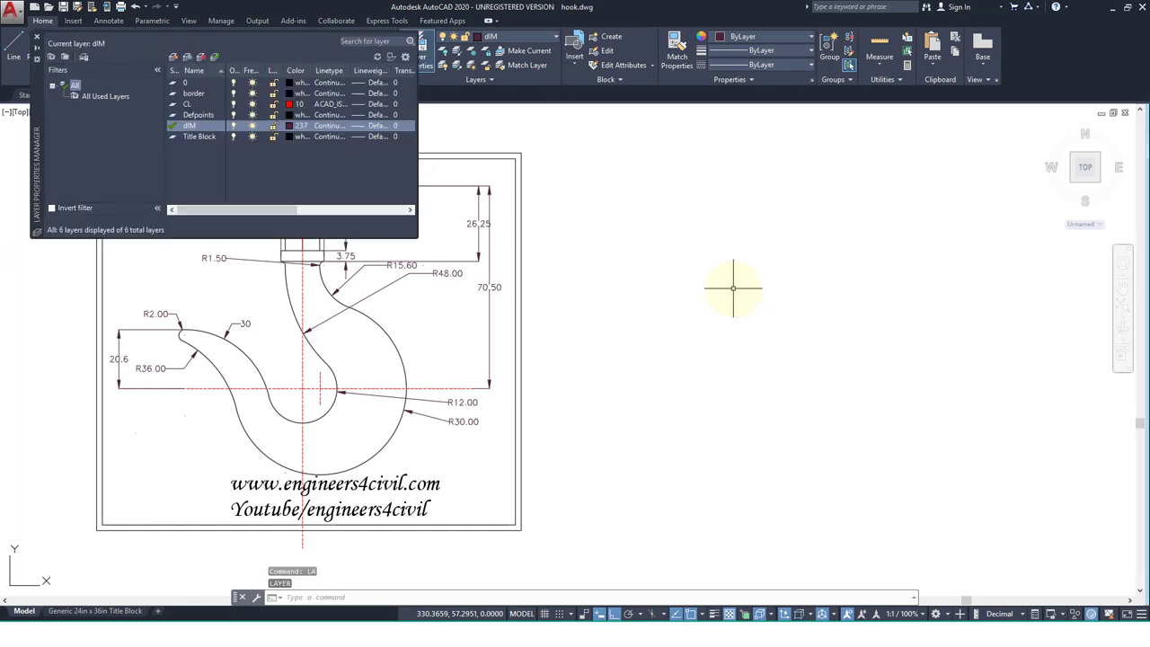
{"action": "left_click", "coordinate": [175, 105]}
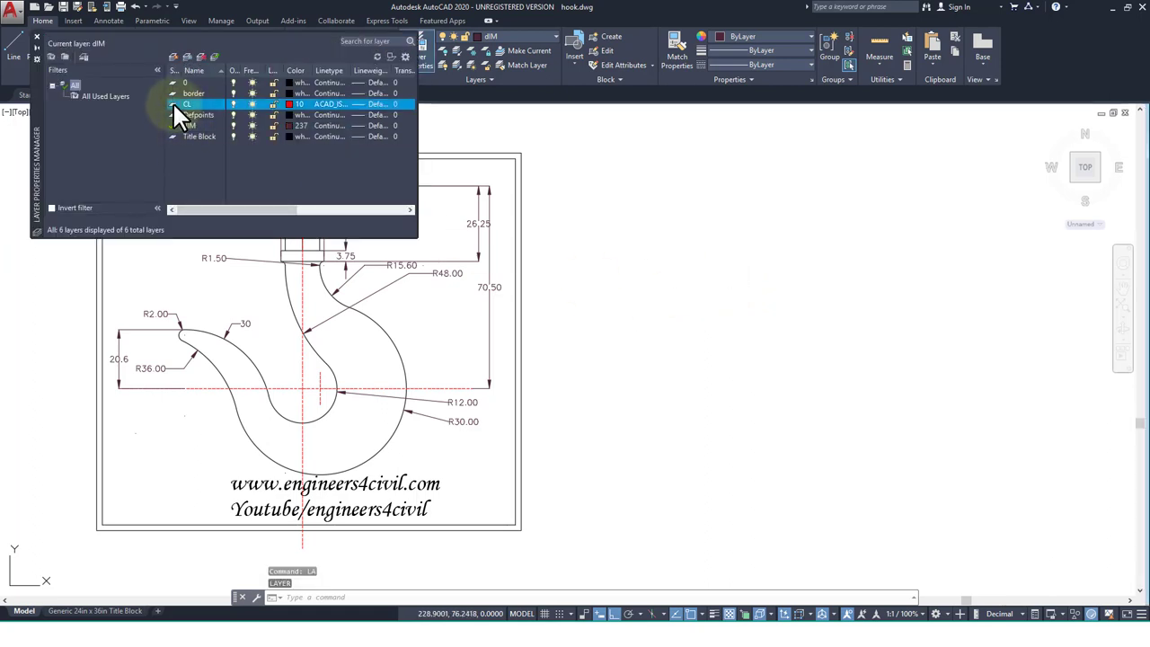
{"action": "left_click", "coordinate": [38, 38]}
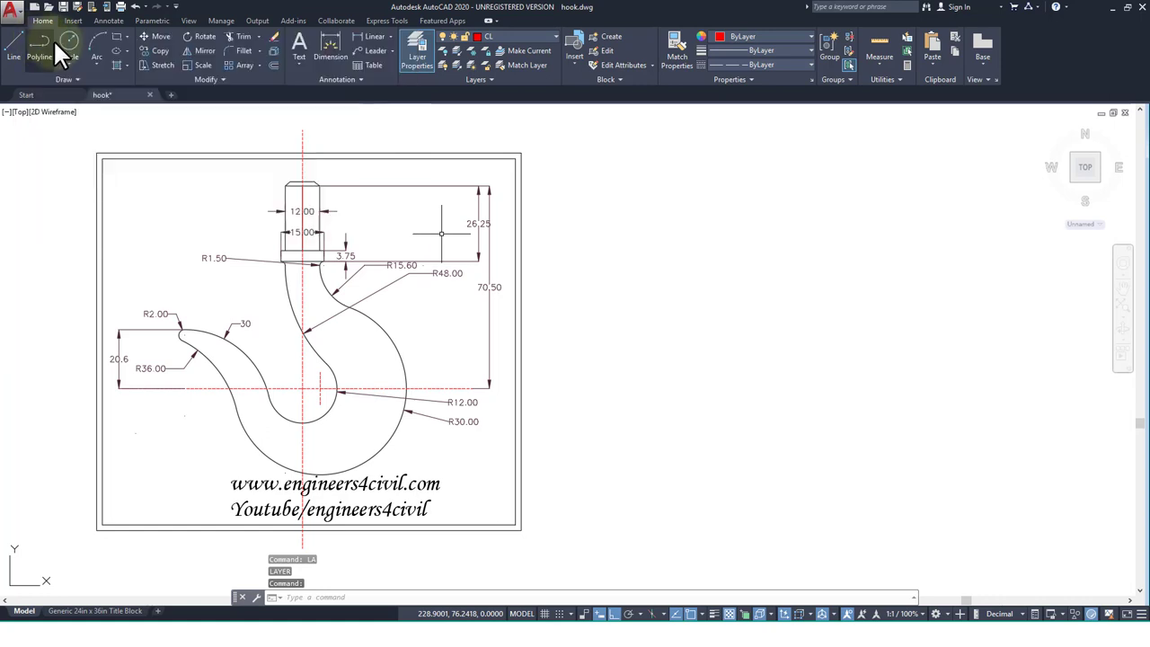
Draw a vertical trial centre line to the right of the hook with Ortho on
{"action": "key", "text": "l"}
{"action": "key", "text": "Return"}
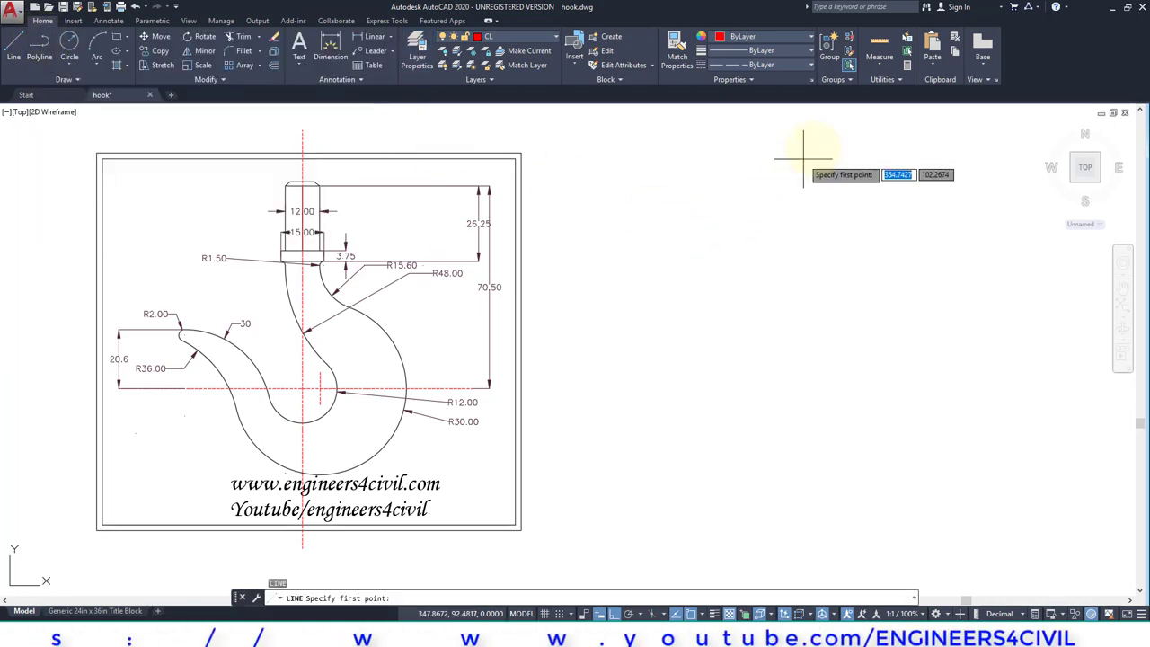
{"action": "key", "text": "F8"}
{"action": "left_click", "coordinate": [826, 136]}
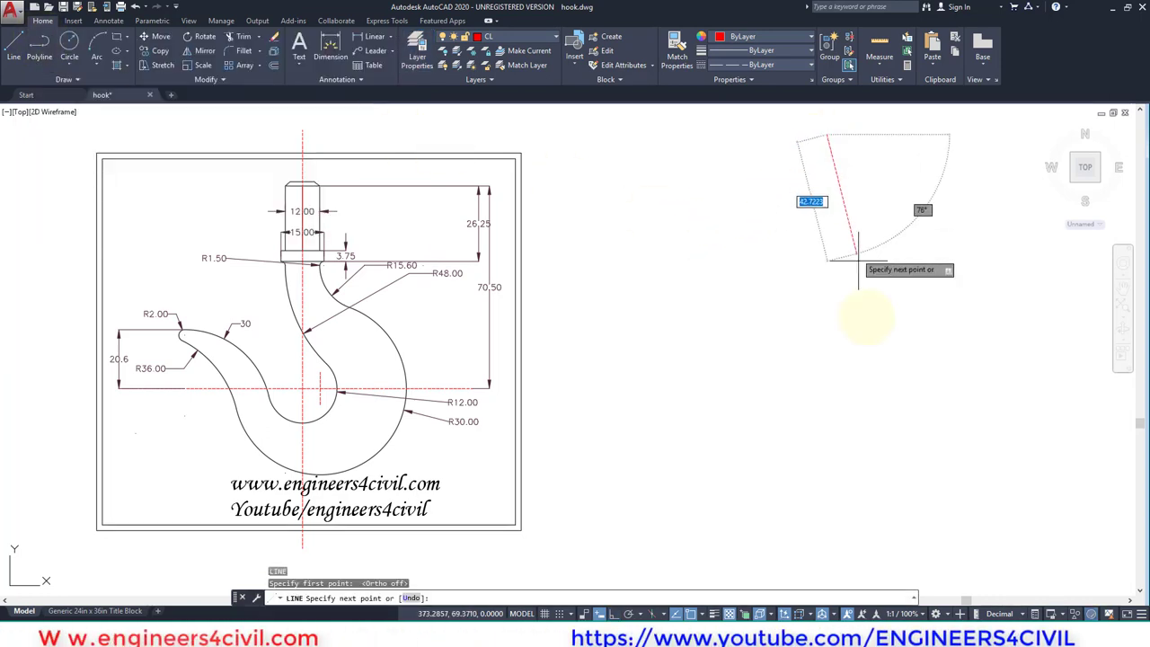
{"action": "key", "text": "F8"}
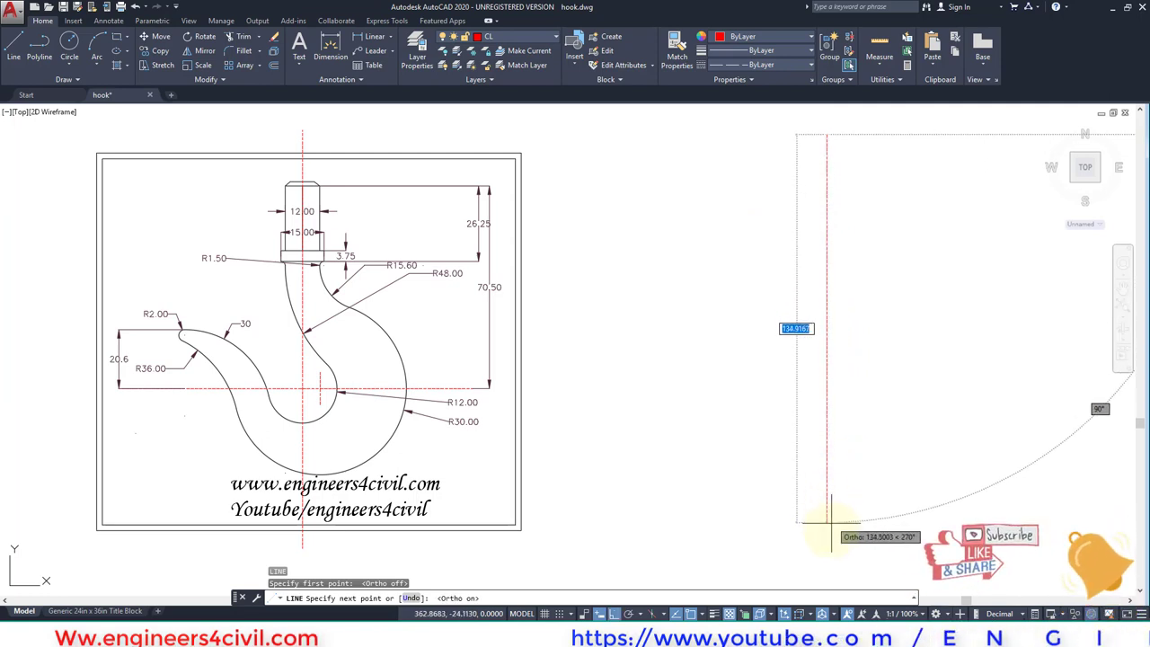
{"action": "left_click", "coordinate": [831, 578]}
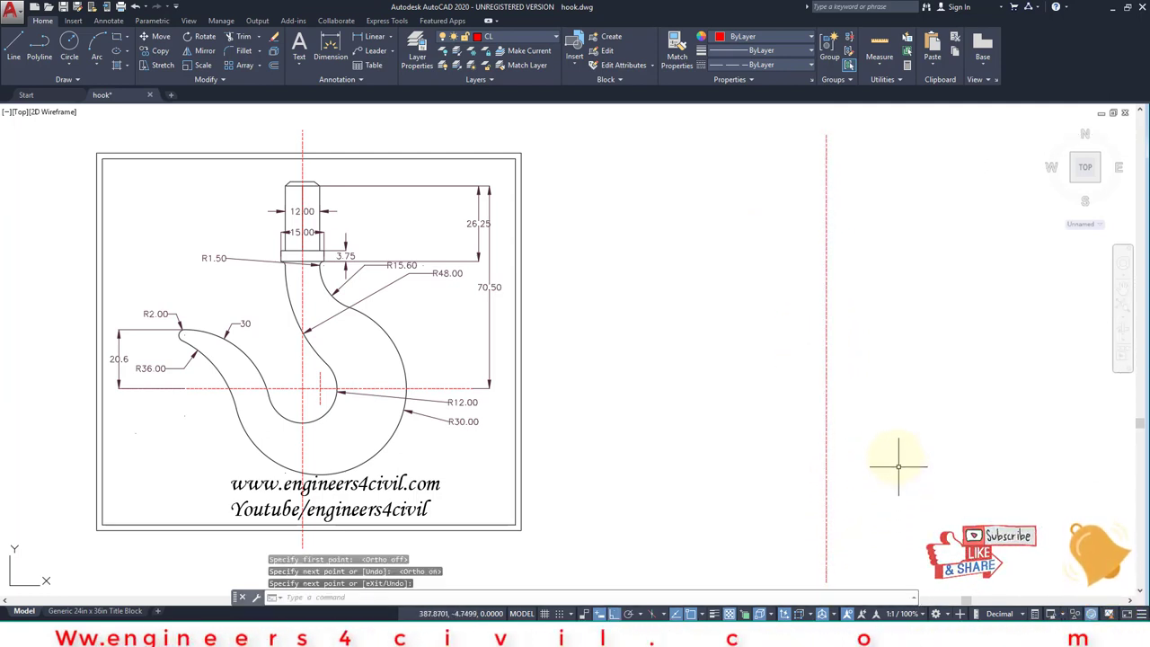
{"action": "middle_click_drag", "start_coordinate": [872, 329], "coordinate": [828, 332]}
{"action": "key", "text": "Return"}
{"action": "key", "text": "Return"}
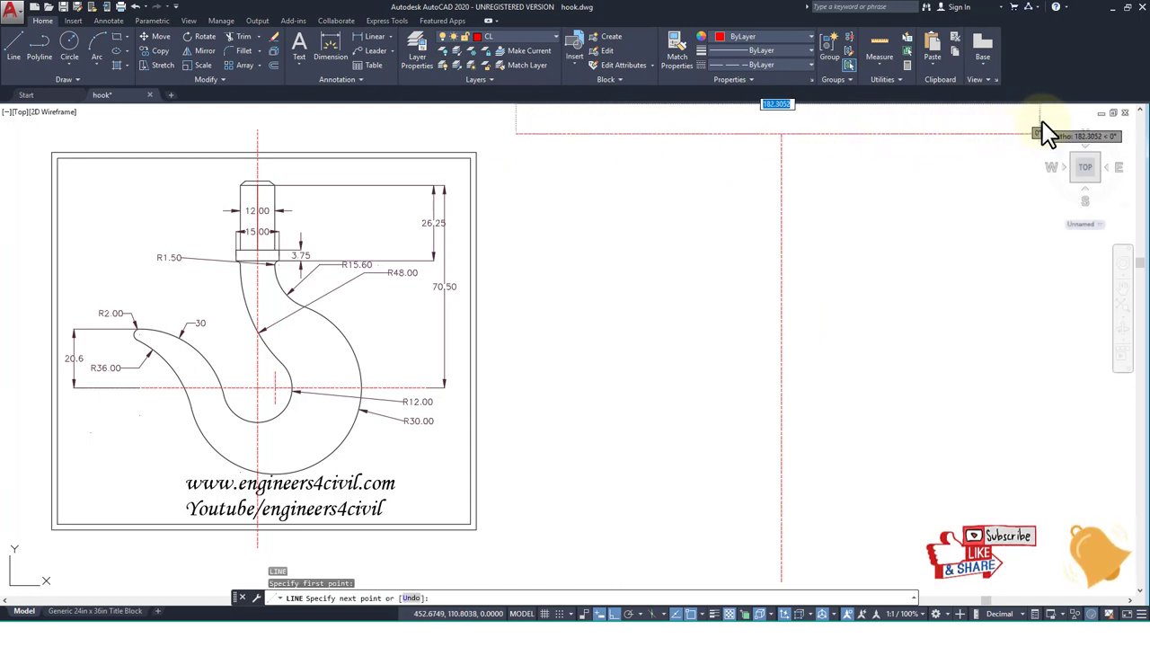
Add horizontal trial centre lines across the top of the vertical line
{"action": "left_click", "coordinate": [918, 187]}
{"action": "key", "text": "Return"}
{"action": "key", "text": "Return"}
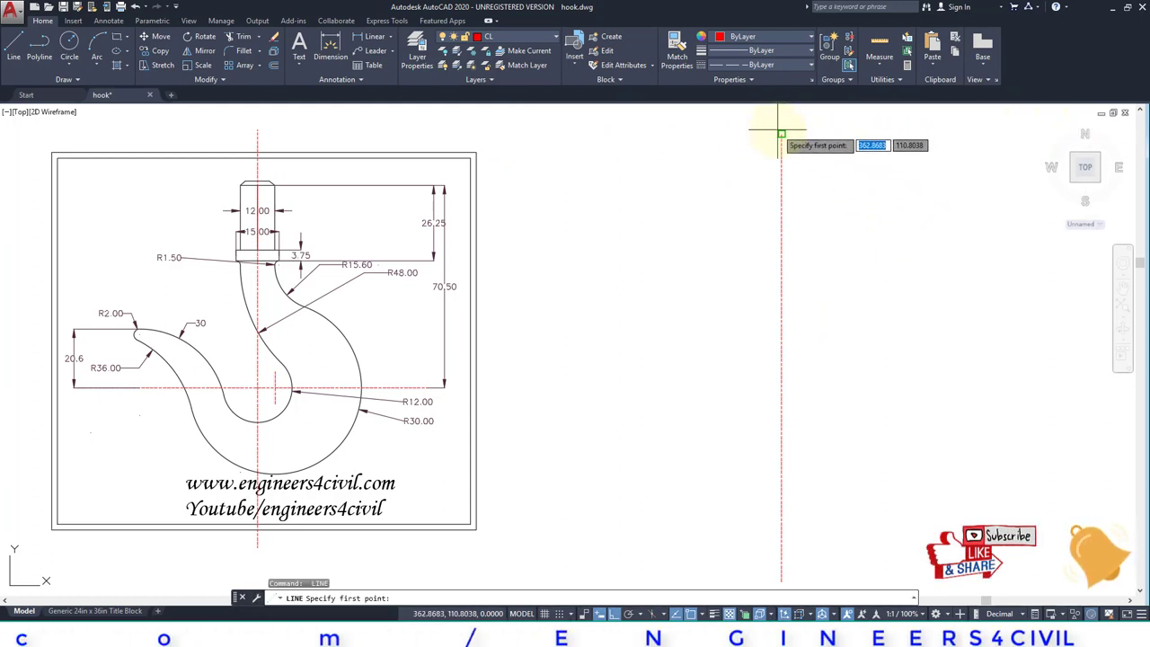
{"action": "left_click", "coordinate": [476, 133]}
{"action": "left_click", "coordinate": [1012, 133]}
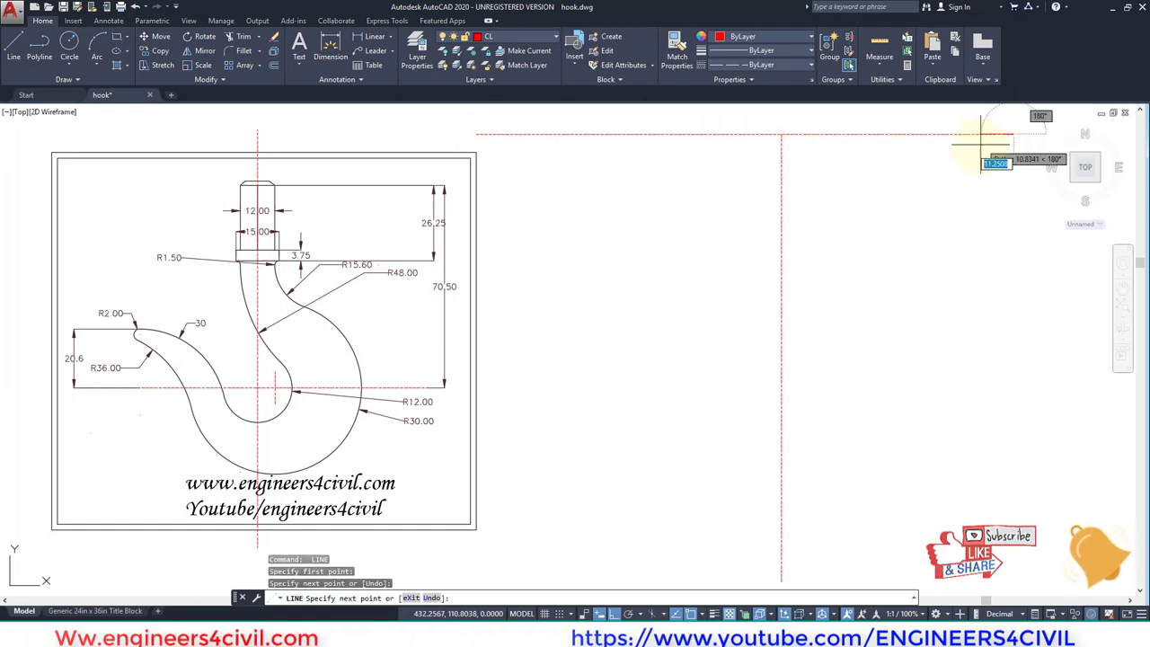
{"action": "key", "text": "Return"}
{"action": "scroll", "coordinate": [887, 217], "scroll_direction": "down", "scroll_amount": 4}
{"action": "middle_click_drag", "start_coordinate": [895, 249], "coordinate": [673, 248]}
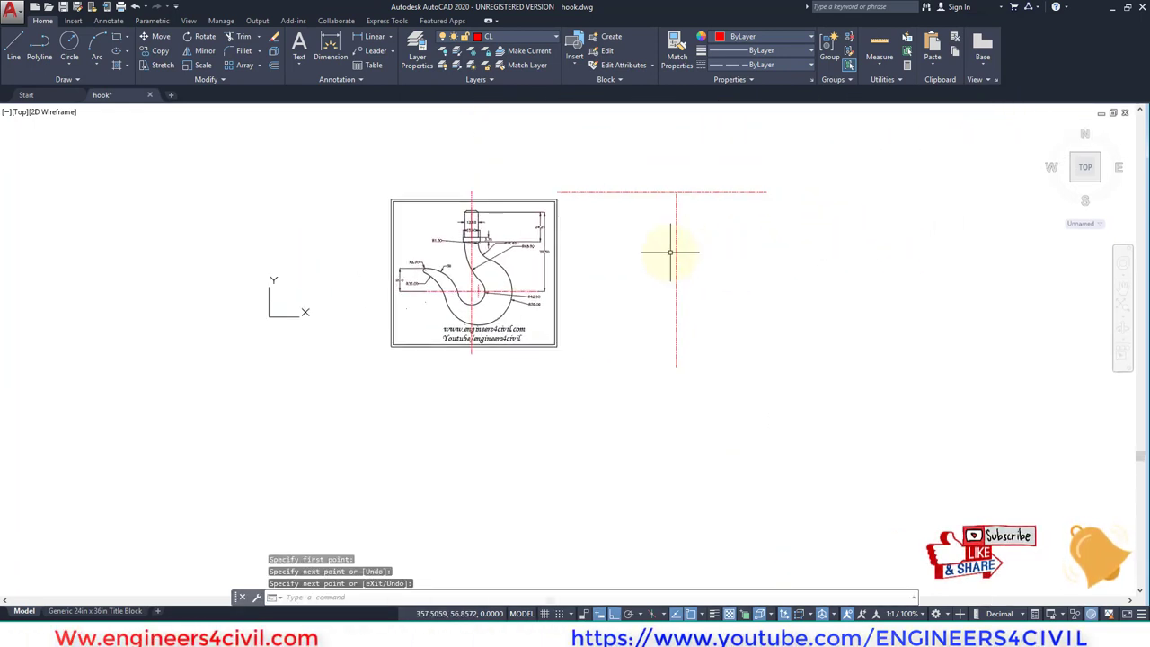
{"action": "scroll", "coordinate": [680, 179], "scroll_direction": "up", "scroll_amount": 2}
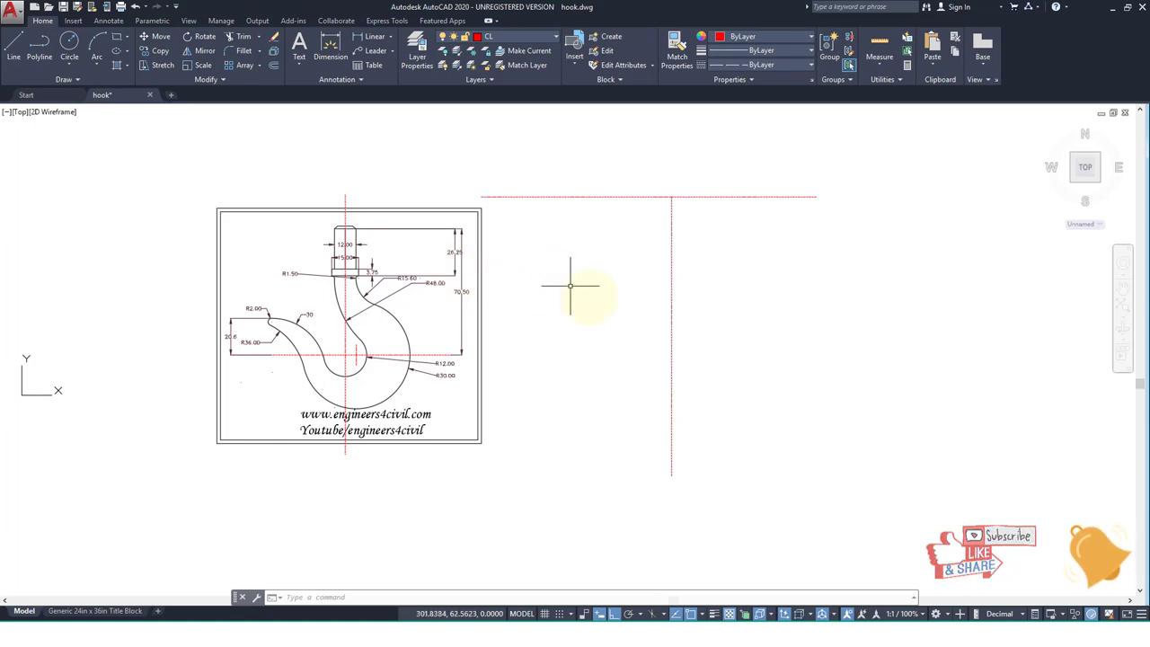
{"action": "type", "text": "ERA"}
Erase the red trial centre lines with a crossing selection
{"action": "key", "text": "Return"}
{"action": "left_click", "coordinate": [751, 480]}
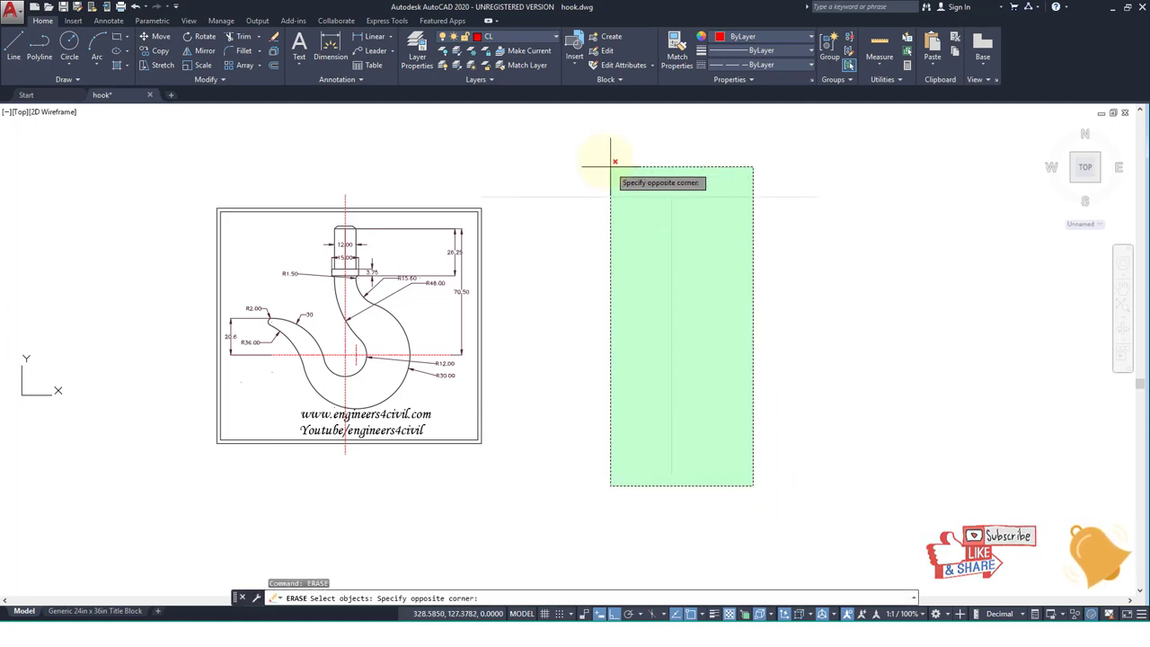
{"action": "left_click", "coordinate": [618, 166]}
{"action": "scroll", "coordinate": [427, 320], "scroll_direction": "up", "scroll_amount": 2}
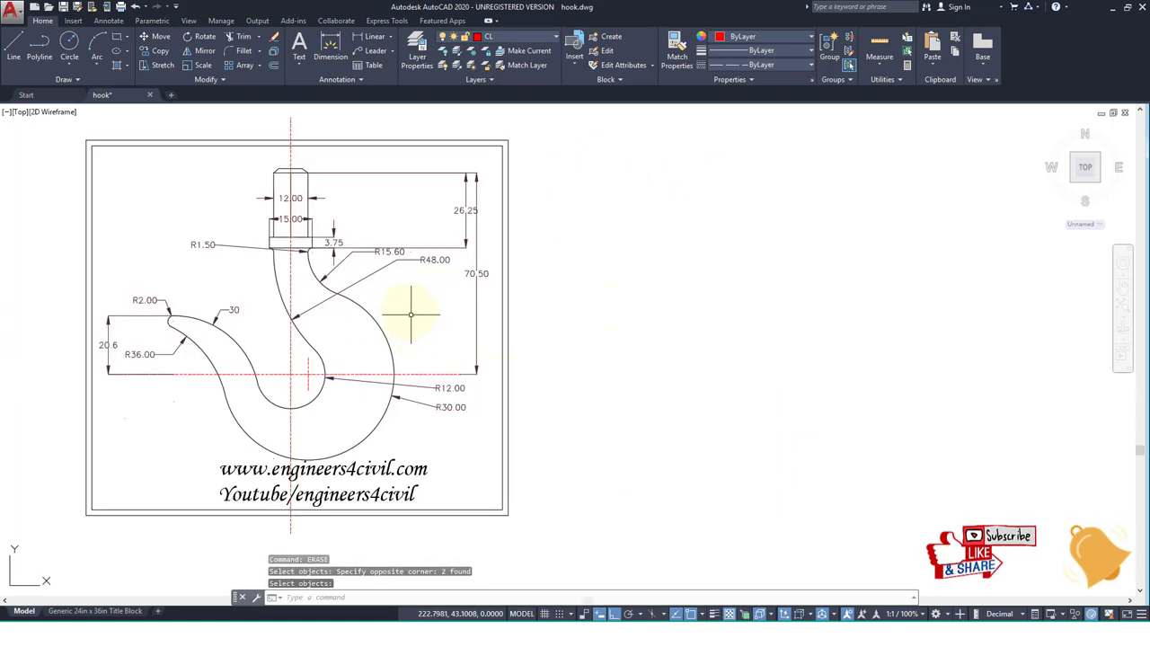
Create a new layer named YOUTUBE VID in the layer list
{"action": "type", "text": "LA"}
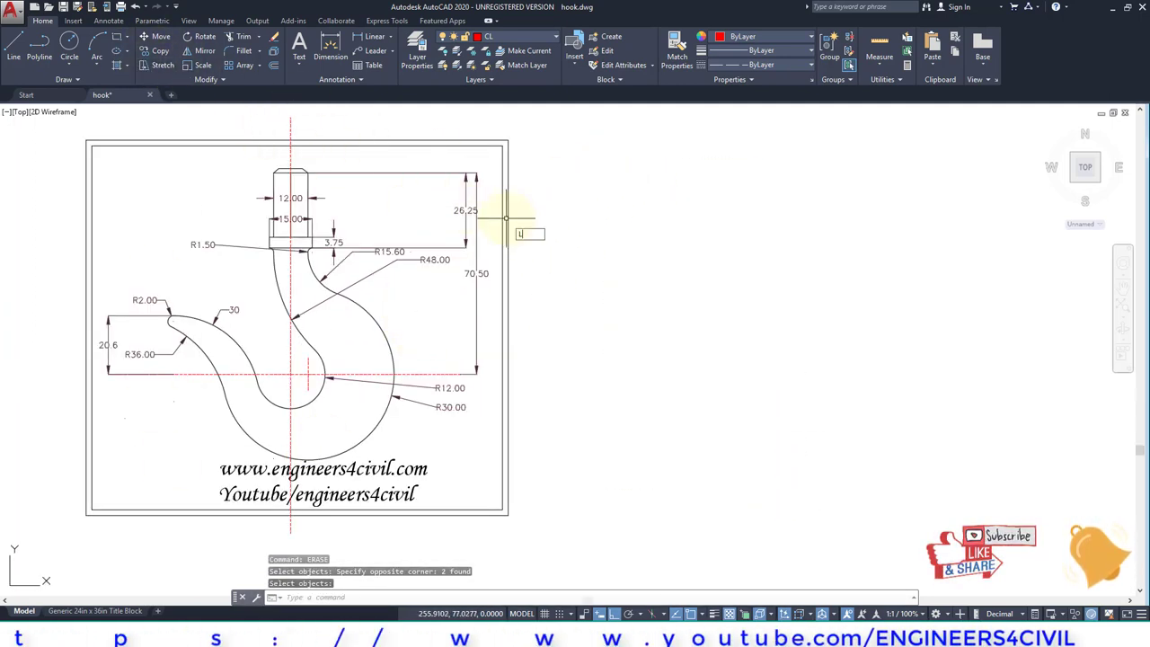
{"action": "key", "text": "Return"}
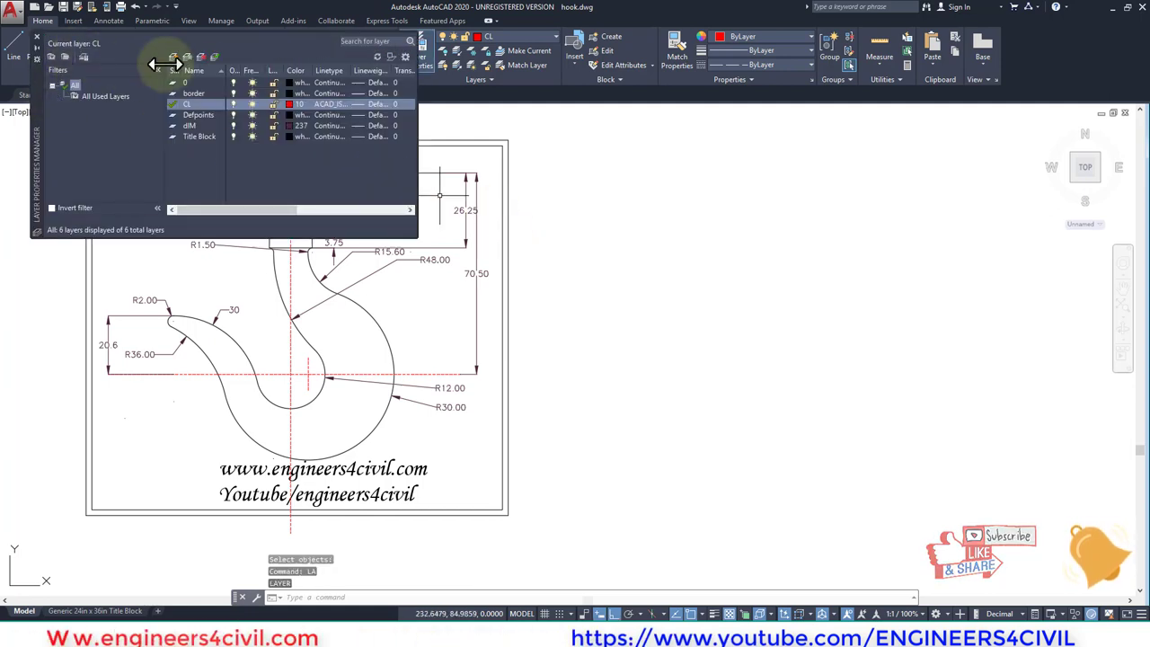
{"action": "left_click", "coordinate": [172, 56]}
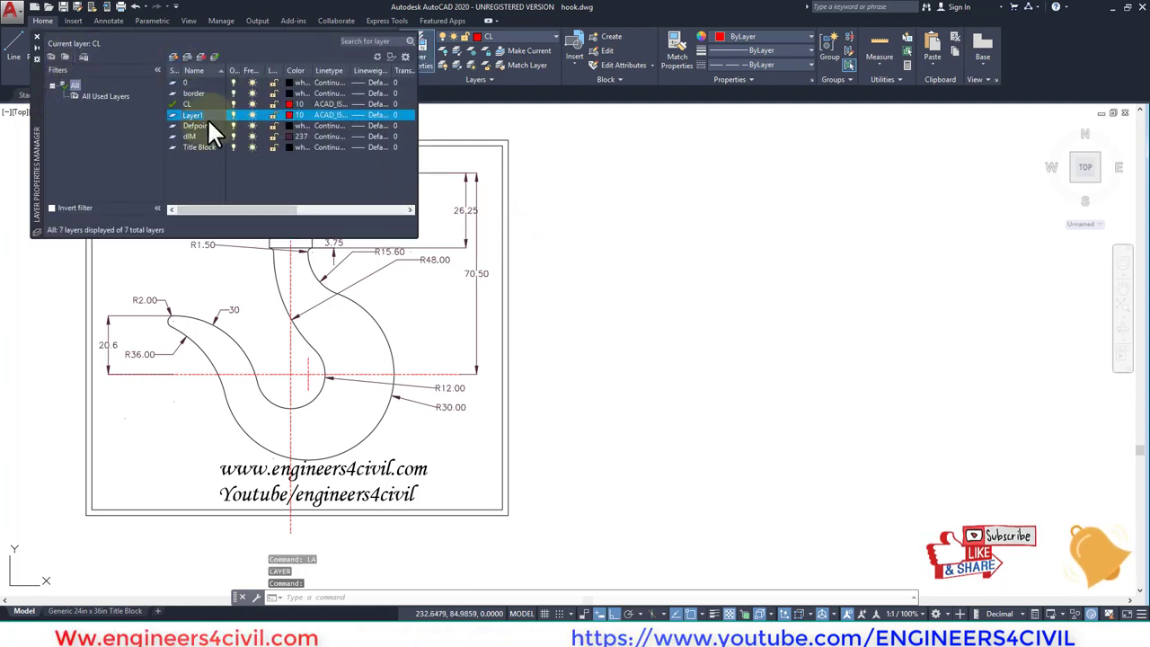
{"action": "double_click", "coordinate": [184, 114]}
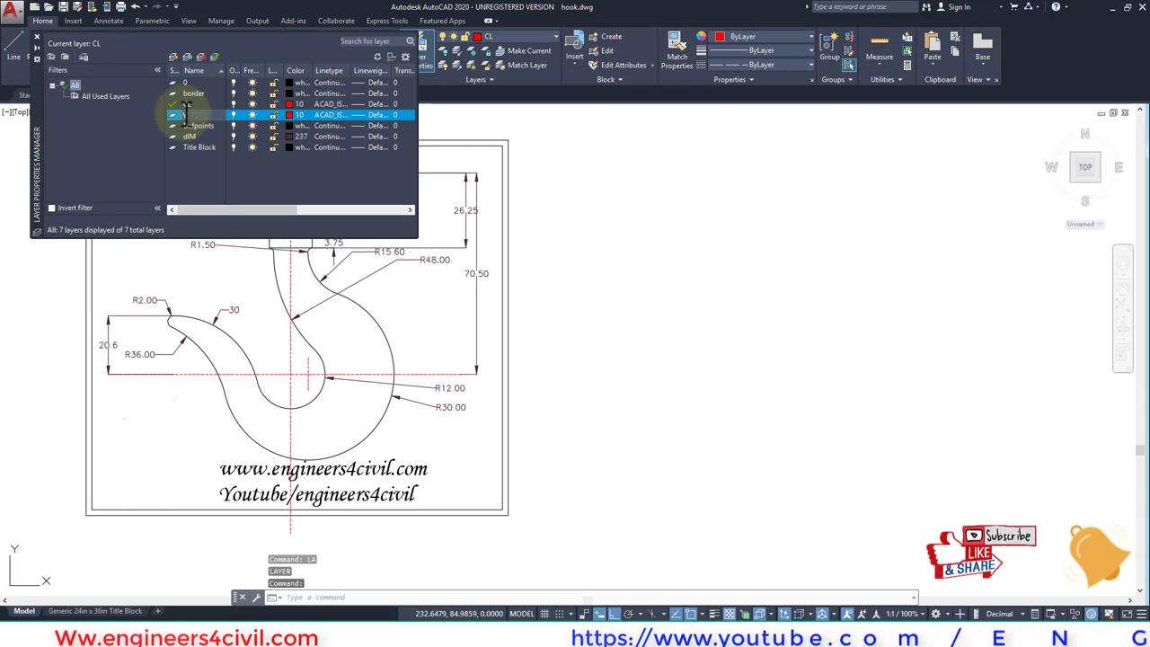
{"action": "type", "text": "YOUTUBE VI"}
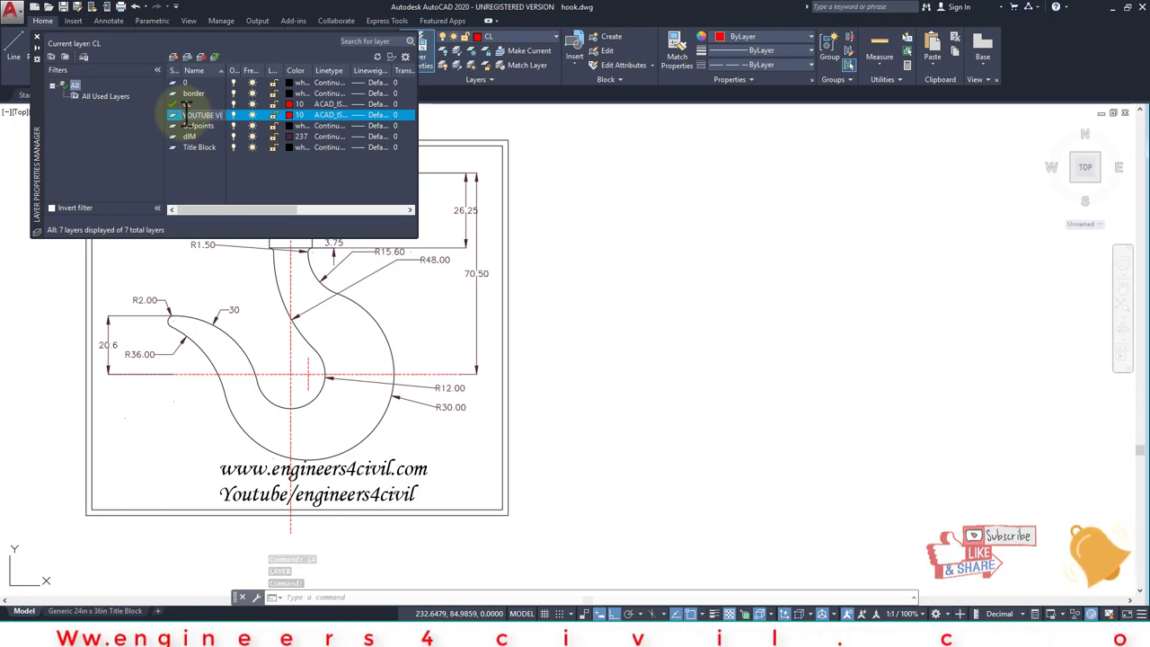
{"action": "type", "text": "D"}
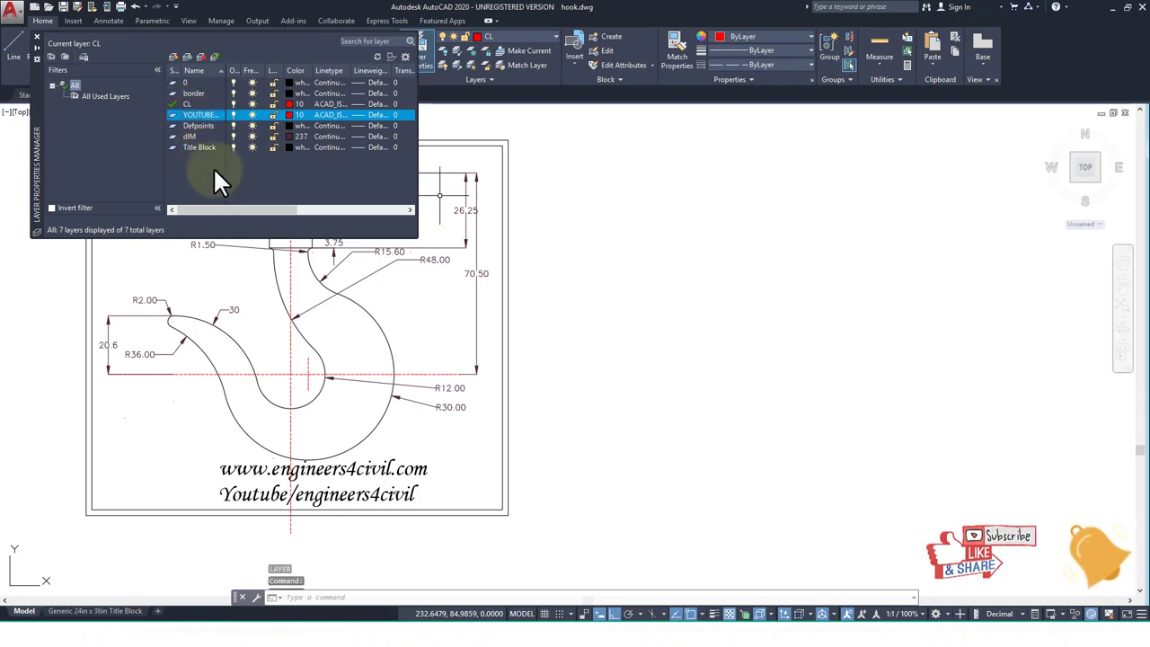
Give the YOUTUBE VID layer dark grey colour 250 and the Continuous linetype
{"action": "left_click", "coordinate": [295, 115]}
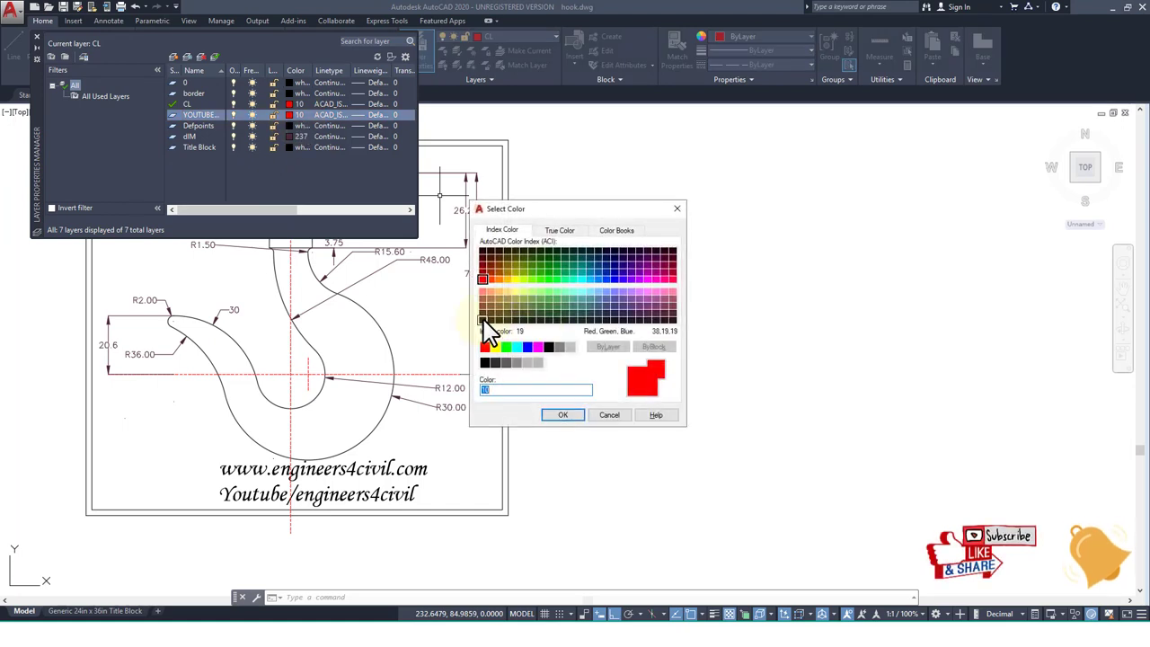
{"action": "left_click", "coordinate": [485, 362]}
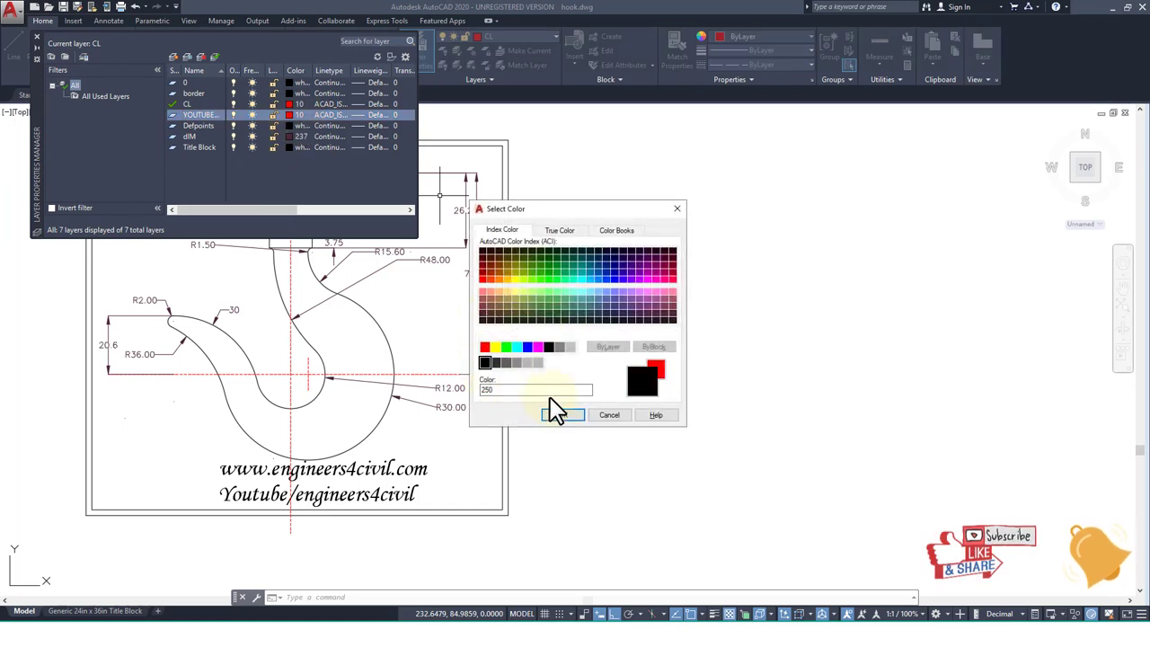
{"action": "left_click", "coordinate": [562, 414]}
{"action": "left_click", "coordinate": [338, 117]}
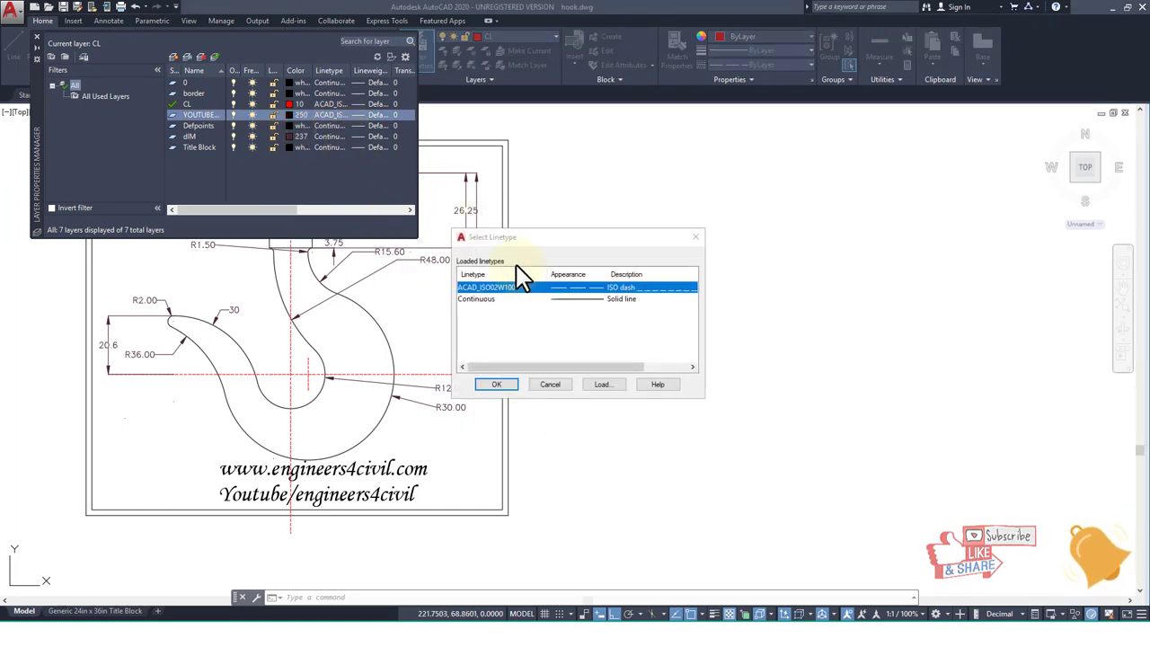
{"action": "left_click", "coordinate": [492, 297]}
{"action": "left_click", "coordinate": [508, 393]}
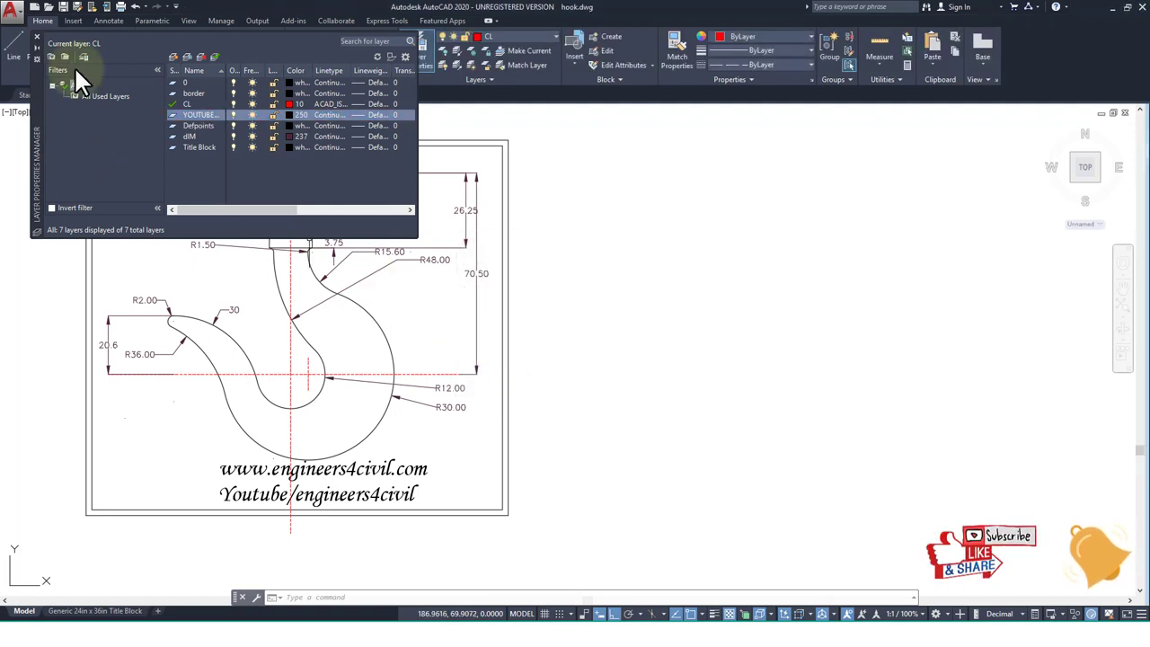
{"action": "left_click", "coordinate": [35, 35]}
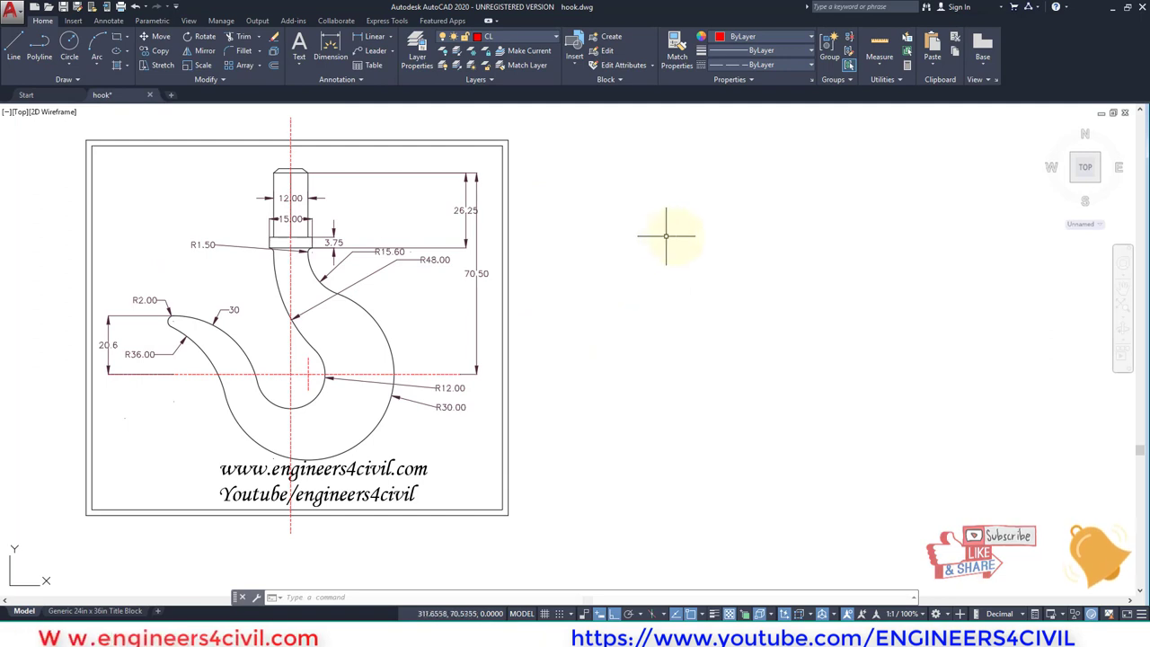
{"action": "type", "text": "L"}
Draw a vertical line from the top down beside the hook
{"action": "key", "text": "Return"}
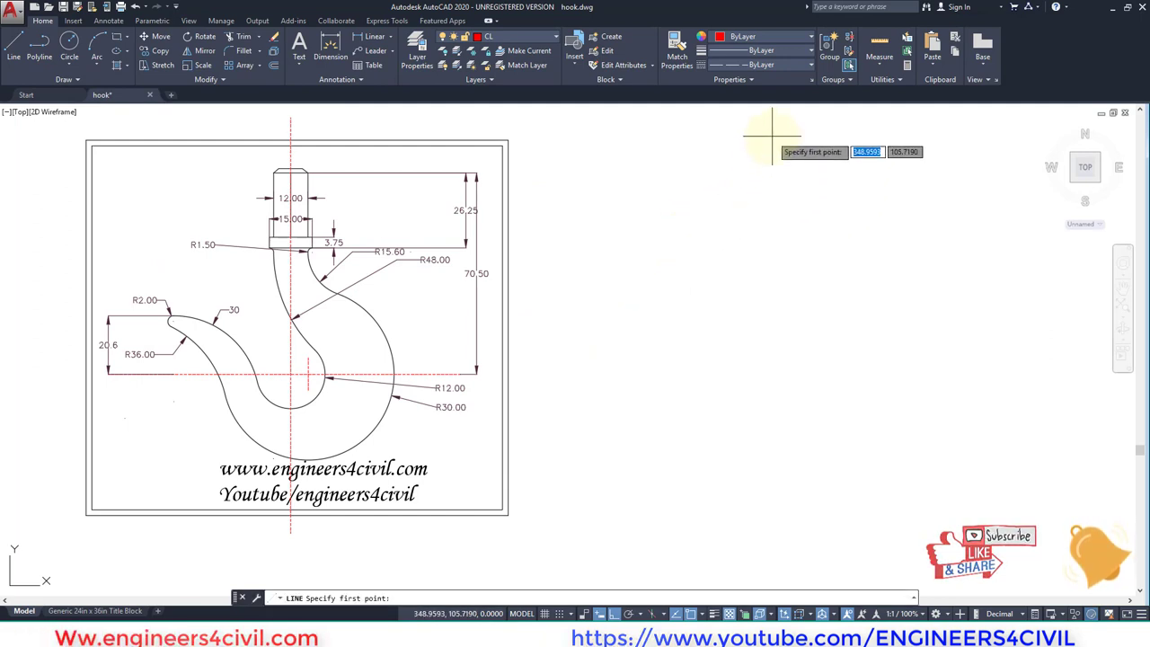
{"action": "left_click", "coordinate": [771, 137]}
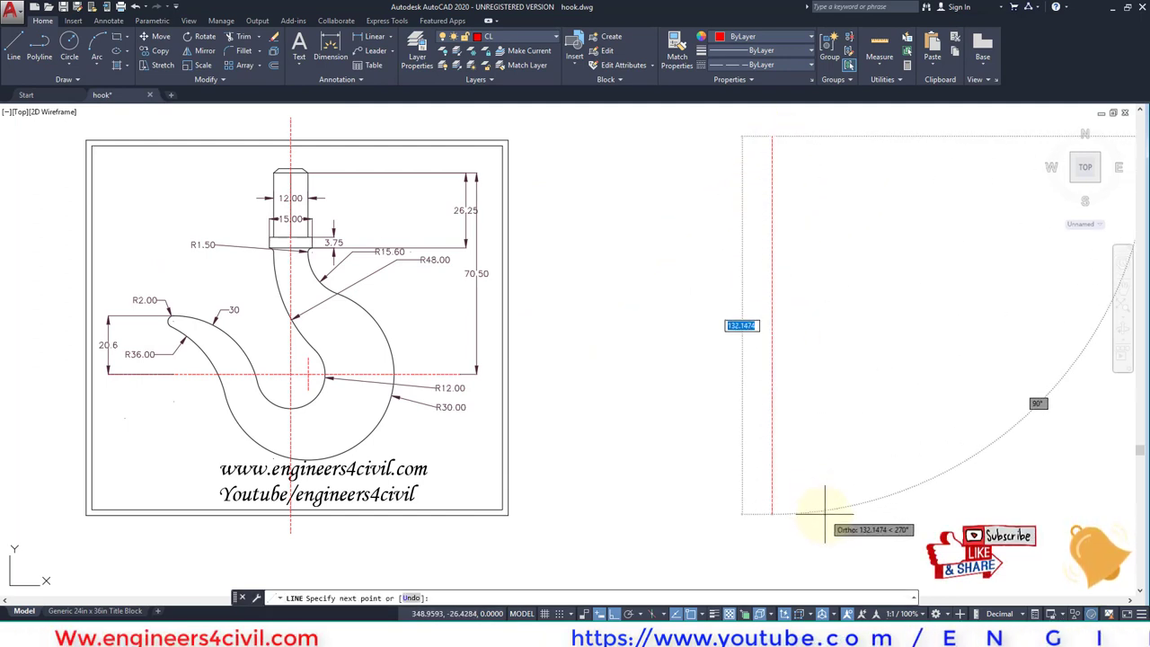
{"action": "left_click", "coordinate": [835, 583]}
{"action": "key", "text": "Return"}
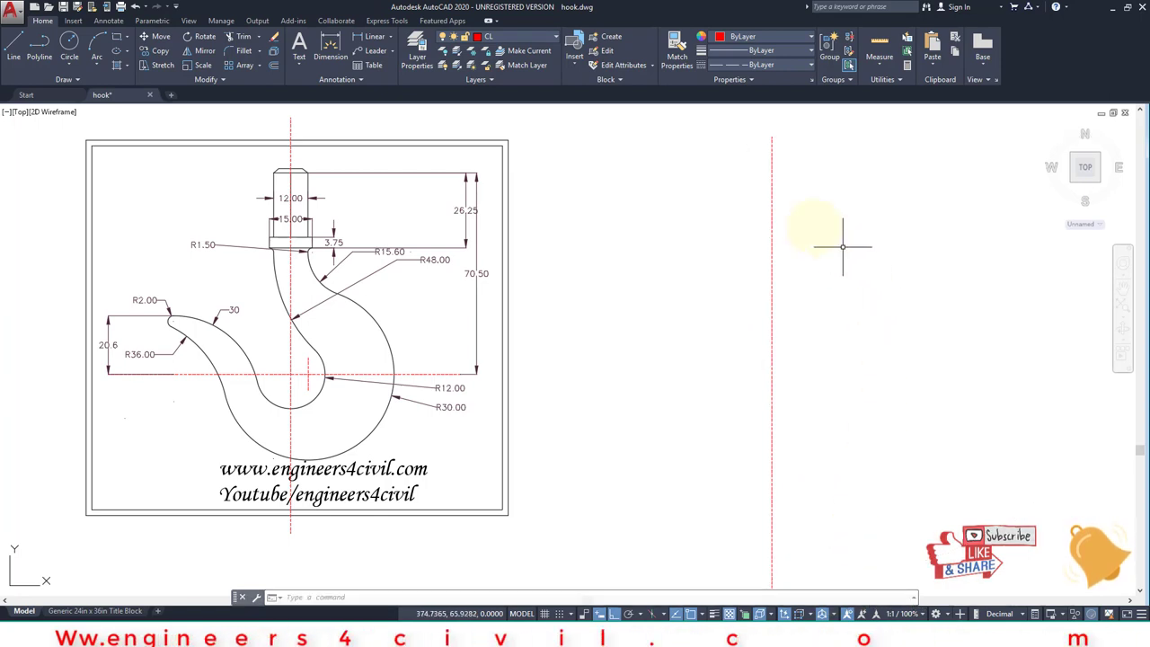
Make YOUTUBE the current layer and draw a horizontal top line across the vertical
{"action": "type", "text": "la"}
{"action": "key", "text": "Return"}
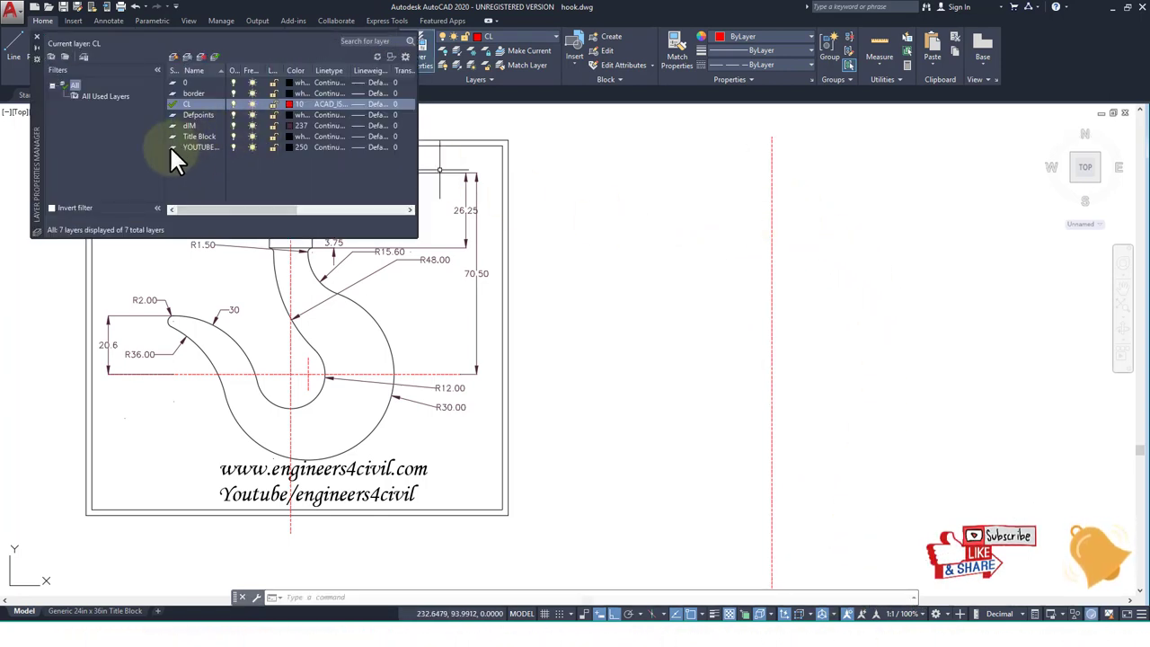
{"action": "double_click", "coordinate": [171, 147]}
{"action": "left_click", "coordinate": [36, 36]}
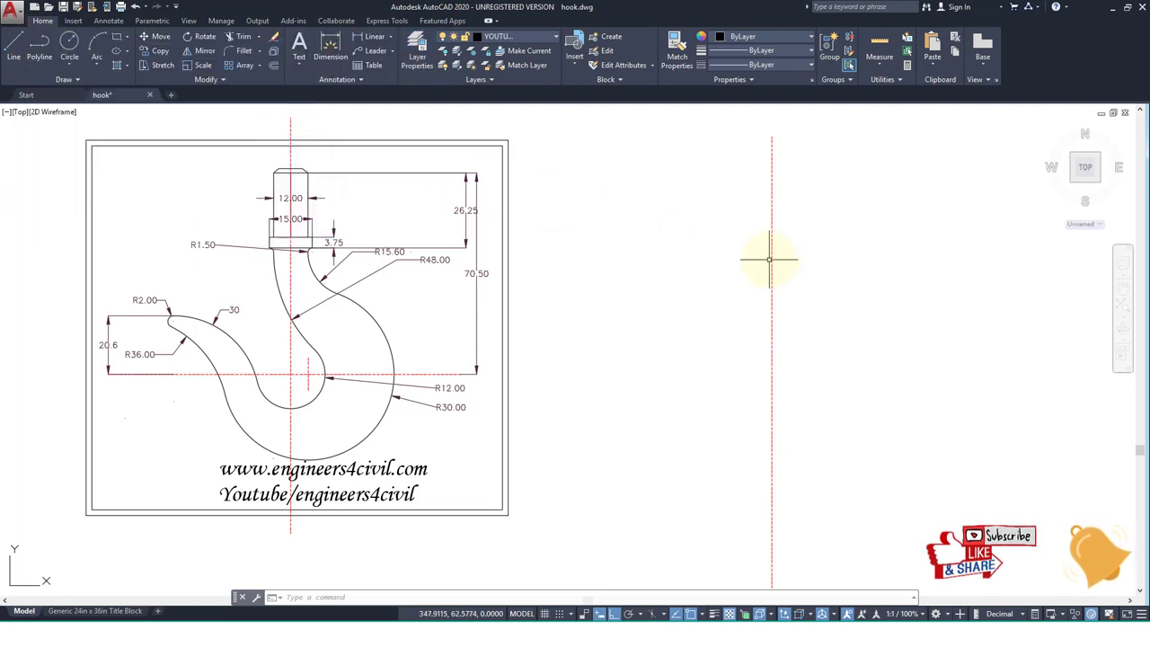
{"action": "type", "text": "L"}
{"action": "key", "text": "Return"}
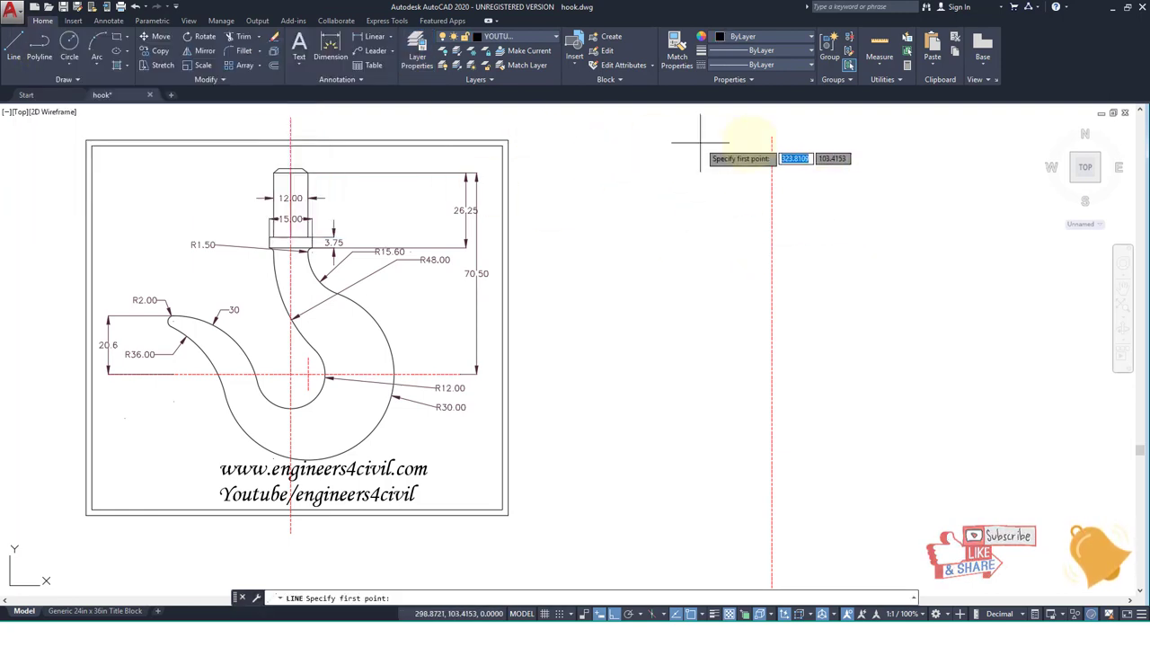
{"action": "left_click", "coordinate": [534, 137]}
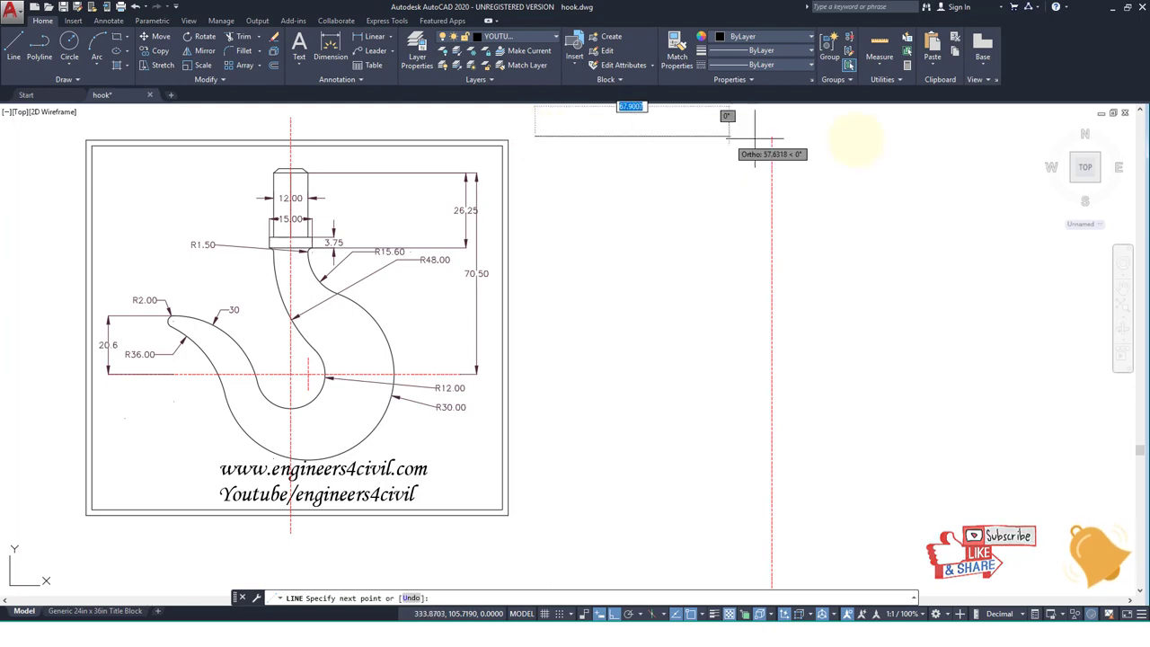
{"action": "left_click", "coordinate": [1030, 136]}
{"action": "key", "text": "Return"}
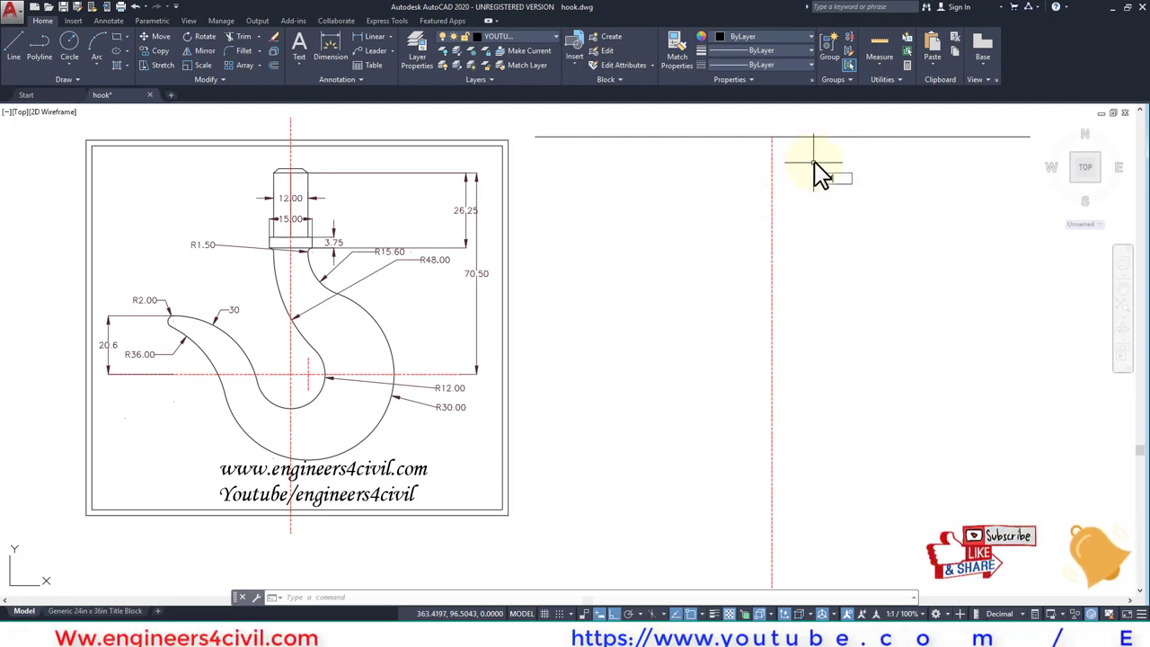
Match the red dashed vertical line to the horizontal line's properties
{"action": "key", "text": "Return"}
{"action": "left_click", "coordinate": [826, 136]}
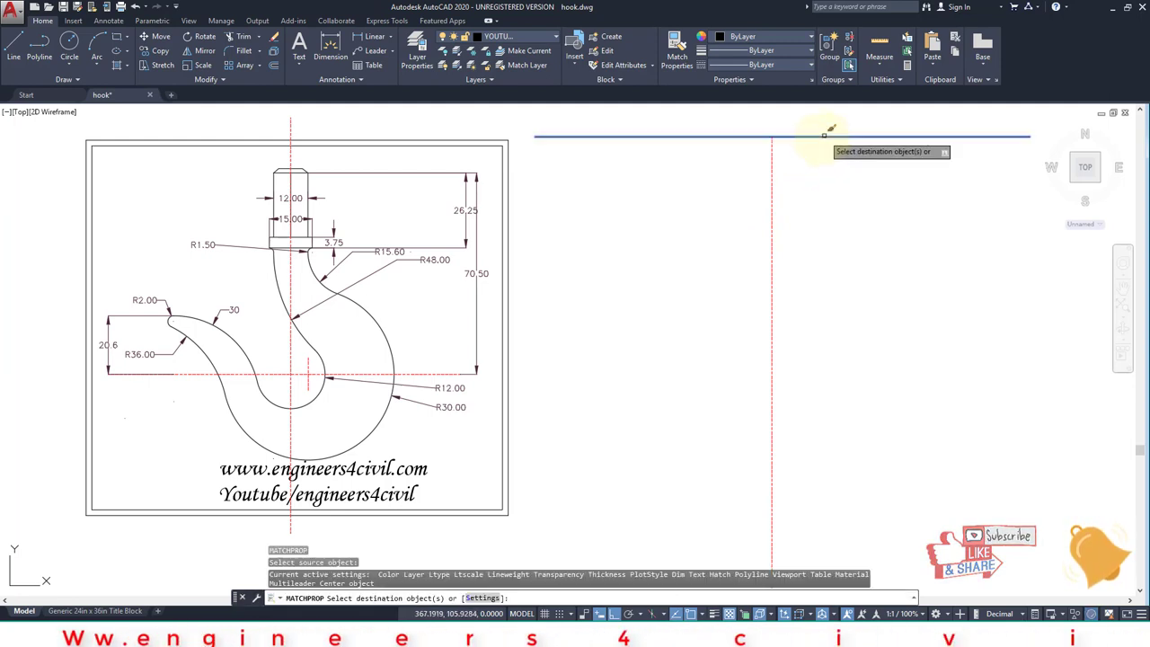
{"action": "left_click", "coordinate": [774, 176]}
{"action": "key", "text": "Escape"}
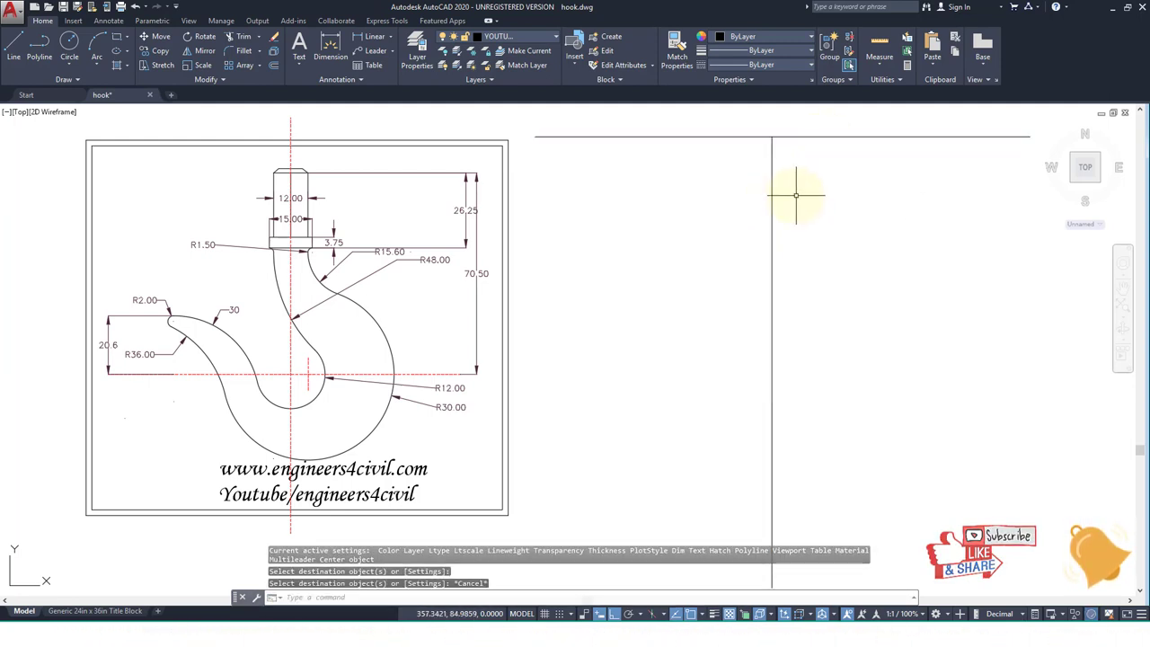
Offset the top horizontal line 26.25 downward
{"action": "type", "text": "o"}
{"action": "key", "text": "Return"}
{"action": "type", "text": "26.25"}
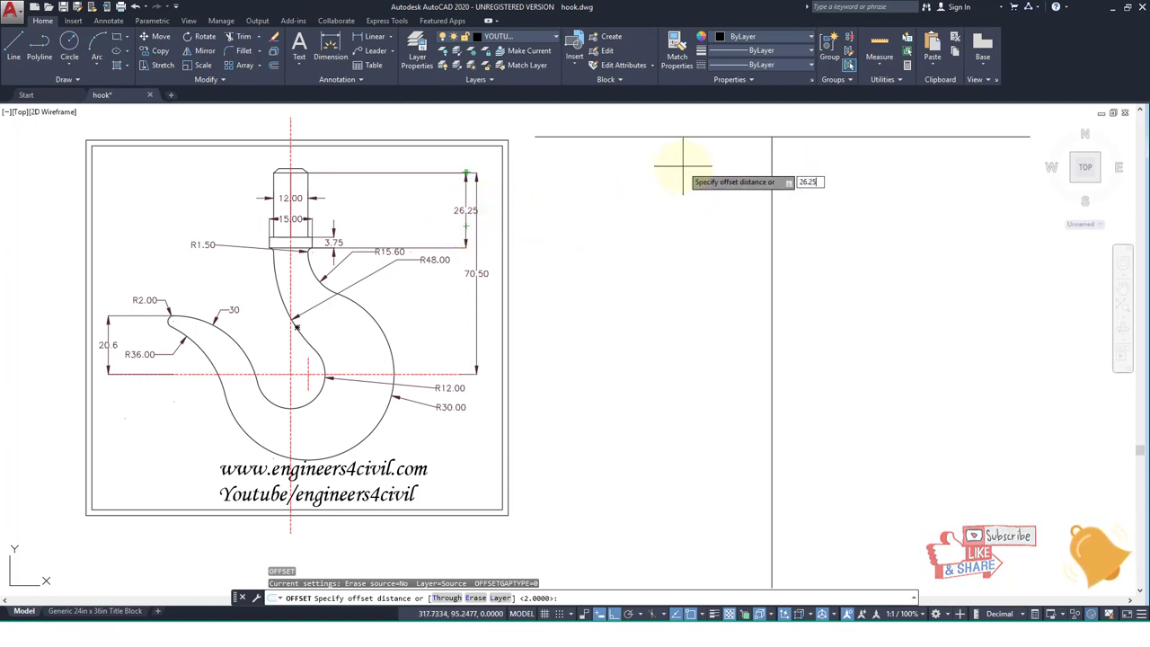
{"action": "key", "text": "Return"}
{"action": "left_click", "coordinate": [692, 137]}
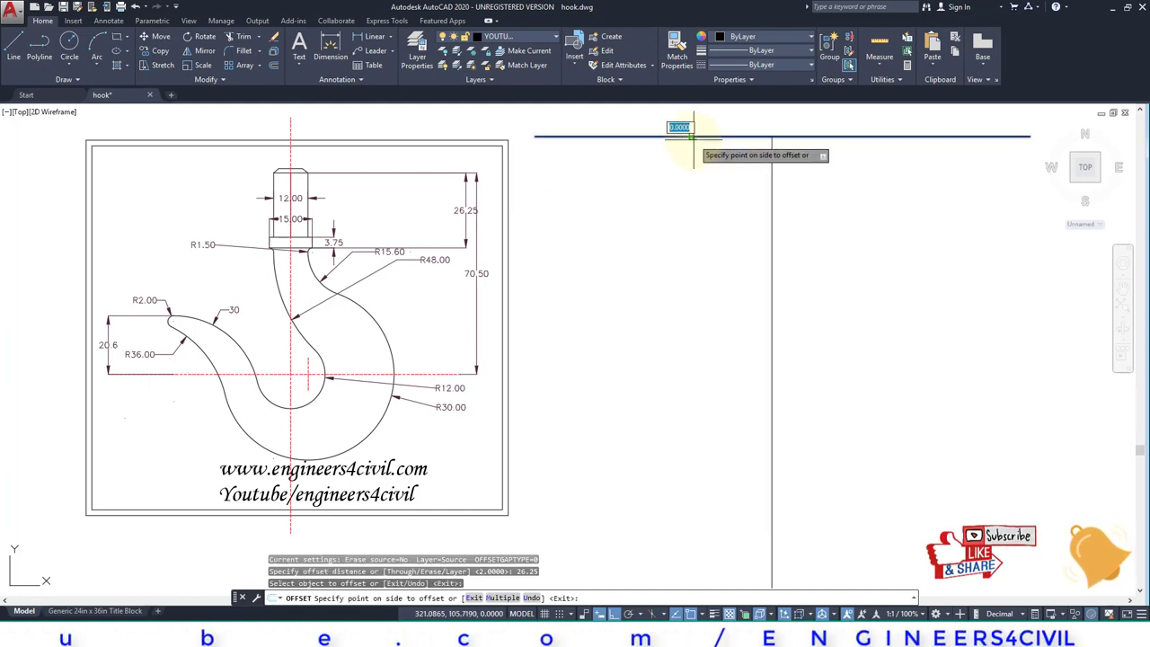
{"action": "left_click", "coordinate": [693, 171]}
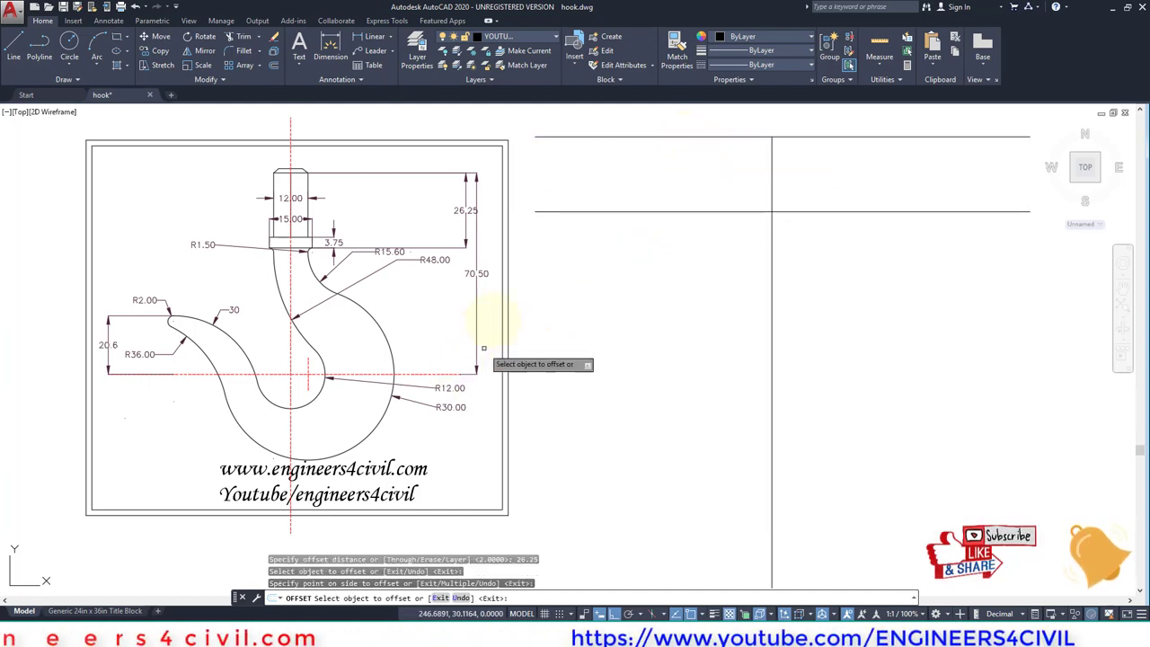
{"action": "left_click", "coordinate": [477, 276]}
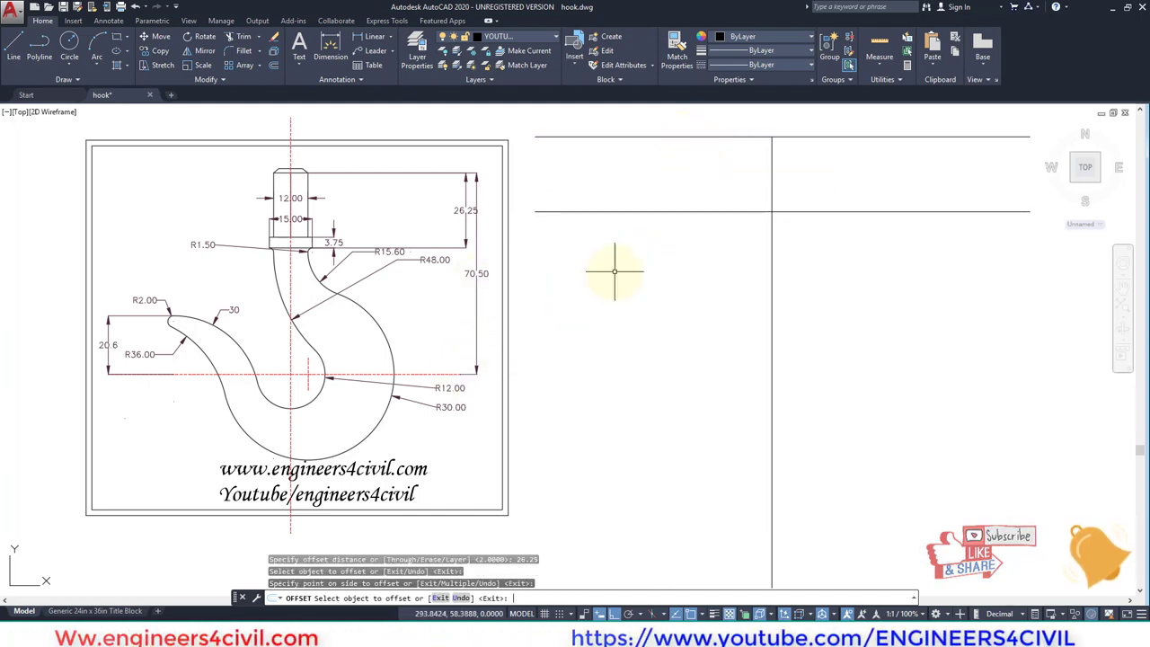
Offset the top horizontal line 70.5 downward
{"action": "key", "text": "Return"}
{"action": "key", "text": "Return"}
{"action": "type", "text": "70"}
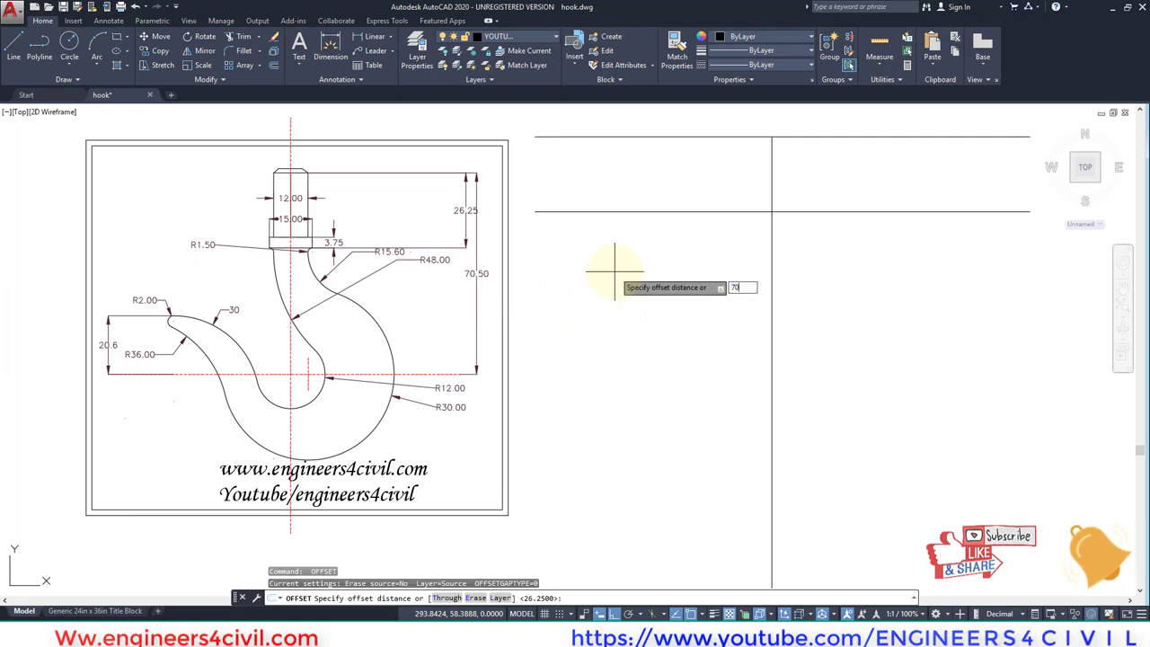
{"action": "type", "text": ".5"}
{"action": "key", "text": "Return"}
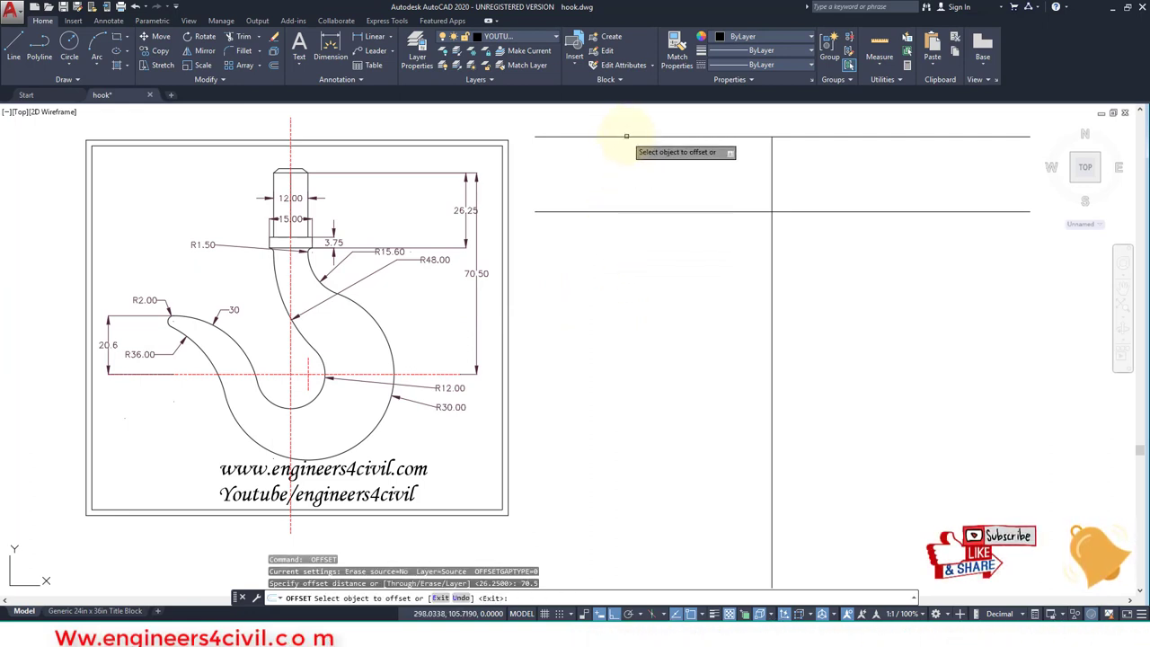
{"action": "left_click", "coordinate": [625, 137]}
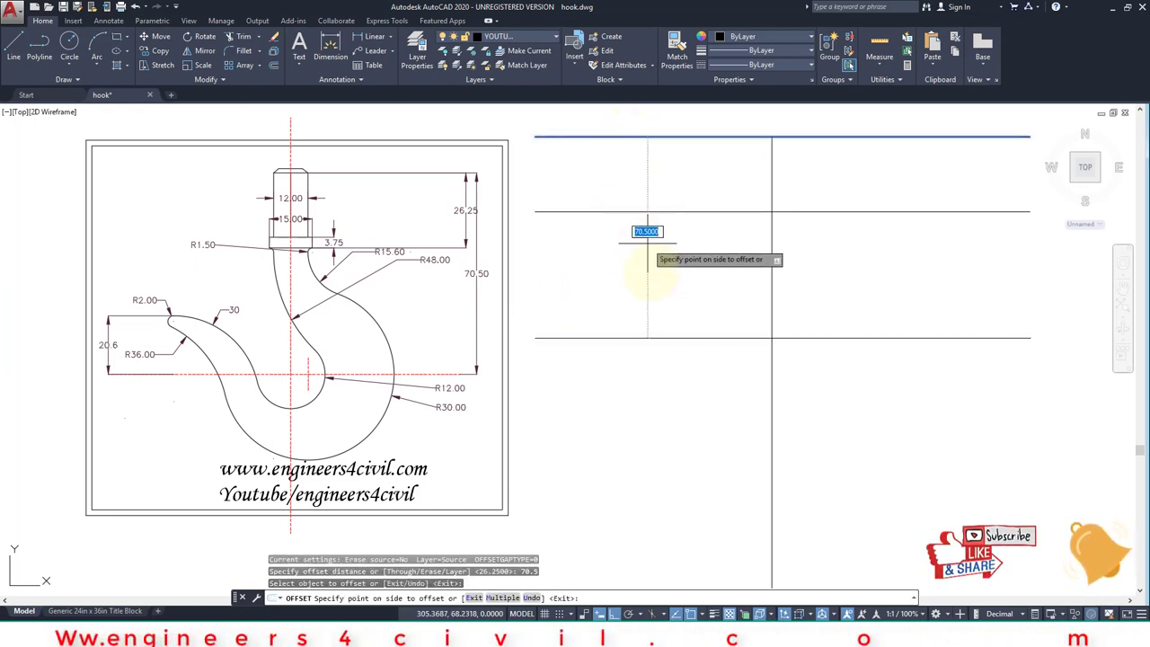
{"action": "left_click", "coordinate": [658, 318]}
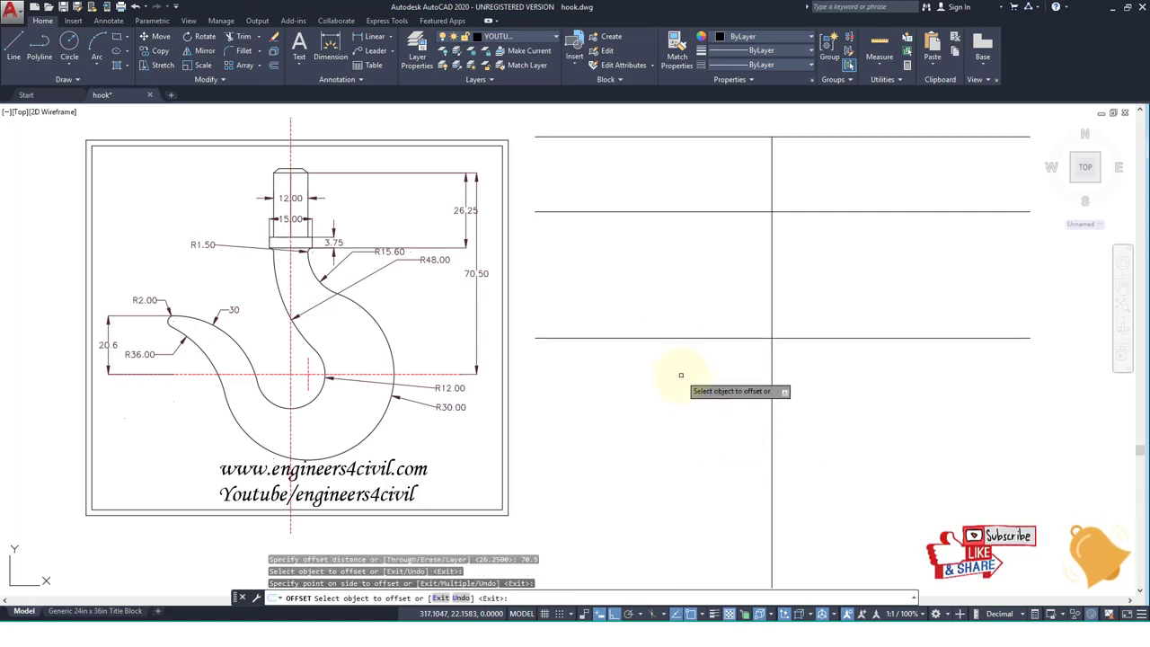
{"action": "middle_click_drag", "start_coordinate": [675, 374], "coordinate": [634, 367]}
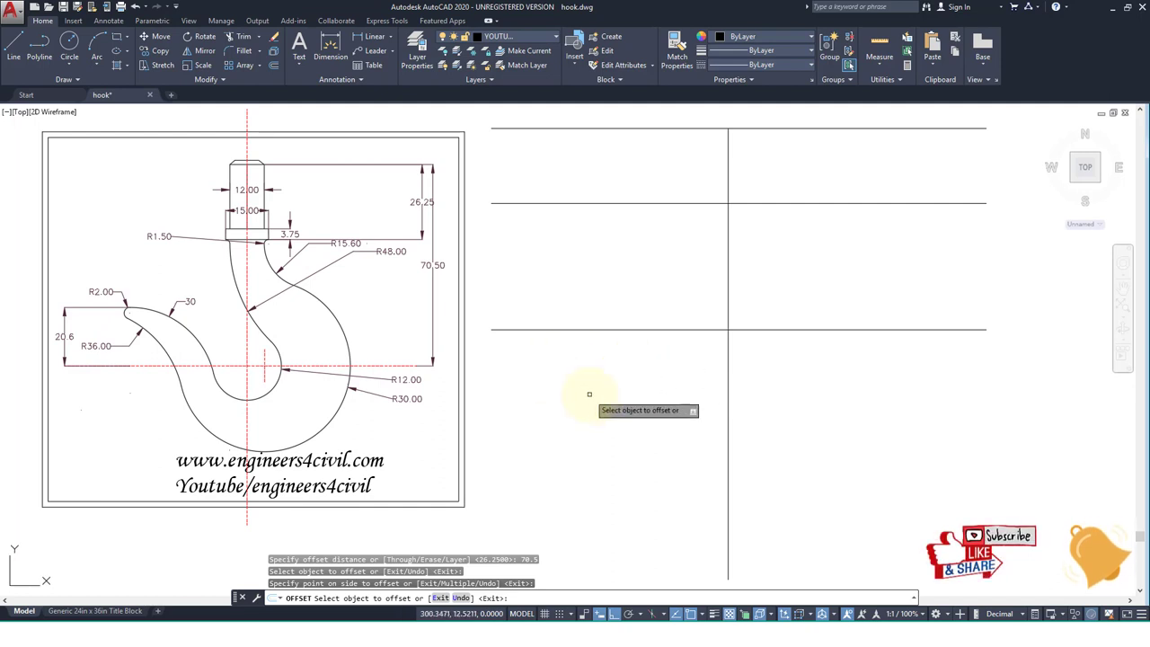
{"action": "key", "text": "Return"}
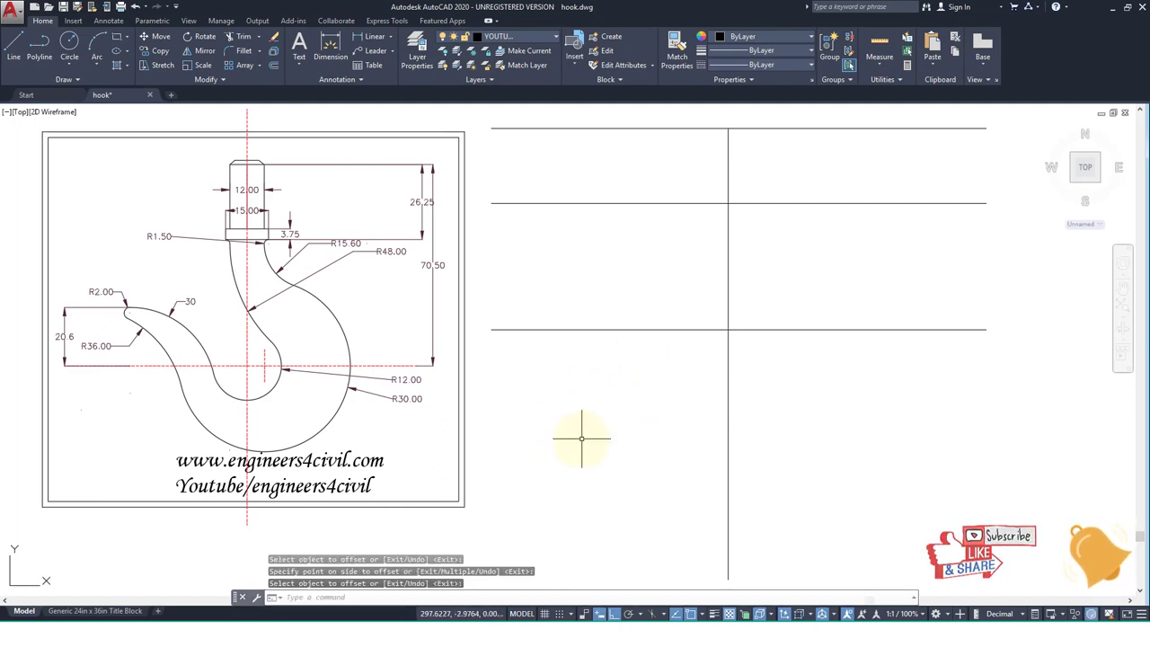
{"action": "middle_click_drag", "start_coordinate": [688, 390], "coordinate": [620, 546]}
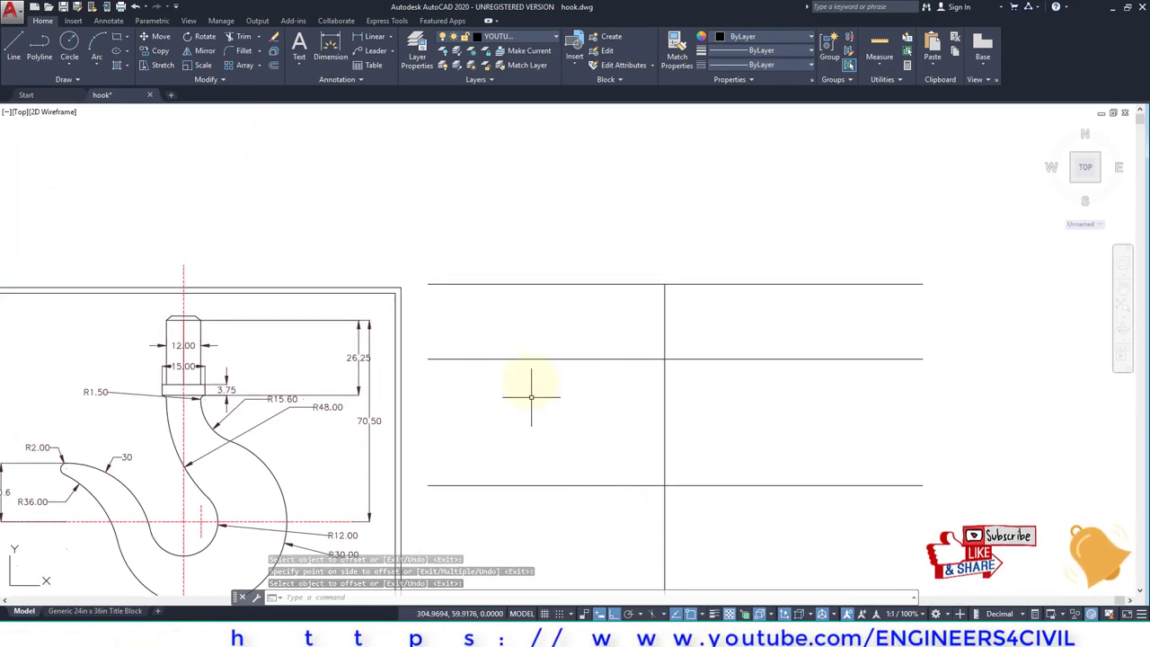
{"action": "middle_click_drag", "start_coordinate": [497, 352], "coordinate": [514, 294]}
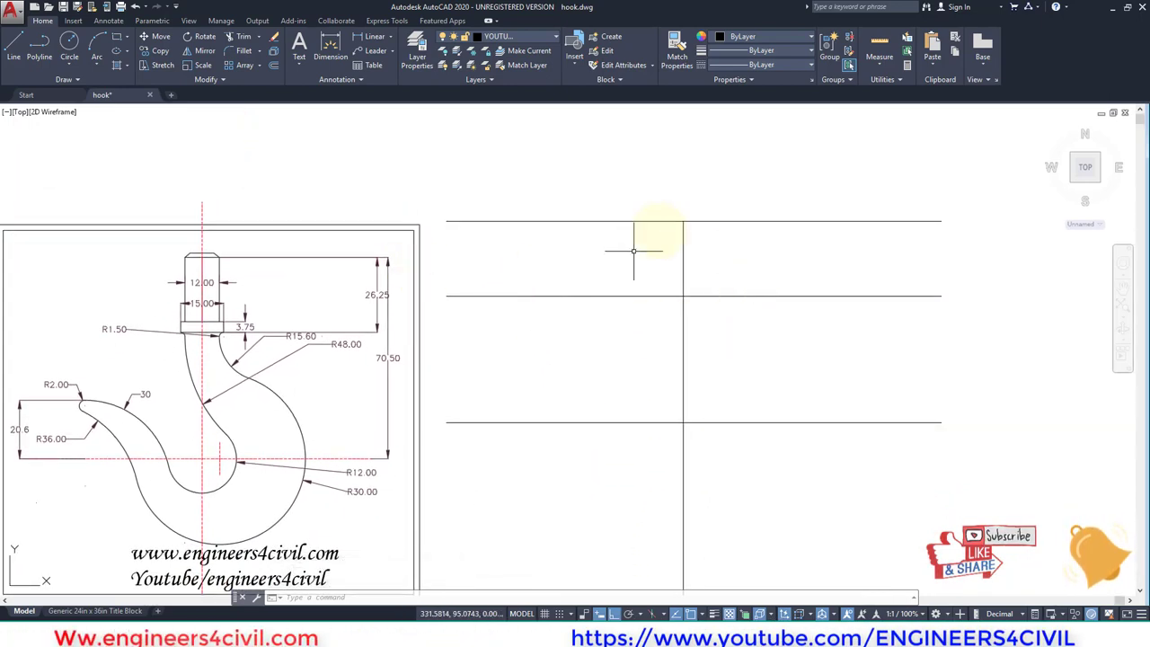
{"action": "middle_click_drag", "start_coordinate": [630, 243], "coordinate": [634, 231]}
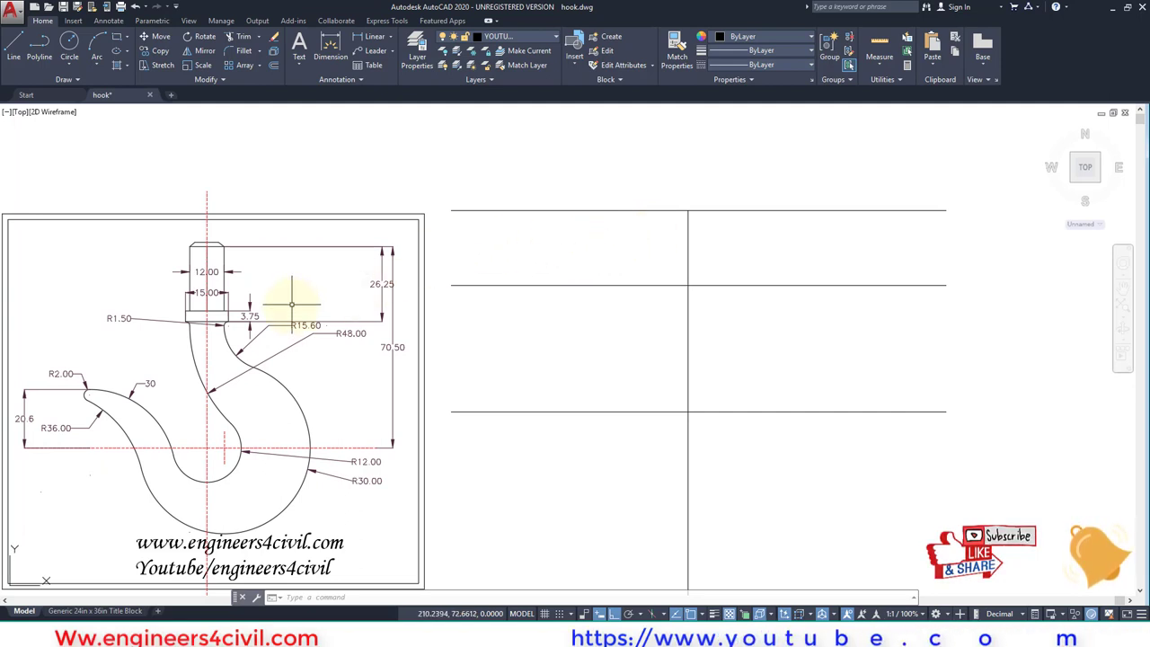
{"action": "left_click_drag", "start_coordinate": [187, 264], "coordinate": [227, 264]}
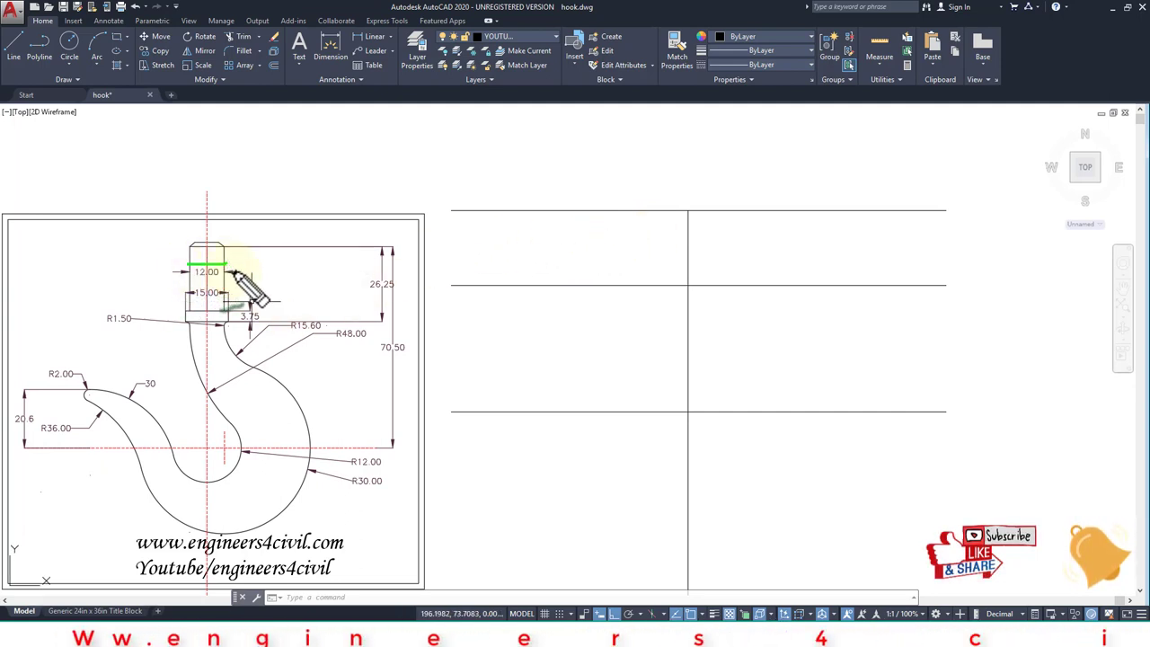
Start offsetting the vertical line by 12, then cancel
{"action": "key", "text": "Escape"}
{"action": "type", "text": "o"}
{"action": "key", "text": "Return"}
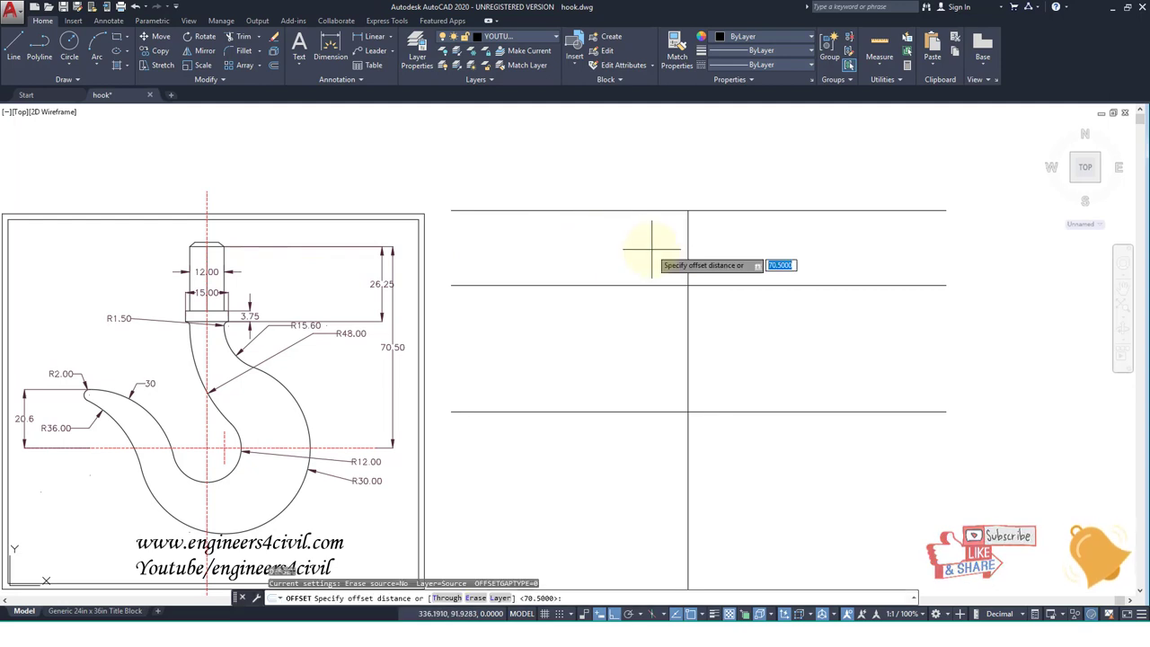
{"action": "type", "text": "12"}
{"action": "key", "text": "Return"}
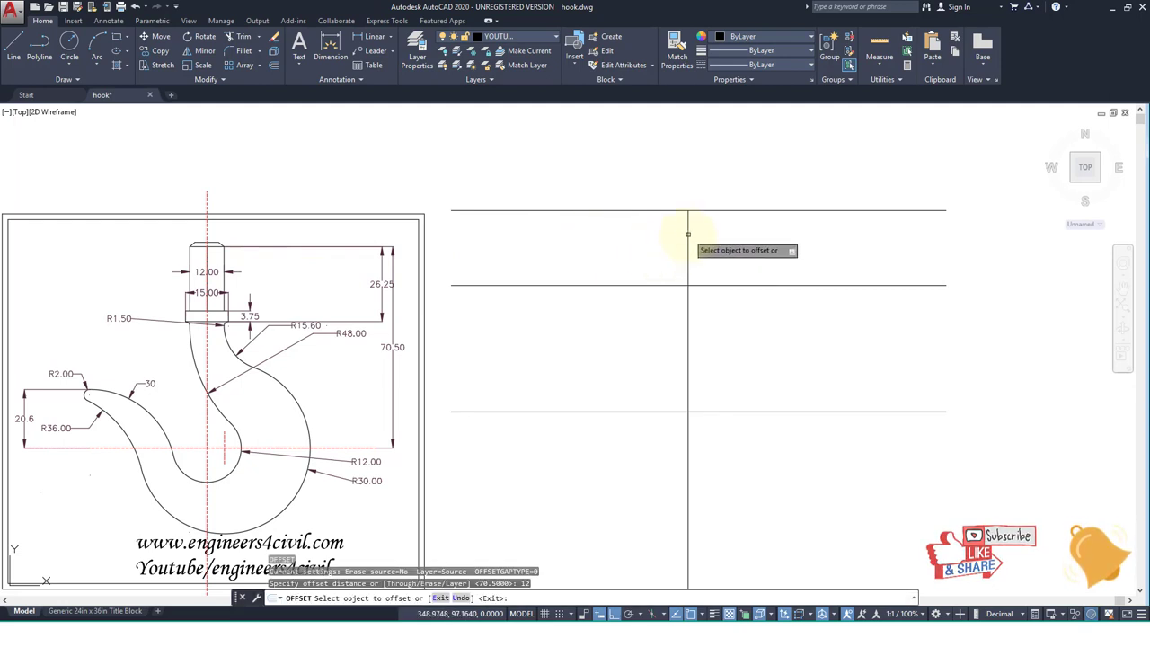
{"action": "left_click", "coordinate": [688, 234]}
{"action": "key", "text": "Escape"}
{"action": "type", "text": "o"}
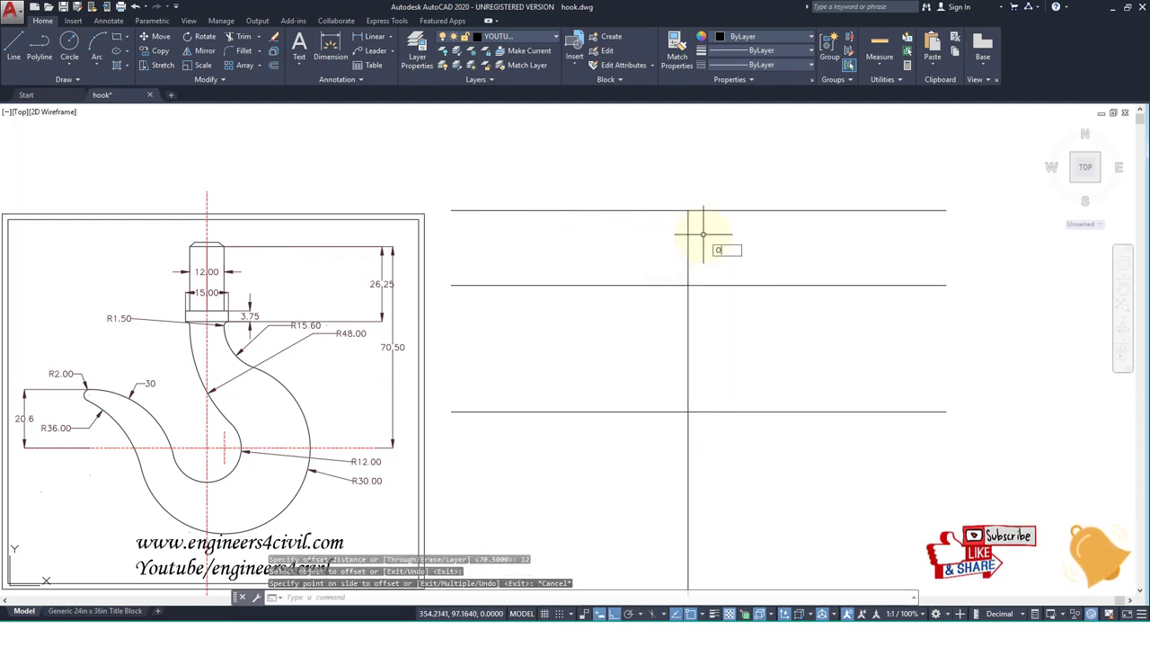
Offset the vertical centre line 6 to the right and 6 to the left
{"action": "key", "text": "Return"}
{"action": "type", "text": "6"}
{"action": "key", "text": "Return"}
{"action": "left_click", "coordinate": [688, 230]}
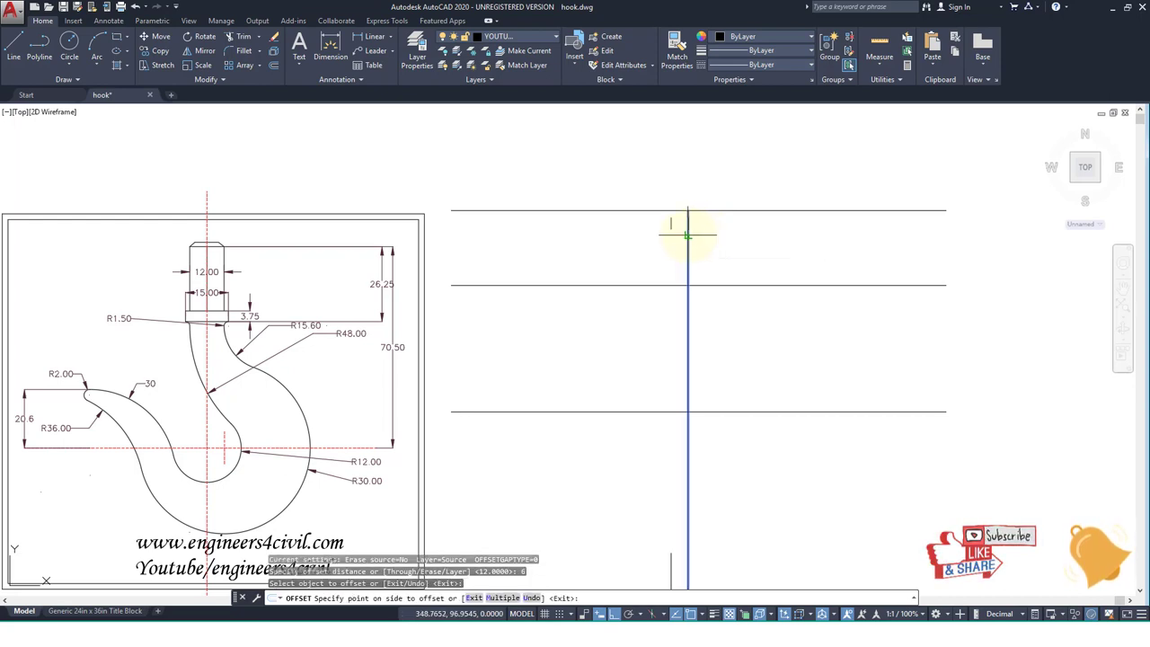
{"action": "left_click", "coordinate": [694, 232]}
{"action": "left_click", "coordinate": [688, 239]}
{"action": "left_click", "coordinate": [671, 240]}
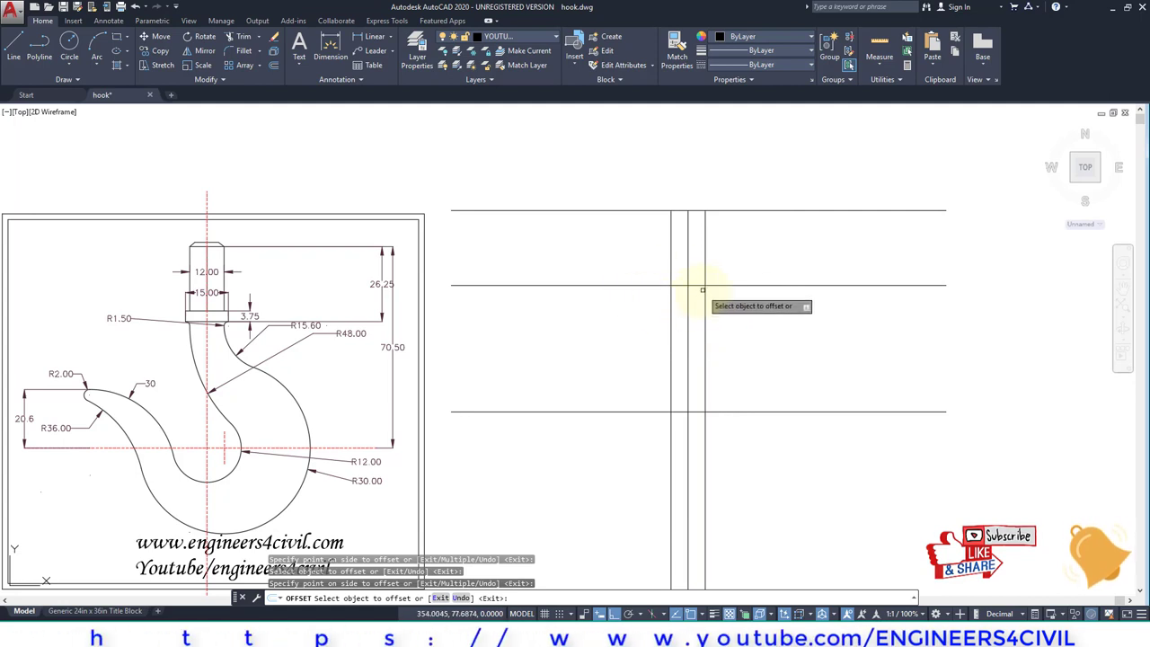
{"action": "key", "text": "Escape"}
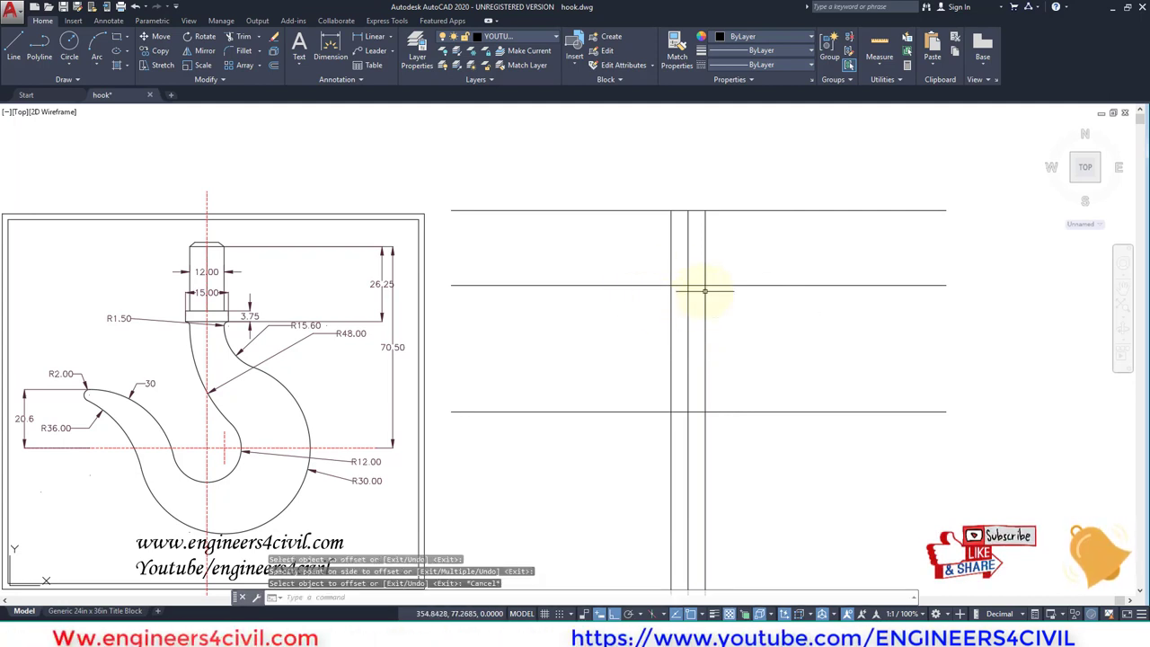
{"action": "middle_click_drag", "start_coordinate": [656, 303], "coordinate": [669, 250]}
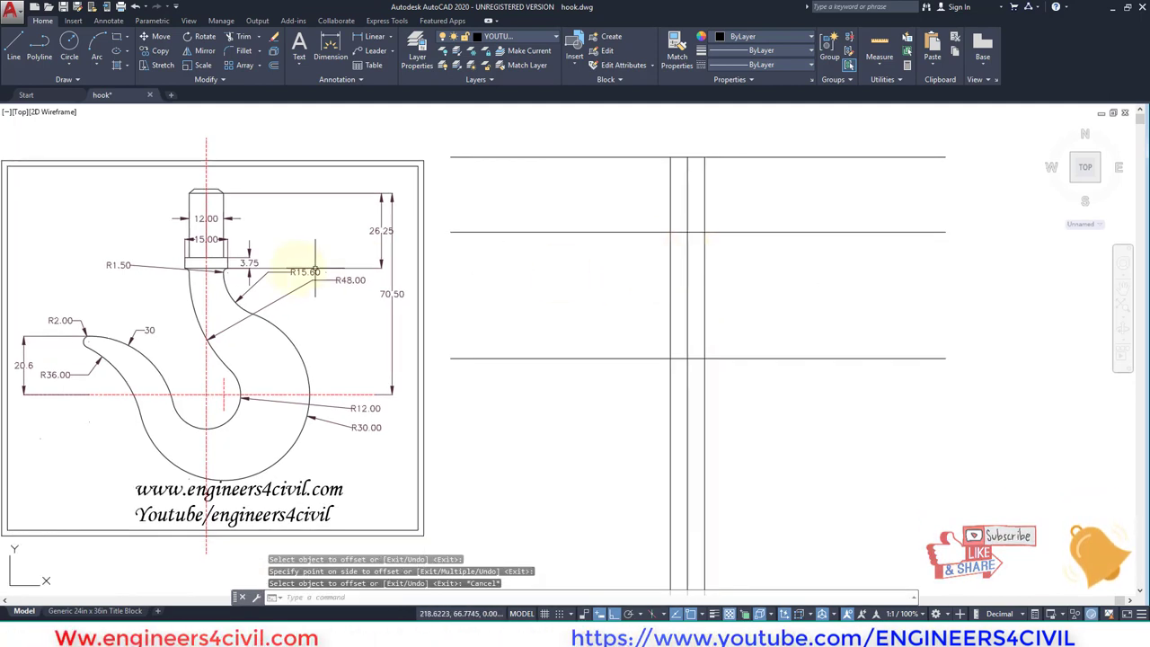
{"action": "scroll", "coordinate": [166, 266], "scroll_direction": "up", "scroll_amount": 2}
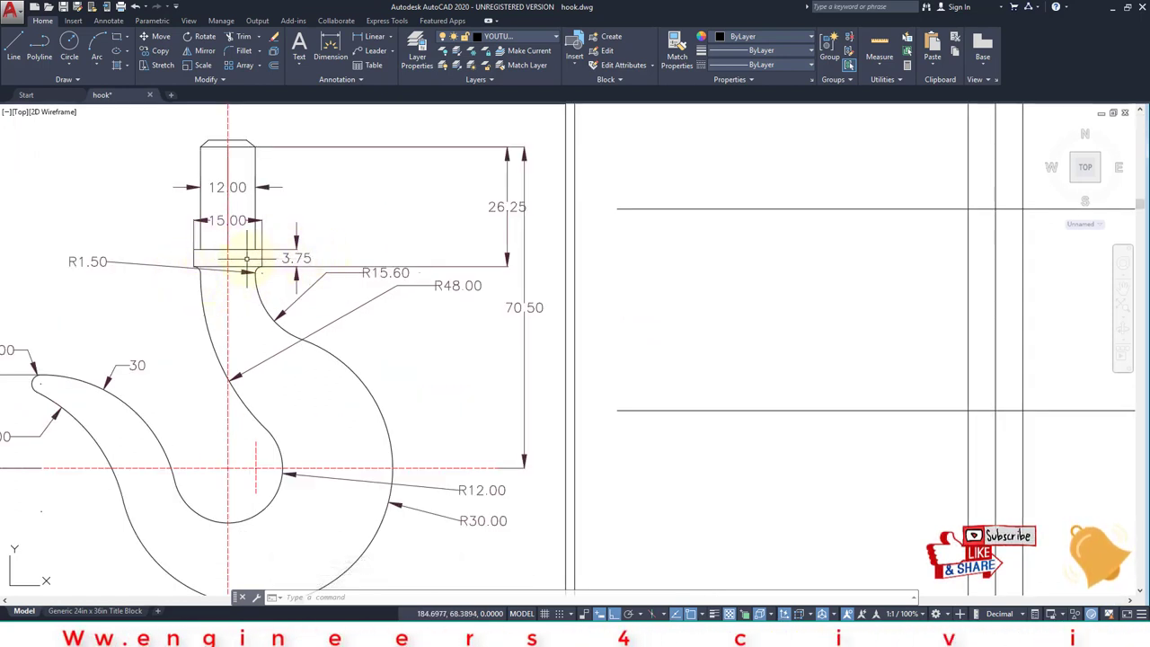
{"action": "scroll", "coordinate": [246, 258], "scroll_direction": "down", "scroll_amount": 2}
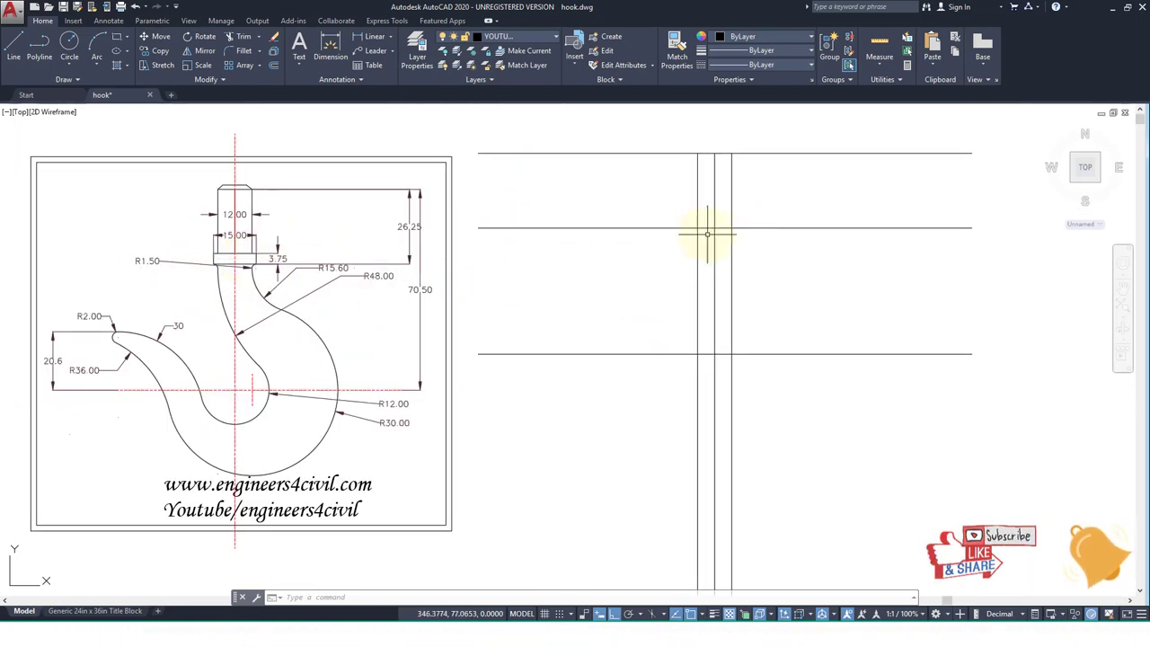
{"action": "middle_click_drag", "start_coordinate": [706, 234], "coordinate": [689, 267]}
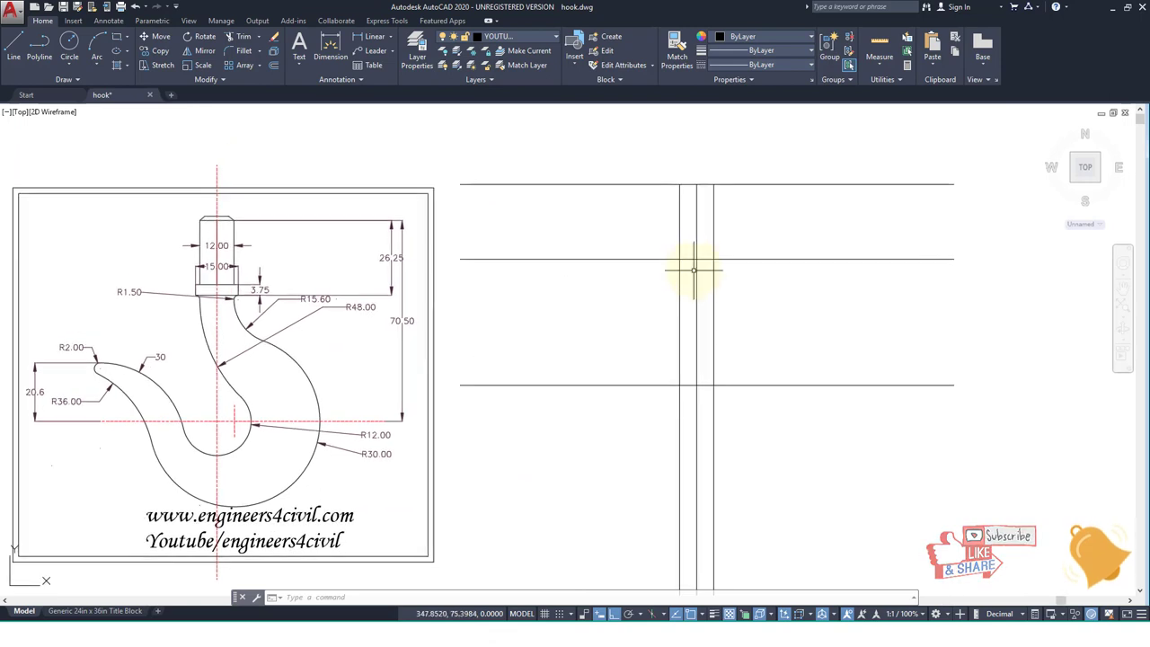
Offset a vertical line 7.5 to the left
{"action": "type", "text": "o"}
{"action": "key", "text": "Return"}
{"action": "type", "text": "7.5"}
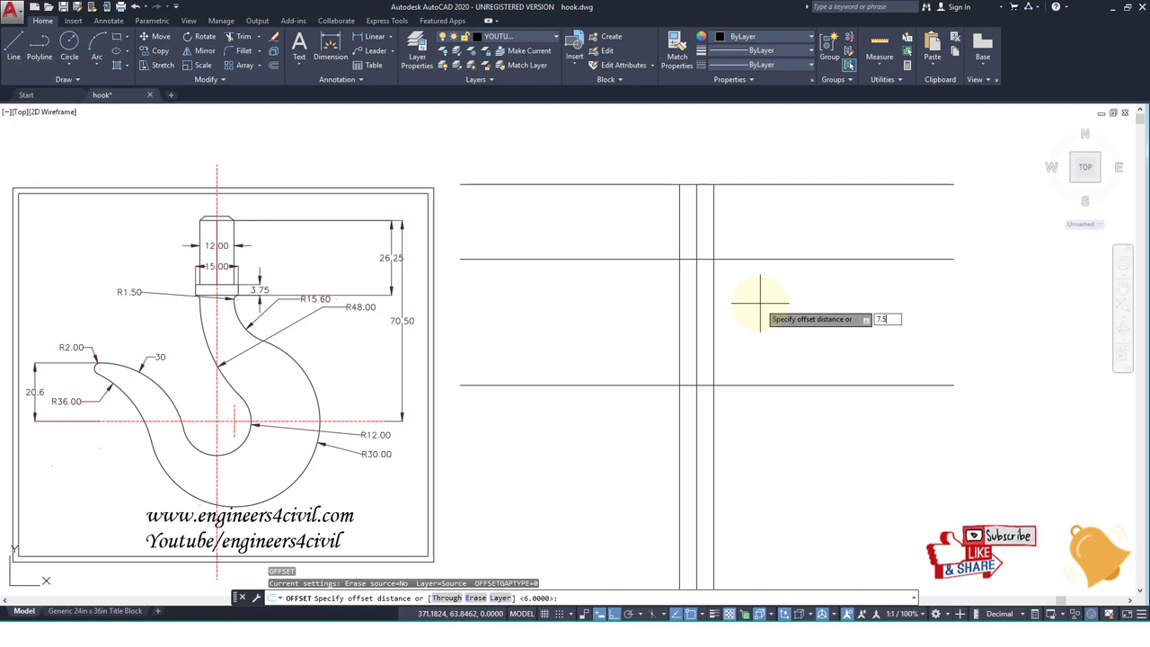
{"action": "key", "text": "Return"}
{"action": "left_click", "coordinate": [696, 268]}
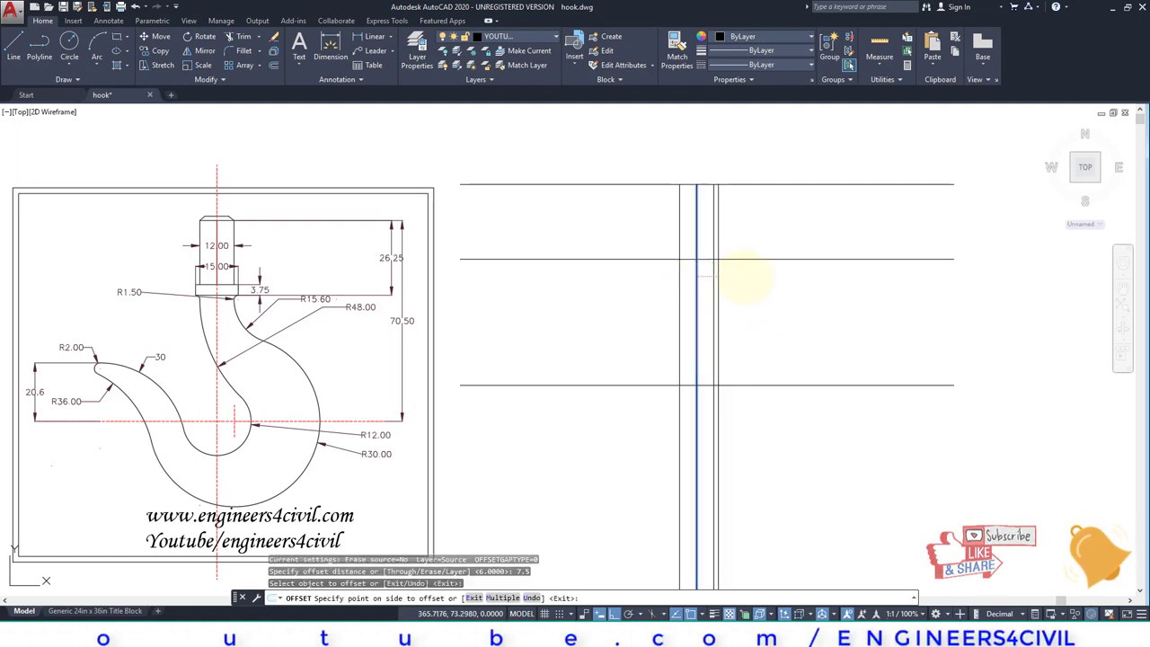
{"action": "left_click", "coordinate": [685, 278]}
{"action": "left_click", "coordinate": [680, 282]}
Place the second 7.5 parallel copy, then start and cancel a trim
{"action": "left_click", "coordinate": [665, 283]}
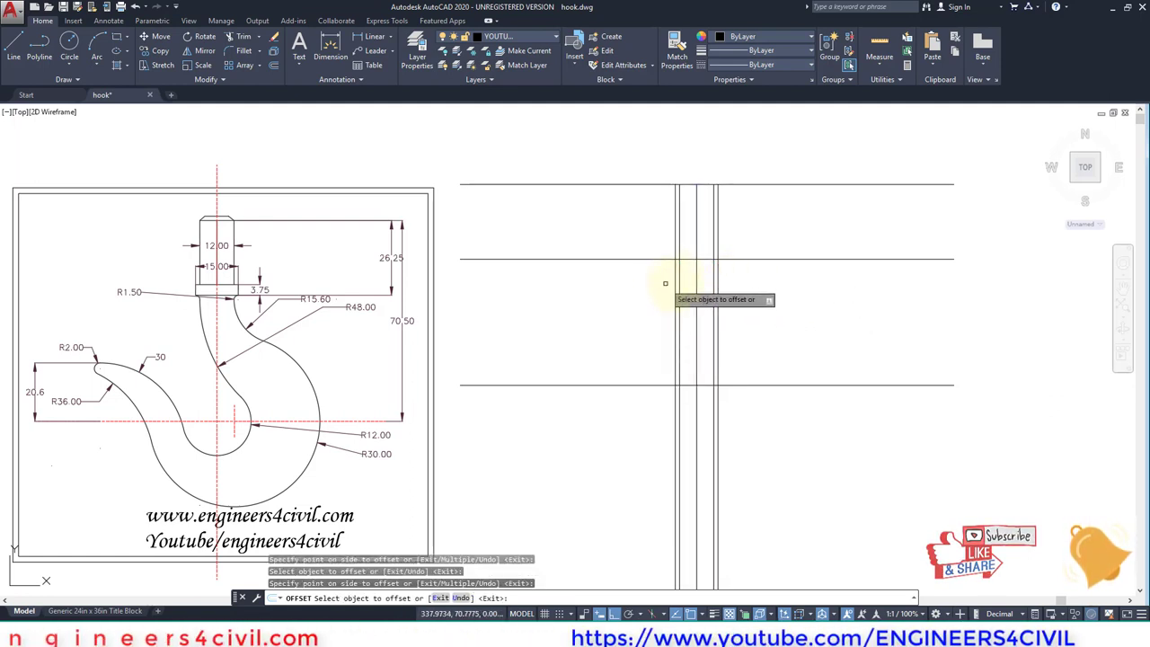
{"action": "scroll", "coordinate": [690, 259], "scroll_direction": "up", "scroll_amount": 2}
{"action": "key", "text": "Escape"}
{"action": "type", "text": "r"}
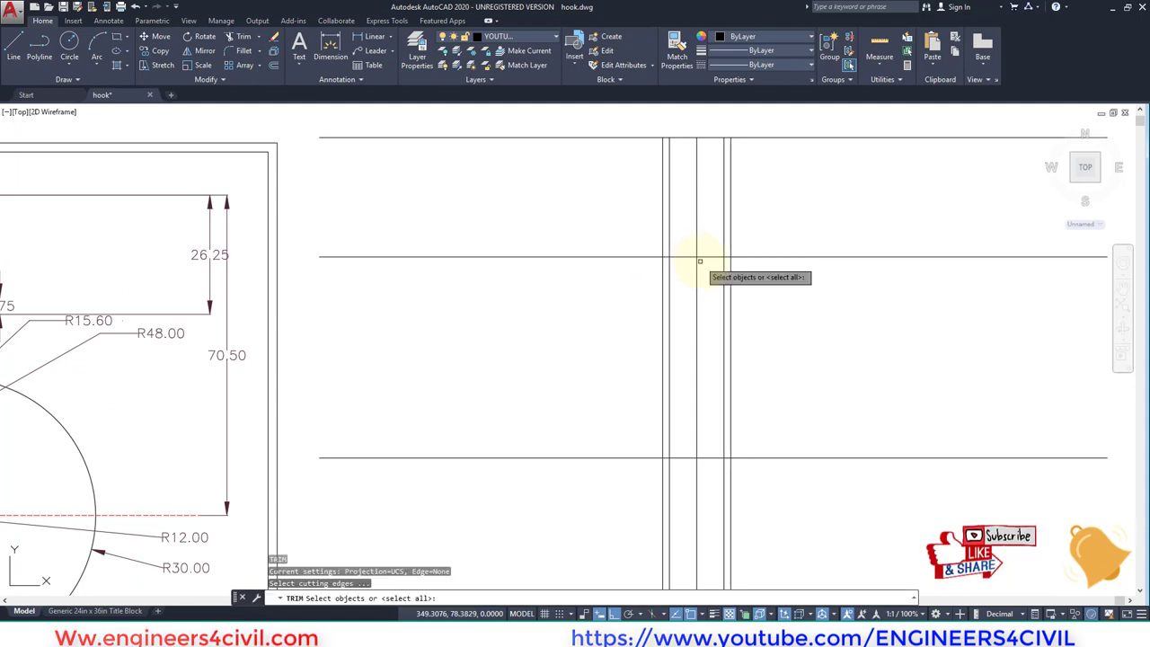
{"action": "key", "text": "Return"}
{"action": "scroll", "coordinate": [705, 260], "scroll_direction": "down", "scroll_amount": 4}
{"action": "key", "text": "Escape"}
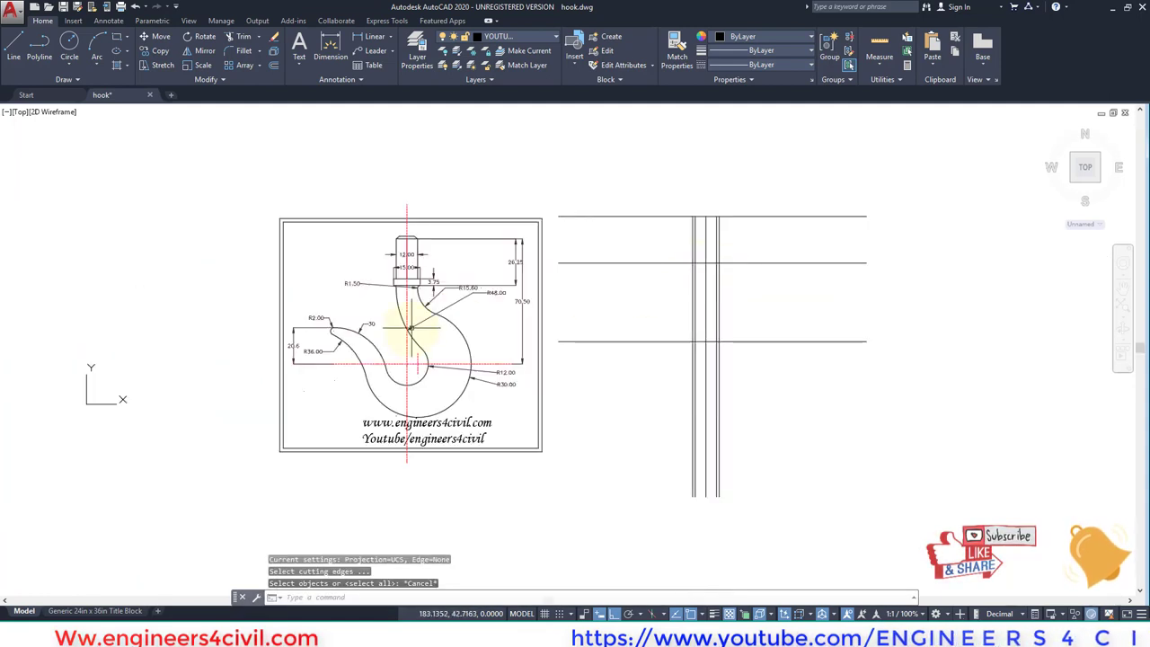
{"action": "scroll", "coordinate": [424, 290], "scroll_direction": "up", "scroll_amount": 4}
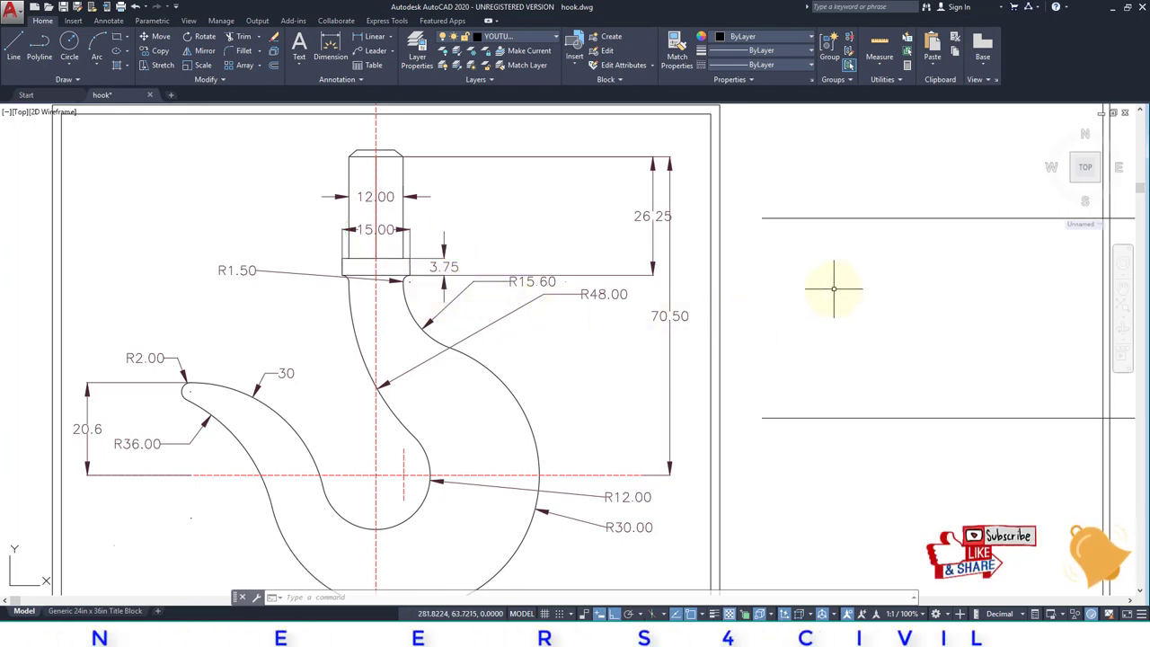
Offset the upper horizontal line 3.75 downward for the collar thickness
{"action": "middle_click_drag", "start_coordinate": [829, 287], "coordinate": [488, 315]}
{"action": "type", "text": "o"}
{"action": "key", "text": "Return"}
{"action": "type", "text": "3.75"}
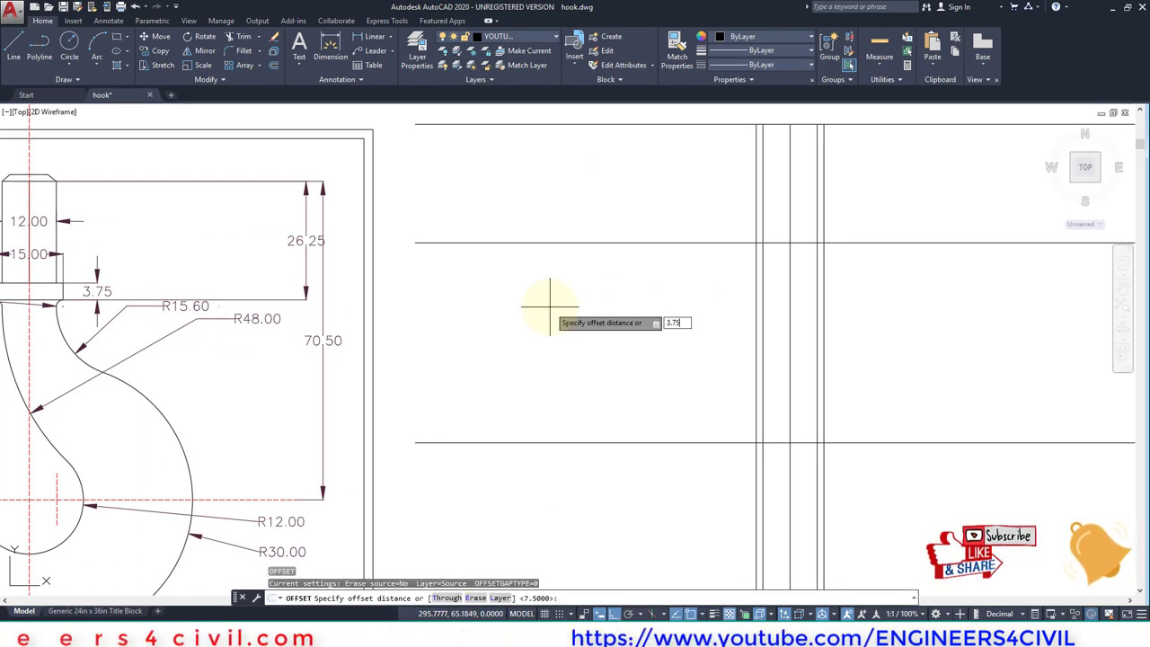
{"action": "key", "text": "Return"}
{"action": "left_click", "coordinate": [623, 243]}
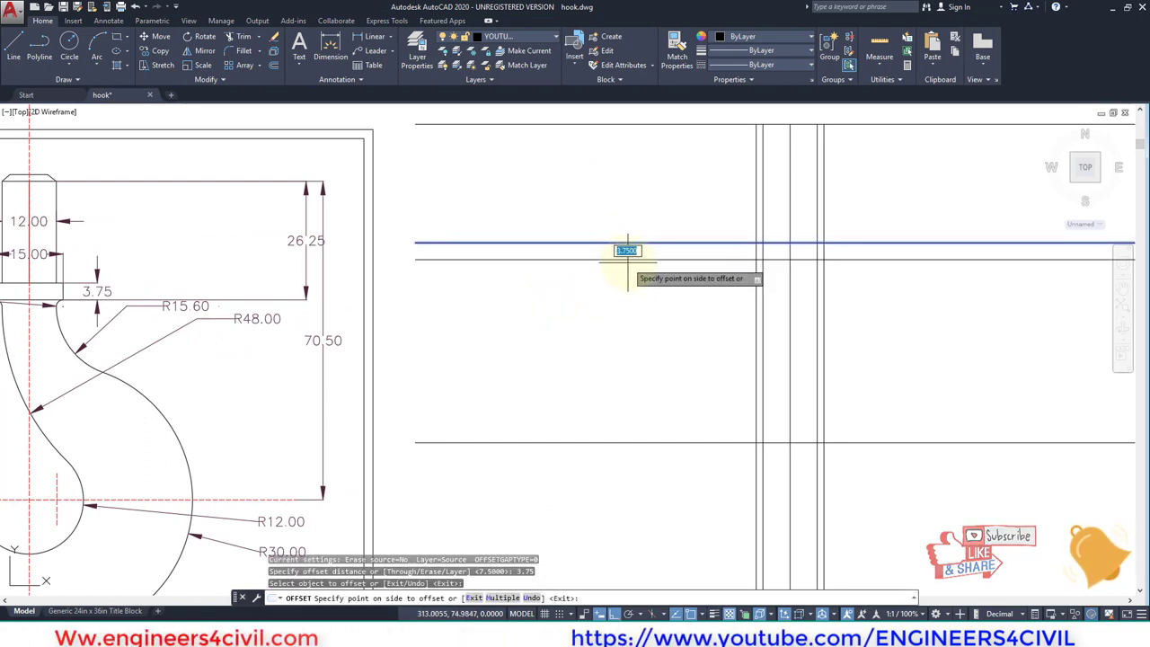
{"action": "left_click", "coordinate": [815, 278]}
Trim the outer vertical line above the collar using the upper collar line as edge
{"action": "key", "text": "Escape"}
{"action": "middle_click_drag", "start_coordinate": [816, 278], "coordinate": [523, 335]}
{"action": "type", "text": "TR"}
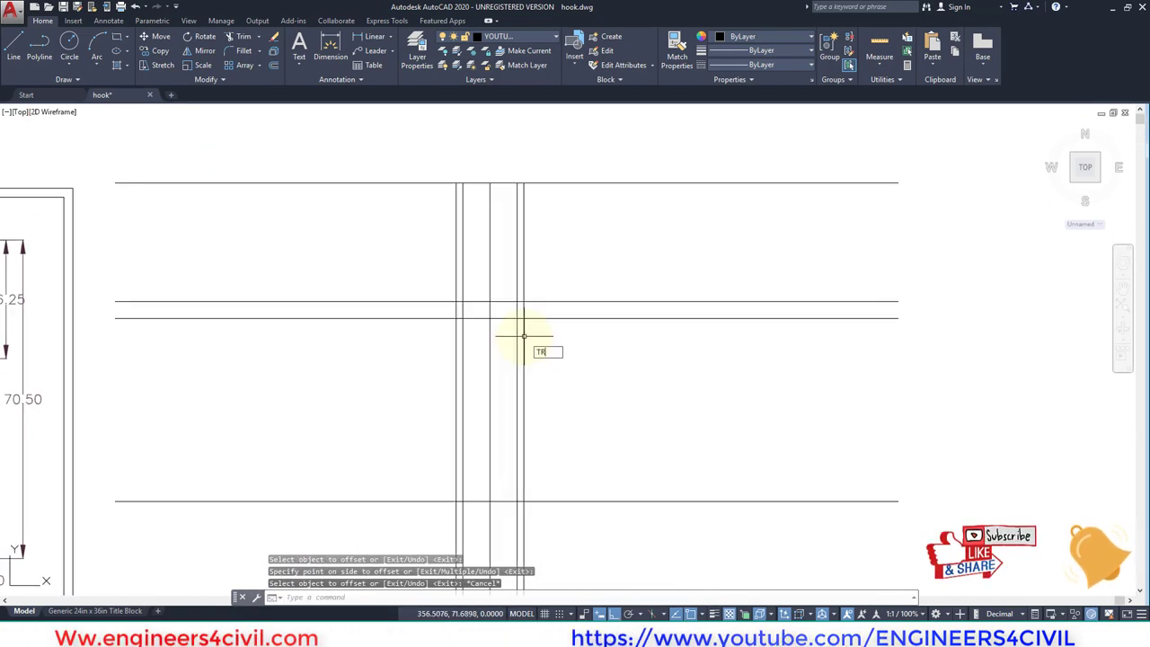
{"action": "key", "text": "Return"}
{"action": "key", "text": "Return"}
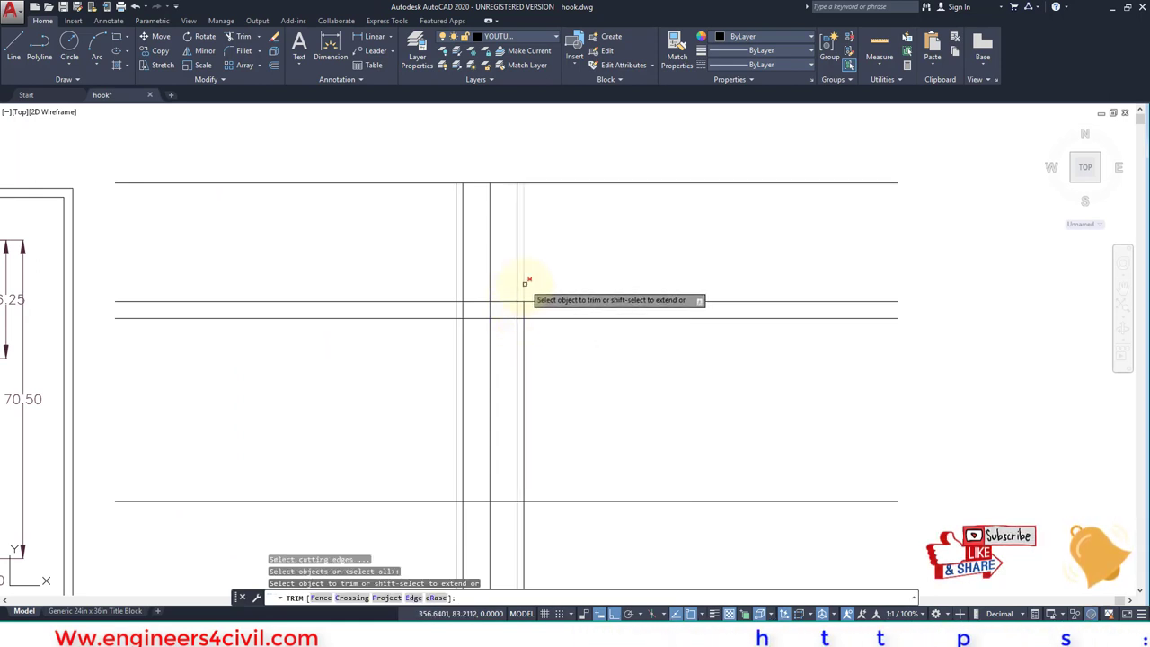
{"action": "key", "text": "Escape"}
{"action": "key", "text": "Return"}
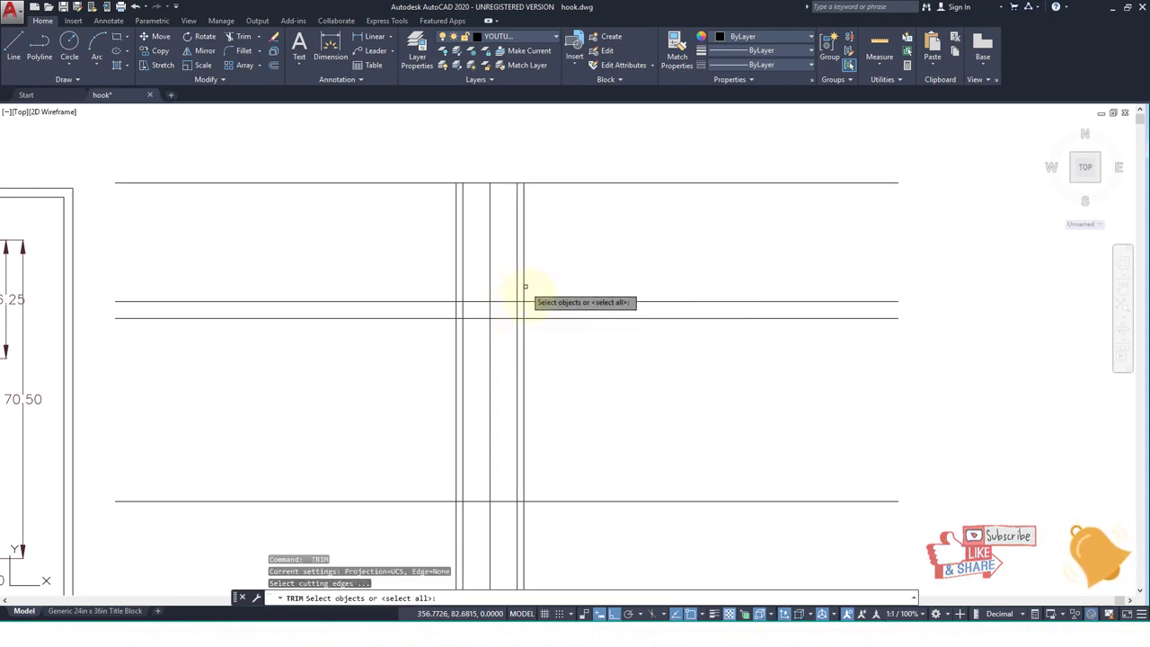
{"action": "left_click", "coordinate": [535, 301]}
{"action": "key", "text": "Return"}
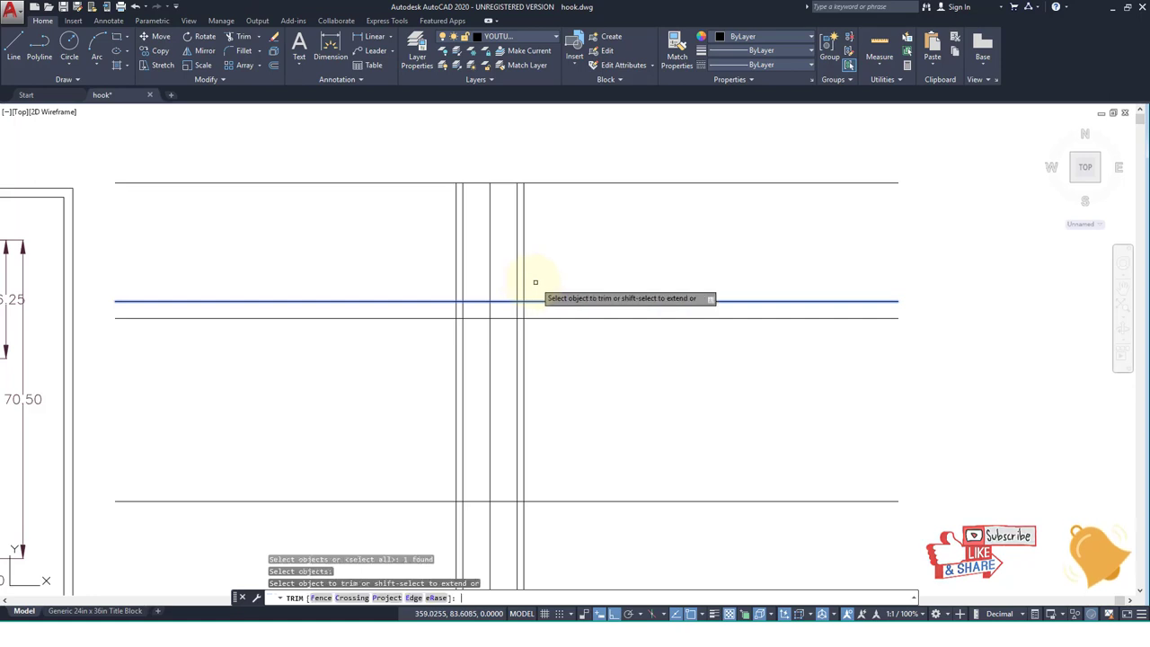
{"action": "left_click", "coordinate": [456, 279]}
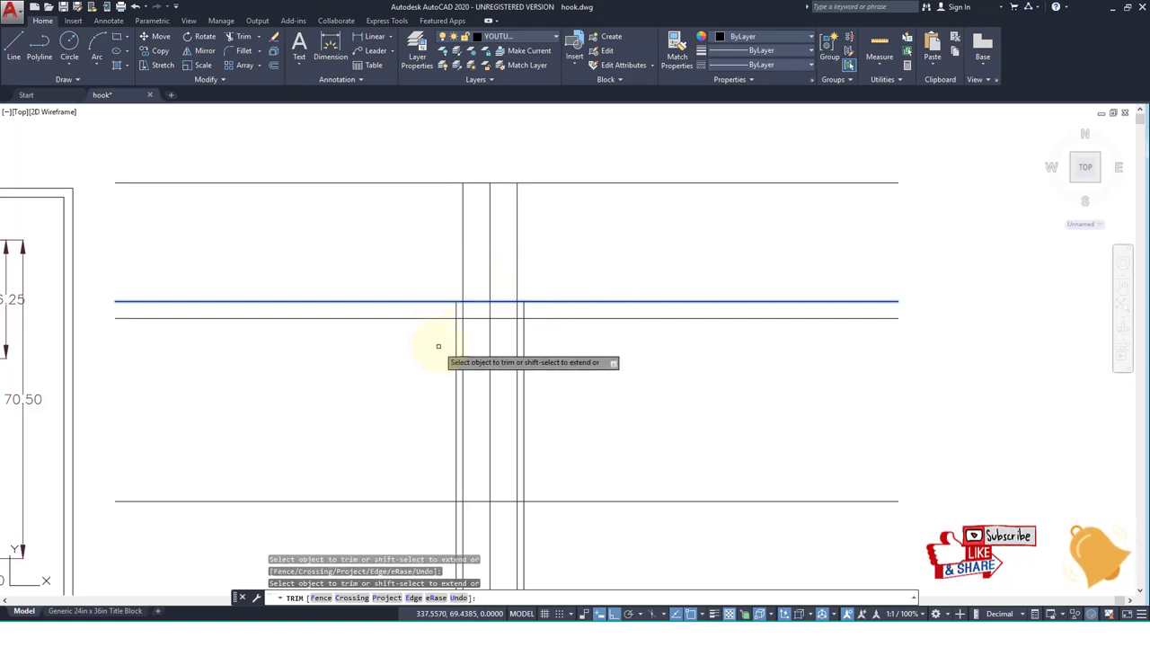
{"action": "key", "text": "Return"}
Trim both outer vertical lines below the lower collar line
{"action": "key", "text": "Return"}
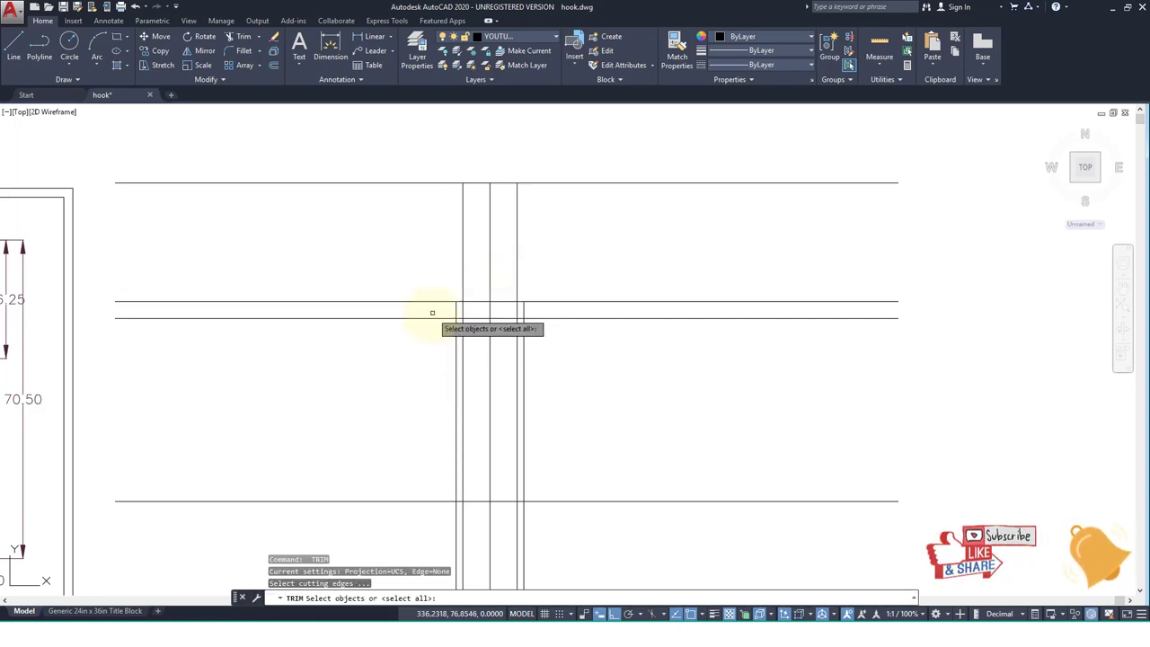
{"action": "left_click", "coordinate": [435, 318]}
{"action": "key", "text": "Return"}
{"action": "left_click", "coordinate": [456, 340]}
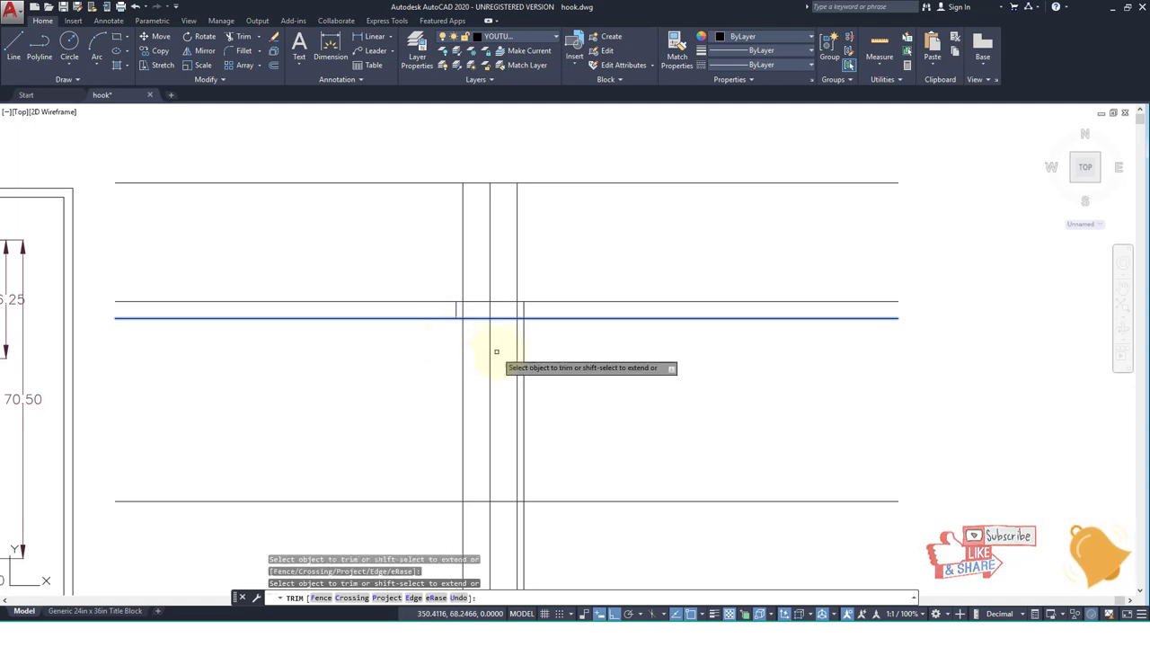
{"action": "left_click", "coordinate": [523, 333]}
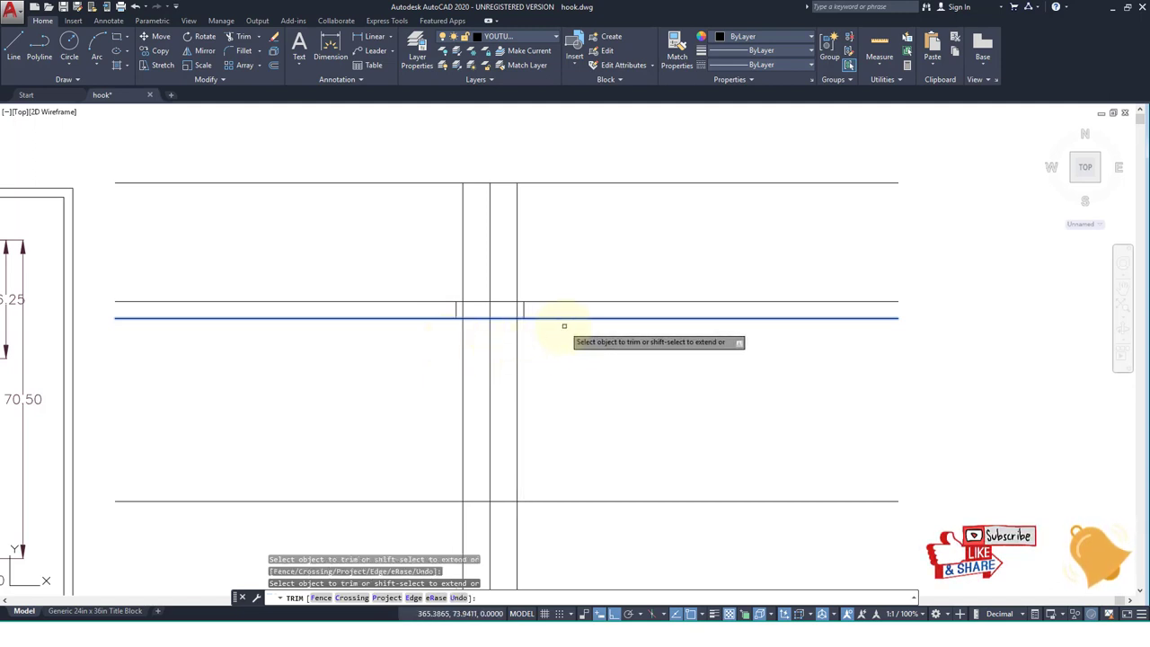
{"action": "key", "text": "Return"}
Cut back the collar lines right, left and inside the shank using all edges
{"action": "scroll", "coordinate": [503, 310], "scroll_direction": "up", "scroll_amount": 4}
{"action": "key", "text": "Return"}
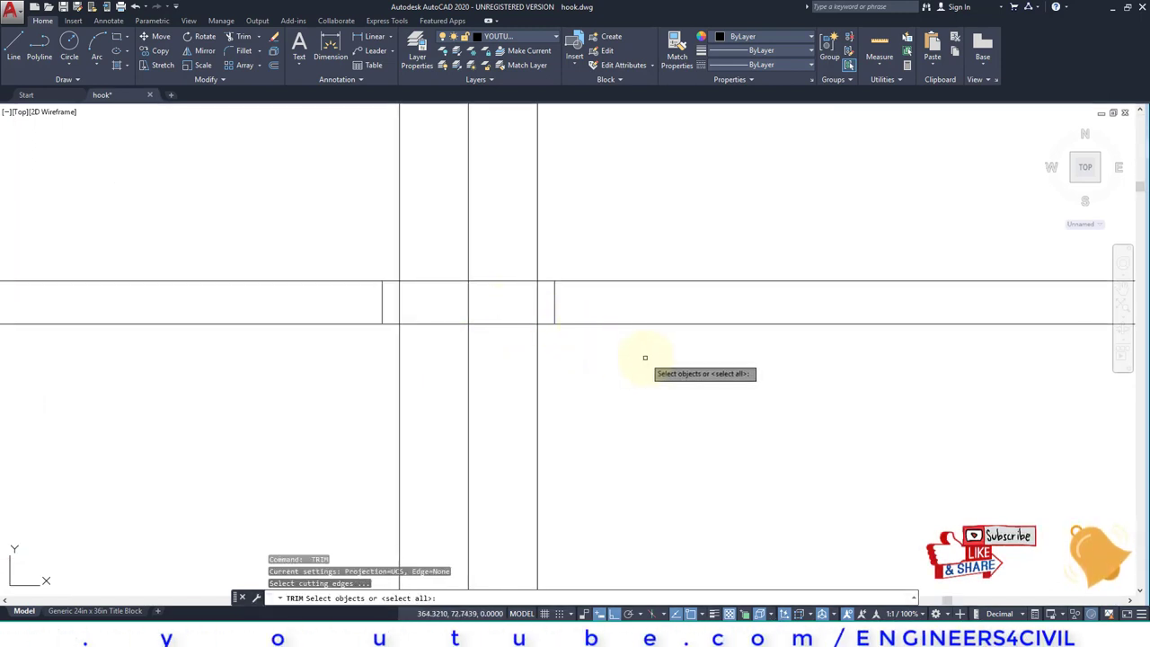
{"action": "key", "text": "Return"}
{"action": "left_click", "coordinate": [645, 363]}
{"action": "left_click", "coordinate": [630, 269]}
{"action": "left_click", "coordinate": [299, 378]}
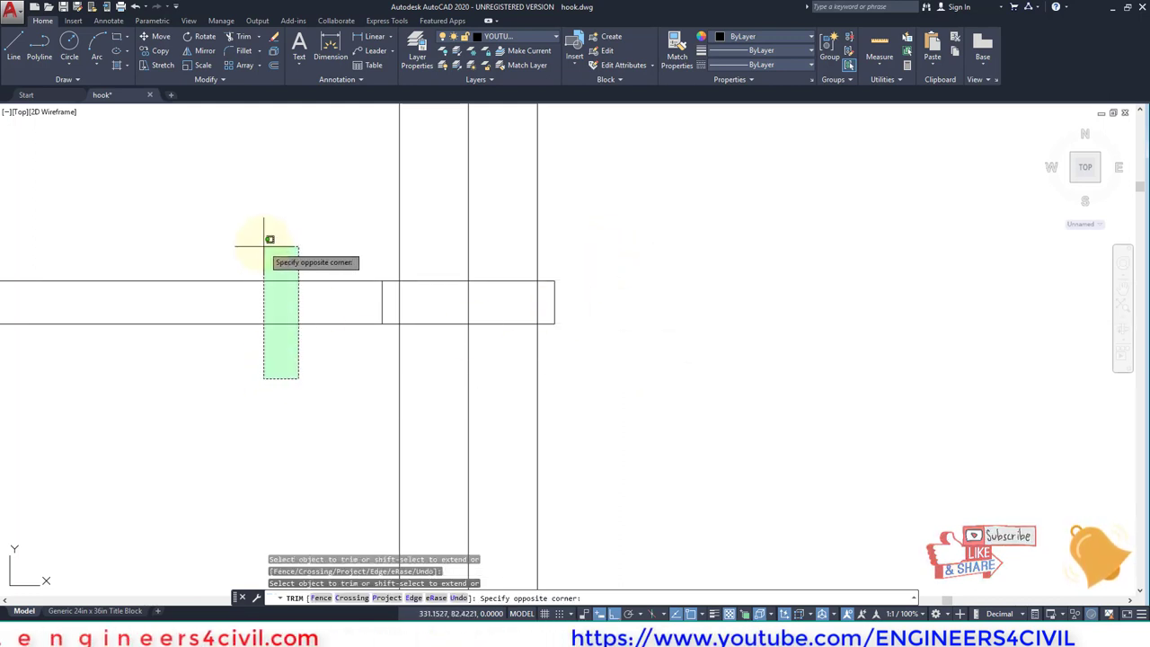
{"action": "left_click", "coordinate": [264, 239]}
{"action": "left_click", "coordinate": [548, 299]}
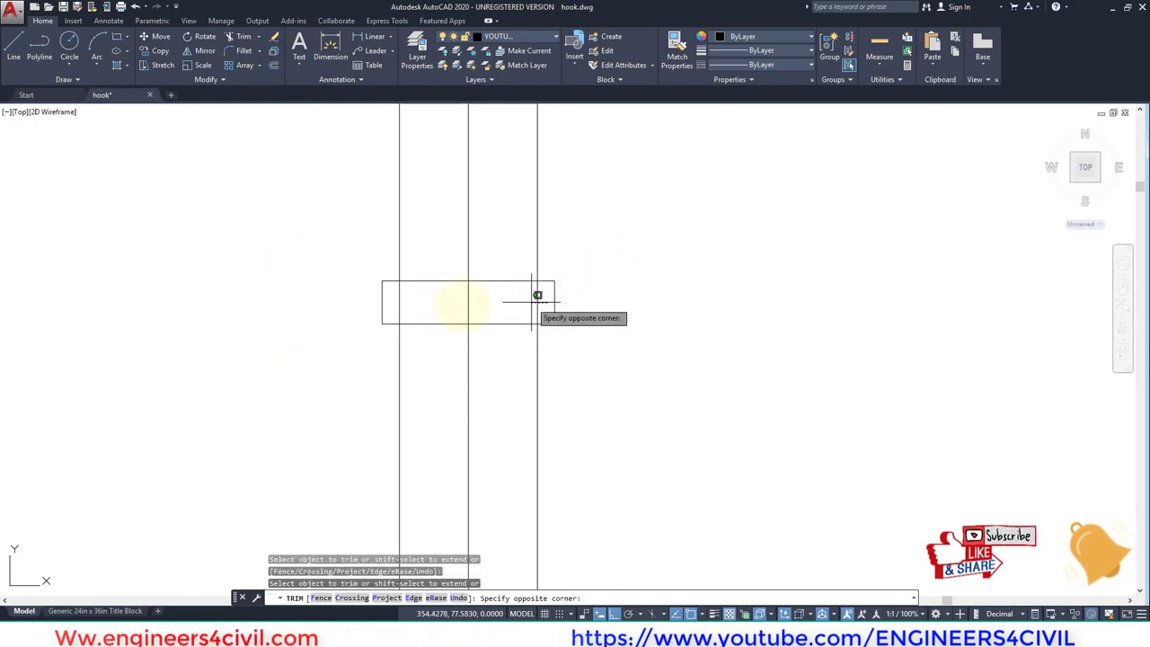
{"action": "left_click", "coordinate": [388, 290]}
{"action": "scroll", "coordinate": [569, 333], "scroll_direction": "down", "scroll_amount": 2}
{"action": "scroll", "coordinate": [584, 337], "scroll_direction": "down", "scroll_amount": 4}
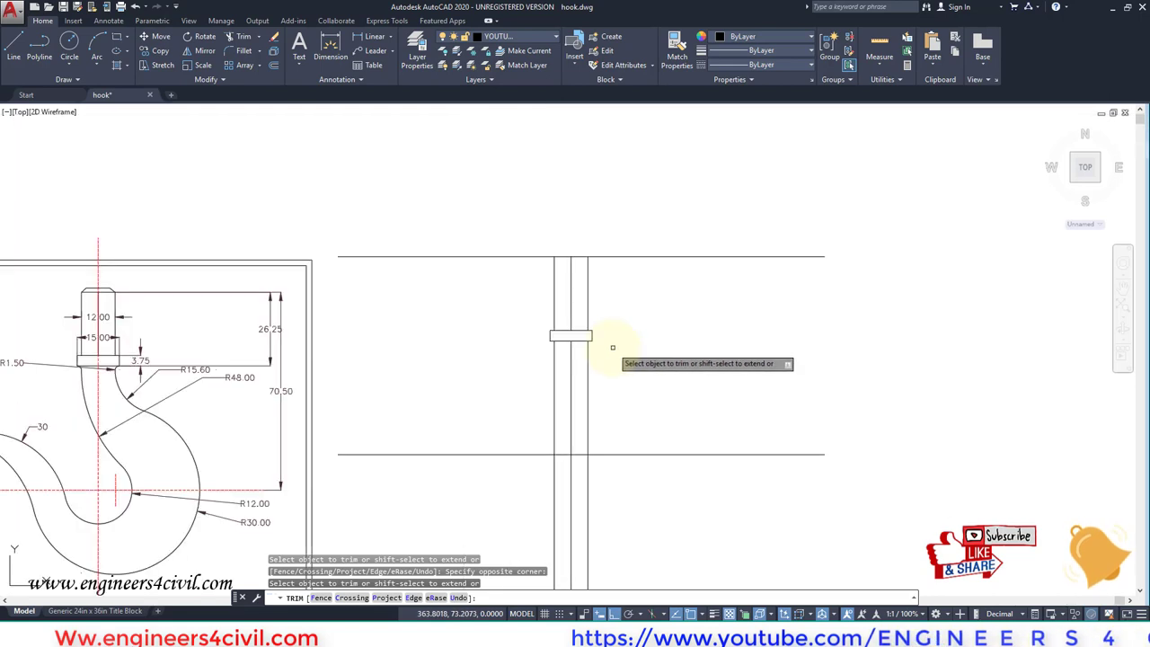
{"action": "middle_click_drag", "start_coordinate": [243, 386], "coordinate": [317, 361]}
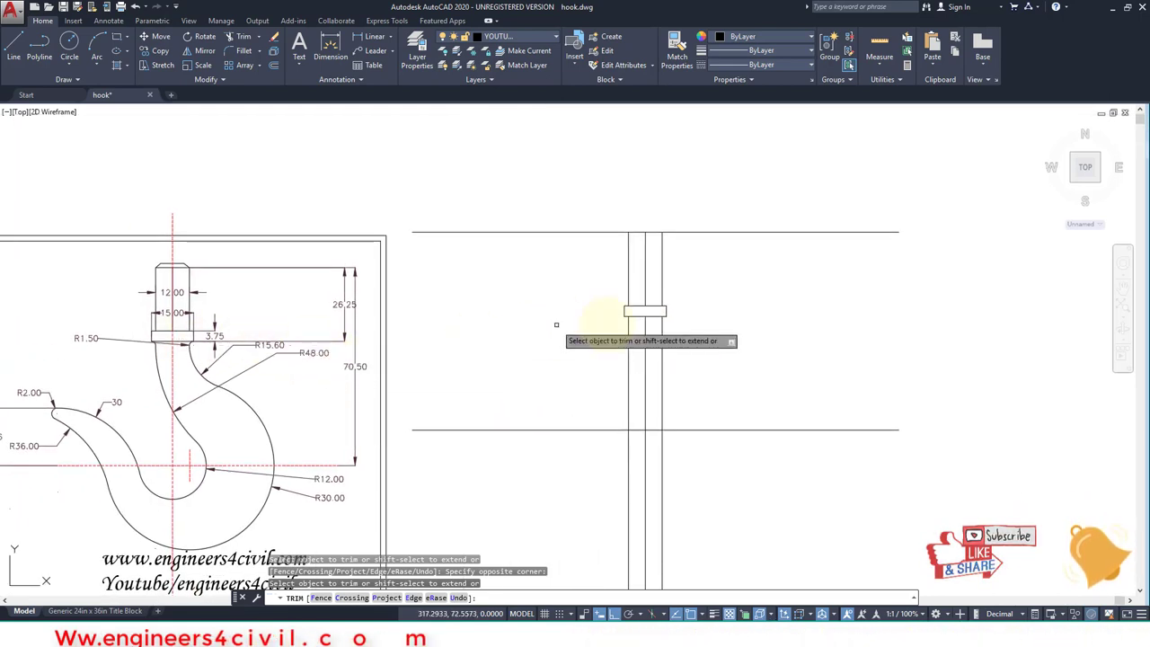
{"action": "key", "text": "Return"}
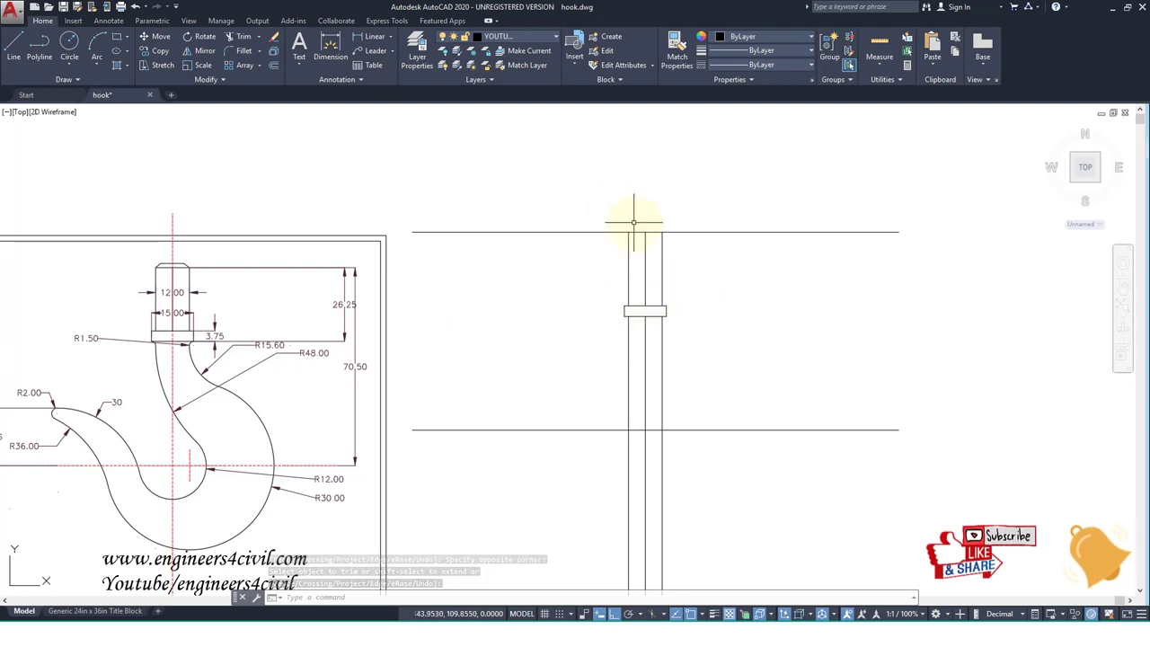
Zoom in on the reference drawing and mark its chamfered shank top
{"action": "scroll", "coordinate": [634, 239], "scroll_direction": "up", "scroll_amount": 3}
{"action": "middle_click_drag", "start_coordinate": [569, 244], "coordinate": [687, 254]}
{"action": "scroll", "coordinate": [539, 265], "scroll_direction": "down", "scroll_amount": 3}
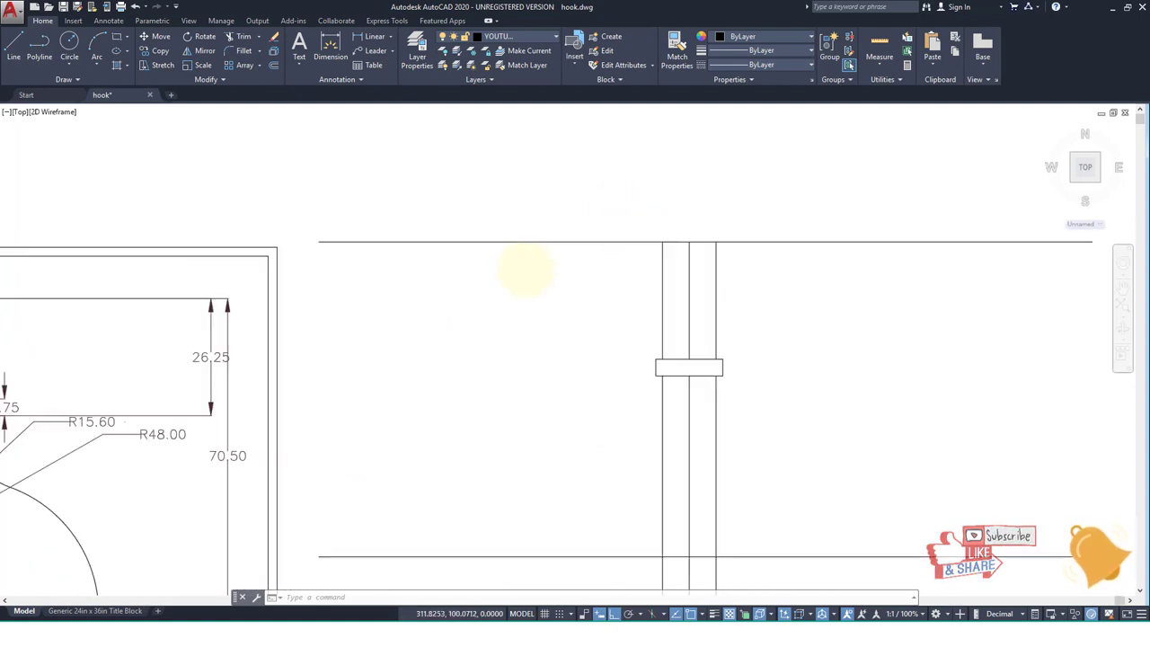
{"action": "scroll", "coordinate": [526, 270], "scroll_direction": "down", "scroll_amount": 1}
{"action": "scroll", "coordinate": [148, 289], "scroll_direction": "up", "scroll_amount": 4}
{"action": "scroll", "coordinate": [164, 278], "scroll_direction": "up", "scroll_amount": 2}
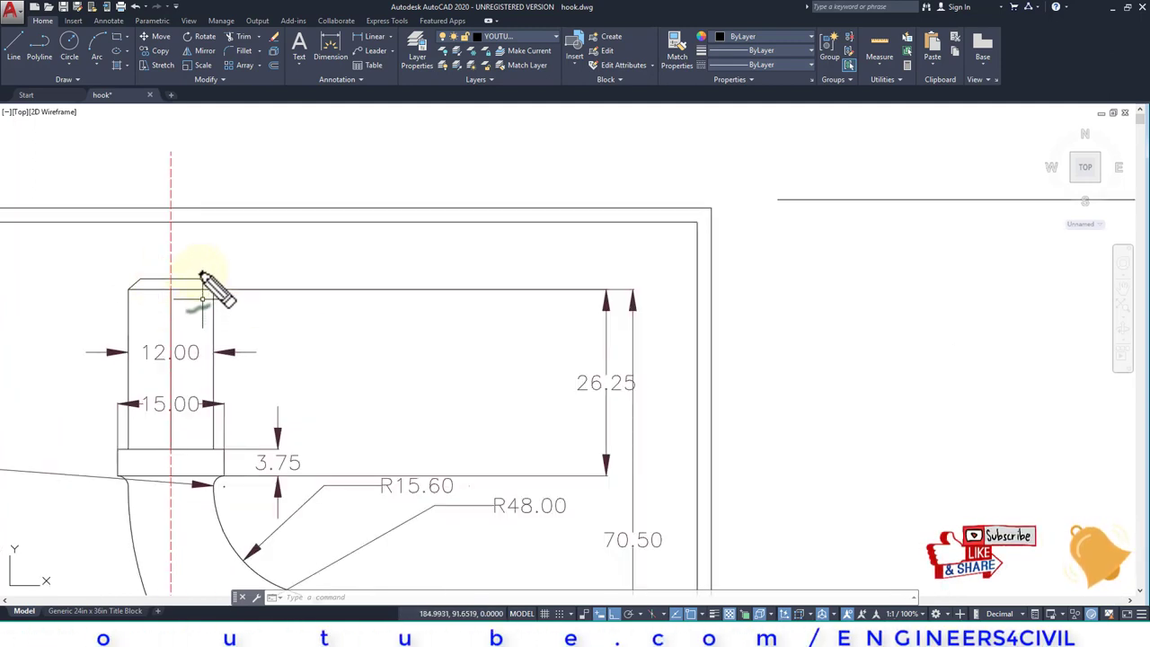
{"action": "left_click_drag", "start_coordinate": [204, 268], "coordinate": [235, 307]}
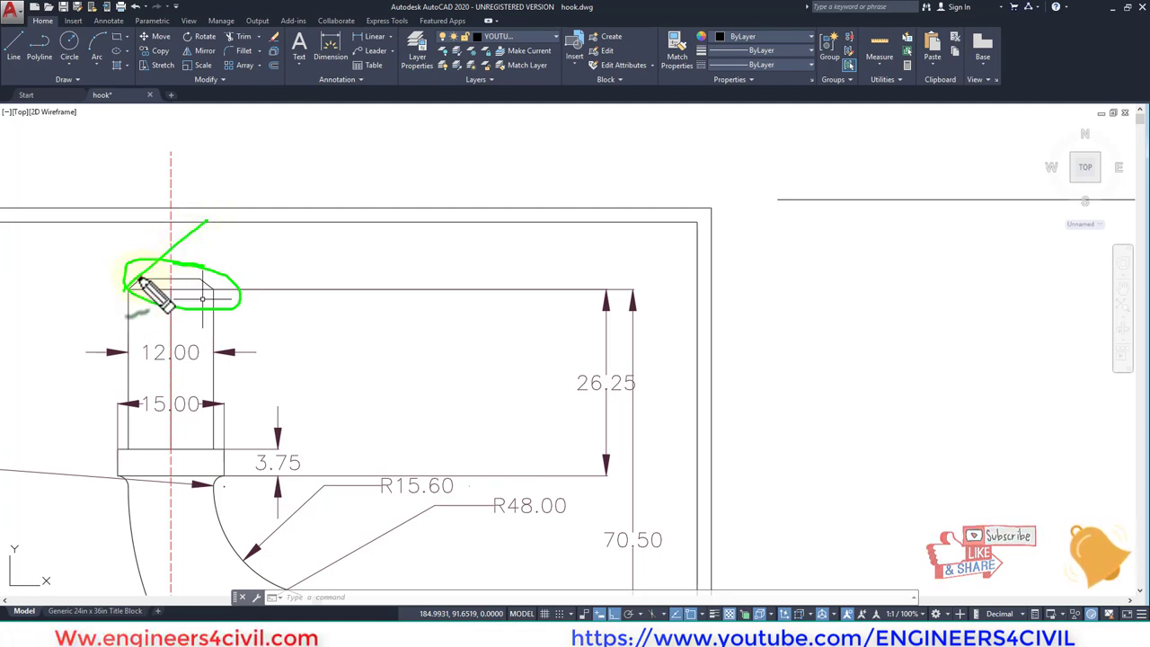
{"action": "mouse_move", "coordinate": [131, 217]}
{"action": "left_mouse_down"}
{"action": "mouse_move", "coordinate": [146, 249]}
{"action": "mouse_move", "coordinate": [277, 325]}
{"action": "left_mouse_up"}
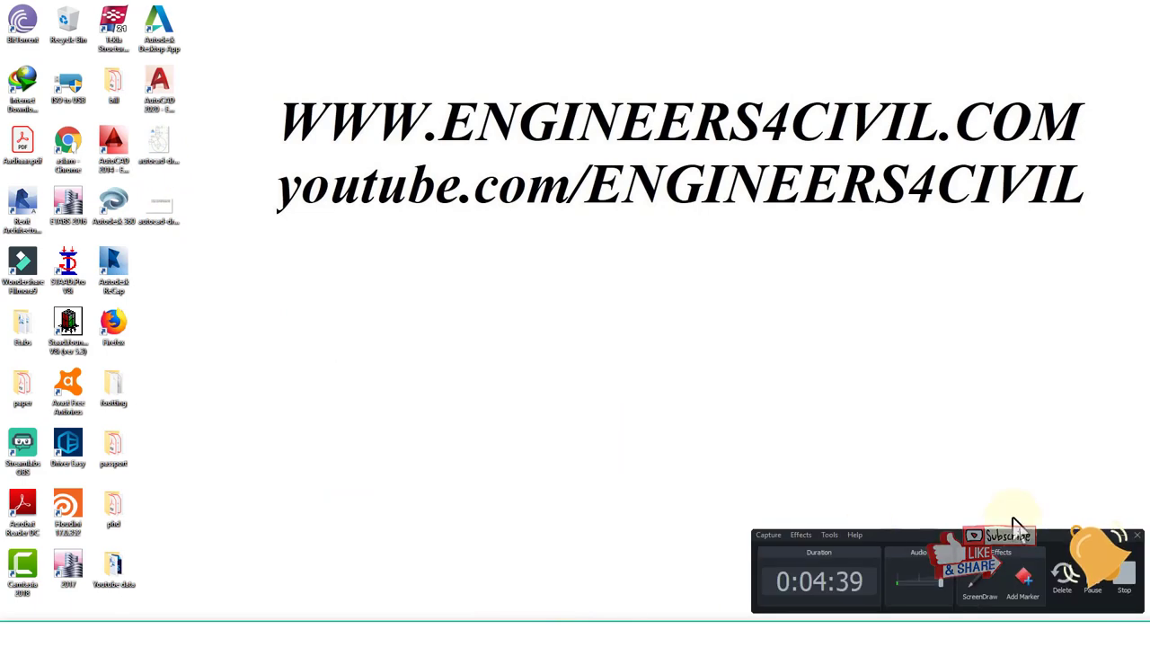
Pan and zoom to the top end of the new shank on the right
{"action": "left_click", "coordinate": [1095, 585]}
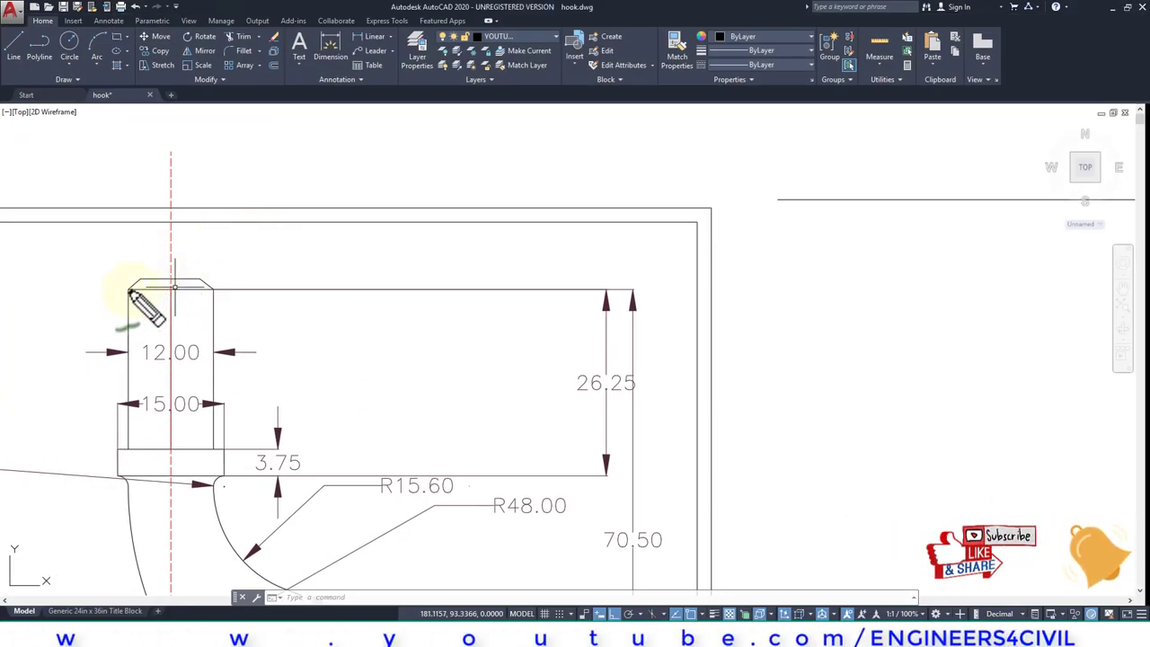
{"action": "mouse_move", "coordinate": [129, 289]}
{"action": "left_mouse_down"}
{"action": "mouse_move", "coordinate": [175, 243]}
{"action": "mouse_move", "coordinate": [215, 290]}
{"action": "mouse_move", "coordinate": [230, 271]}
{"action": "left_mouse_up"}
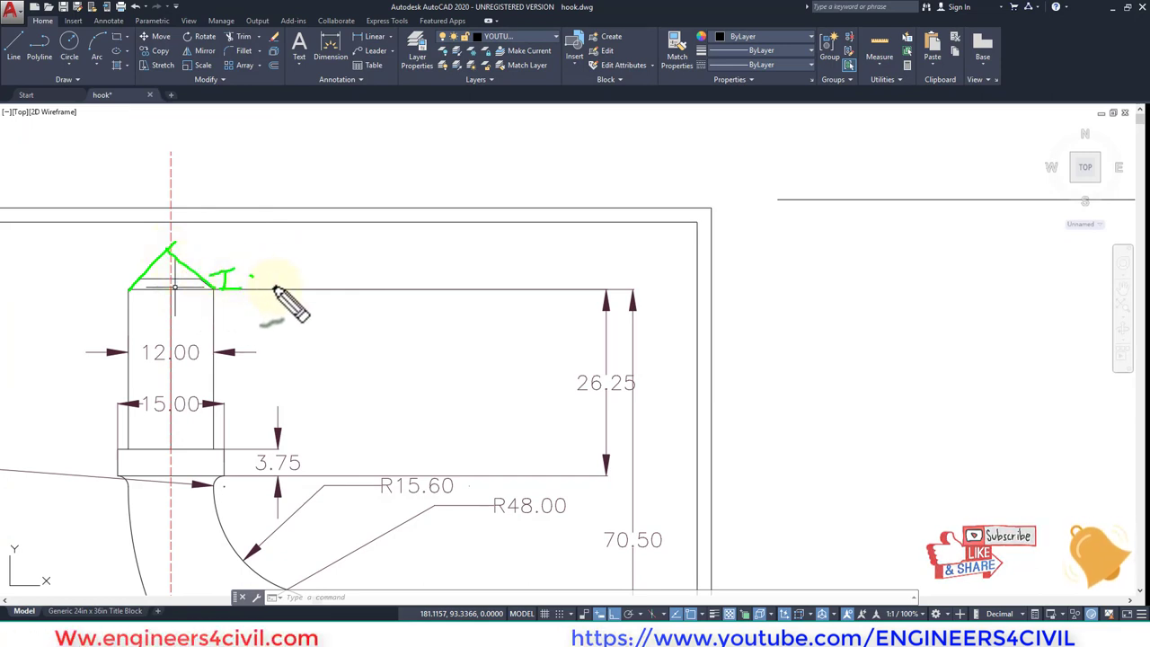
{"action": "scroll", "coordinate": [290, 295], "scroll_direction": "down", "scroll_amount": 5}
{"action": "scroll", "coordinate": [608, 320], "scroll_direction": "up", "scroll_amount": 3}
{"action": "scroll", "coordinate": [557, 257], "scroll_direction": "up", "scroll_amount": 2}
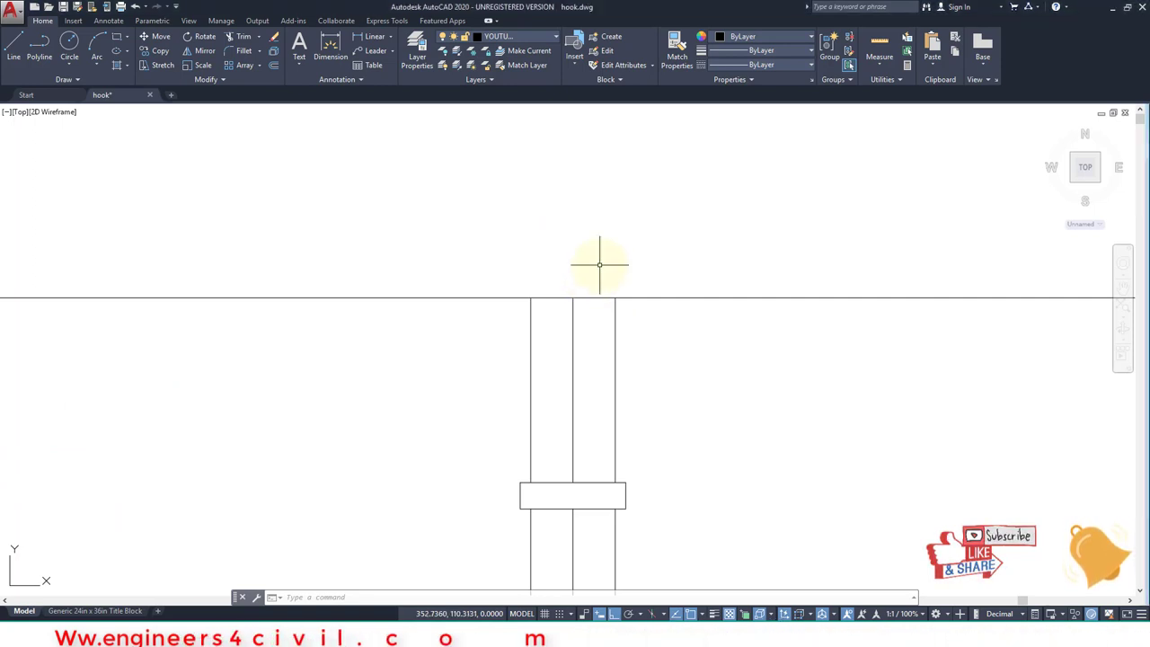
Draw 45° and 135° chamfer lines from the shank's top corners
{"action": "type", "text": "l"}
{"action": "key", "text": "Return"}
{"action": "left_click", "coordinate": [530, 298]}
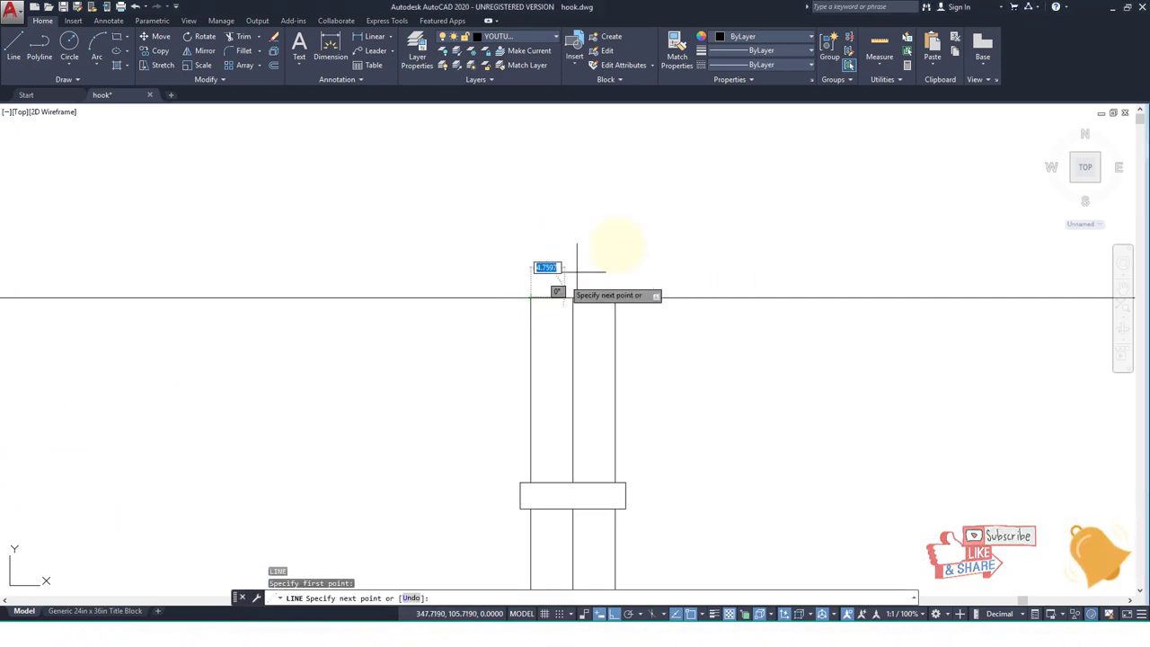
{"action": "key", "text": "F8"}
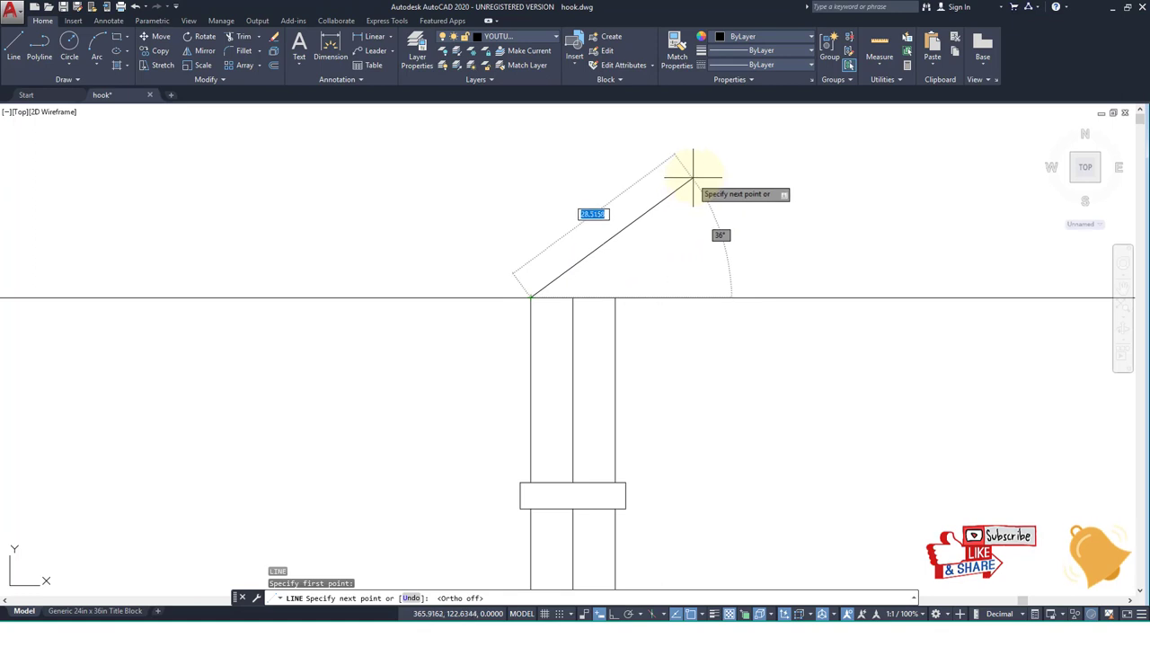
{"action": "type", "text": "5"}
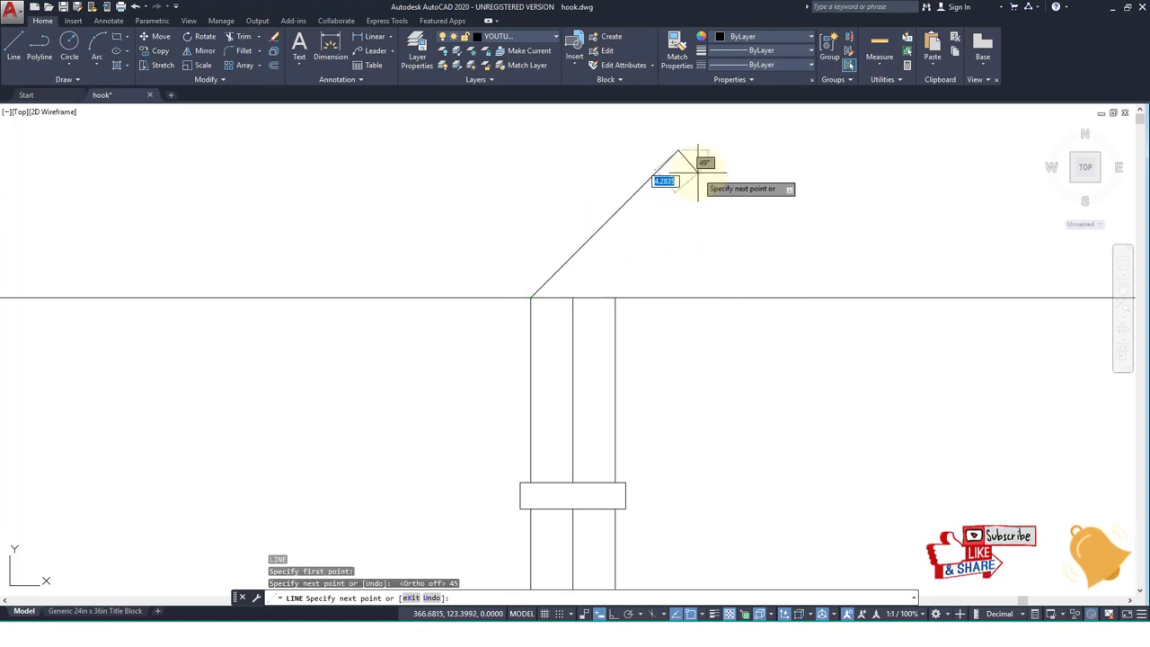
{"action": "key", "text": "Return"}
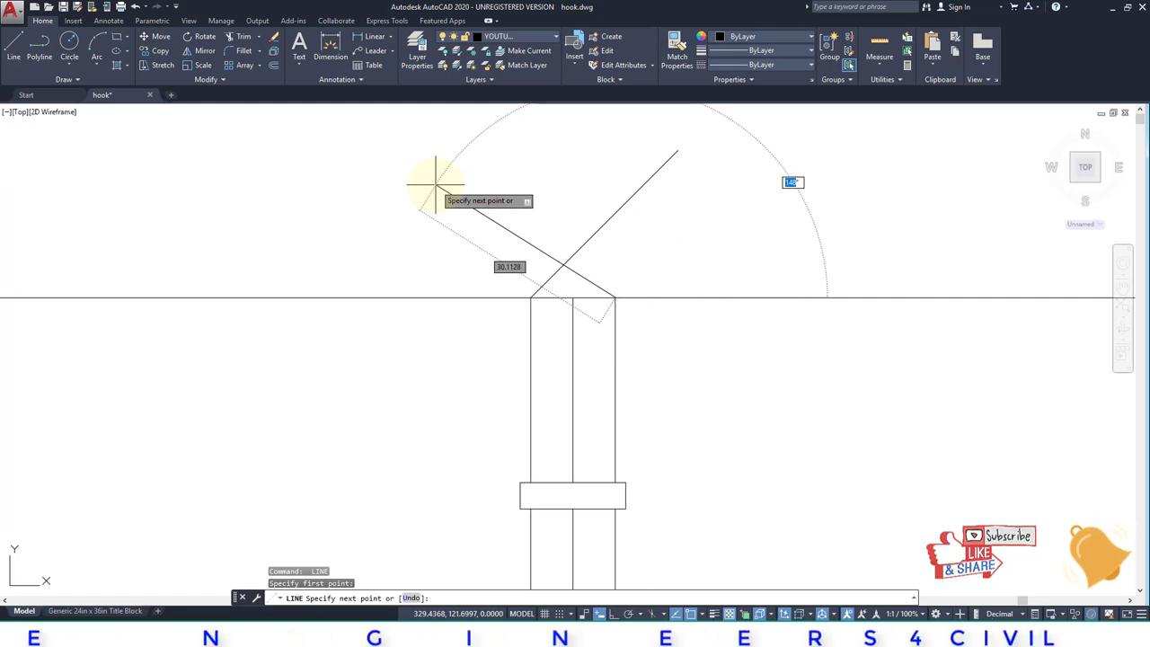
{"action": "type", "text": "13"}
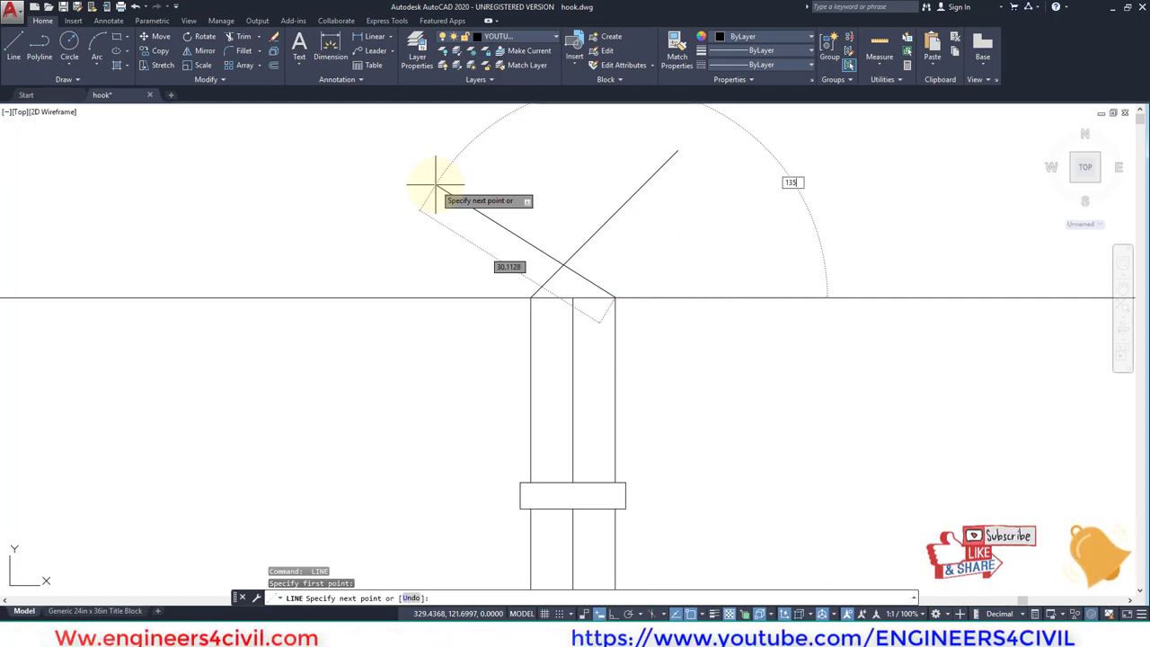
{"action": "left_click", "coordinate": [435, 186]}
{"action": "key", "text": "Return"}
{"action": "type", "text": "O"}
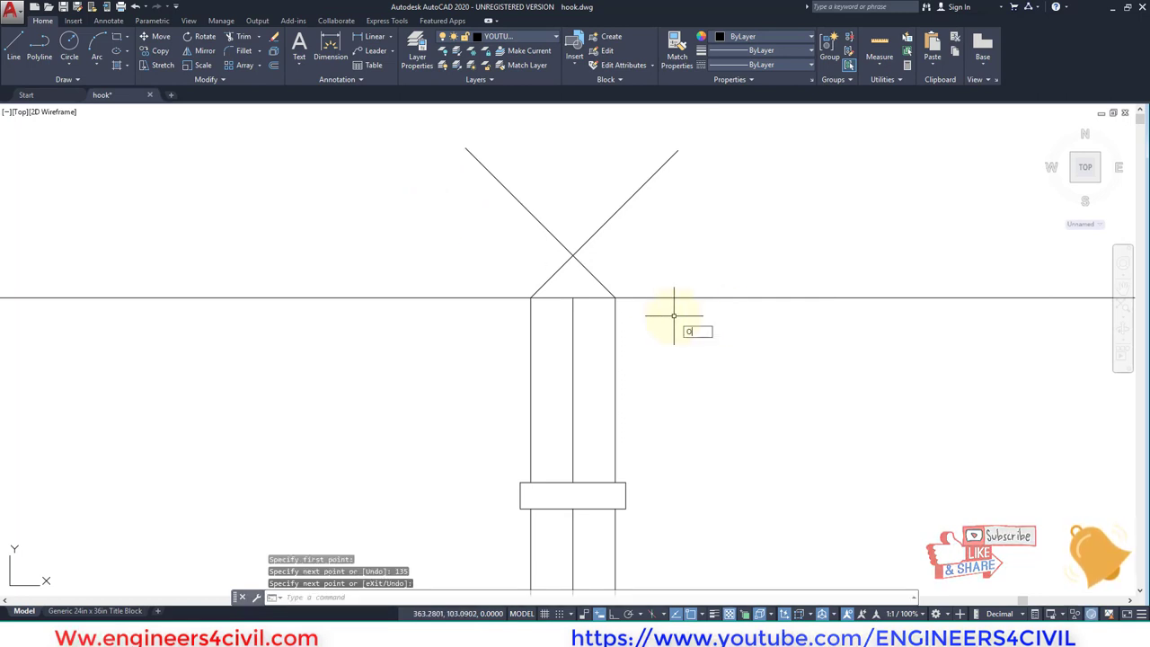
Offset the shank's top line 1.5 units upward
{"action": "key", "text": "Return"}
{"action": "type", "text": "1.5"}
{"action": "key", "text": "Return"}
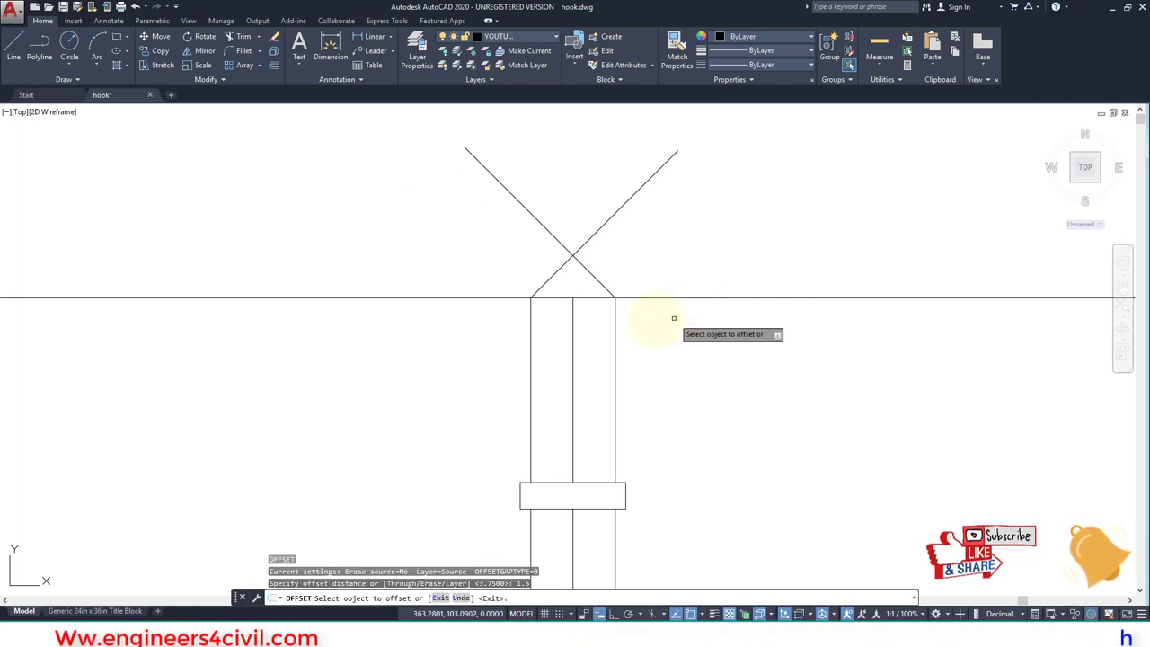
{"action": "left_click", "coordinate": [604, 297]}
{"action": "left_click", "coordinate": [625, 272]}
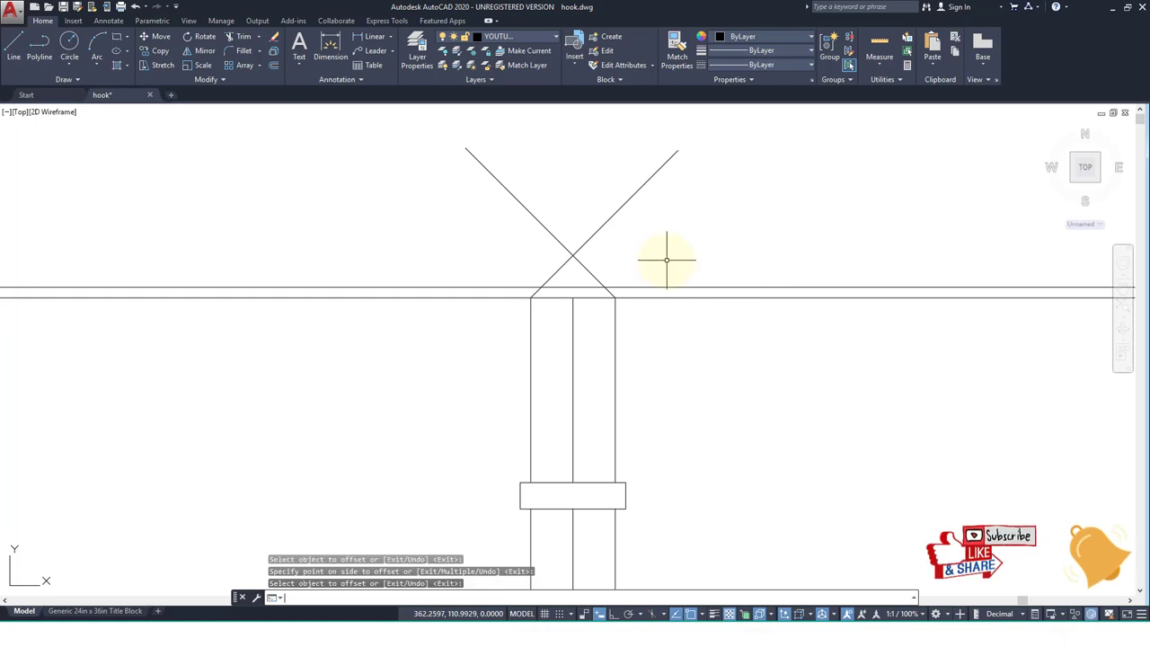
{"action": "key", "text": "Escape"}
Trim the crossed diagonals and extended top line back to the new 1.5 offset line
{"action": "type", "text": "TR"}
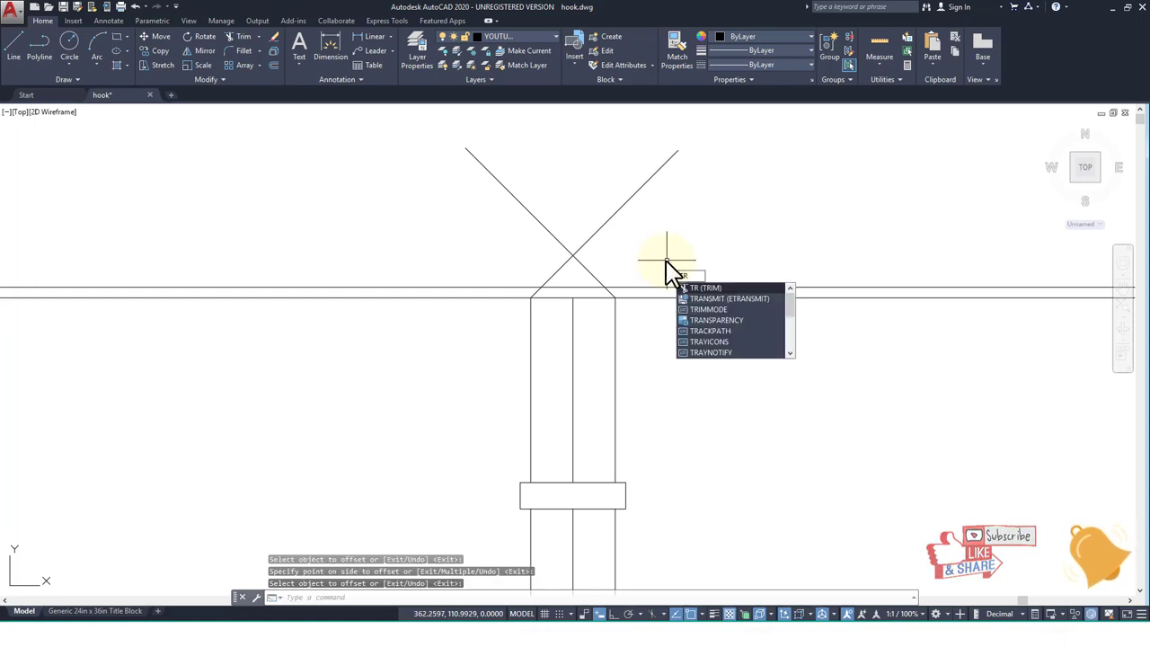
{"action": "key", "text": "Return"}
{"action": "left_click", "coordinate": [643, 285]}
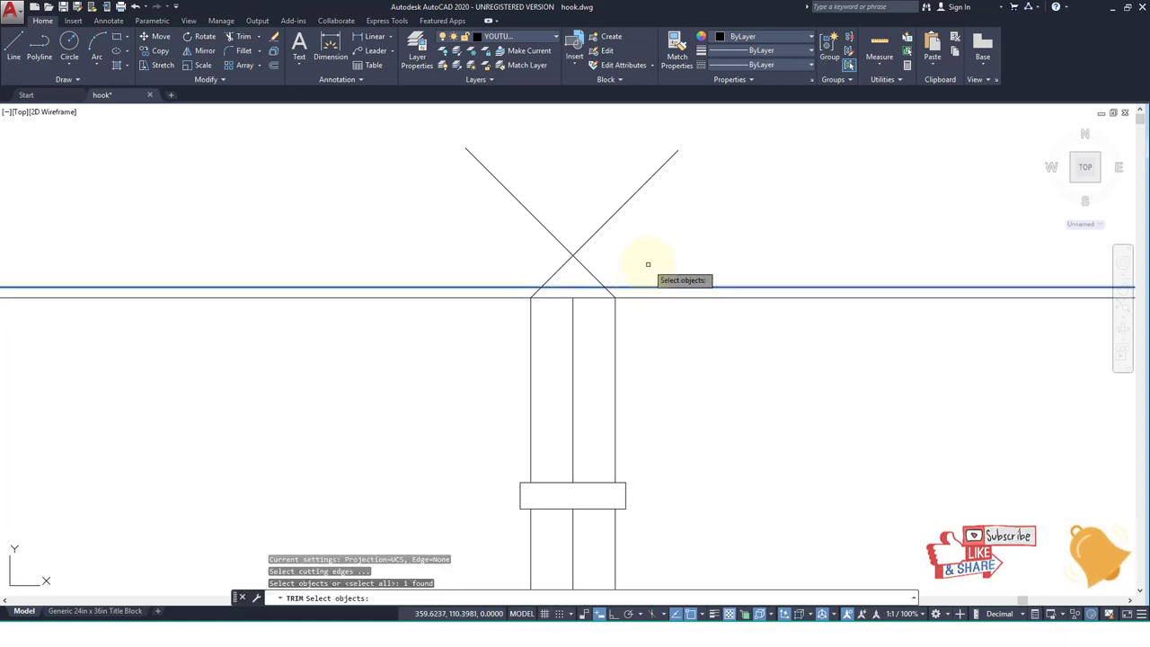
{"action": "key", "text": "Return"}
{"action": "left_click", "coordinate": [631, 267]}
{"action": "left_click", "coordinate": [539, 224]}
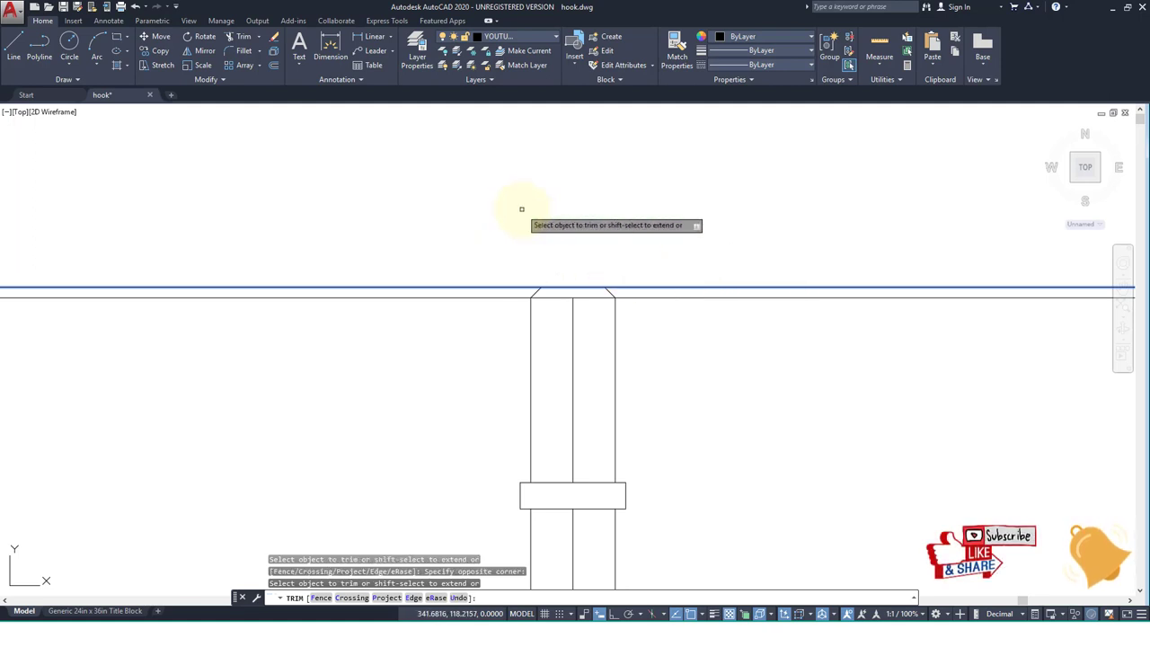
{"action": "scroll", "coordinate": [519, 300], "scroll_direction": "up", "scroll_amount": 2}
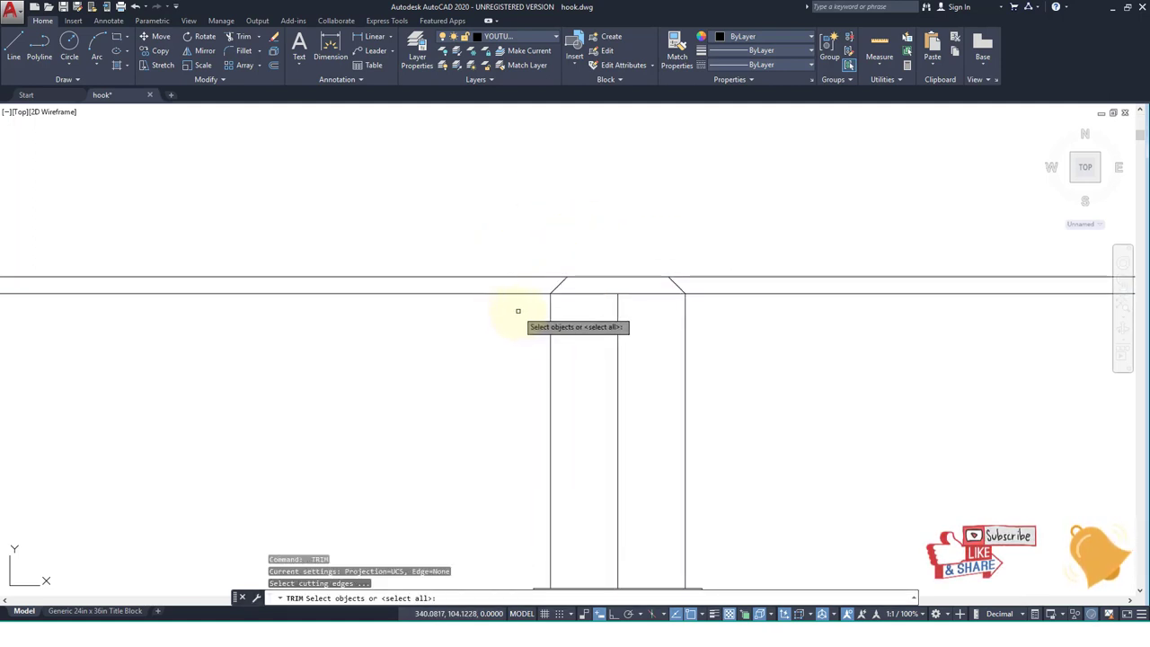
{"action": "left_click", "coordinate": [532, 277]}
{"action": "left_click", "coordinate": [517, 293]}
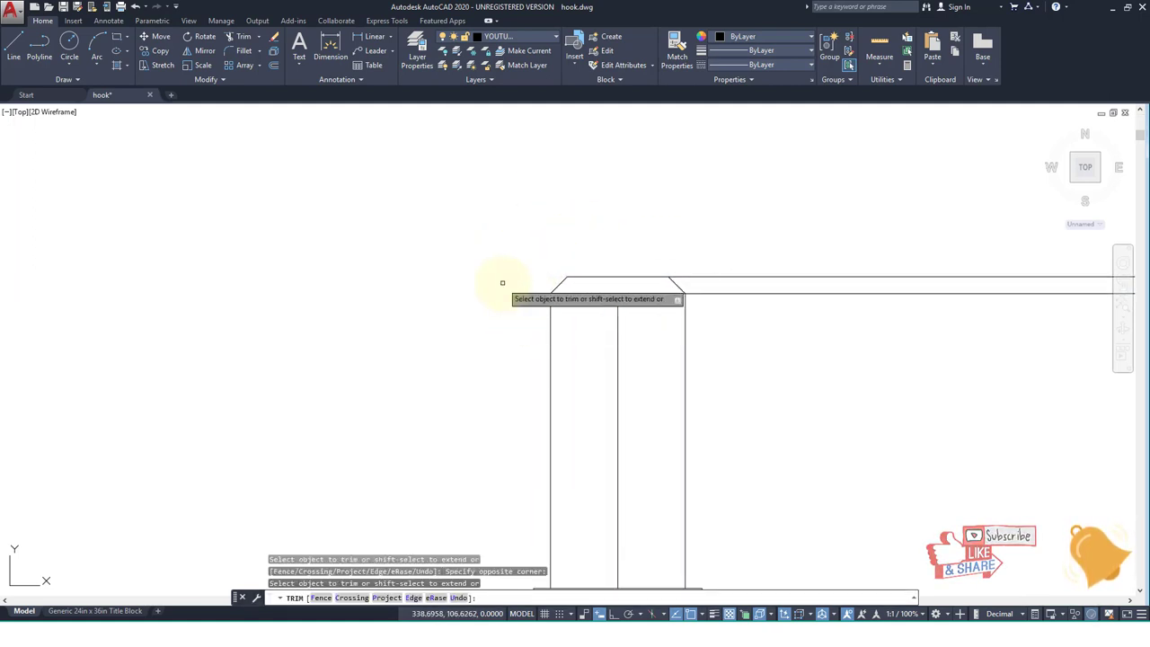
{"action": "left_click", "coordinate": [734, 279]}
{"action": "scroll", "coordinate": [754, 337], "scroll_direction": "down", "scroll_amount": 4}
{"action": "key", "text": "Escape"}
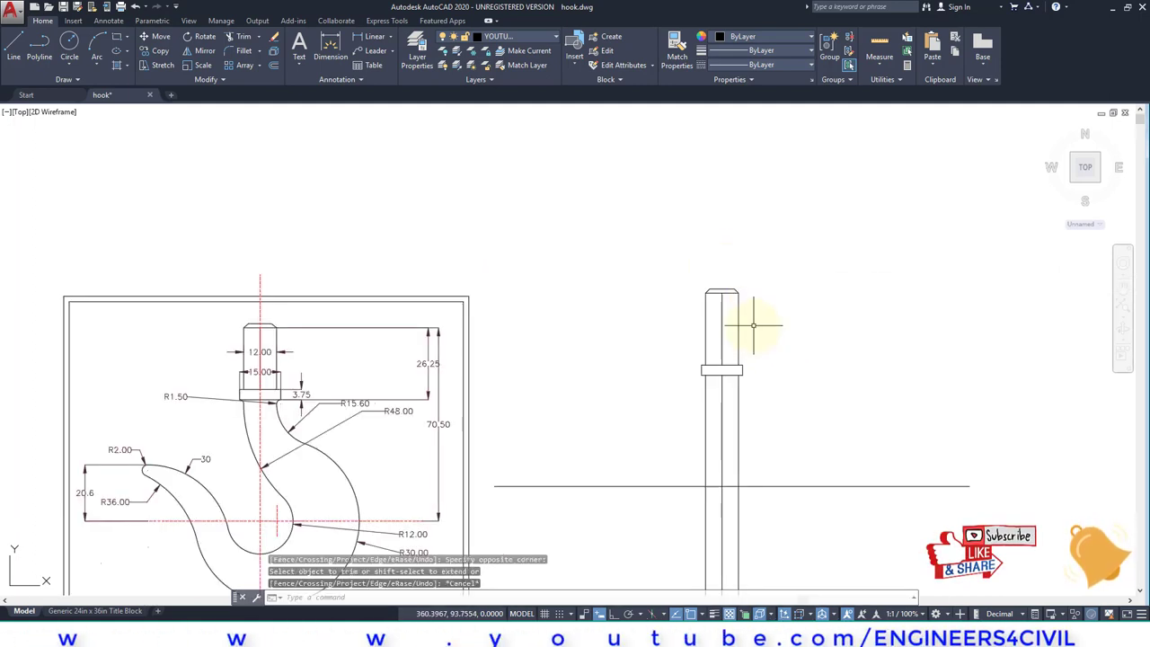
{"action": "mouse_move", "coordinate": [747, 379]}
{"action": "middle_mouse_down"}
{"action": "mouse_move", "coordinate": [624, 352]}
{"action": "mouse_move", "coordinate": [666, 373]}
{"action": "middle_mouse_up"}
{"action": "type", "text": "e"}
{"action": "key", "text": "Return"}
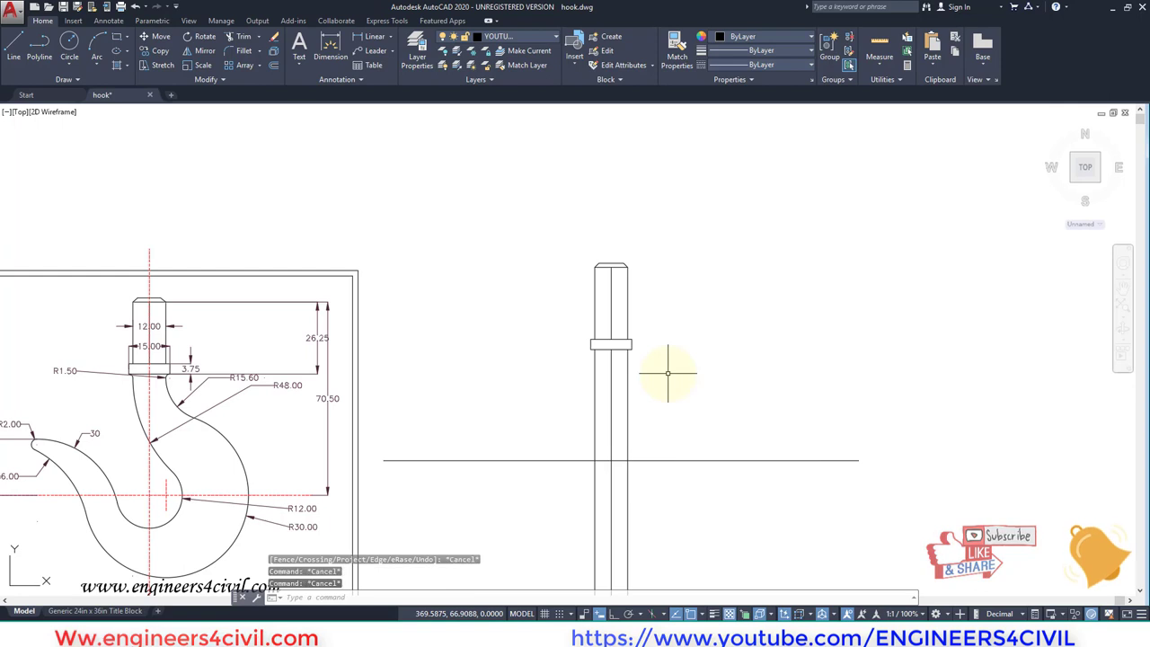
Erase the leftover object and zoom to the reference's R1.50 fillet
{"action": "left_click", "coordinate": [610, 313]}
{"action": "scroll", "coordinate": [662, 352], "scroll_direction": "down", "scroll_amount": 2}
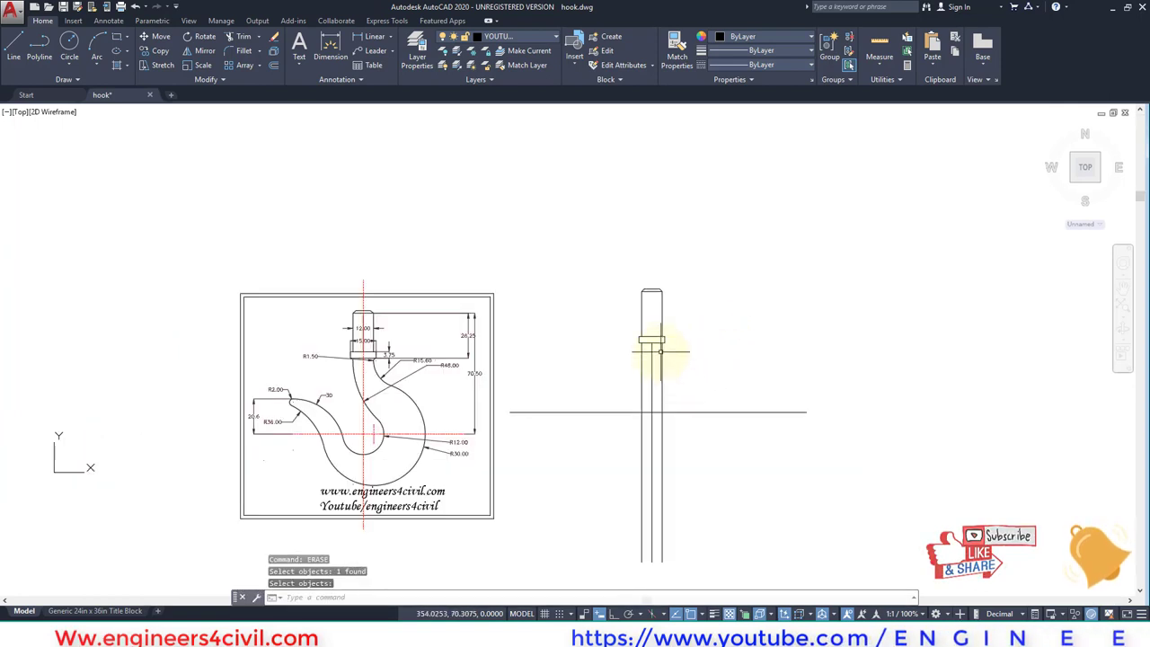
{"action": "scroll", "coordinate": [616, 428], "scroll_direction": "up", "scroll_amount": 1}
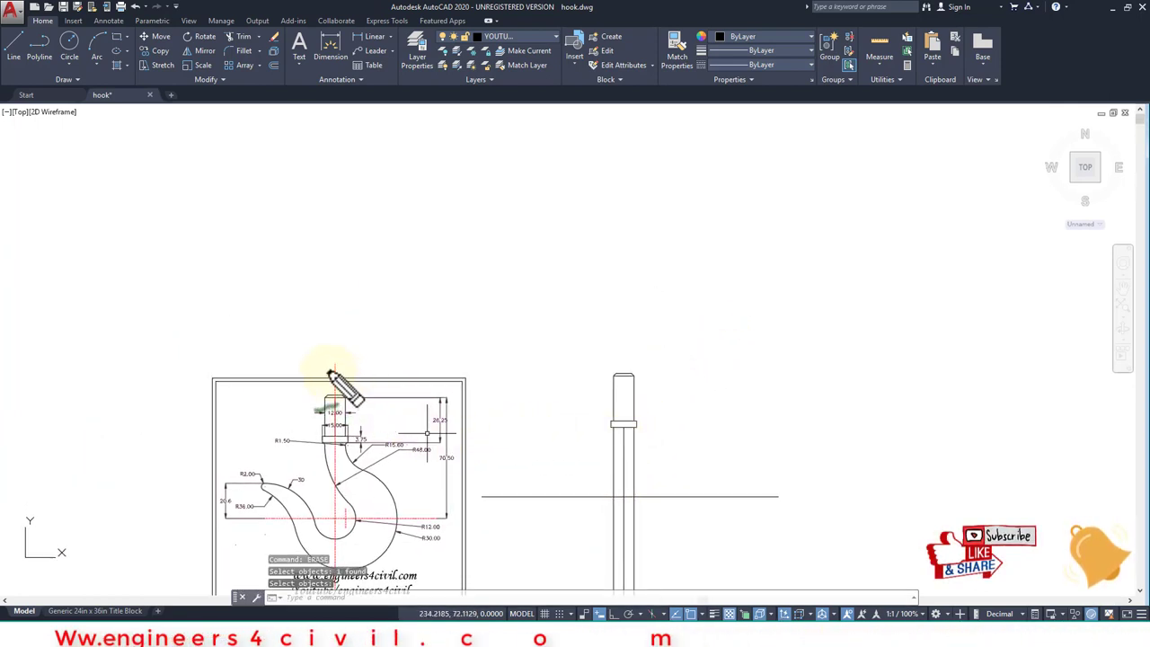
{"action": "scroll", "coordinate": [375, 446], "scroll_direction": "up", "scroll_amount": 5}
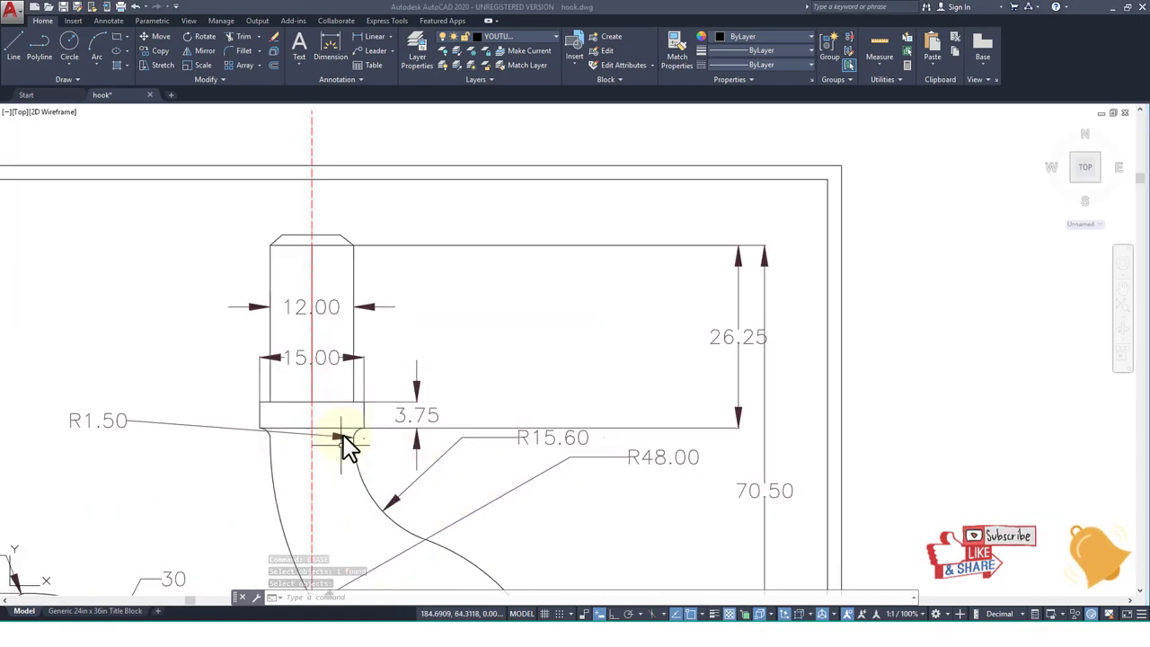
{"action": "middle_click_drag", "start_coordinate": [401, 414], "coordinate": [405, 371]}
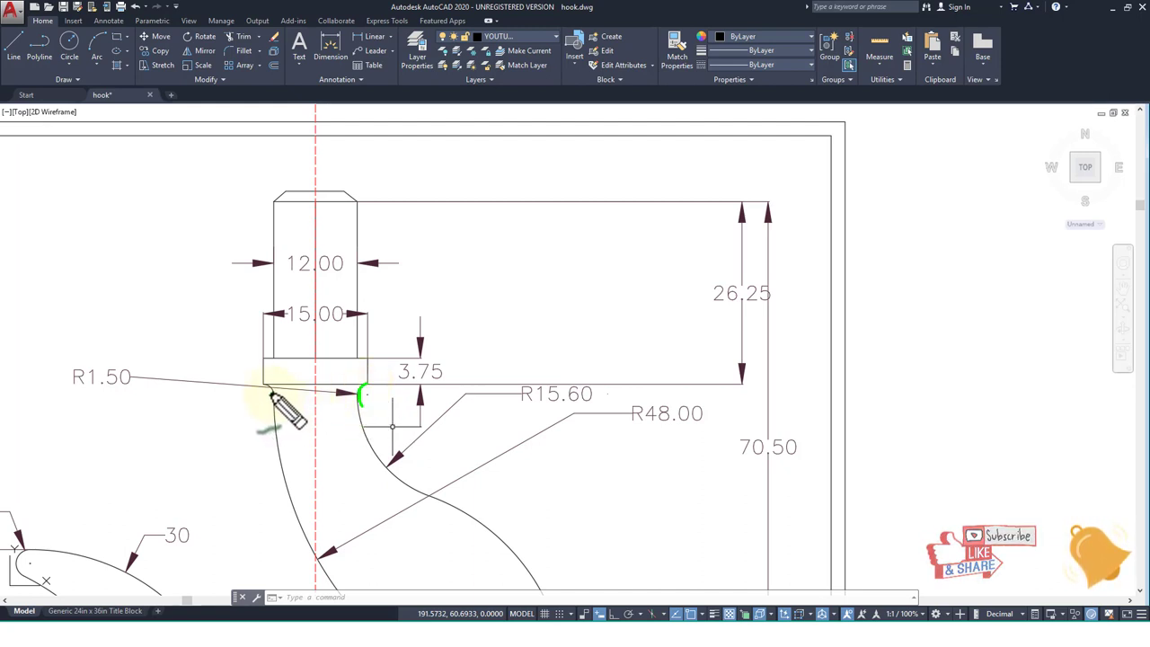
{"action": "left_click_drag", "start_coordinate": [267, 358], "coordinate": [270, 341]}
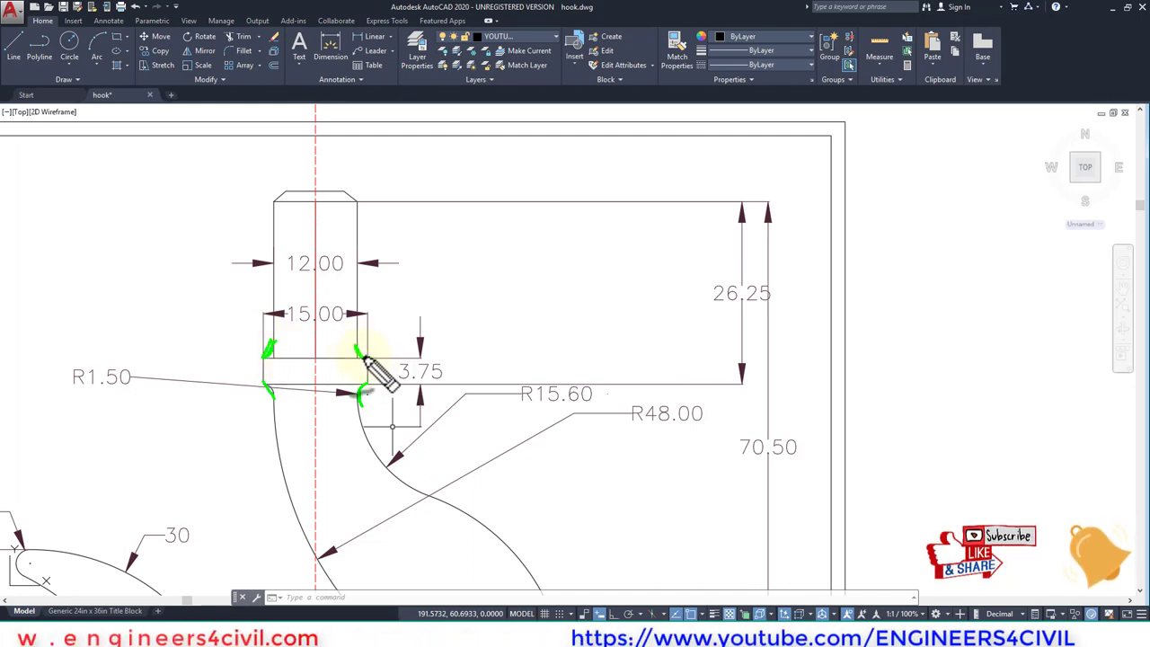
Zoom and pan to where the collar meets the new shank
{"action": "scroll", "coordinate": [476, 380], "scroll_direction": "down", "scroll_amount": 4}
{"action": "scroll", "coordinate": [616, 384], "scroll_direction": "up", "scroll_amount": 1}
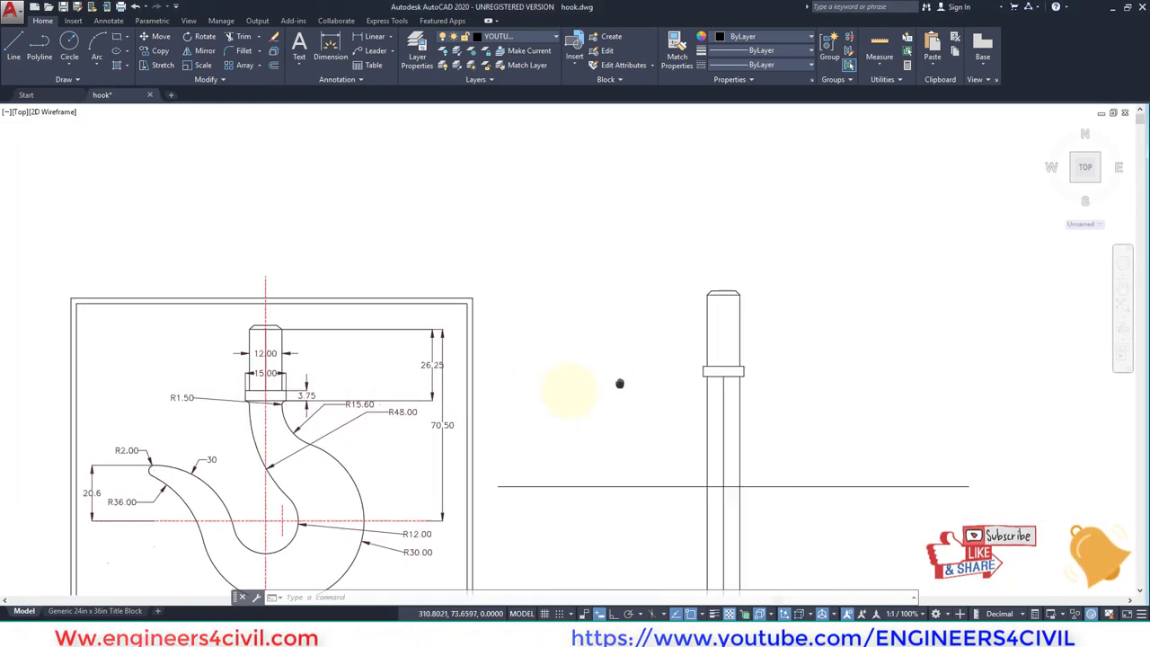
{"action": "scroll", "coordinate": [551, 346], "scroll_direction": "up", "scroll_amount": 3}
{"action": "scroll", "coordinate": [608, 424], "scroll_direction": "up", "scroll_amount": 3}
{"action": "middle_click_drag", "start_coordinate": [607, 424], "coordinate": [590, 384]}
Fillet the right shank-to-collar corners, lower and upper, with radius 1.5
{"action": "type", "text": "f"}
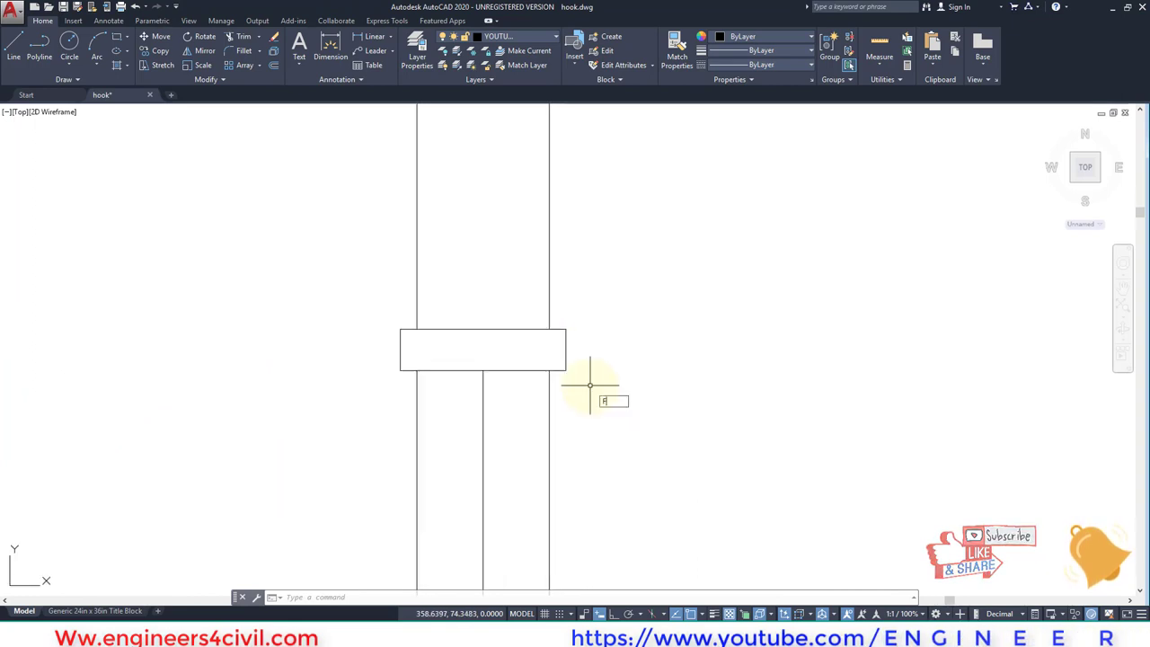
{"action": "key", "text": "Return"}
{"action": "type", "text": "r"}
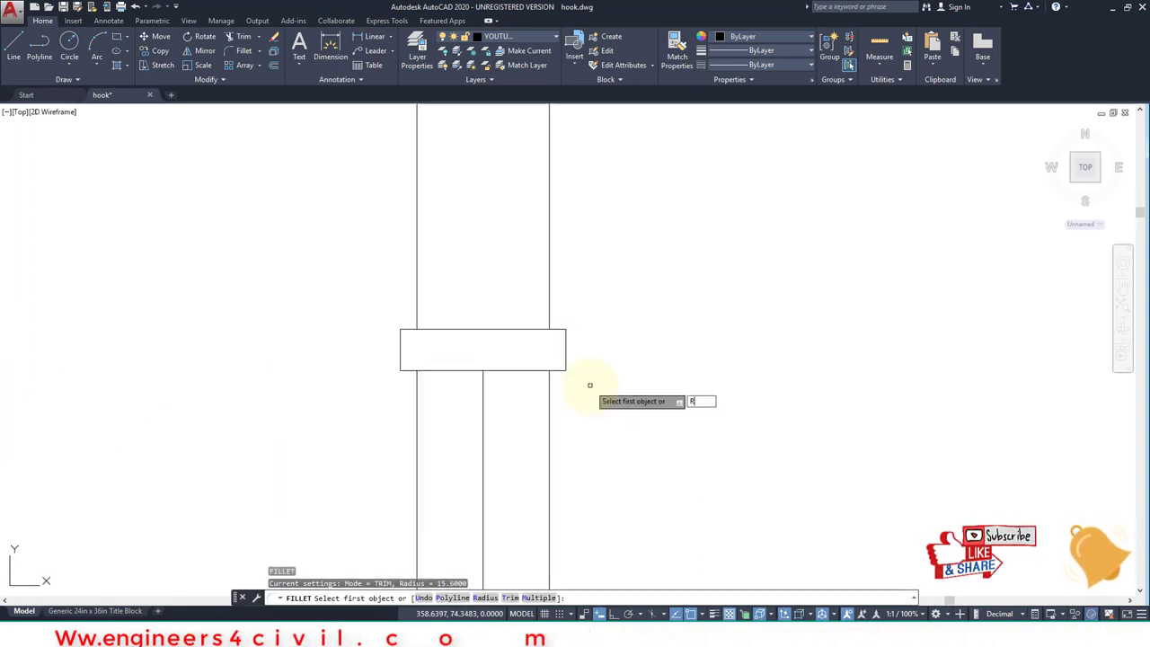
{"action": "key", "text": "Return"}
{"action": "type", "text": "1.5"}
{"action": "key", "text": "Return"}
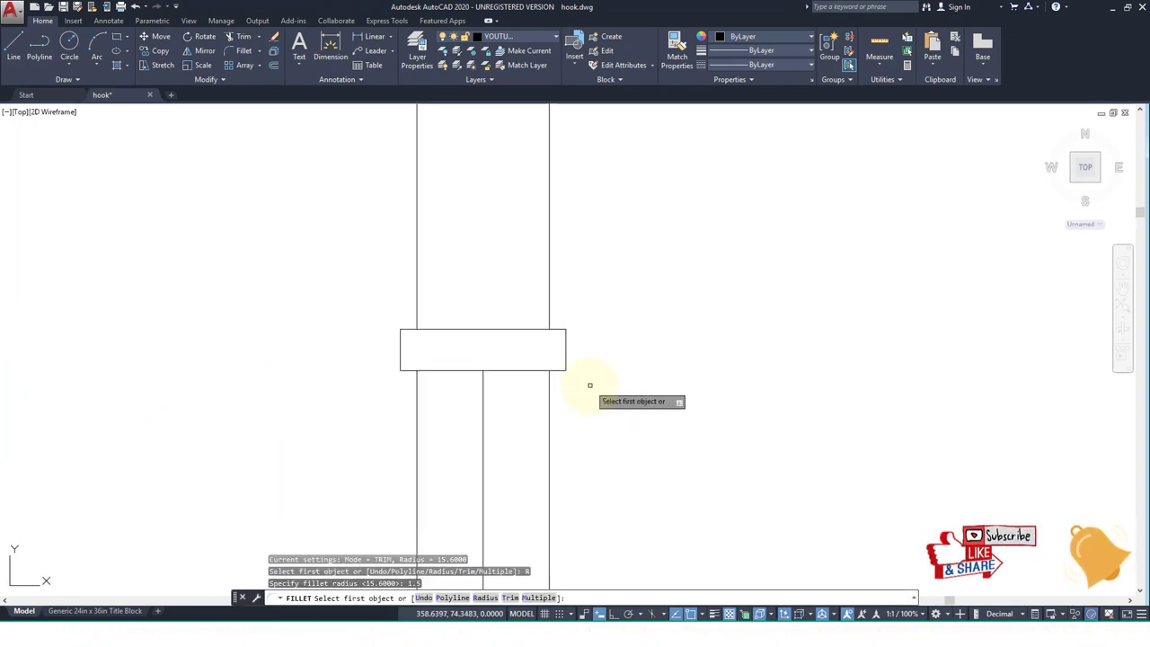
{"action": "left_click", "coordinate": [548, 384]}
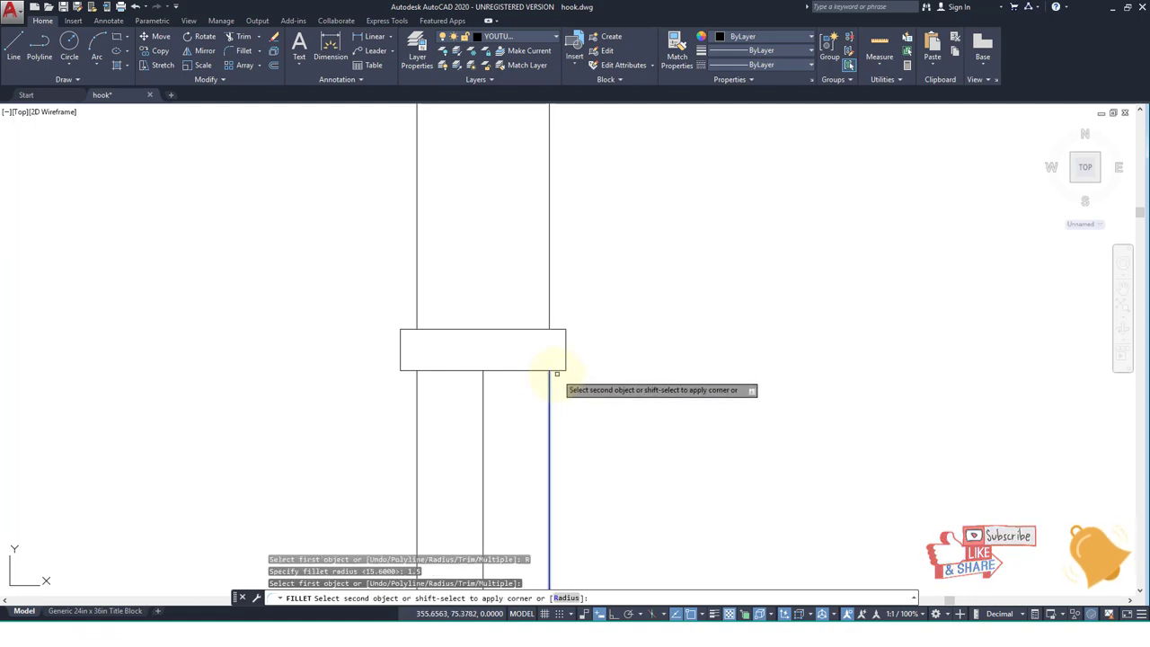
{"action": "left_click", "coordinate": [552, 370]}
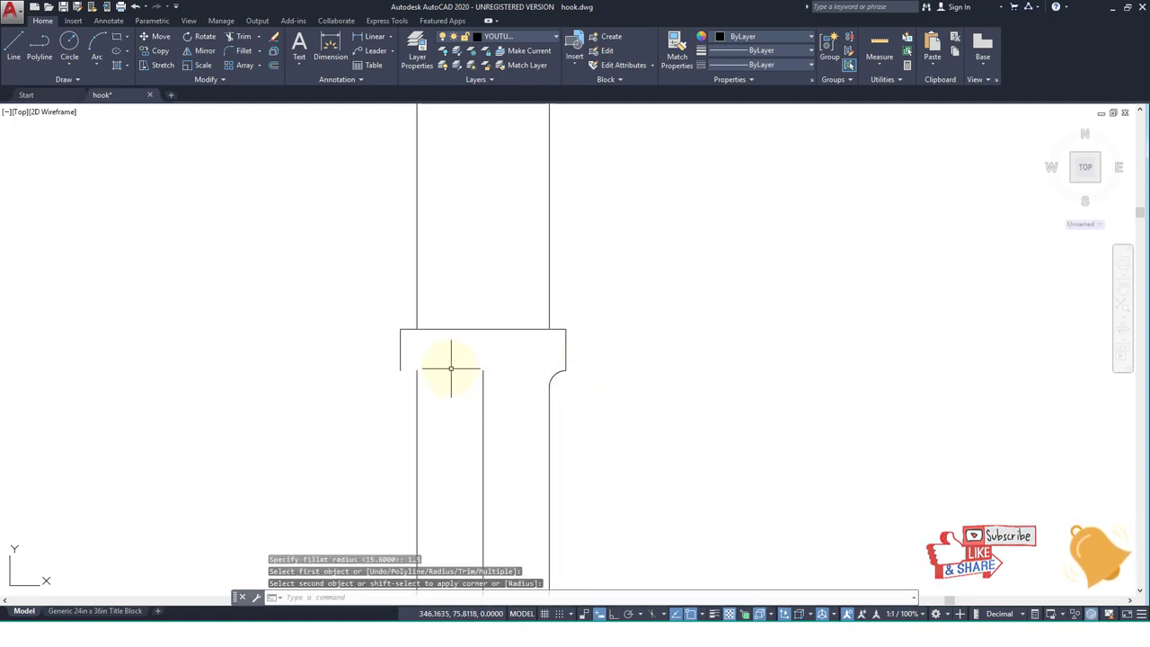
{"action": "scroll", "coordinate": [451, 368], "scroll_direction": "up", "scroll_amount": 2}
{"action": "key", "text": "Return"}
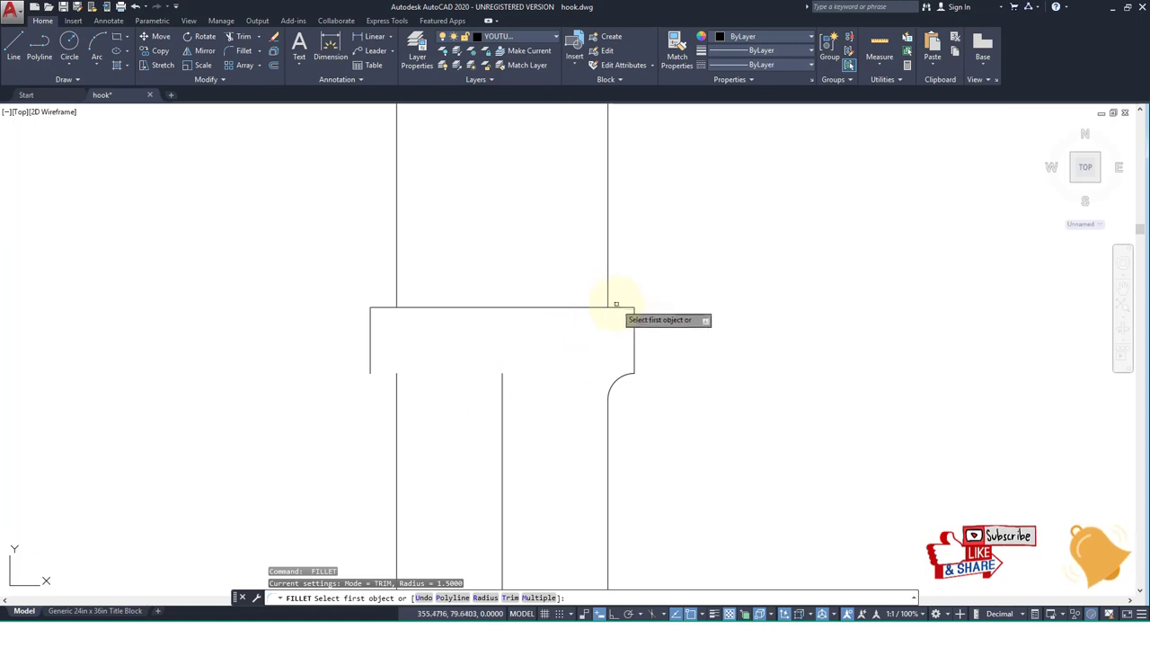
{"action": "left_click", "coordinate": [618, 308]}
{"action": "left_click", "coordinate": [607, 295]}
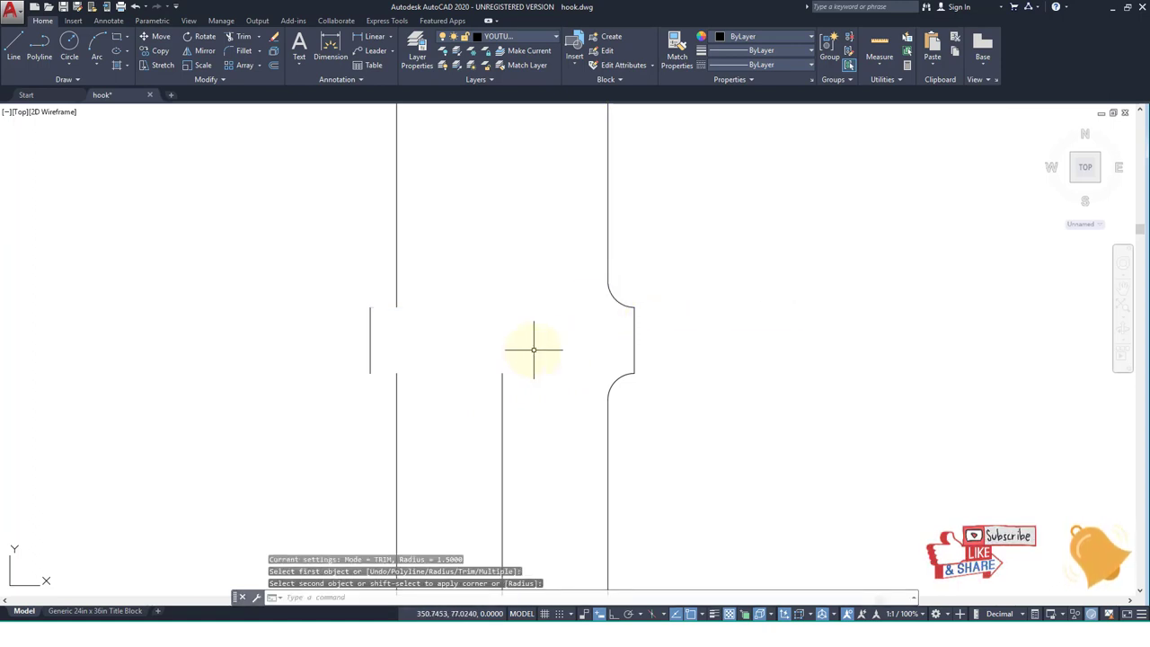
Draw lines across the collar's top and bottom from the right side to the left edge
{"action": "key", "text": "Return"}
{"action": "type", "text": "L"}
{"action": "key", "text": "Return"}
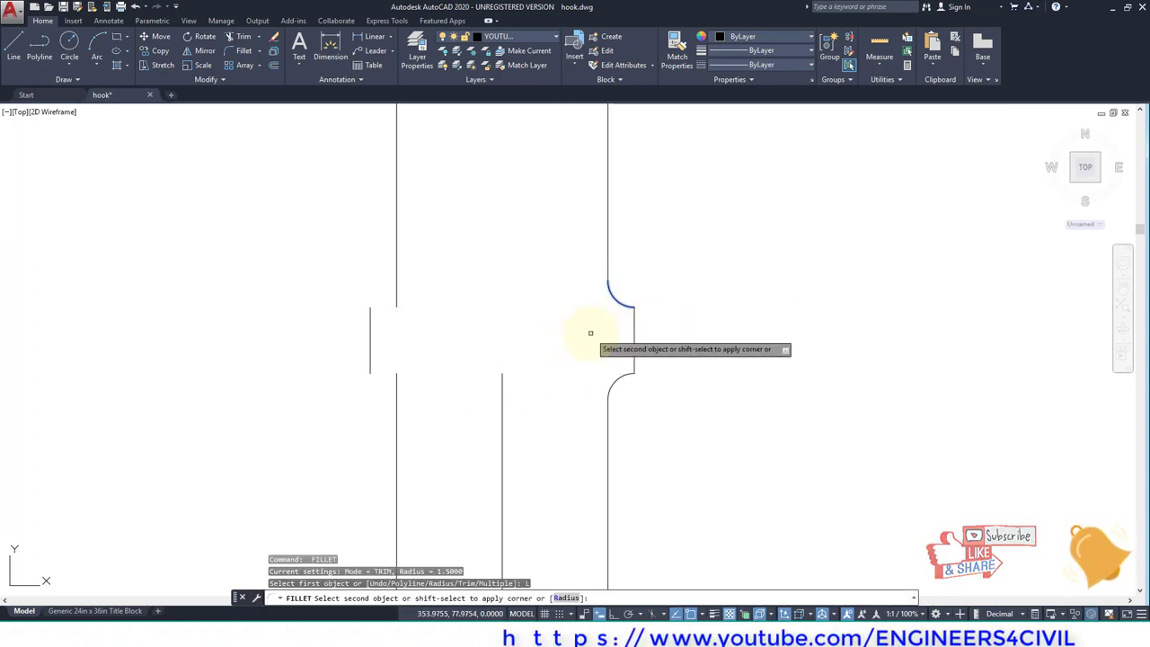
{"action": "key", "text": "Escape"}
{"action": "type", "text": "l"}
{"action": "key", "text": "Return"}
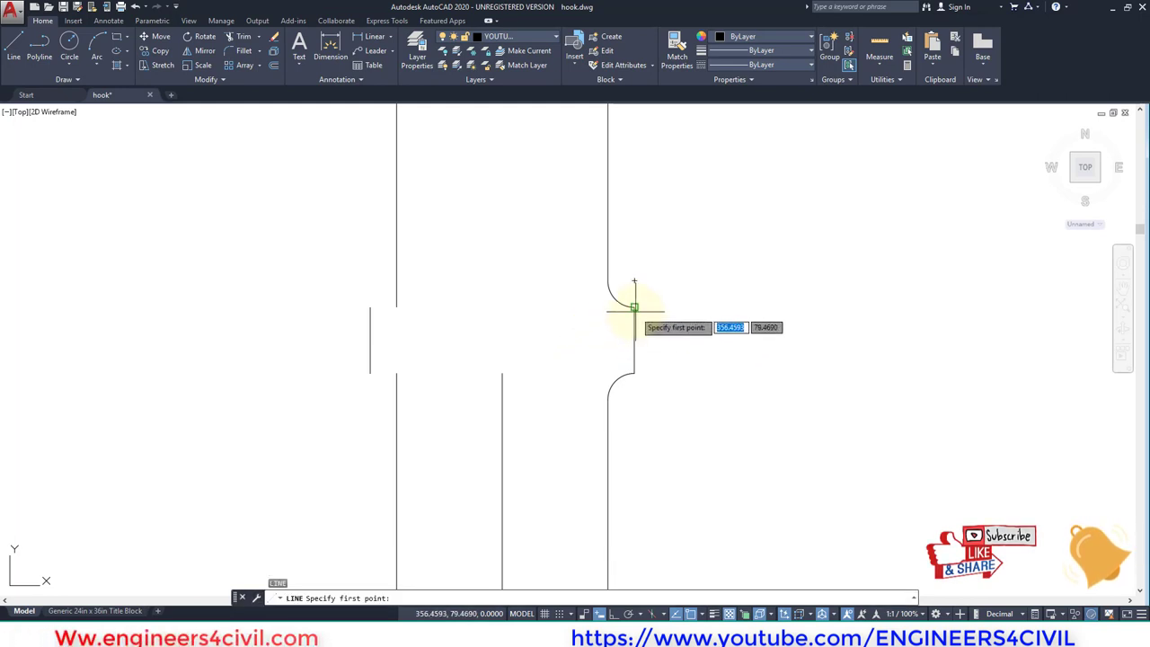
{"action": "left_click", "coordinate": [633, 307]}
{"action": "left_click", "coordinate": [370, 307]}
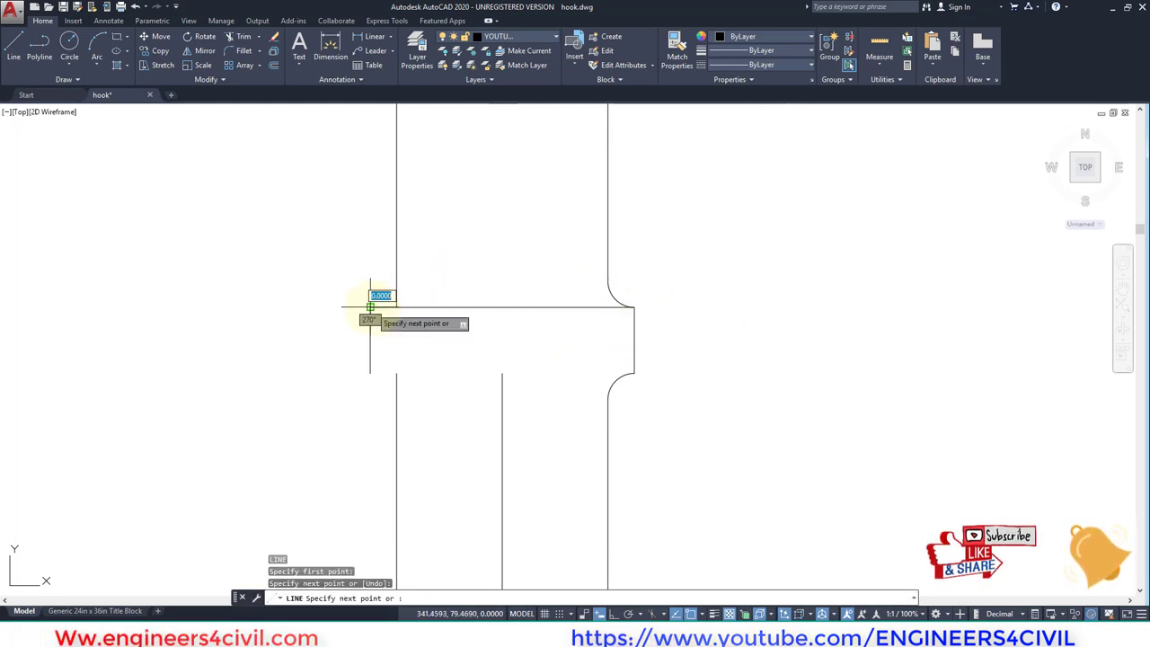
{"action": "key", "text": "Return"}
{"action": "key", "text": "Return"}
{"action": "left_click", "coordinate": [370, 371]}
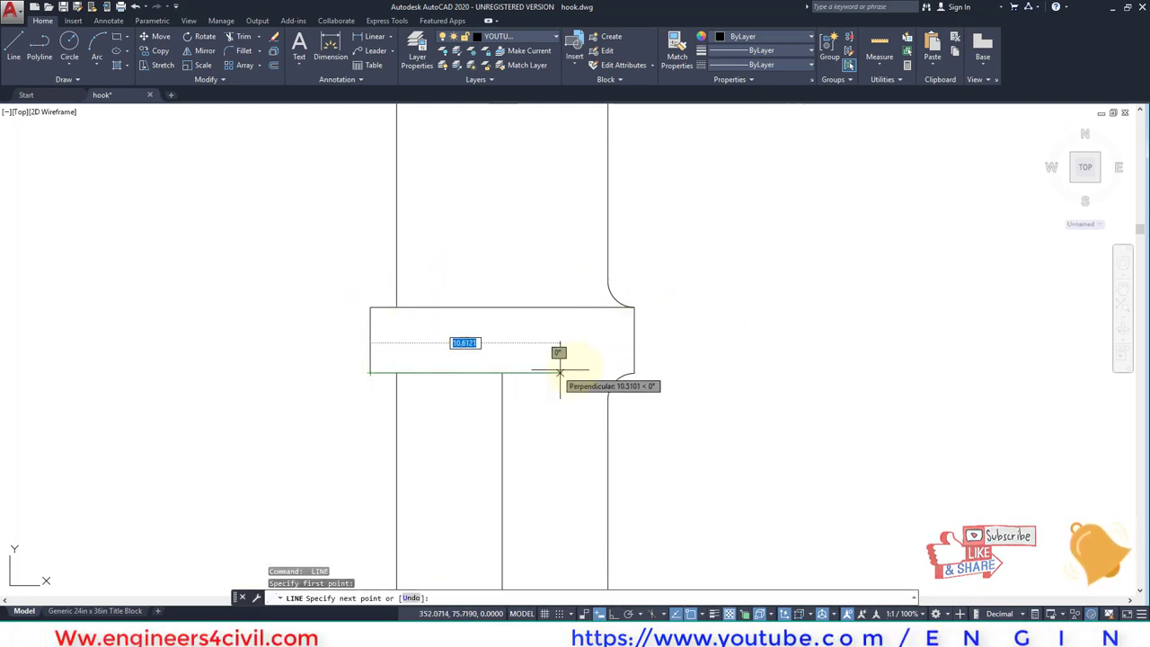
{"action": "left_click", "coordinate": [633, 372]}
{"action": "key", "text": "Return"}
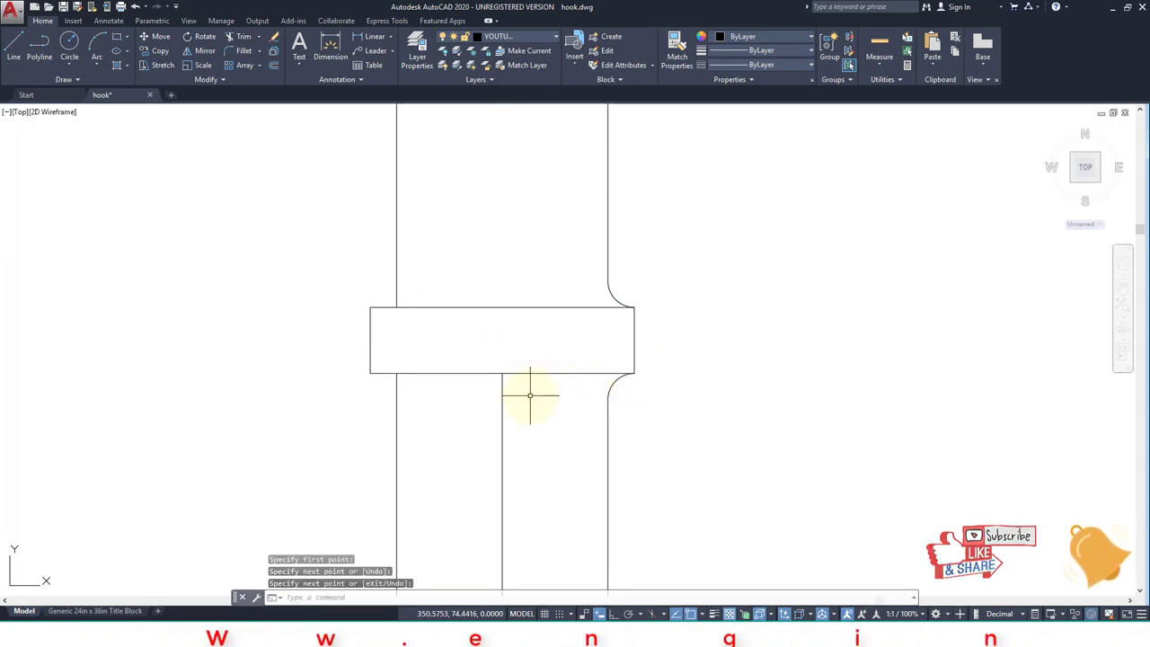
{"action": "type", "text": "F"}
Fillet the left shank-to-collar corners, lower and upper, with radius 1.5
{"action": "key", "text": "Return"}
{"action": "type", "text": "R"}
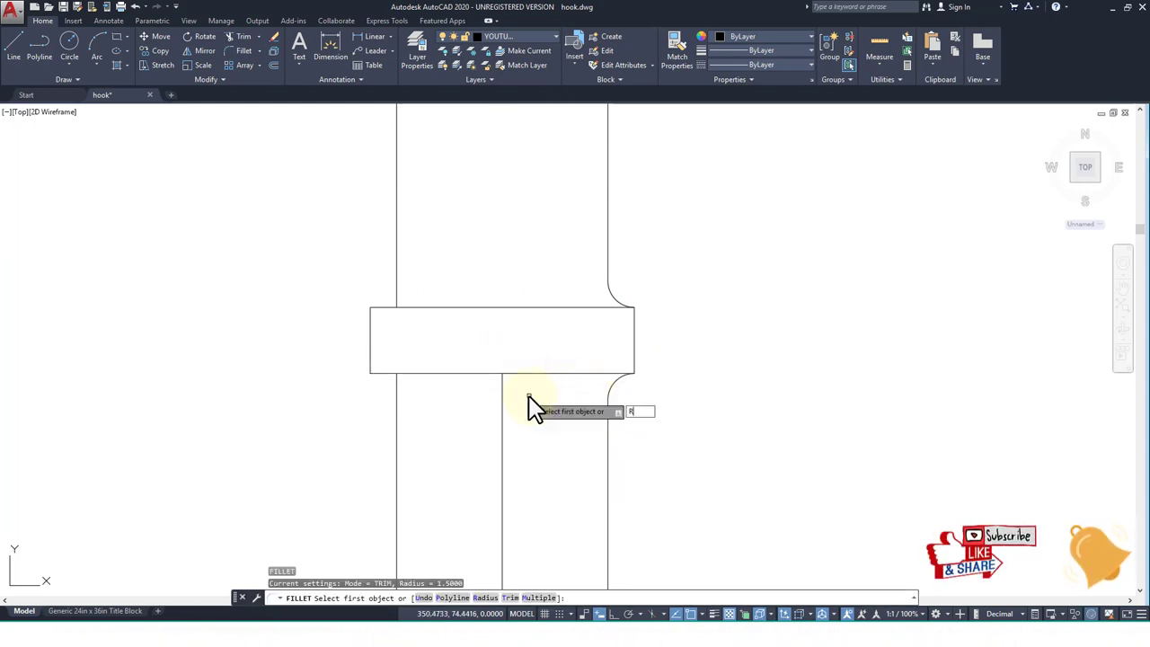
{"action": "key", "text": "Return"}
{"action": "left_click", "coordinate": [401, 395]}
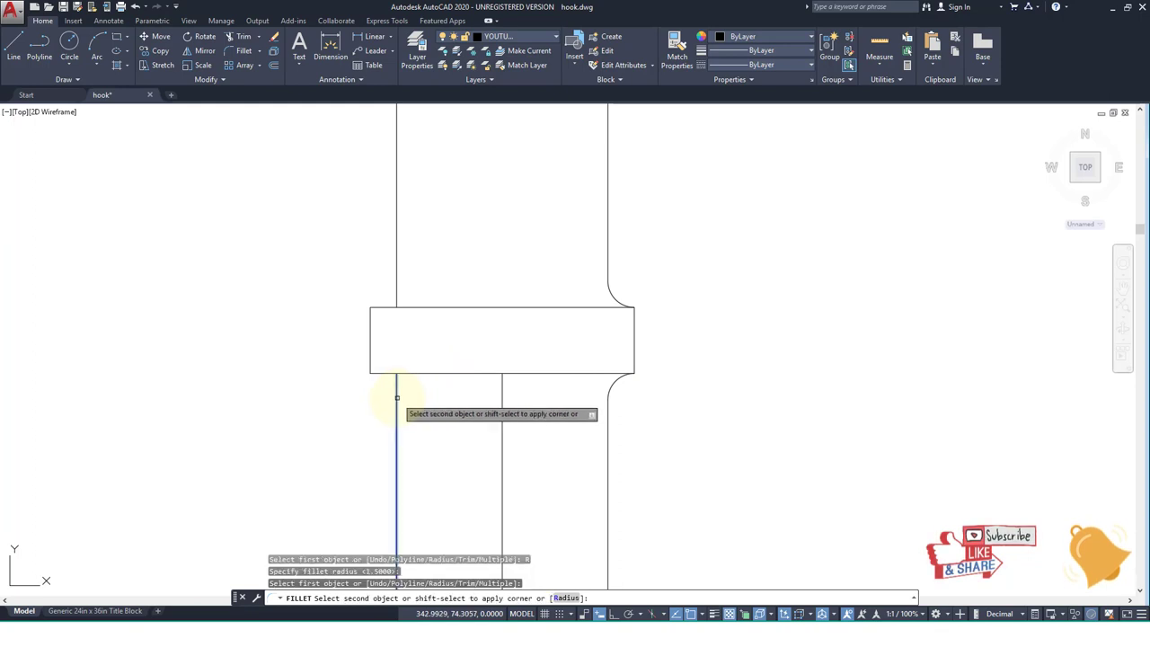
{"action": "left_click", "coordinate": [386, 372]}
{"action": "key", "text": "Return"}
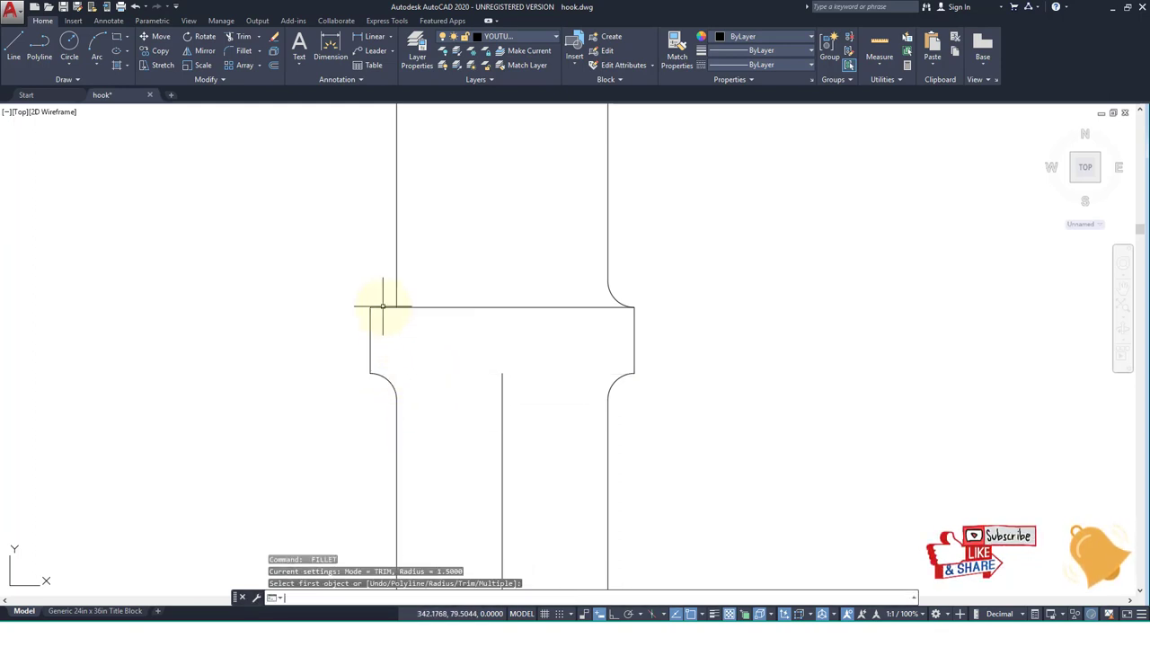
{"action": "left_click", "coordinate": [394, 297]}
{"action": "left_click", "coordinate": [381, 307]}
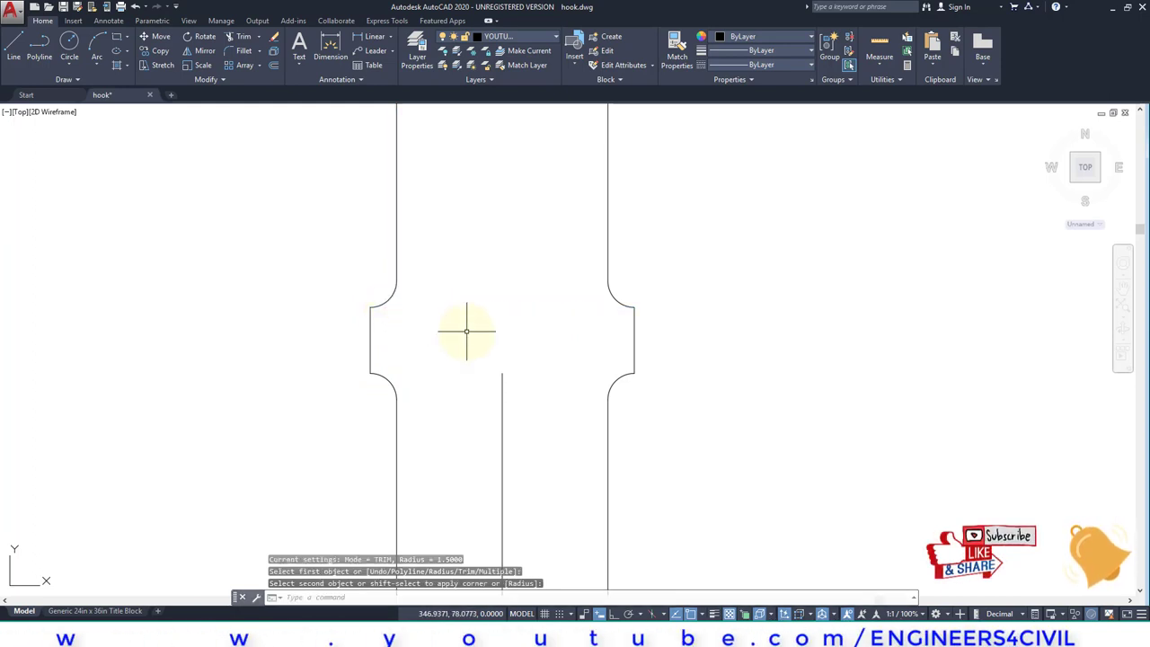
Redraw the collar's bottom and top lines between its left corners and right fillets
{"action": "scroll", "coordinate": [485, 359], "scroll_direction": "down", "scroll_amount": 3}
{"action": "scroll", "coordinate": [269, 444], "scroll_direction": "down", "scroll_amount": 2}
{"action": "middle_click_drag", "start_coordinate": [178, 452], "coordinate": [269, 423]}
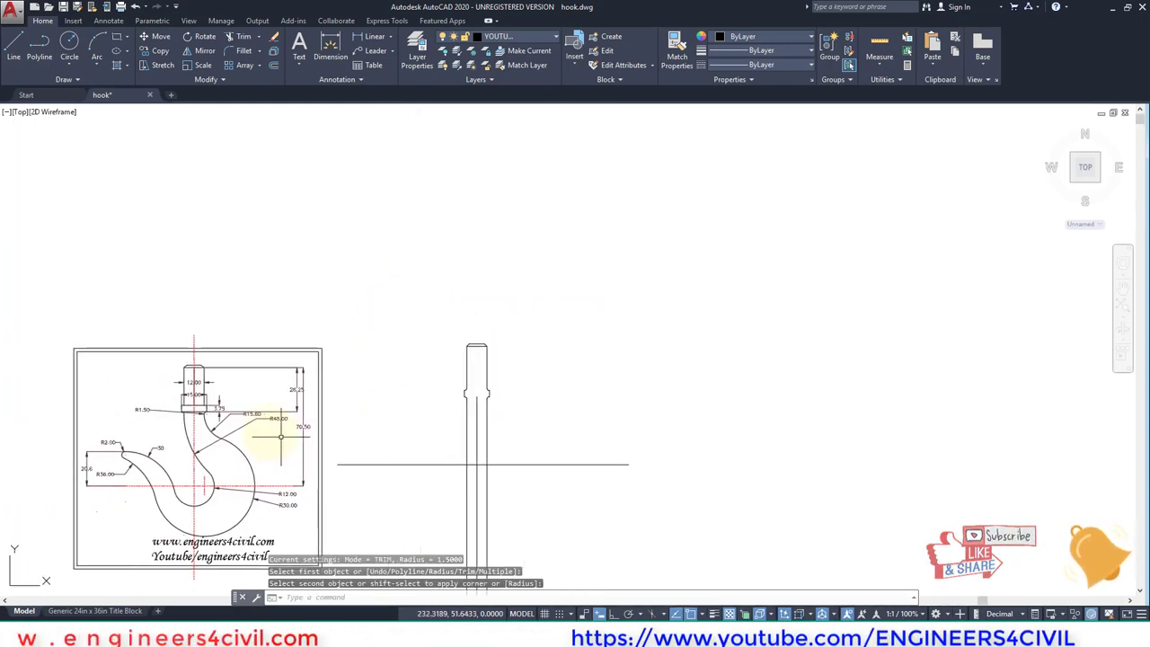
{"action": "scroll", "coordinate": [476, 395], "scroll_direction": "up", "scroll_amount": 4}
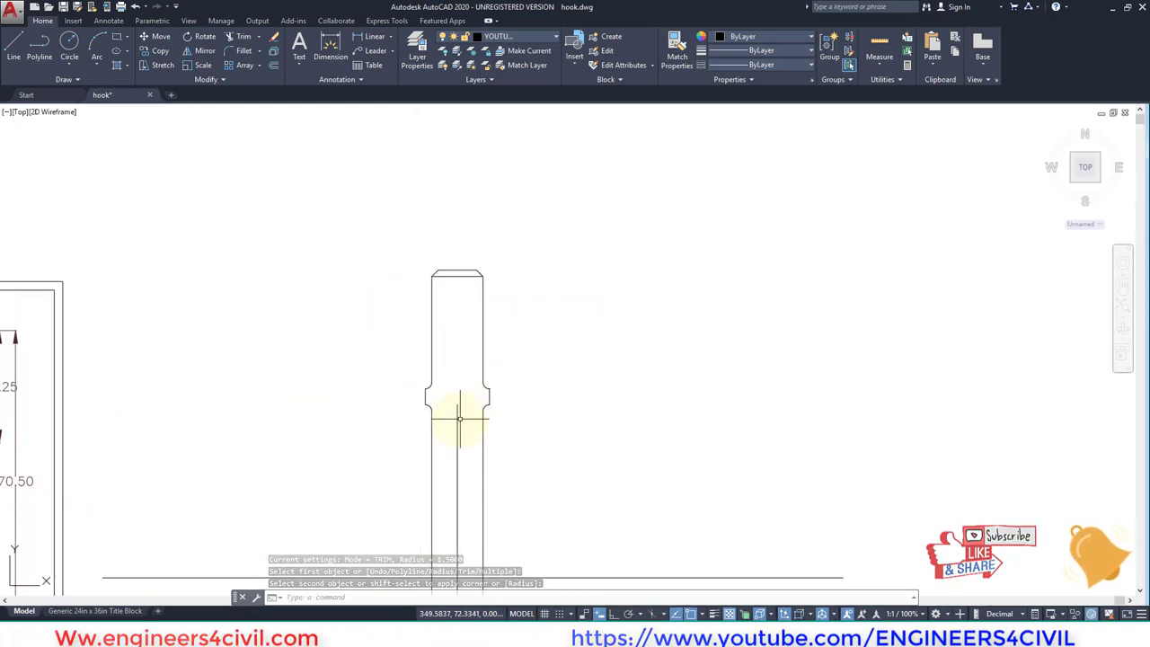
{"action": "type", "text": "l"}
{"action": "key", "text": "Return"}
{"action": "scroll", "coordinate": [424, 405], "scroll_direction": "up", "scroll_amount": 5}
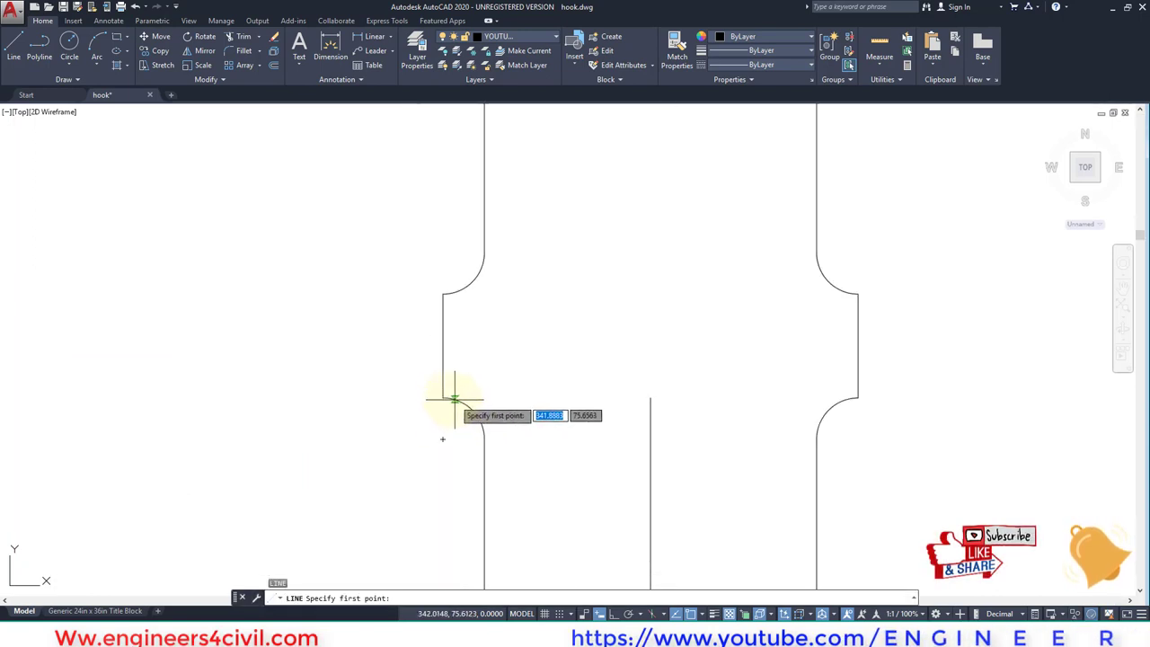
{"action": "left_click", "coordinate": [442, 396]}
{"action": "left_click", "coordinate": [857, 396]}
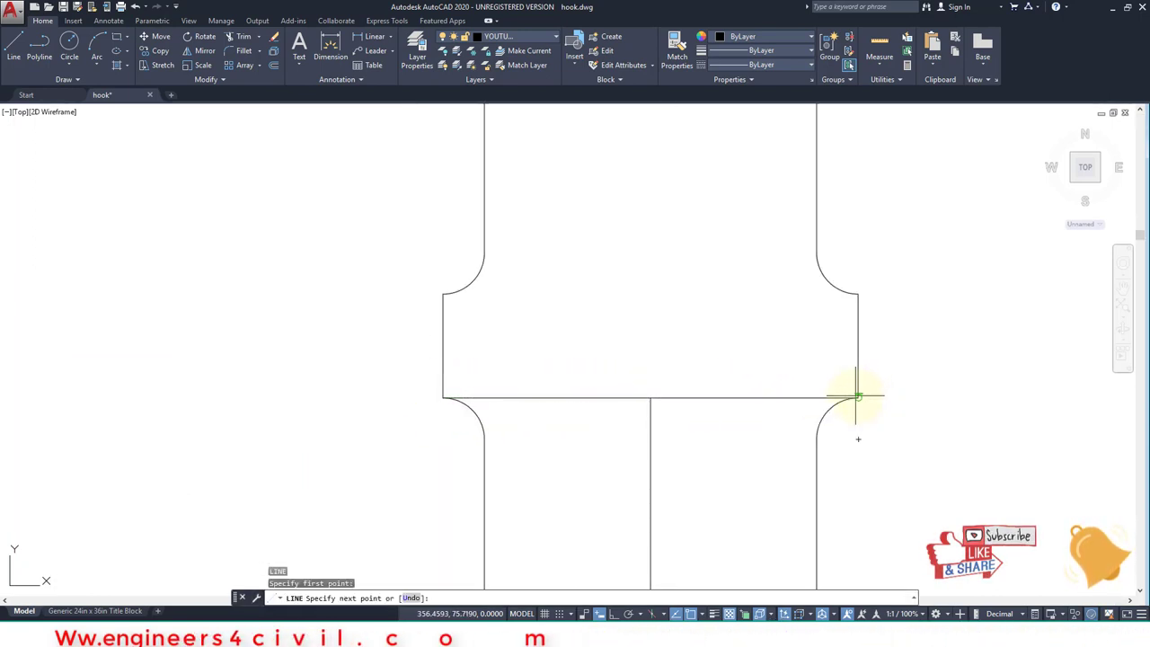
{"action": "key", "text": "Return"}
{"action": "key", "text": "Return"}
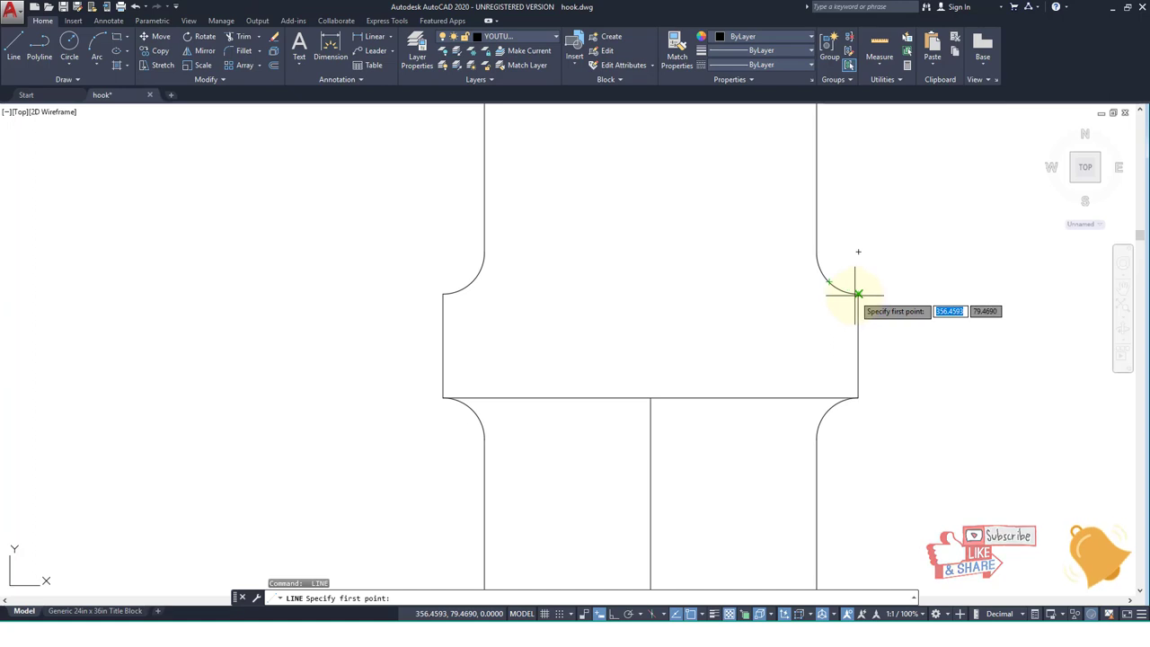
{"action": "left_click", "coordinate": [853, 292]}
{"action": "left_click", "coordinate": [442, 293]}
{"action": "key", "text": "Return"}
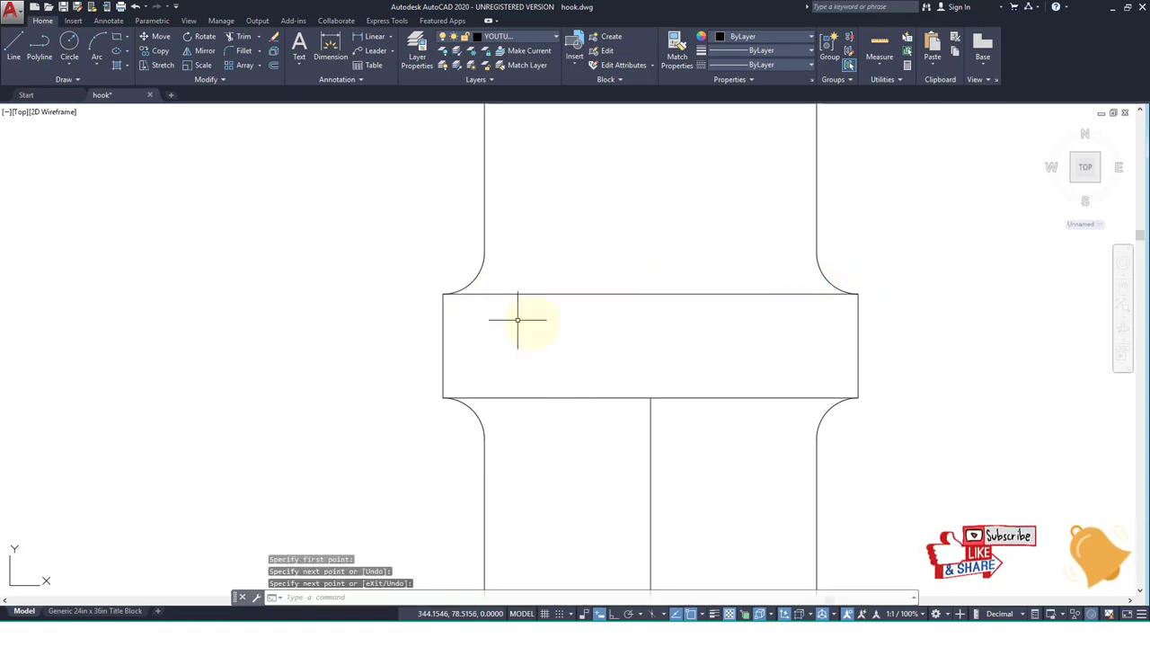
{"action": "scroll", "coordinate": [572, 354], "scroll_direction": "down", "scroll_amount": 5}
{"action": "scroll", "coordinate": [579, 371], "scroll_direction": "down", "scroll_amount": 3}
{"action": "middle_click_drag", "start_coordinate": [416, 404], "coordinate": [466, 400]}
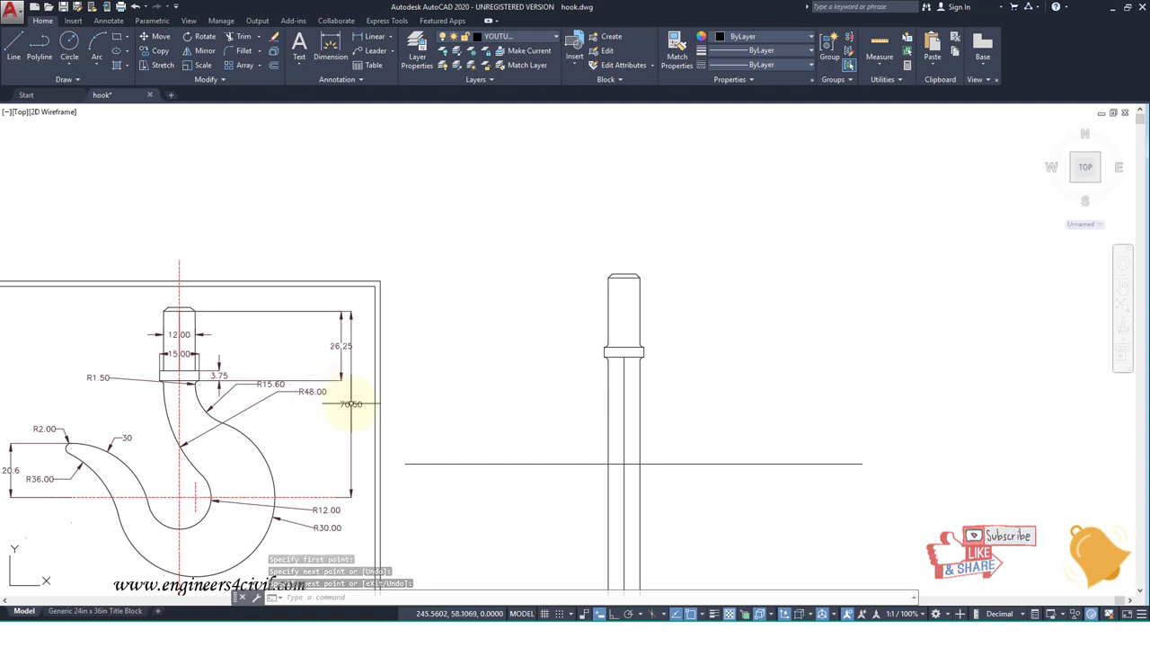
{"action": "mouse_move", "coordinate": [361, 436]}
{"action": "middle_mouse_down"}
{"action": "mouse_move", "coordinate": [380, 341]}
{"action": "mouse_move", "coordinate": [409, 339]}
{"action": "middle_mouse_up"}
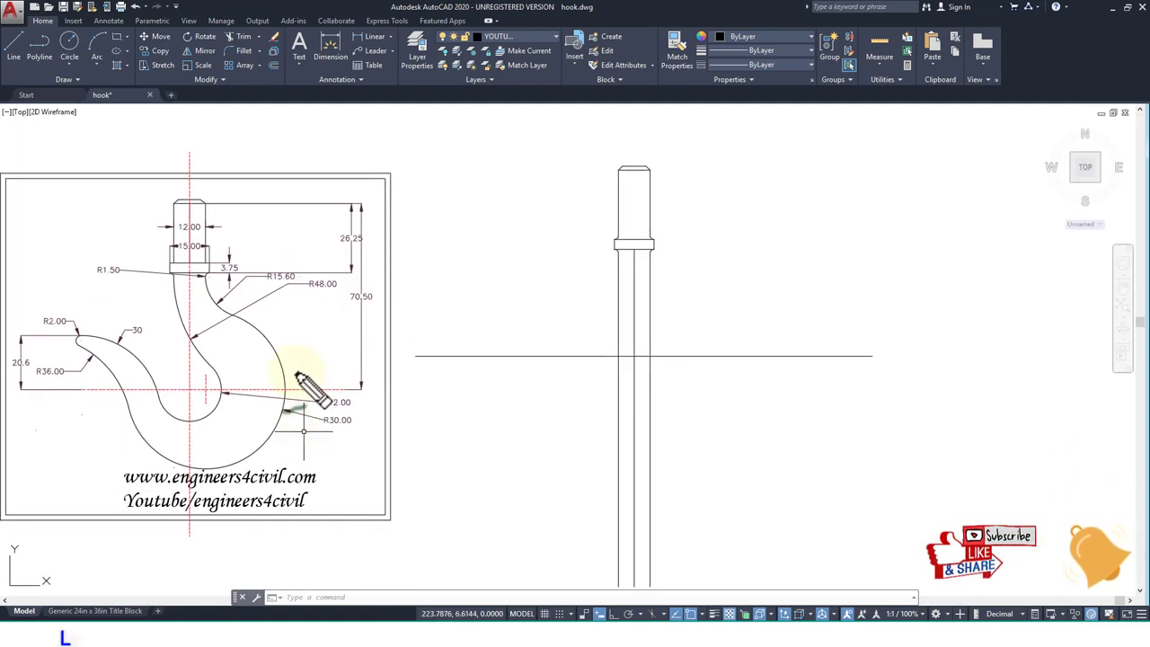
{"action": "left_click_drag", "start_coordinate": [286, 361], "coordinate": [327, 339]}
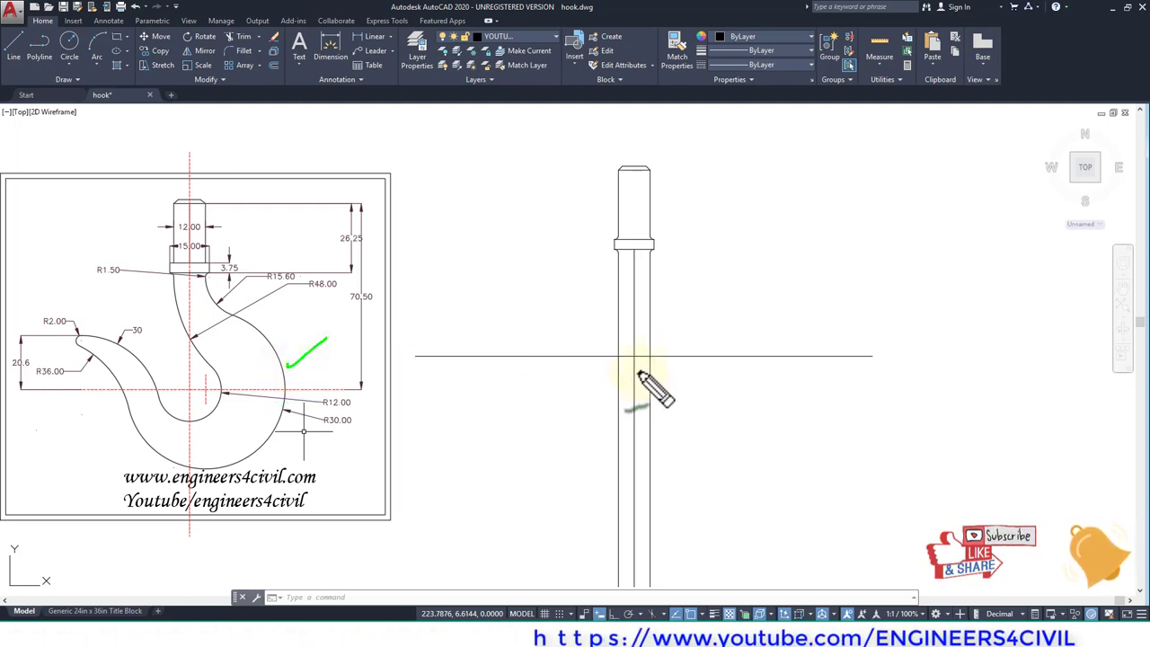
{"action": "key", "text": "Escape"}
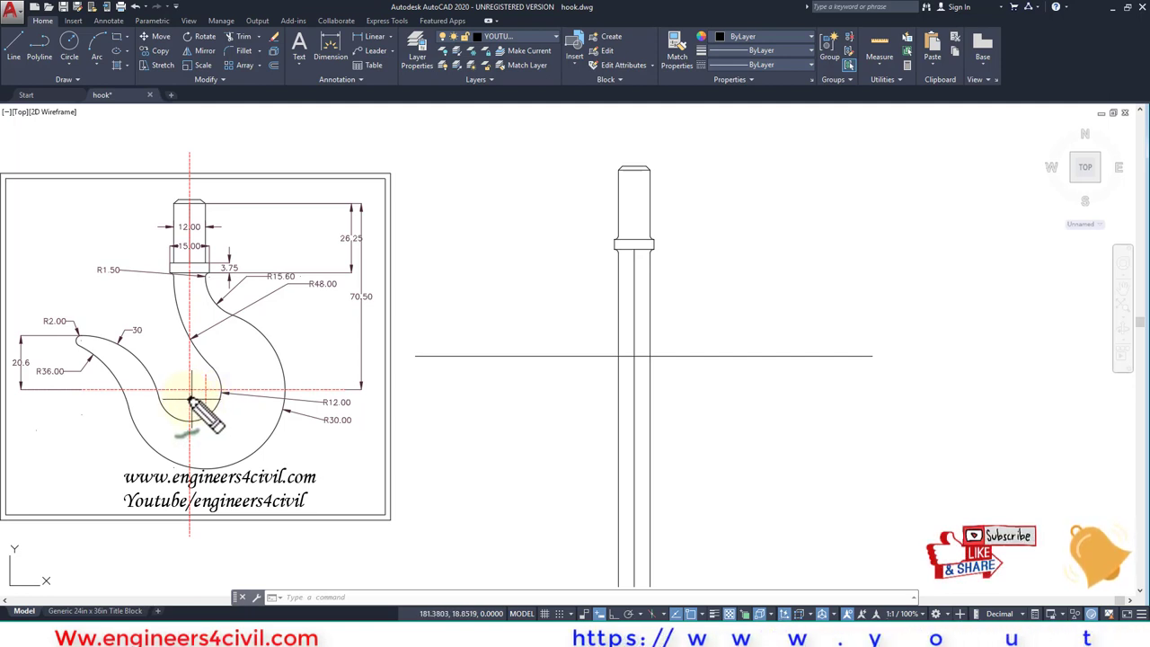
{"action": "left_click_drag", "start_coordinate": [189, 398], "coordinate": [209, 398]}
{"action": "key", "text": "Escape"}
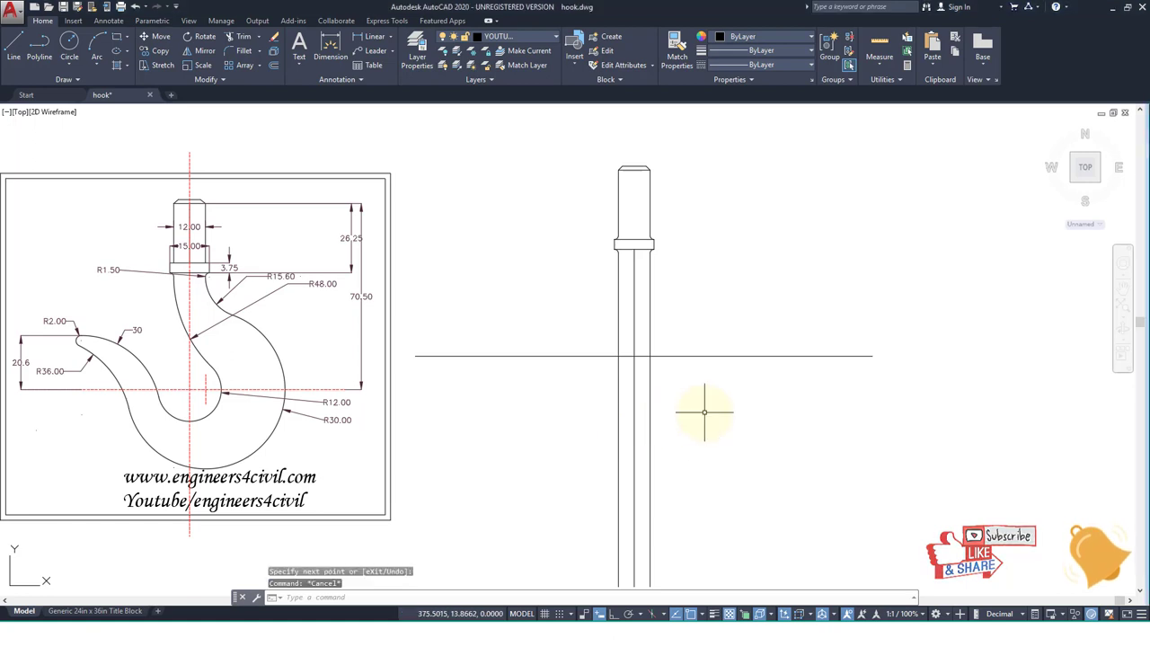
{"action": "type", "text": "U"}
Offset a vertical shank line by 6, then cancel the attempt
{"action": "key", "text": "Return"}
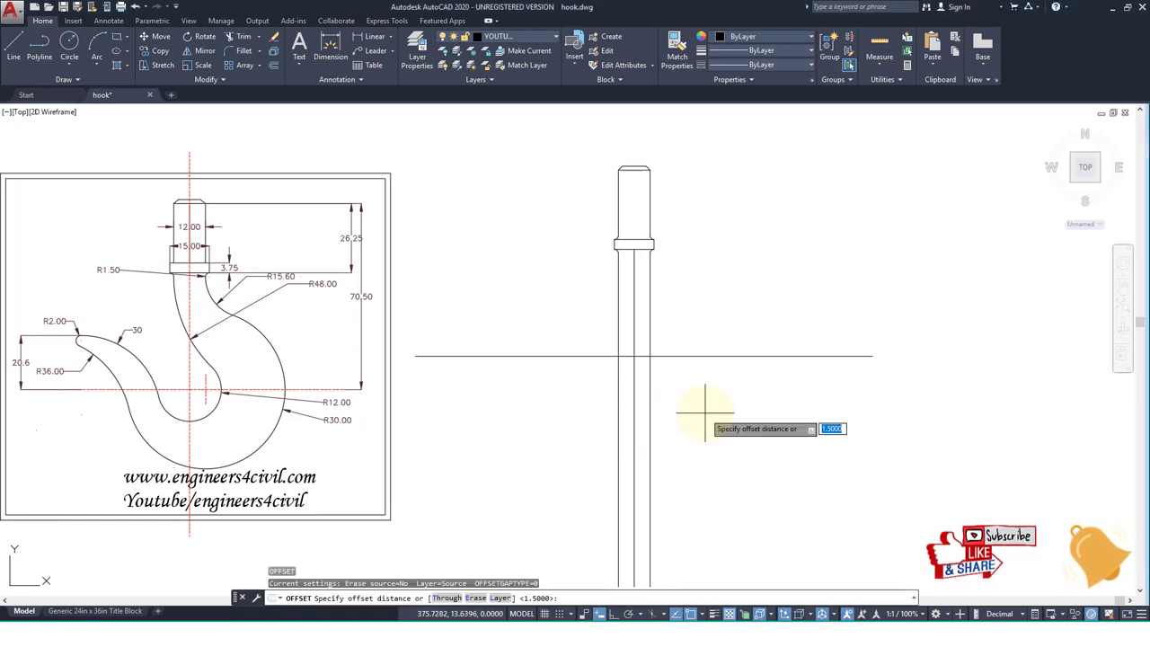
{"action": "type", "text": "6"}
{"action": "key", "text": "Return"}
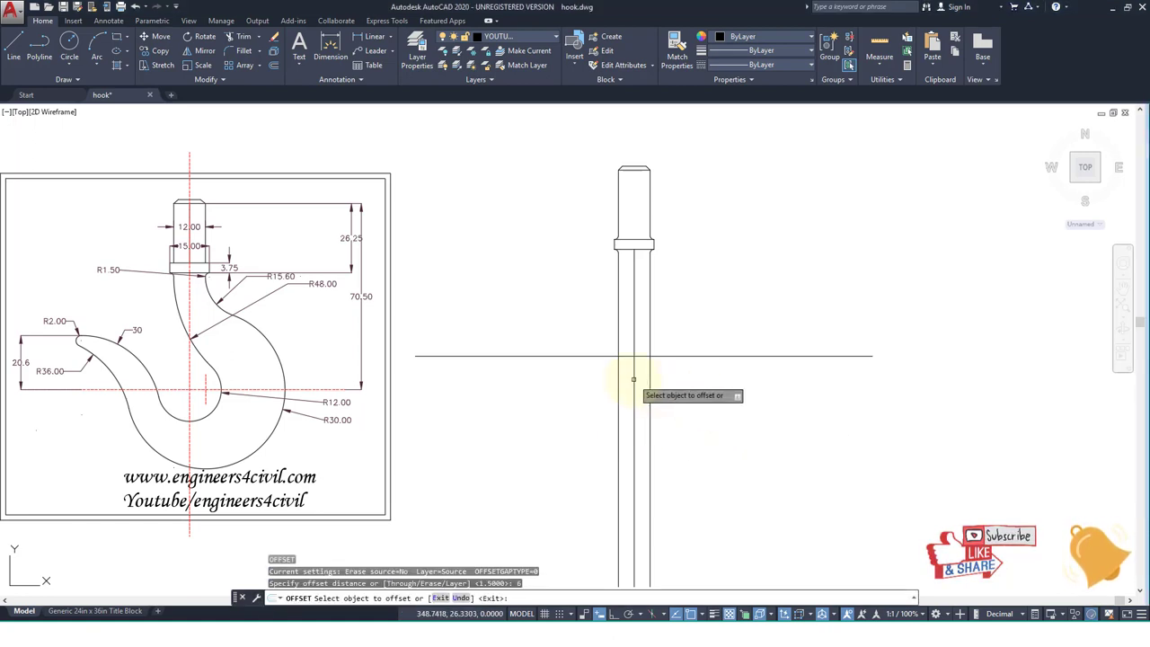
{"action": "left_click", "coordinate": [634, 379]}
{"action": "left_click", "coordinate": [668, 380]}
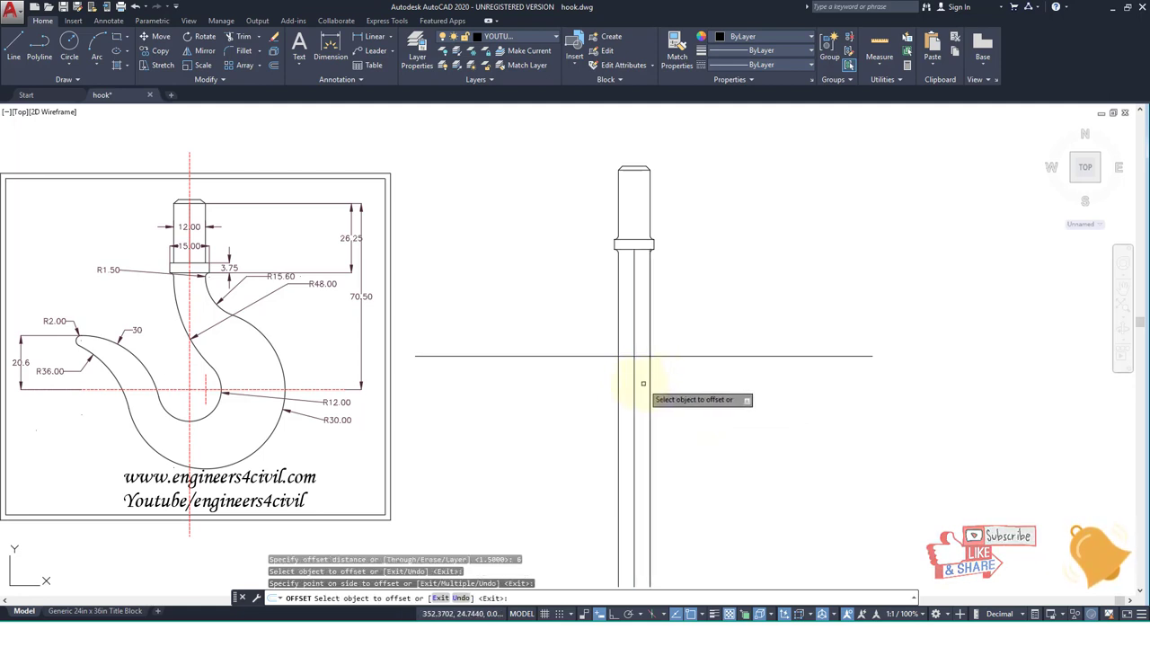
{"action": "left_click", "coordinate": [636, 382]}
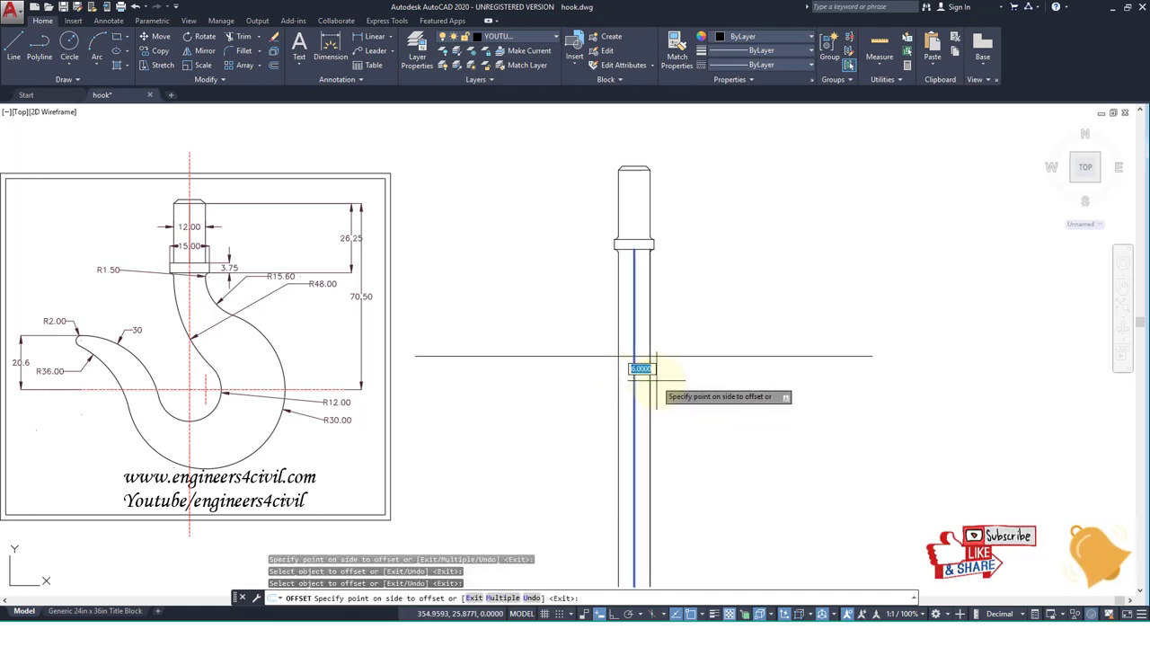
{"action": "key", "text": "Escape"}
{"action": "key", "text": "Escape"}
{"action": "key", "text": "Escape"}
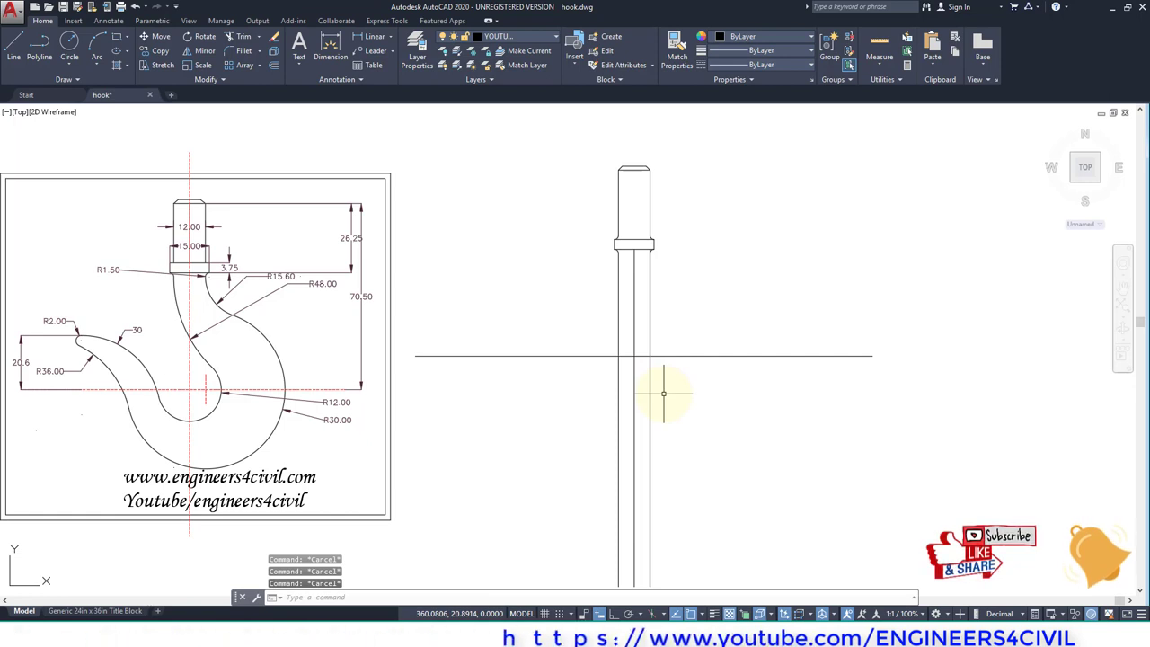
Offset the vertical shank line 6 units again and drop the unfinished offset
{"action": "type", "text": "o"}
{"action": "key", "text": "Return"}
{"action": "type", "text": "6"}
{"action": "key", "text": "Return"}
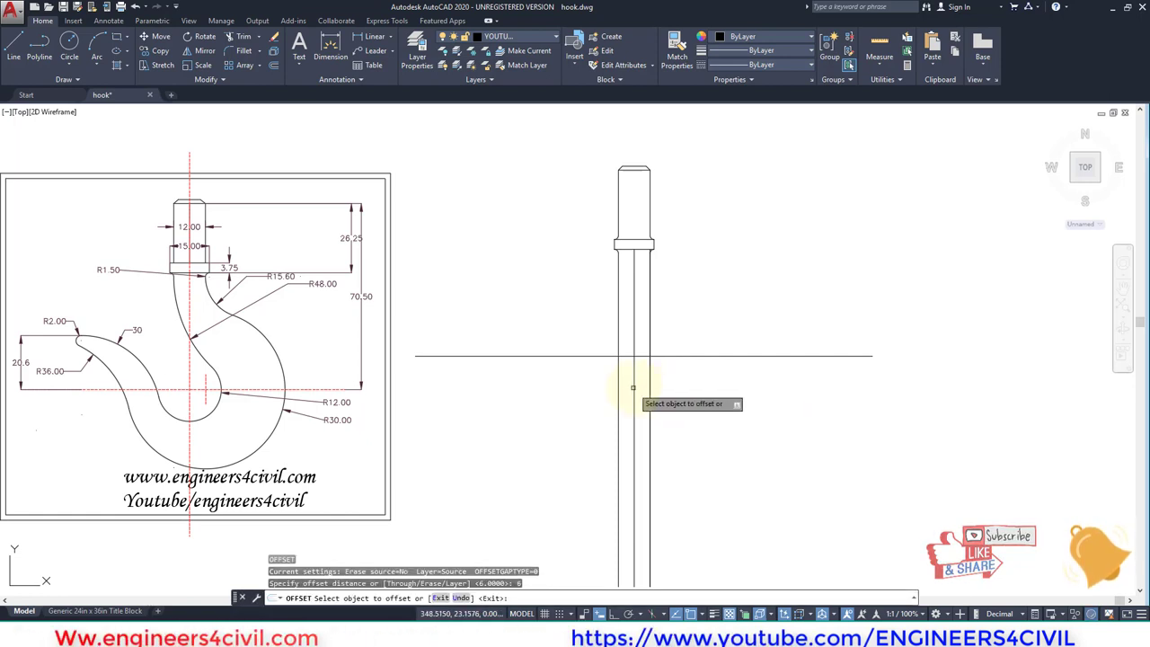
{"action": "left_click", "coordinate": [636, 380]}
{"action": "left_click", "coordinate": [669, 390]}
{"action": "scroll", "coordinate": [670, 391], "scroll_direction": "down", "scroll_amount": 4}
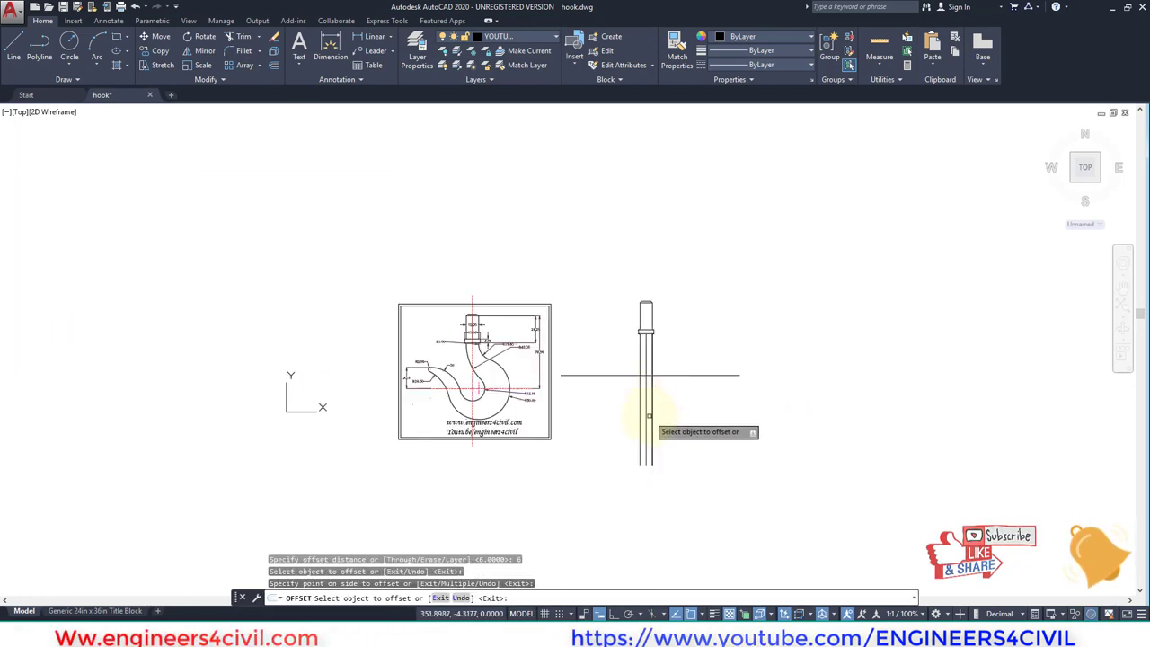
{"action": "scroll", "coordinate": [668, 390], "scroll_direction": "up", "scroll_amount": 3}
{"action": "scroll", "coordinate": [666, 389], "scroll_direction": "up", "scroll_amount": 4}
{"action": "scroll", "coordinate": [666, 388], "scroll_direction": "down", "scroll_amount": 4}
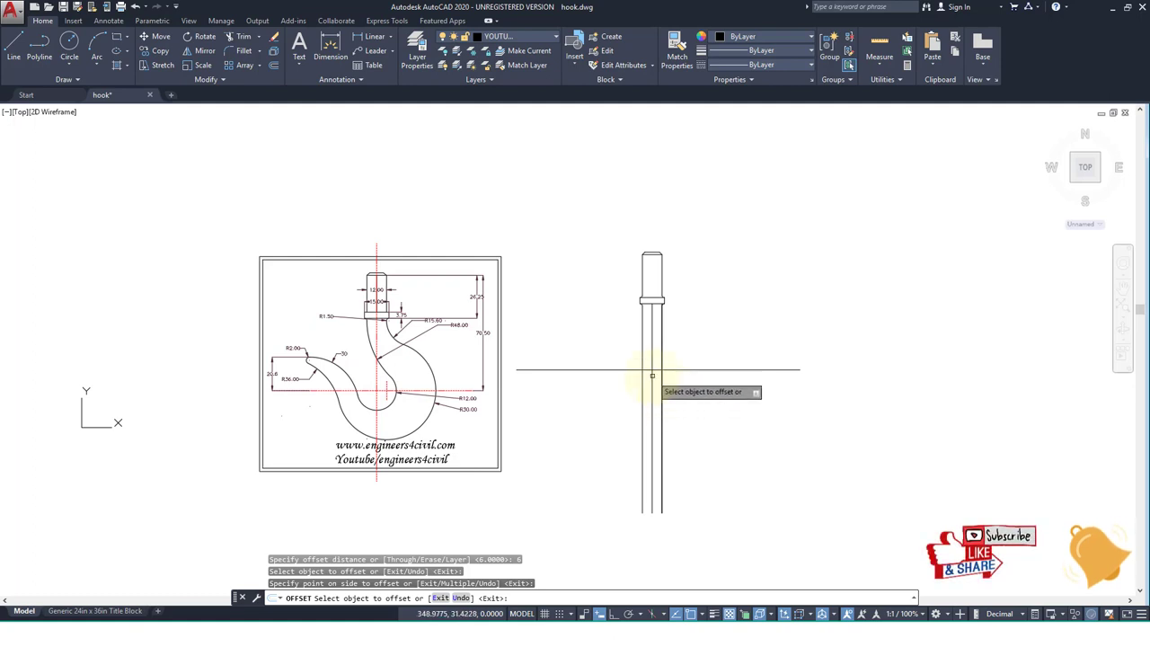
{"action": "scroll", "coordinate": [664, 379], "scroll_direction": "up", "scroll_amount": 2}
{"action": "key", "text": "Escape"}
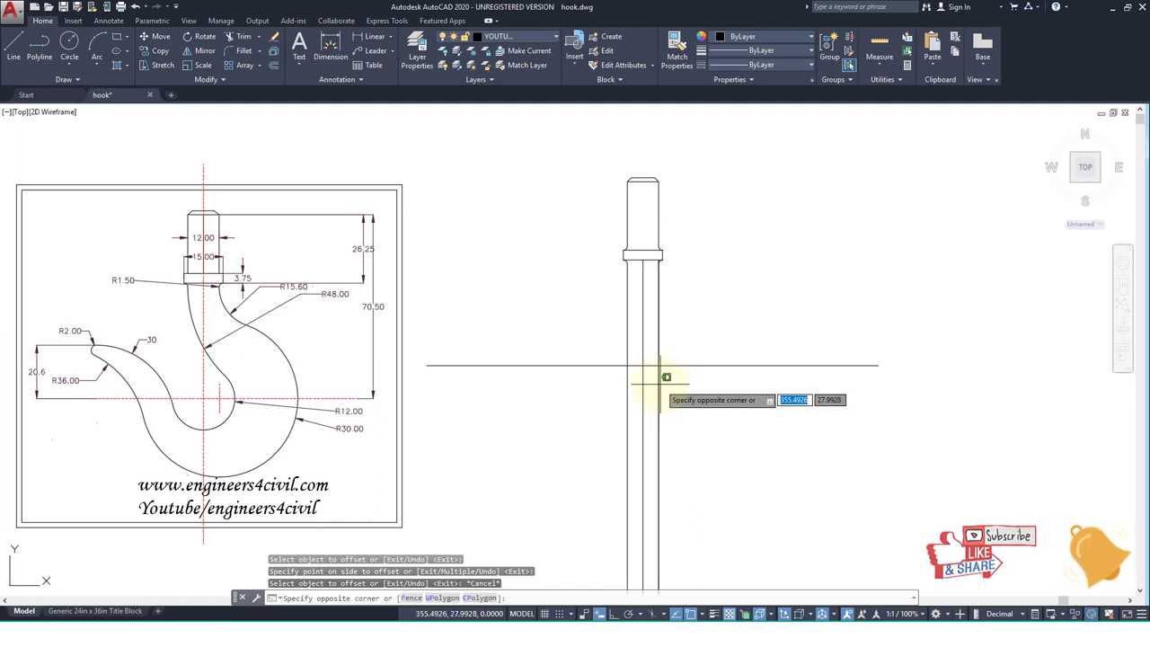
Delete the stray vertical shaft line, undoing the accidental erase of the rightmost line
{"action": "left_click", "coordinate": [663, 380]}
{"action": "key", "text": "Delete"}
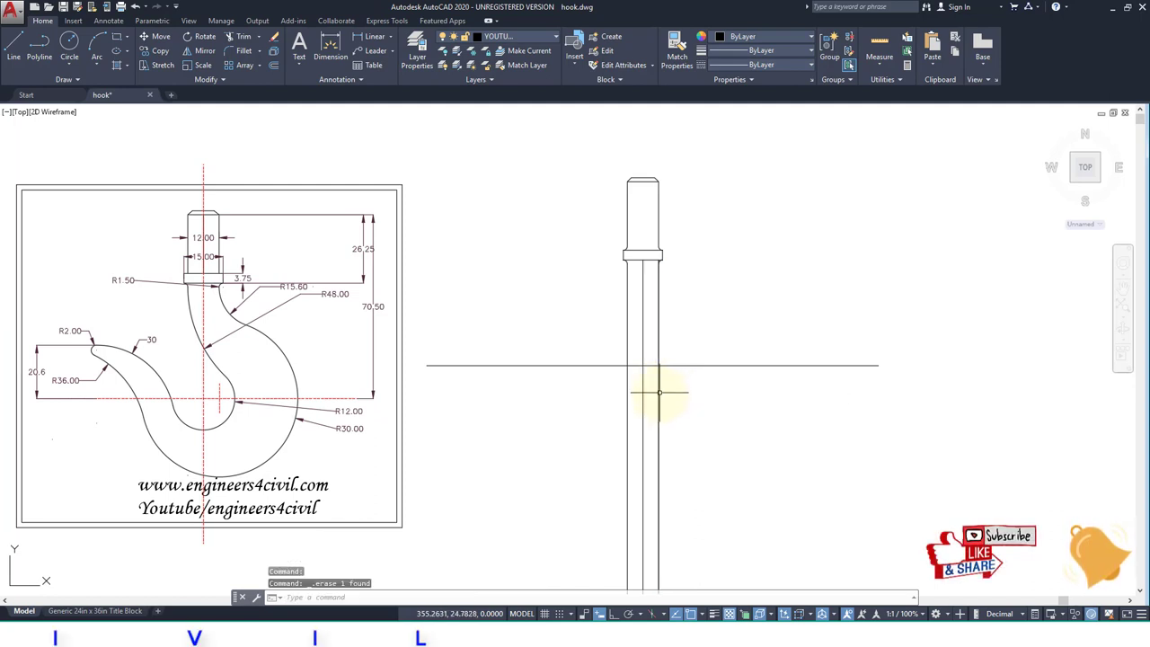
{"action": "left_click", "coordinate": [658, 391]}
{"action": "key", "text": "Escape"}
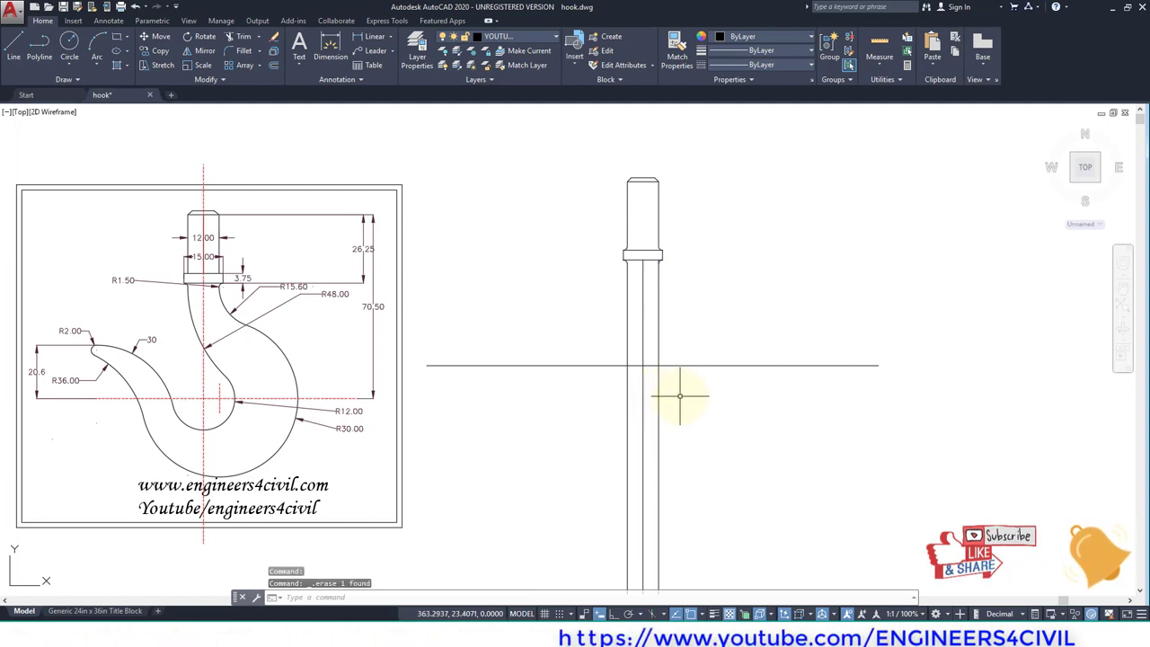
{"action": "left_click", "coordinate": [659, 393]}
{"action": "key", "text": "Delete"}
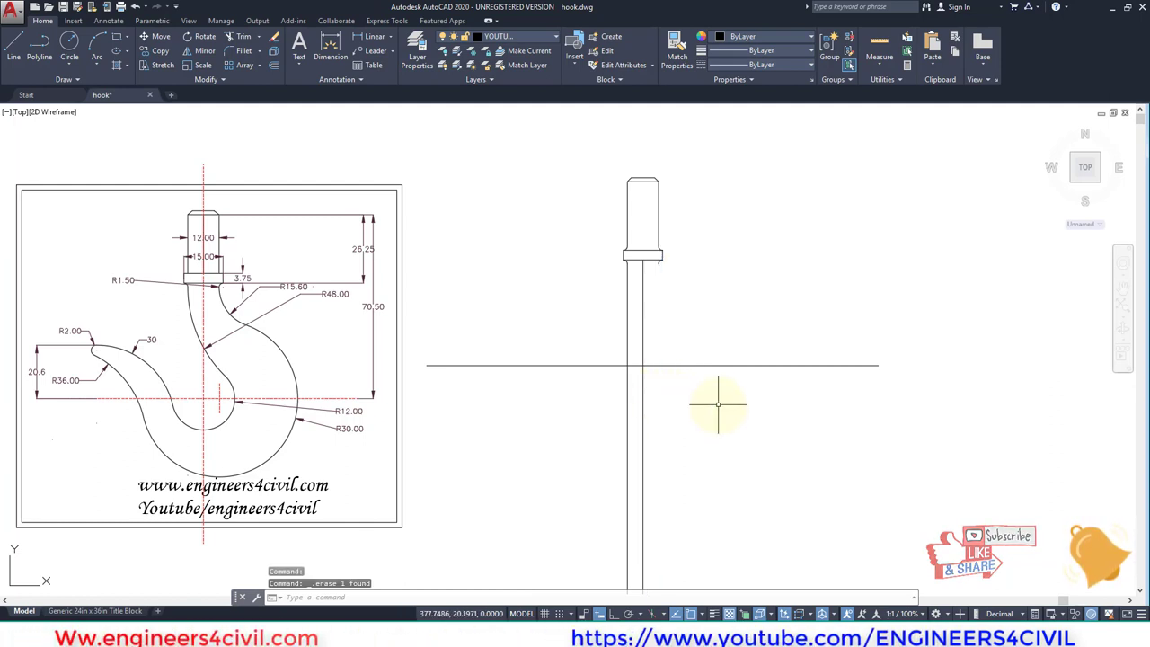
{"action": "key", "text": "ctrl+z"}
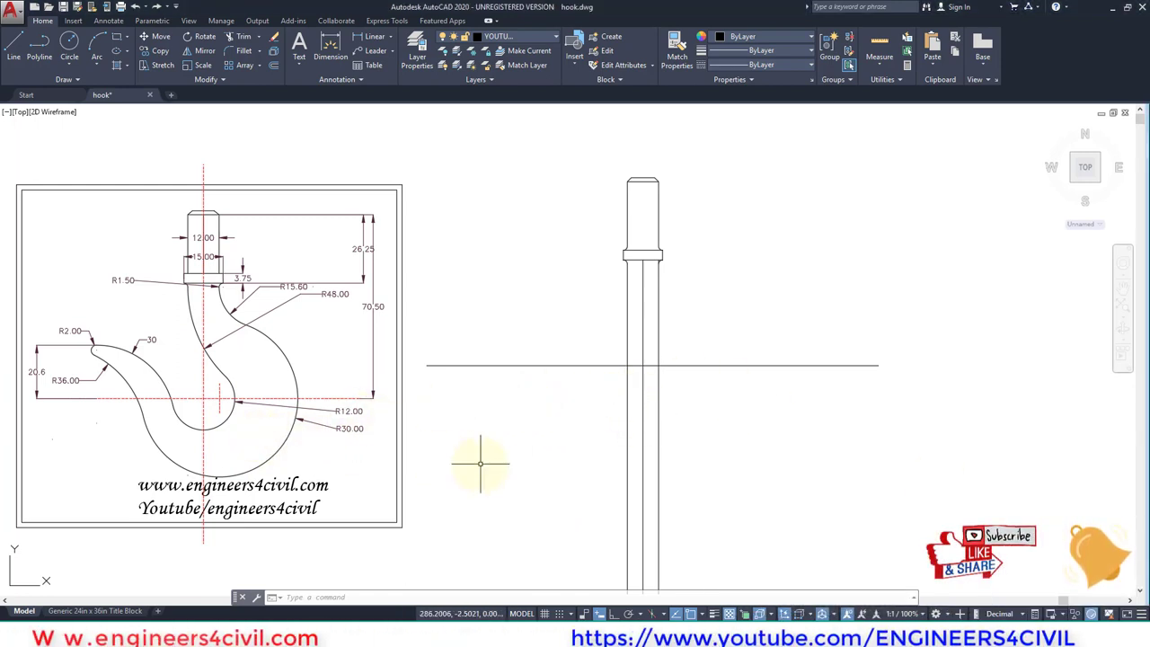
Start a circle at the line intersection, then undo the accidental default-radius circle
{"action": "type", "text": "c"}
{"action": "key", "text": "Return"}
{"action": "left_click", "coordinate": [641, 365]}
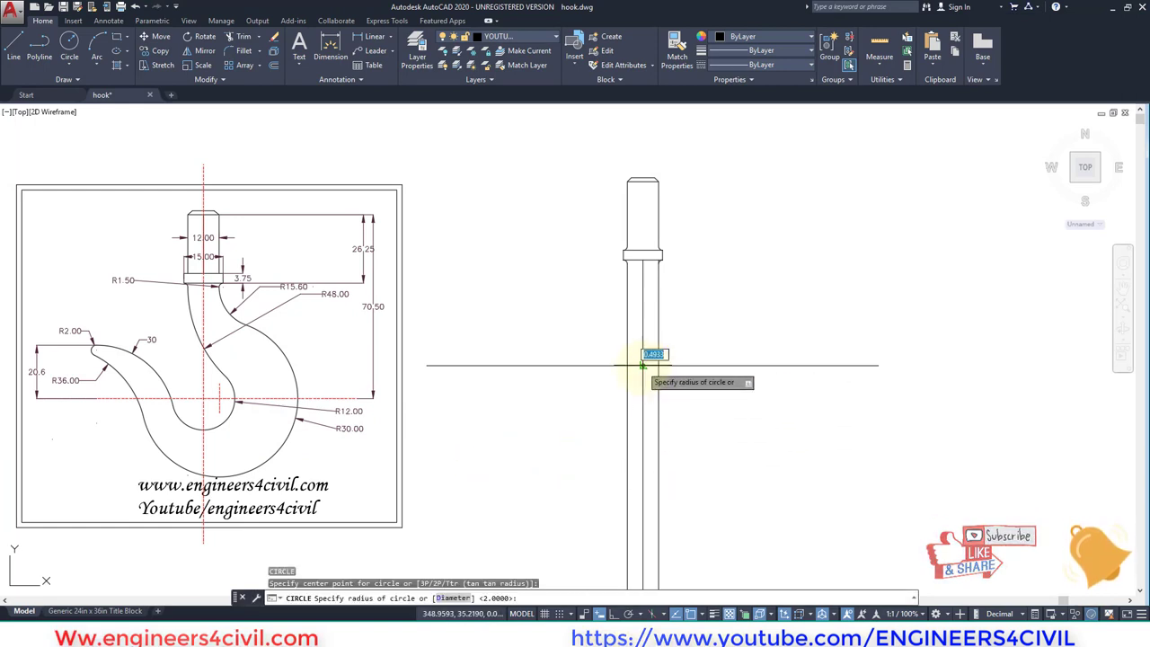
{"action": "right_click", "coordinate": [641, 368]}
{"action": "left_click", "coordinate": [672, 376]}
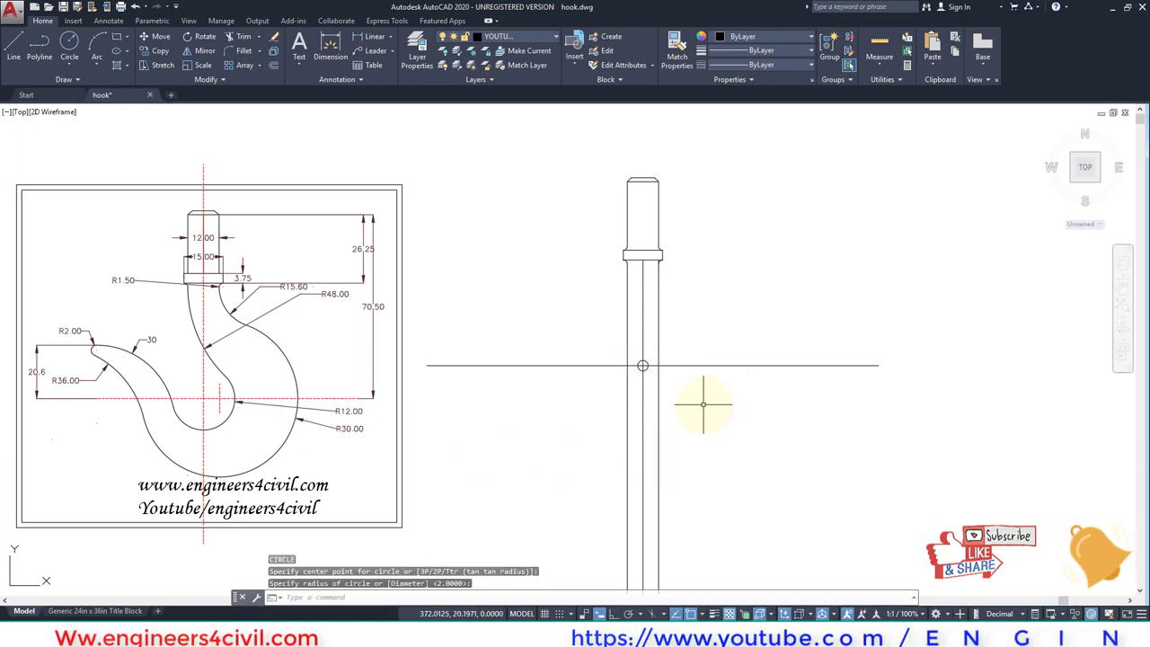
{"action": "key", "text": "ctrl+z"}
{"action": "type", "text": "u"}
{"action": "key", "text": "Return"}
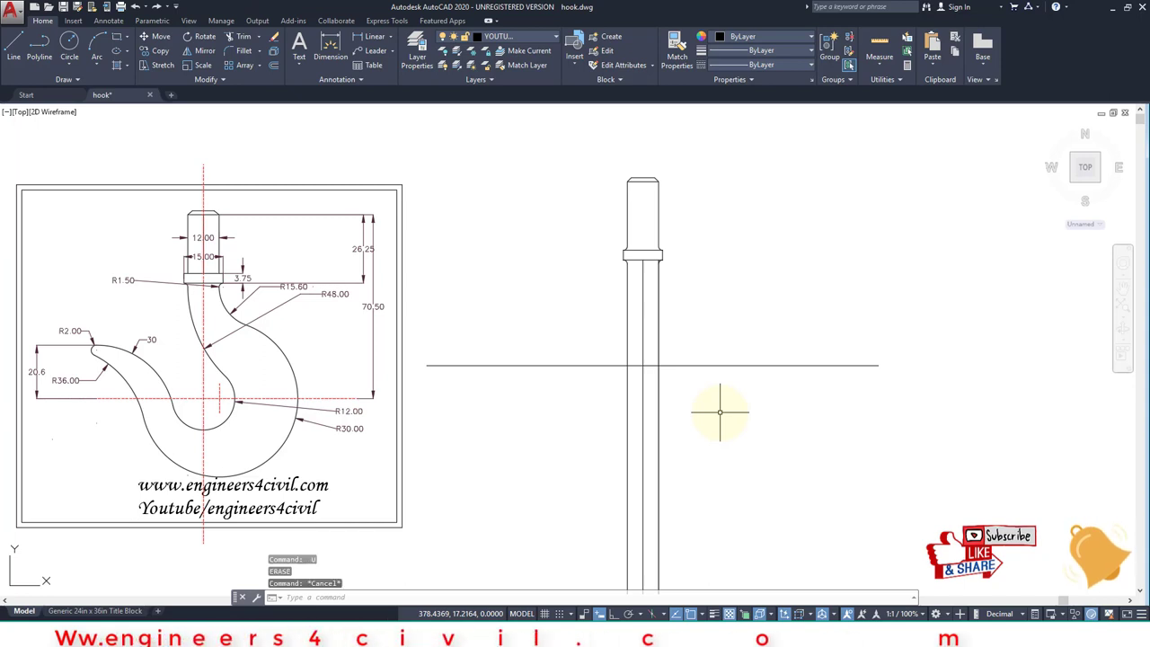
Draw R12 and R30 circles at the guide/shaft intersection and save hook.dwg
{"action": "type", "text": "c"}
{"action": "key", "text": "Return"}
{"action": "left_click", "coordinate": [649, 365]}
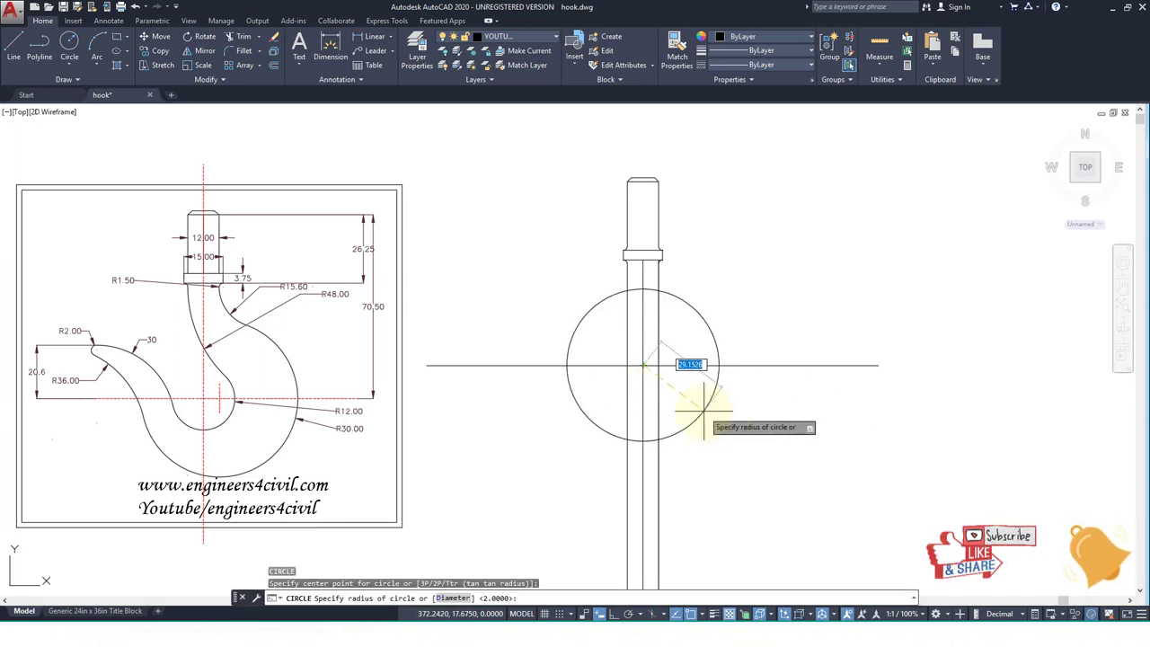
{"action": "type", "text": "12"}
{"action": "key", "text": "Return"}
{"action": "key", "text": "Return"}
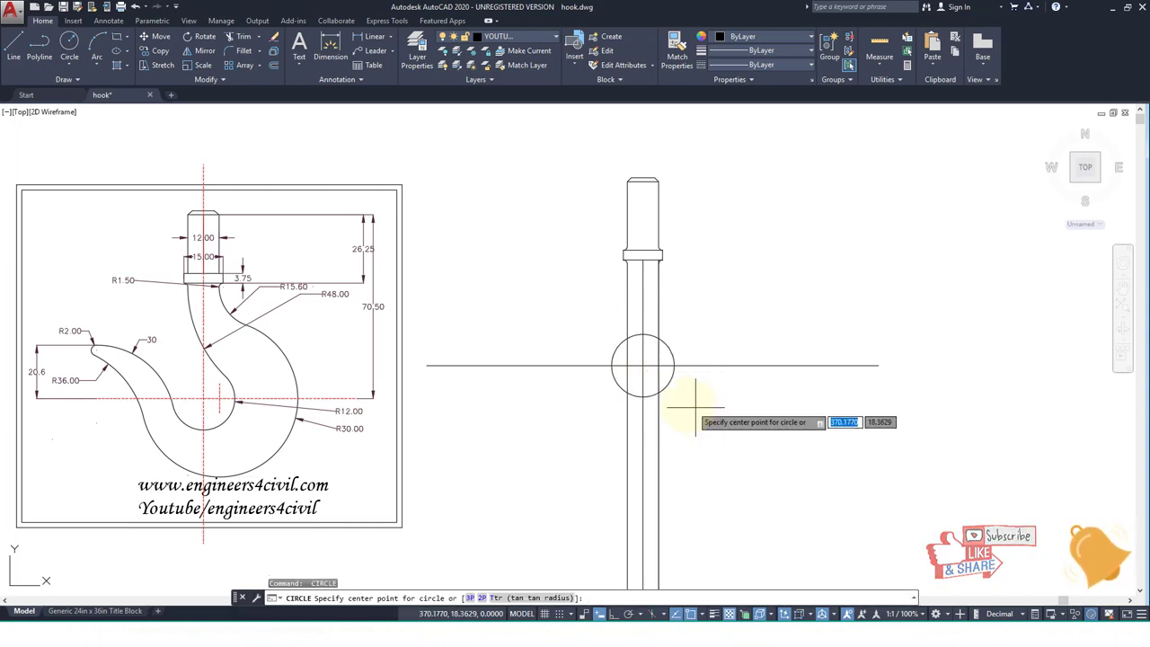
{"action": "left_click", "coordinate": [642, 366]}
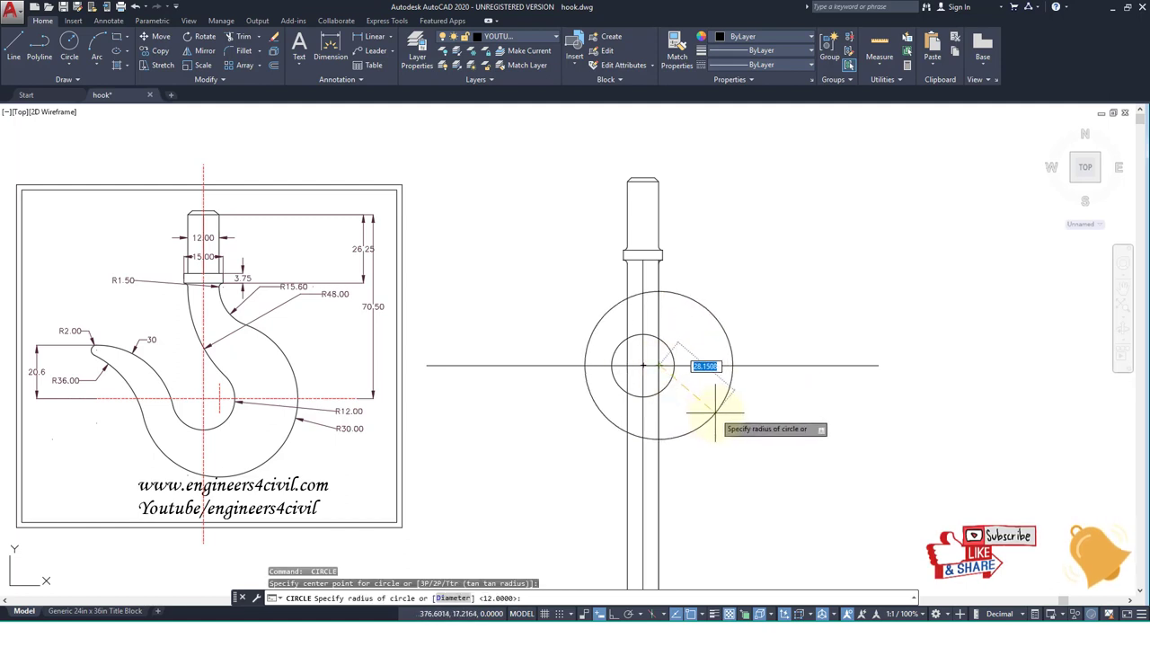
{"action": "type", "text": "0"}
{"action": "key", "text": "Return"}
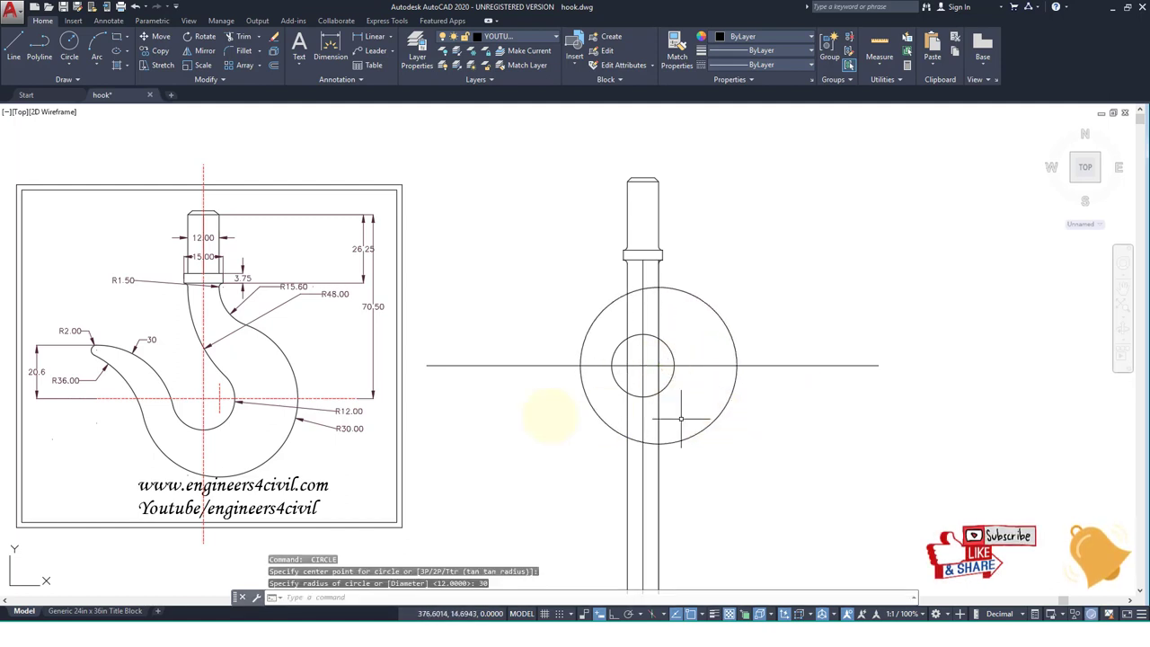
{"action": "key", "text": "ctrl+s"}
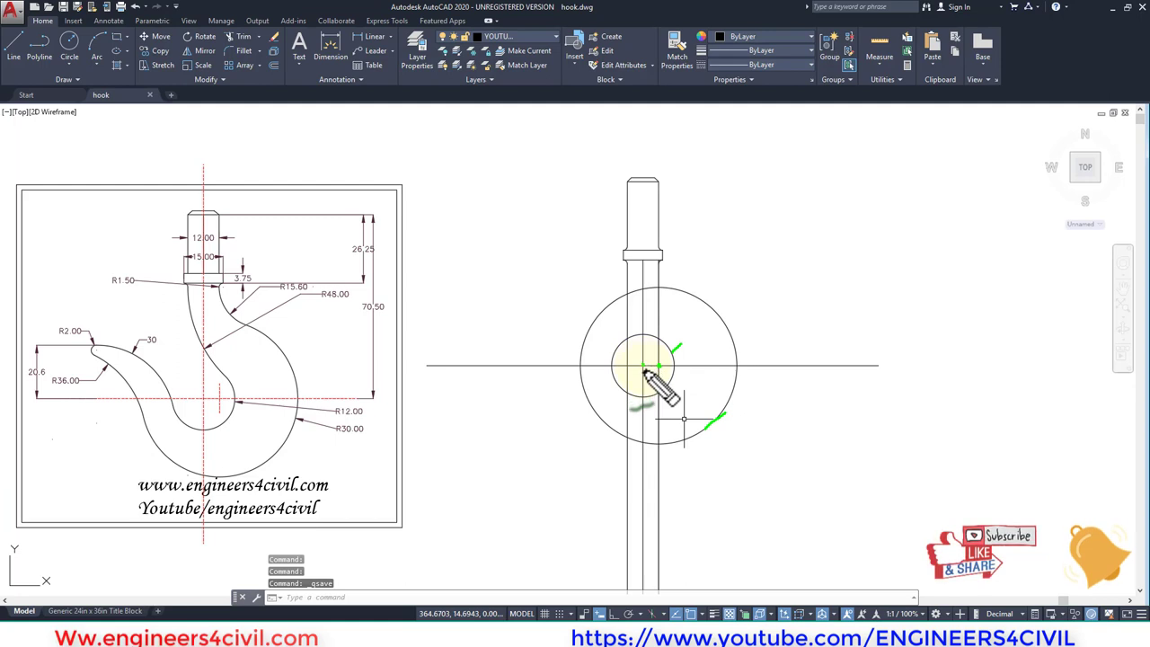
{"action": "scroll", "coordinate": [694, 404], "scroll_direction": "down", "scroll_amount": 2}
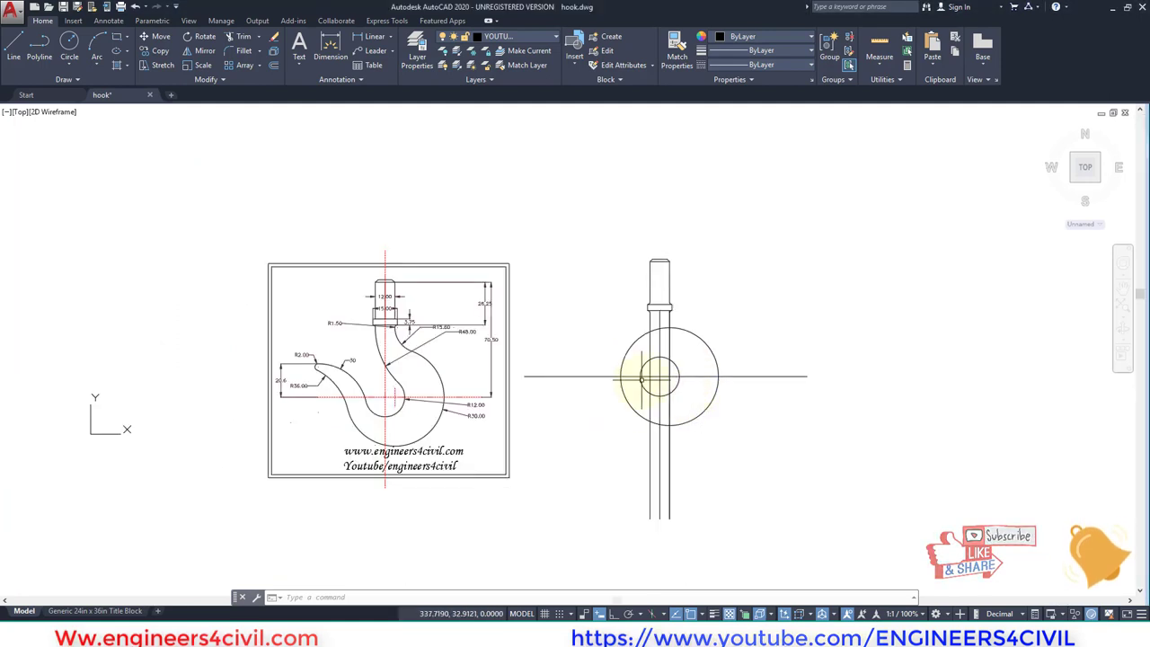
{"action": "scroll", "coordinate": [460, 350], "scroll_direction": "up", "scroll_amount": 4}
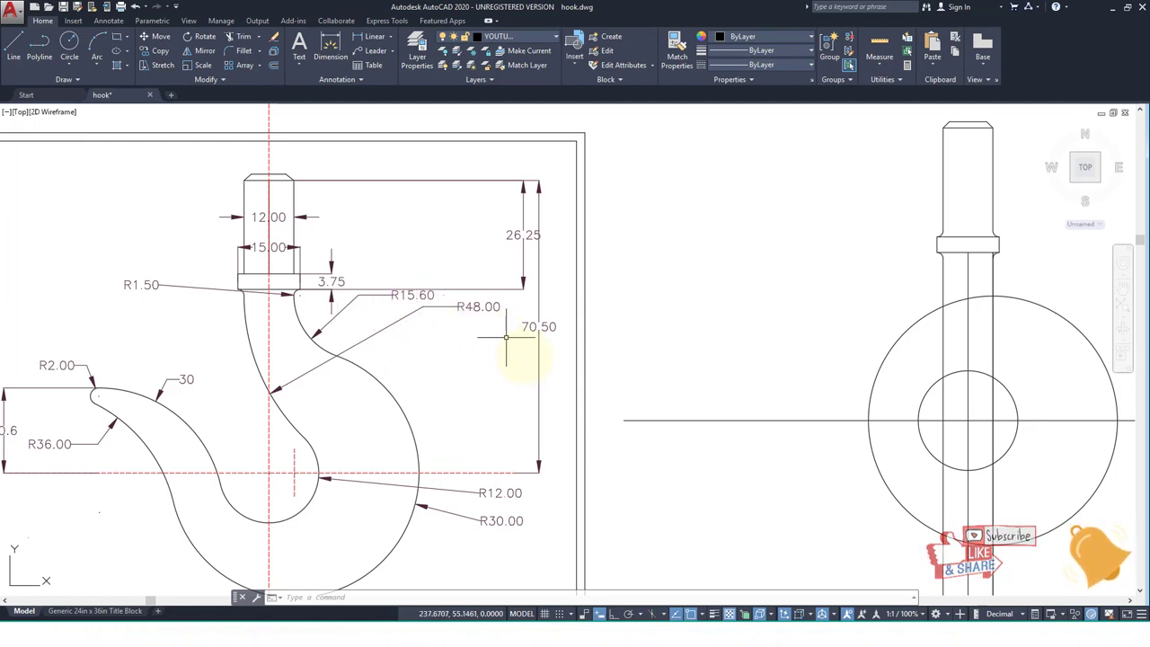
{"action": "middle_click_drag", "start_coordinate": [505, 336], "coordinate": [222, 326]}
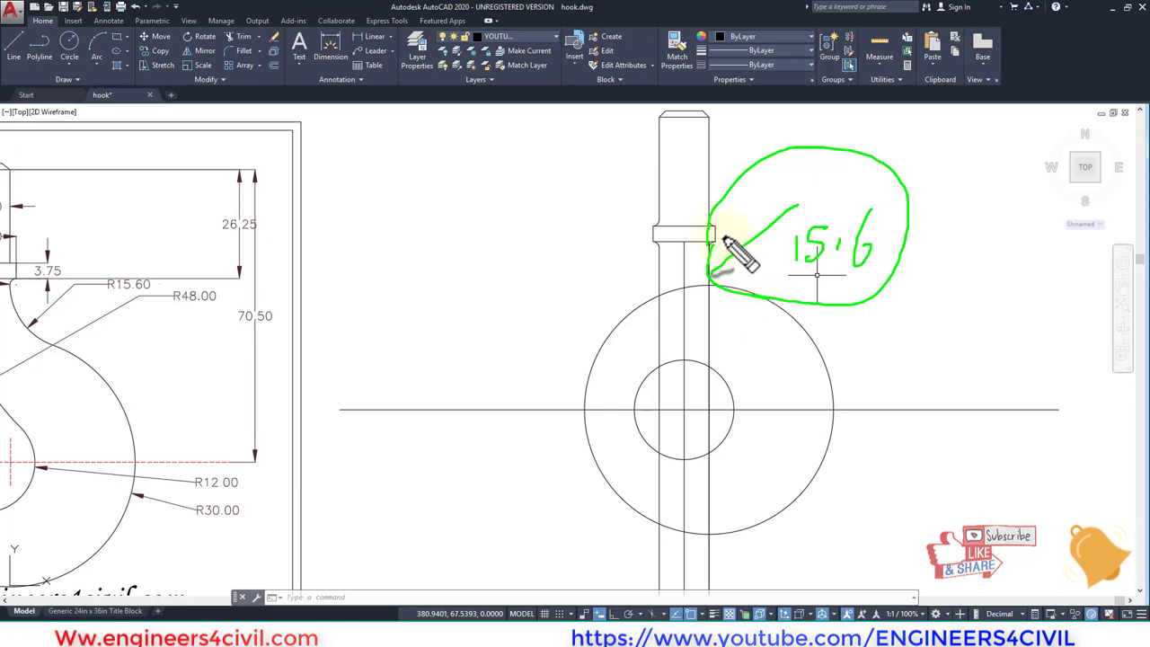
{"action": "key", "text": "Escape"}
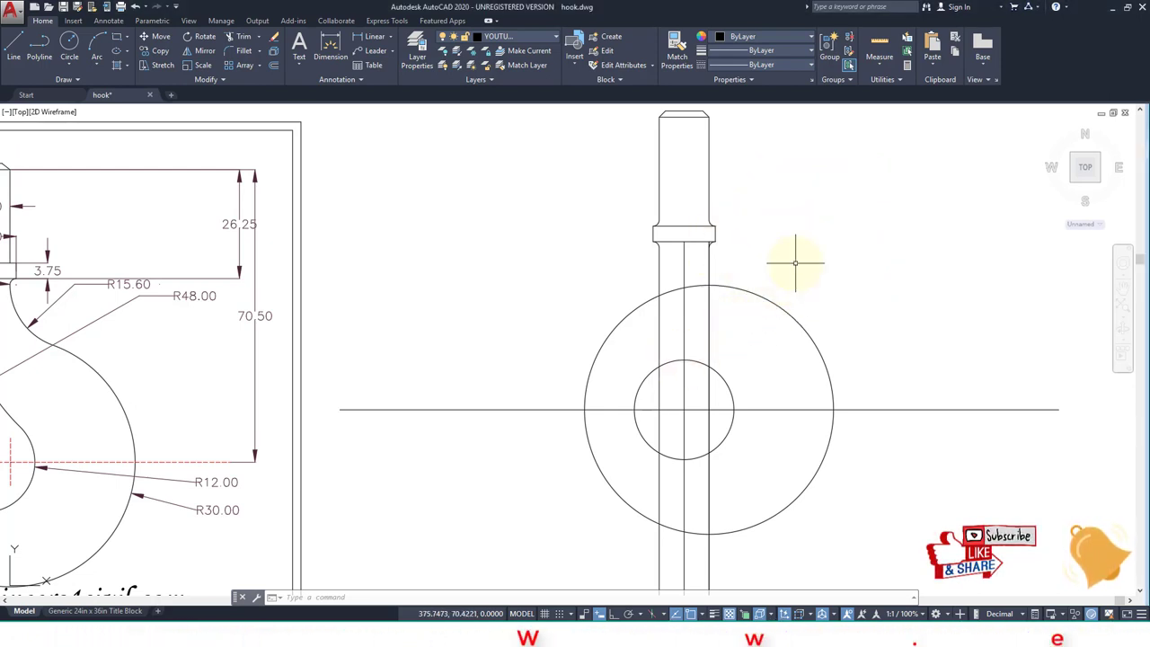
{"action": "type", "text": "c"}
Draw a trial R15.6 Ttr circle tangent to the R30 circle and the shaft line
{"action": "key", "text": "Return"}
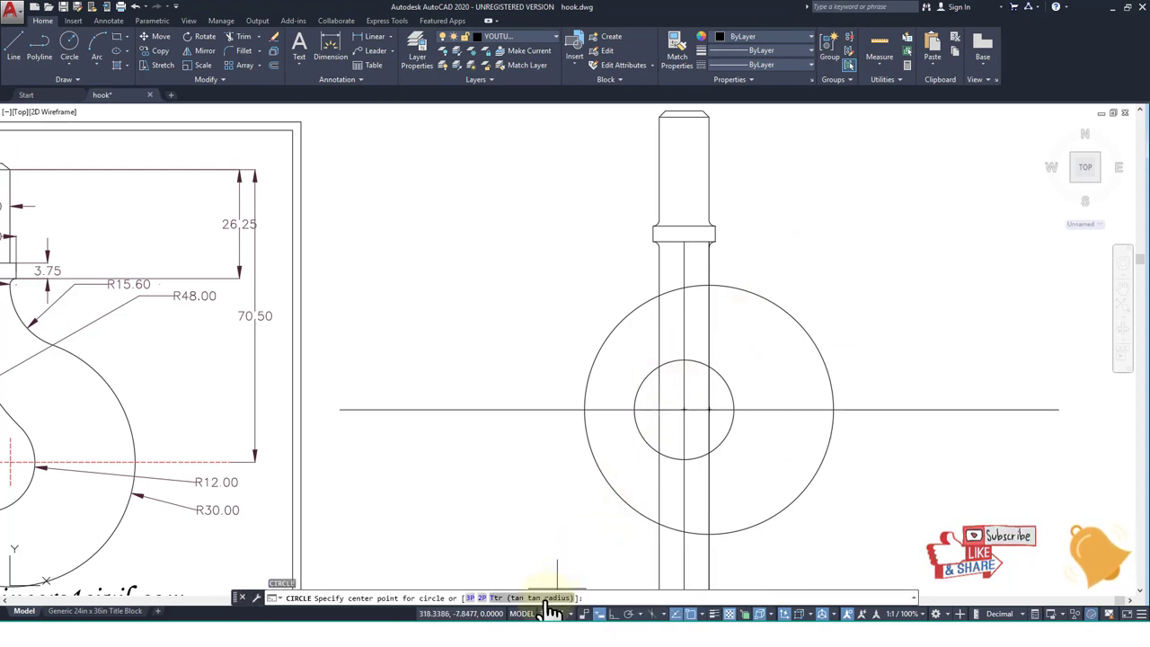
{"action": "type", "text": "t"}
{"action": "key", "text": "Return"}
{"action": "left_click", "coordinate": [763, 302]}
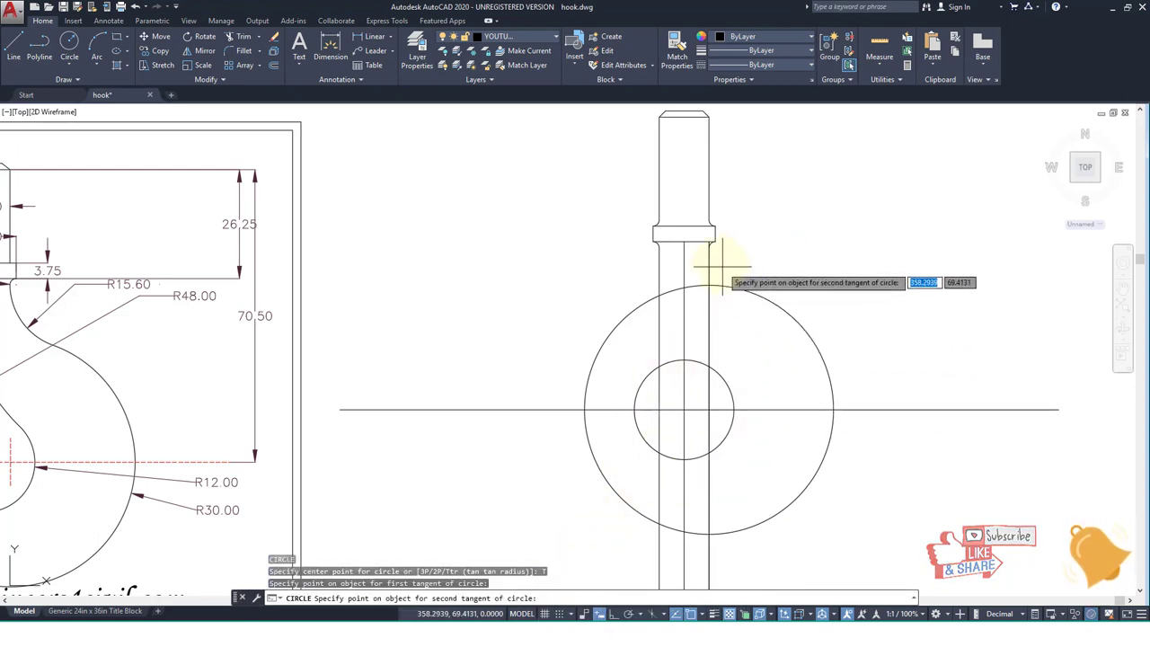
{"action": "left_click", "coordinate": [709, 258]}
{"action": "type", "text": "15.6"}
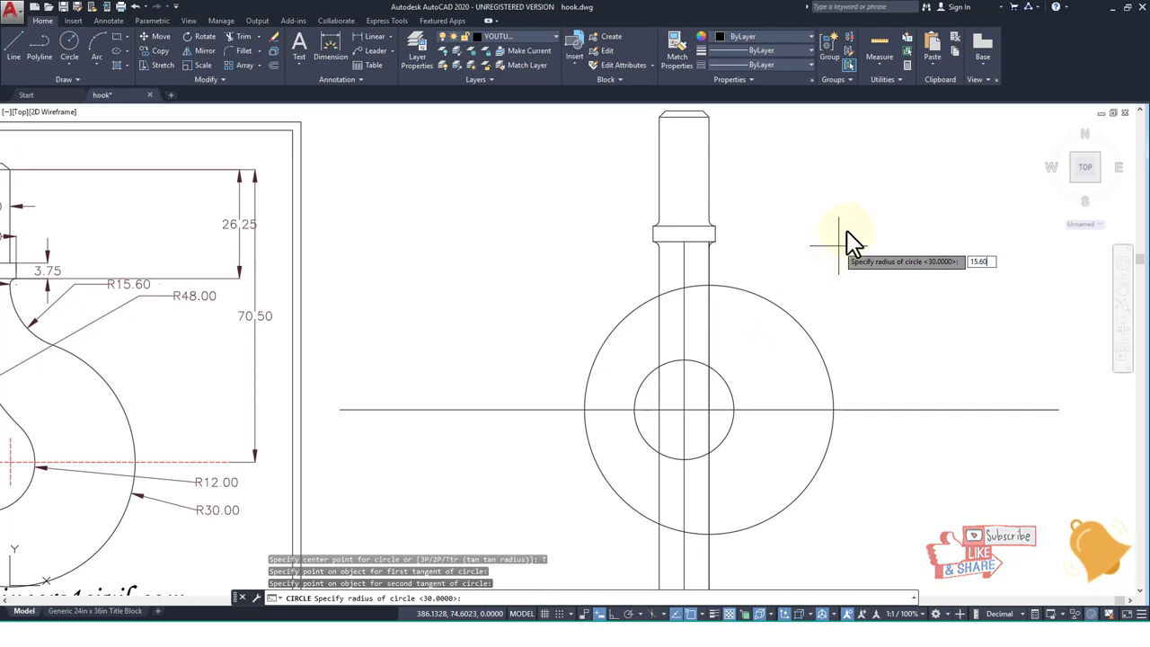
{"action": "key", "text": "Return"}
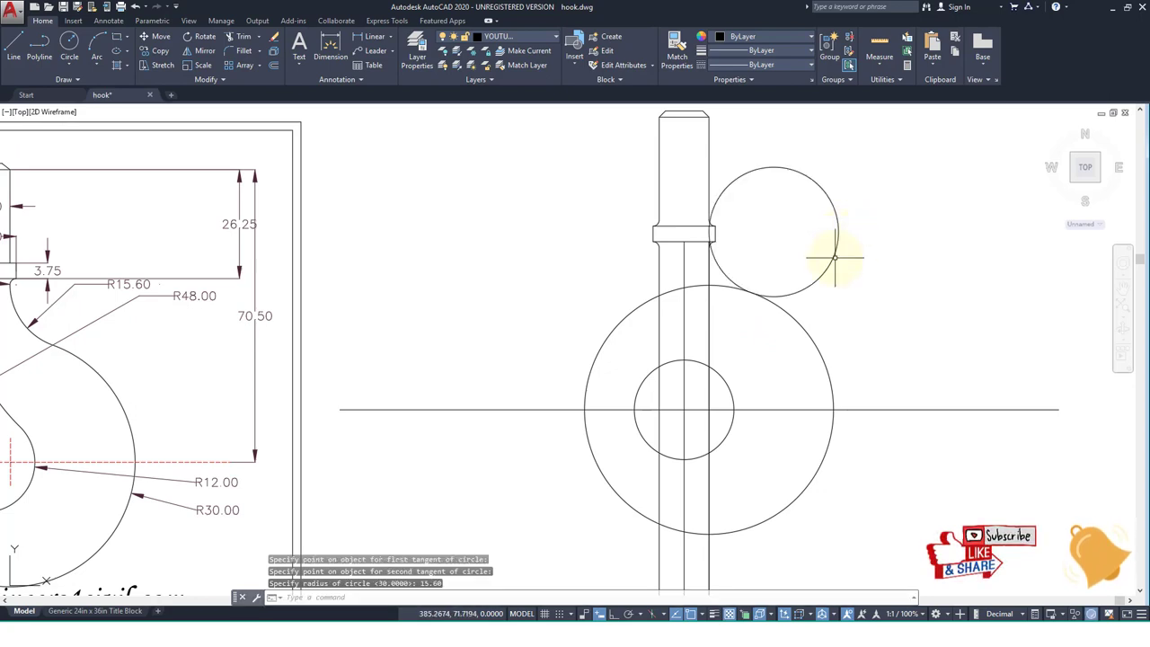
Undo the view shift and the misplaced tangent circle
{"action": "middle_click_drag", "start_coordinate": [752, 274], "coordinate": [927, 254]}
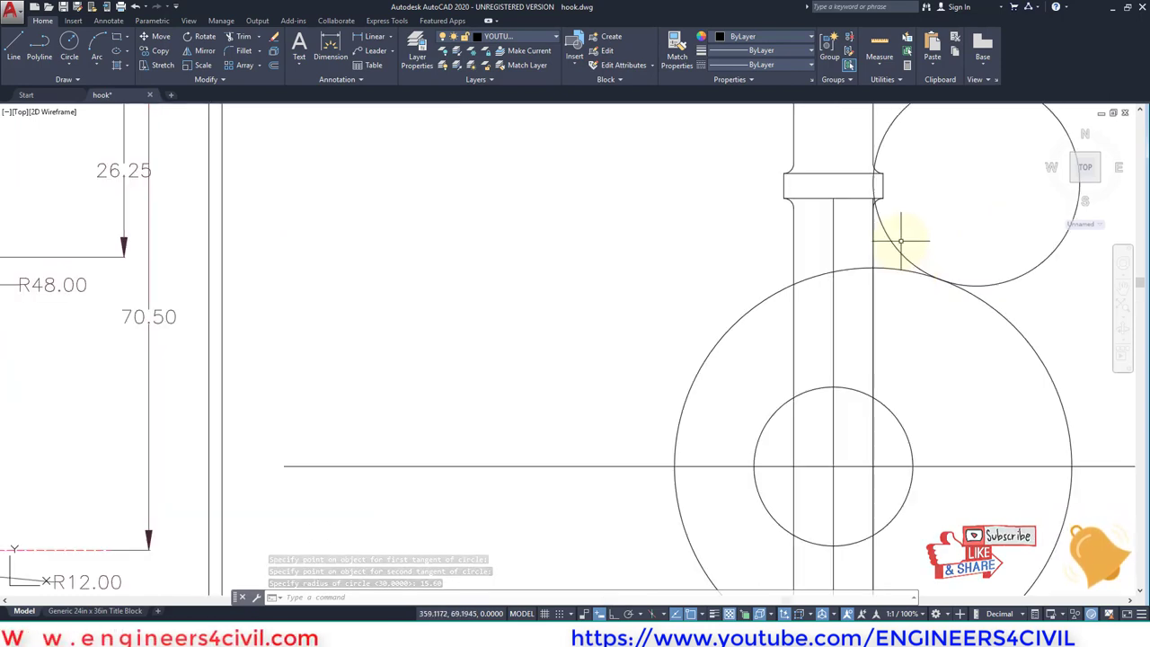
{"action": "key", "text": "ctrl+z"}
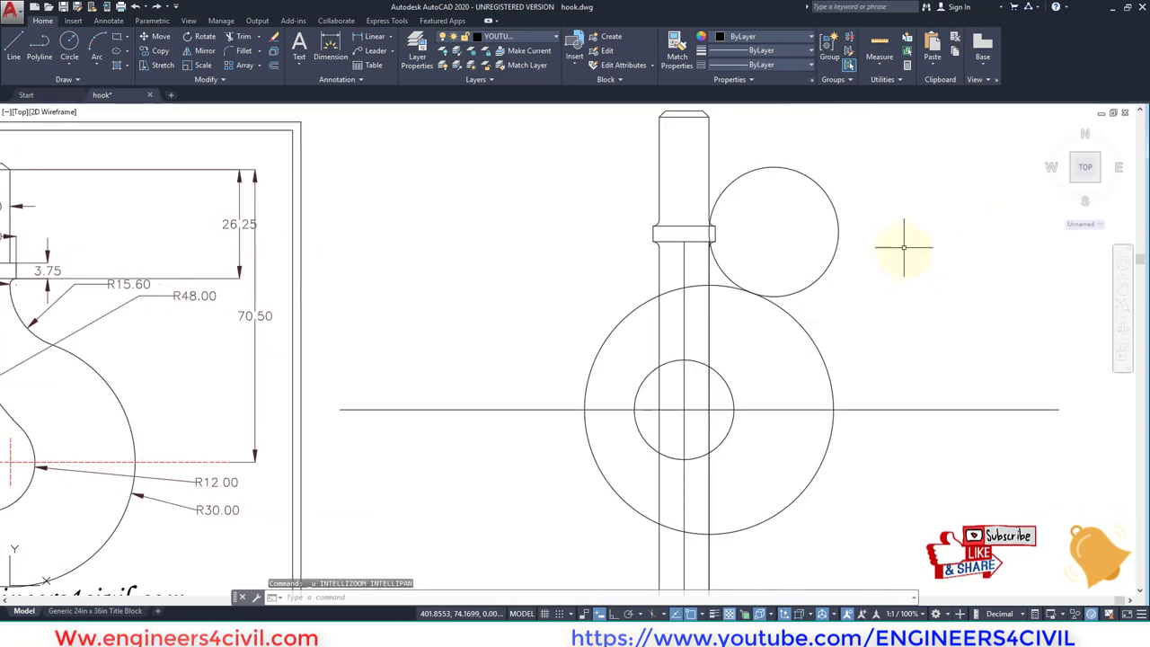
{"action": "key", "text": "ctrl+z"}
{"action": "type", "text": "u"}
{"action": "key", "text": "Return"}
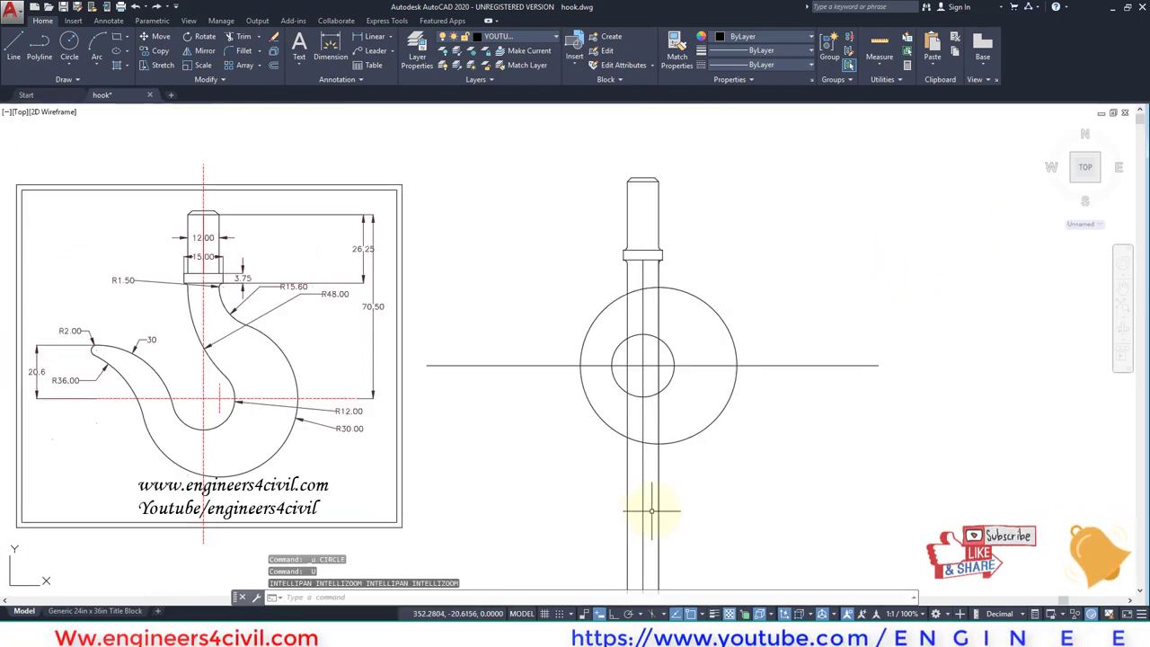
Redraw the R15.6 tangent circle beside the collar, touching the R30 circle and shaft line
{"action": "type", "text": "c"}
{"action": "key", "text": "Return"}
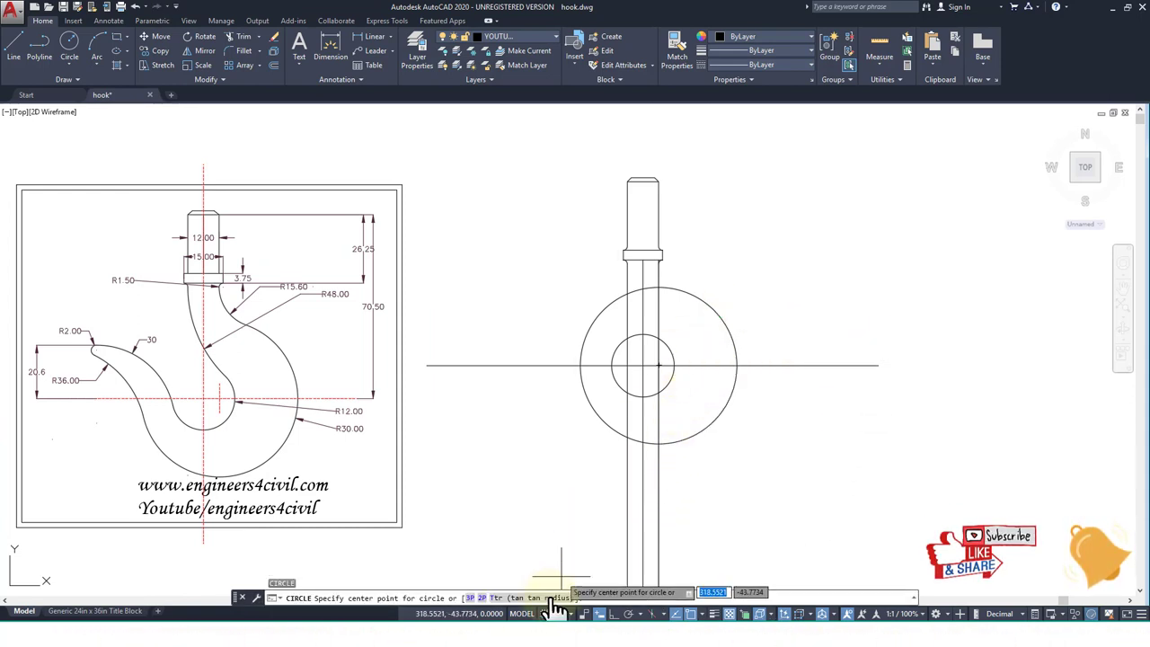
{"action": "left_click", "coordinate": [557, 597]}
{"action": "left_click", "coordinate": [706, 301]}
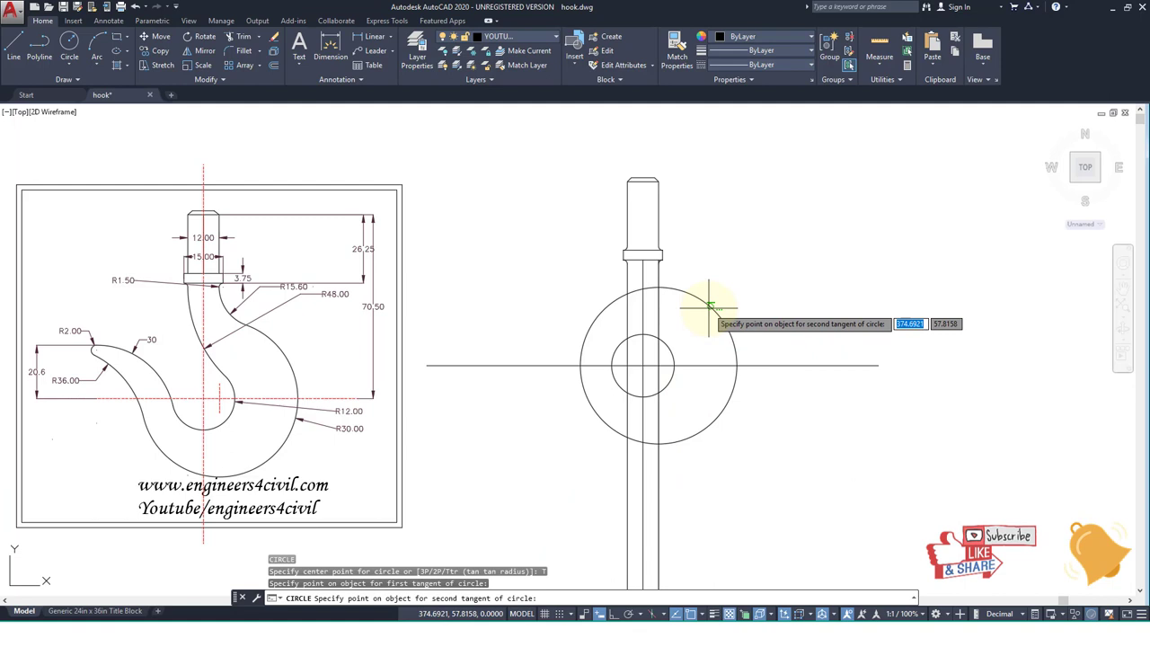
{"action": "left_click", "coordinate": [659, 274]}
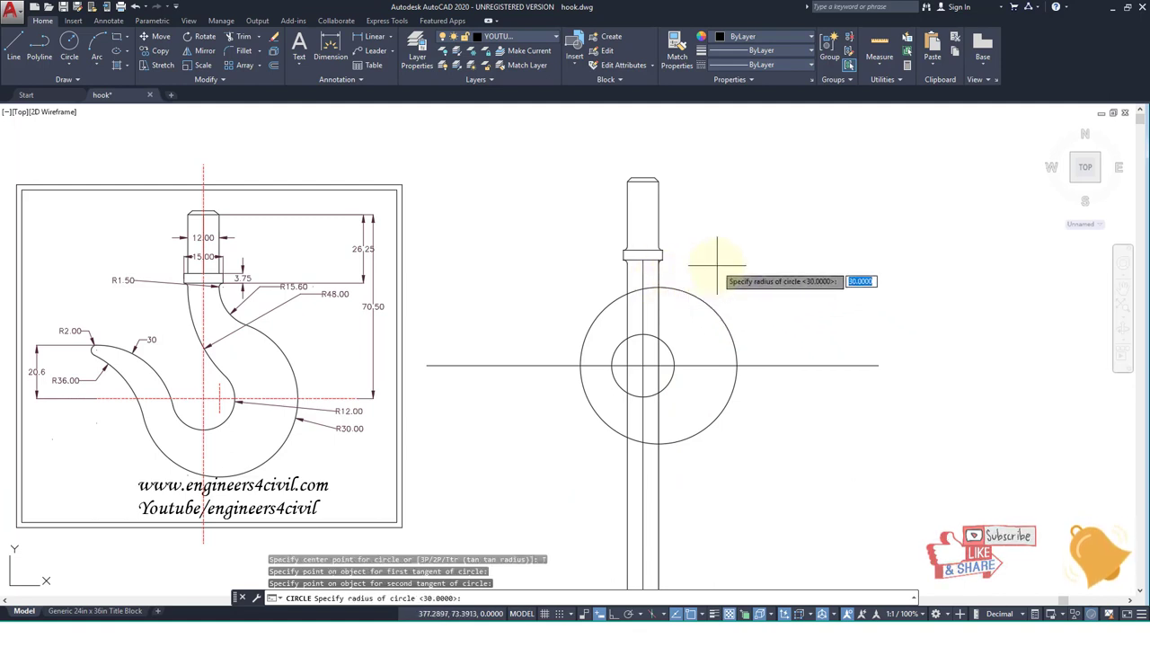
{"action": "type", "text": "15.6"}
{"action": "key", "text": "Return"}
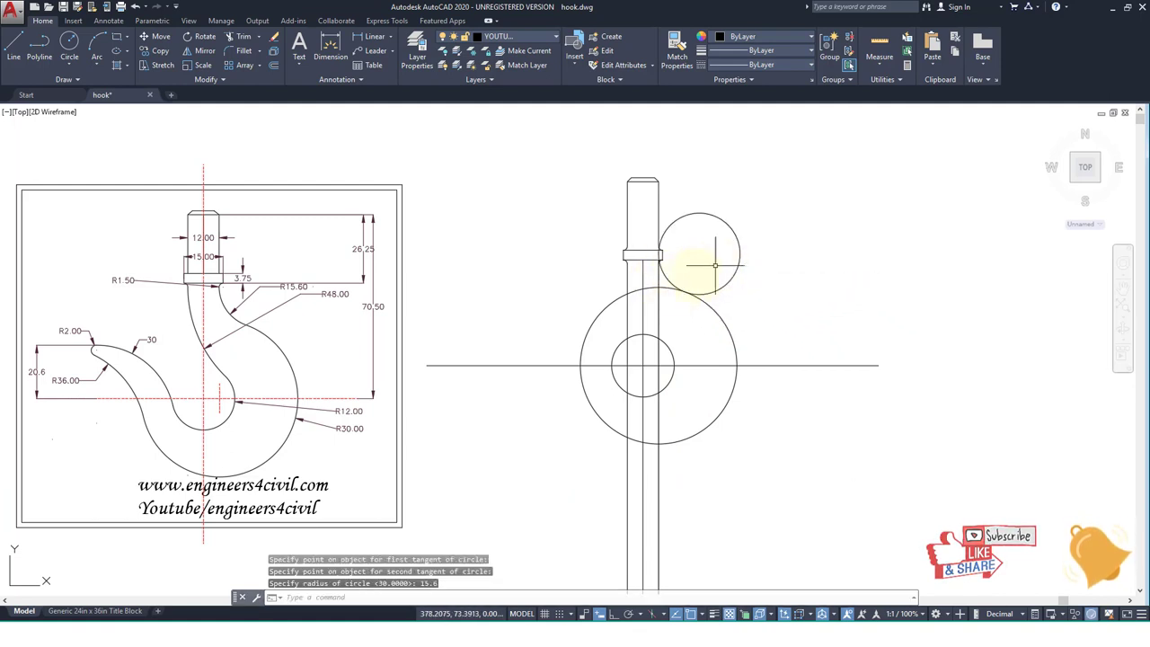
{"action": "scroll", "coordinate": [669, 280], "scroll_direction": "up", "scroll_amount": 4}
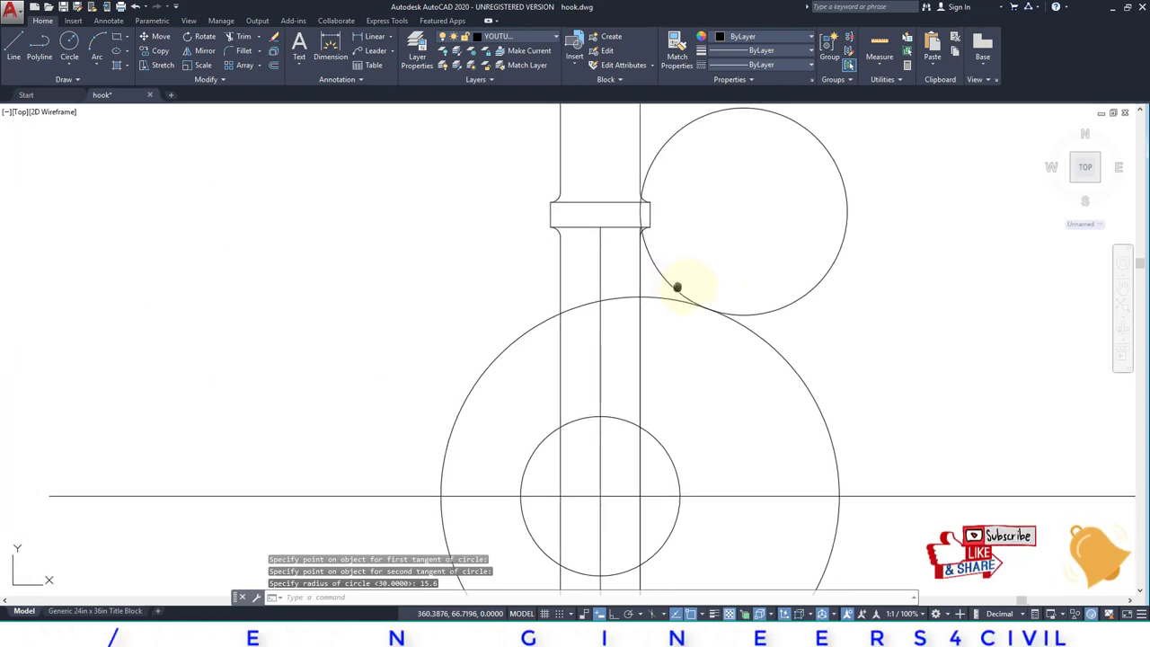
{"action": "scroll", "coordinate": [678, 288], "scroll_direction": "down", "scroll_amount": 2}
{"action": "scroll", "coordinate": [689, 325], "scroll_direction": "down", "scroll_amount": 3}
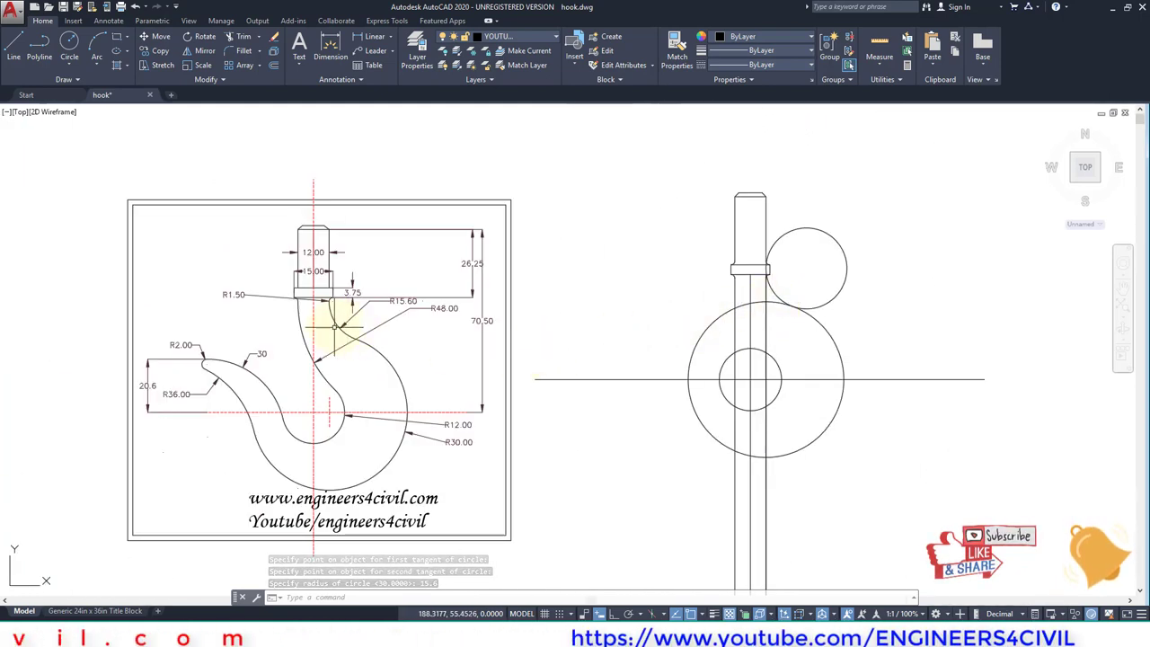
{"action": "scroll", "coordinate": [323, 323], "scroll_direction": "up", "scroll_amount": 2}
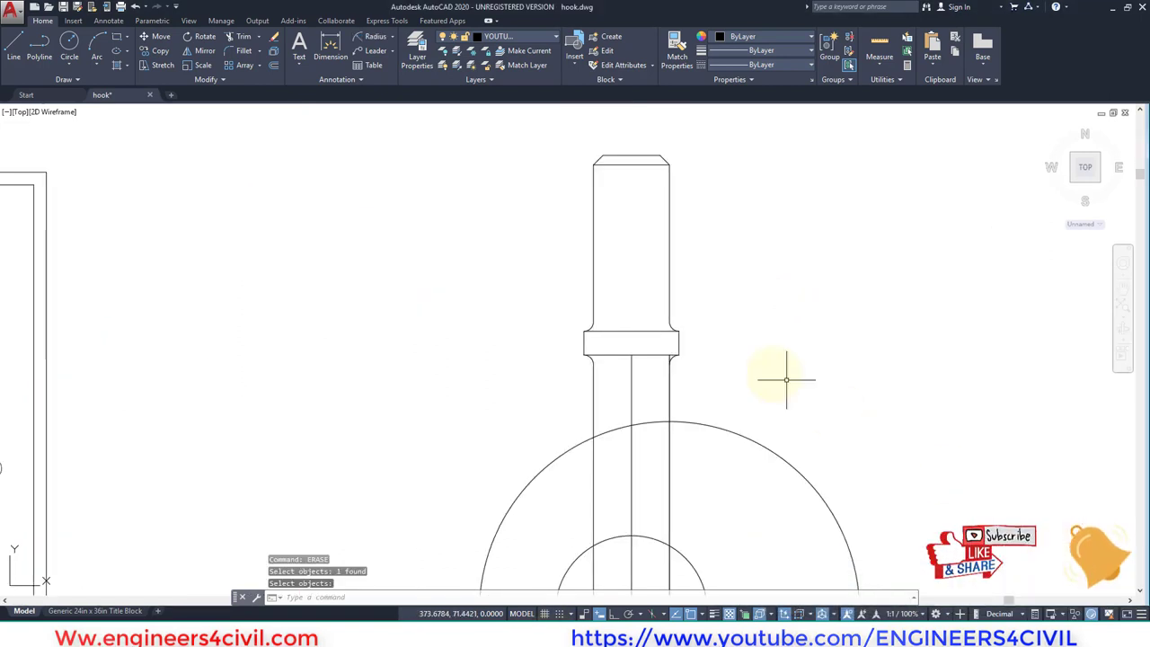
{"action": "scroll", "coordinate": [758, 385], "scroll_direction": "down", "scroll_amount": 1}
{"action": "scroll", "coordinate": [605, 321], "scroll_direction": "down", "scroll_amount": 2}
{"action": "scroll", "coordinate": [585, 352], "scroll_direction": "down", "scroll_amount": 3}
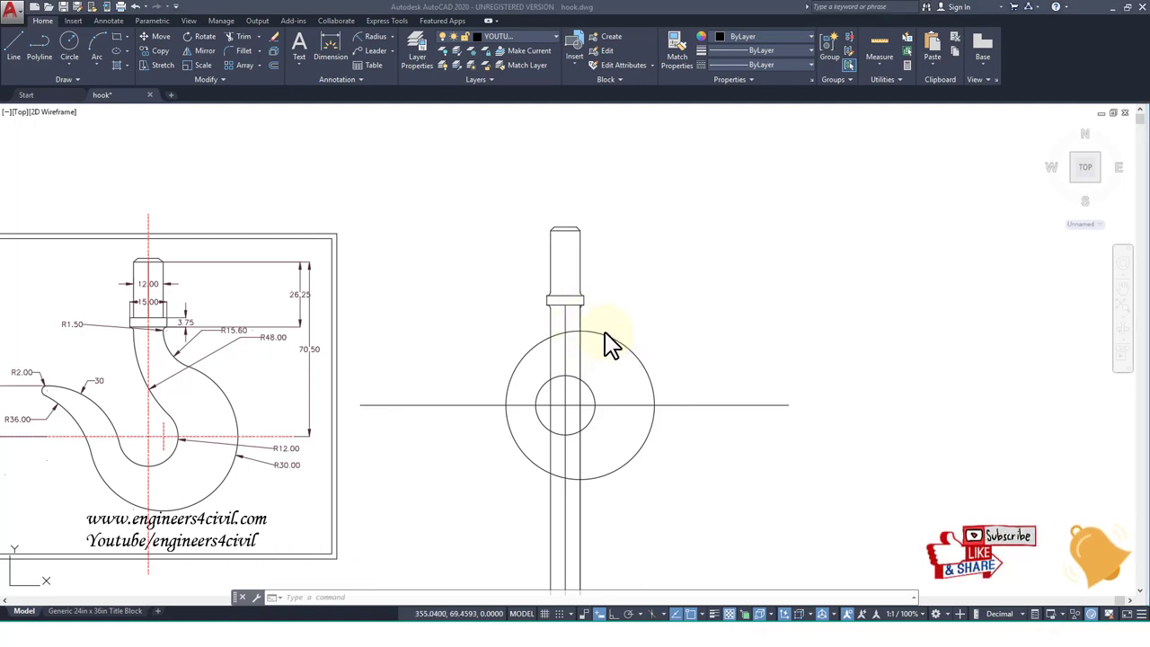
Fillet the right shank line into the R30 circle with radius 15.6
{"action": "scroll", "coordinate": [607, 332], "scroll_direction": "up", "scroll_amount": 3}
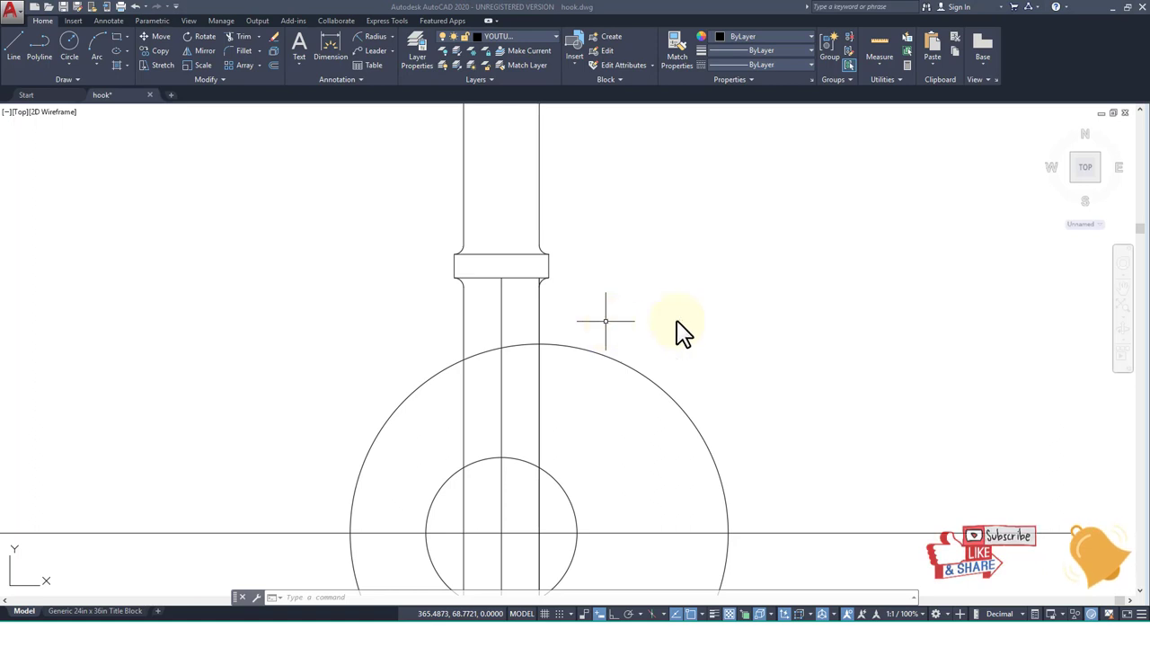
{"action": "type", "text": "f"}
{"action": "key", "text": "Return"}
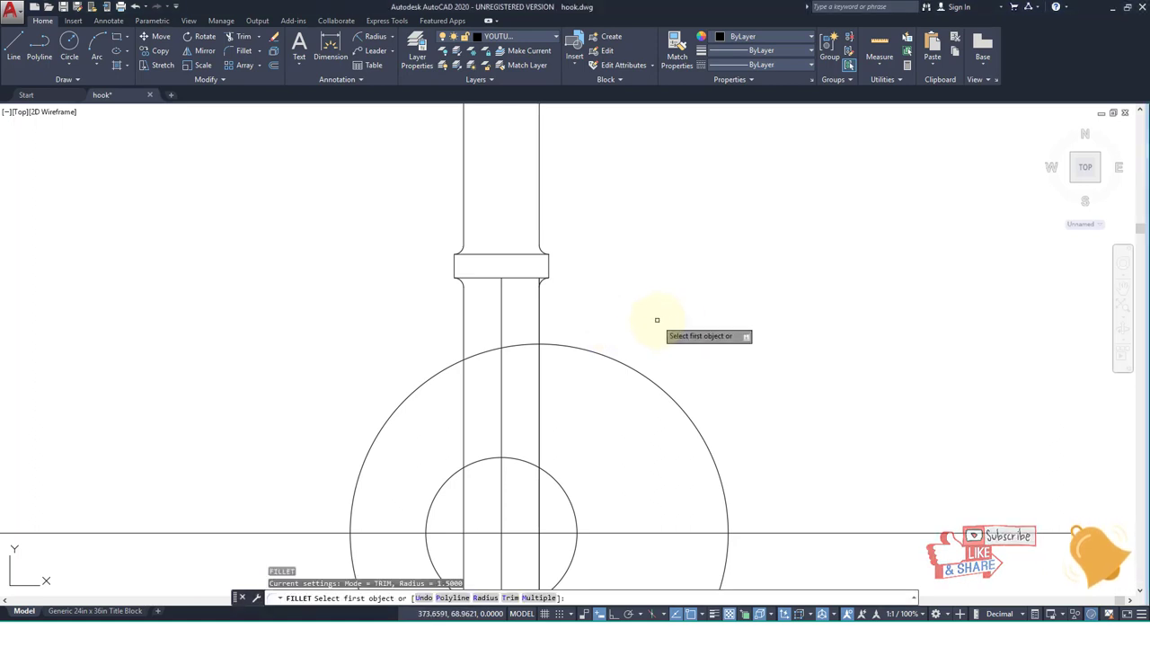
{"action": "type", "text": "R"}
{"action": "key", "text": "Return"}
{"action": "type", "text": "15."}
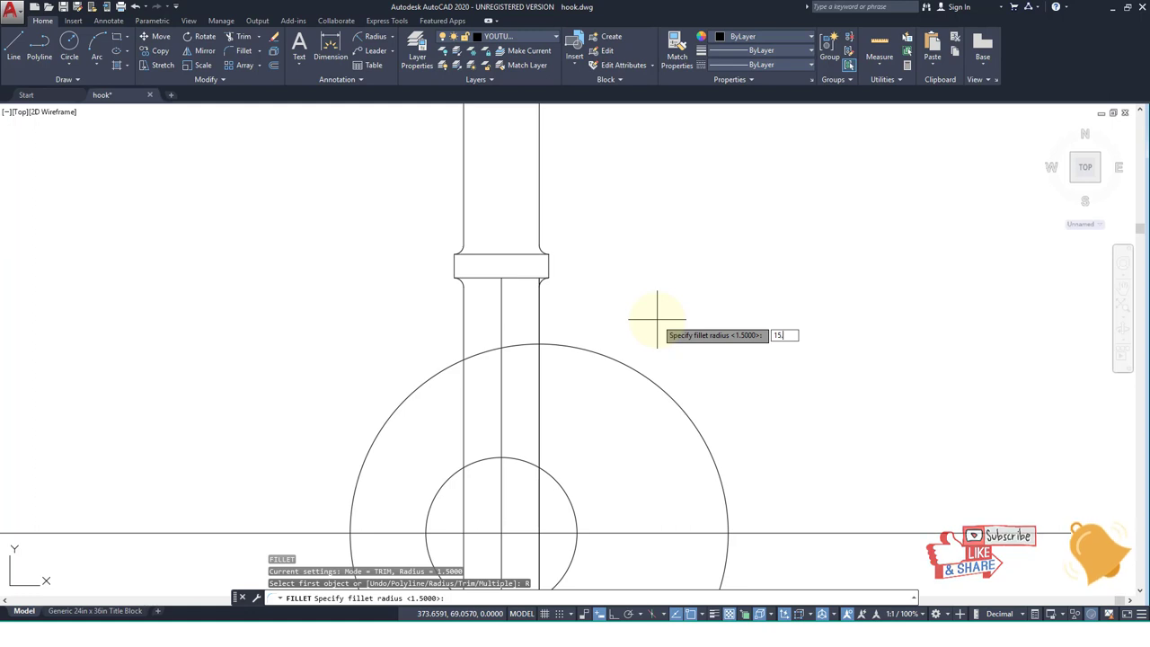
{"action": "type", "text": "6"}
{"action": "key", "text": "Return"}
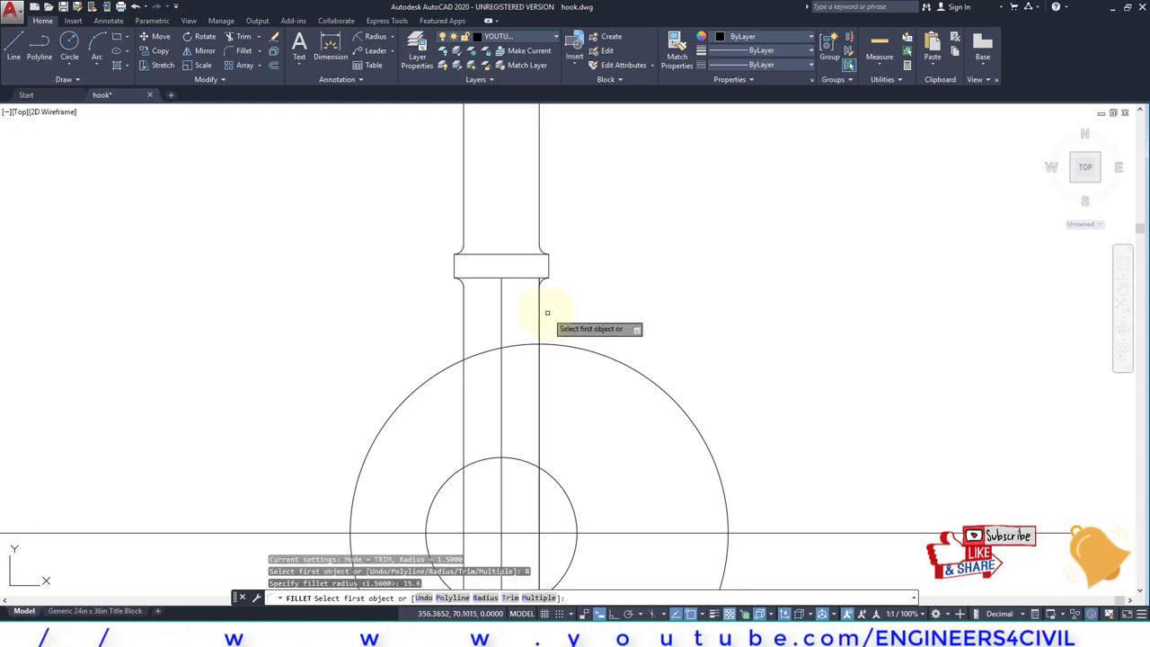
{"action": "left_click", "coordinate": [539, 310]}
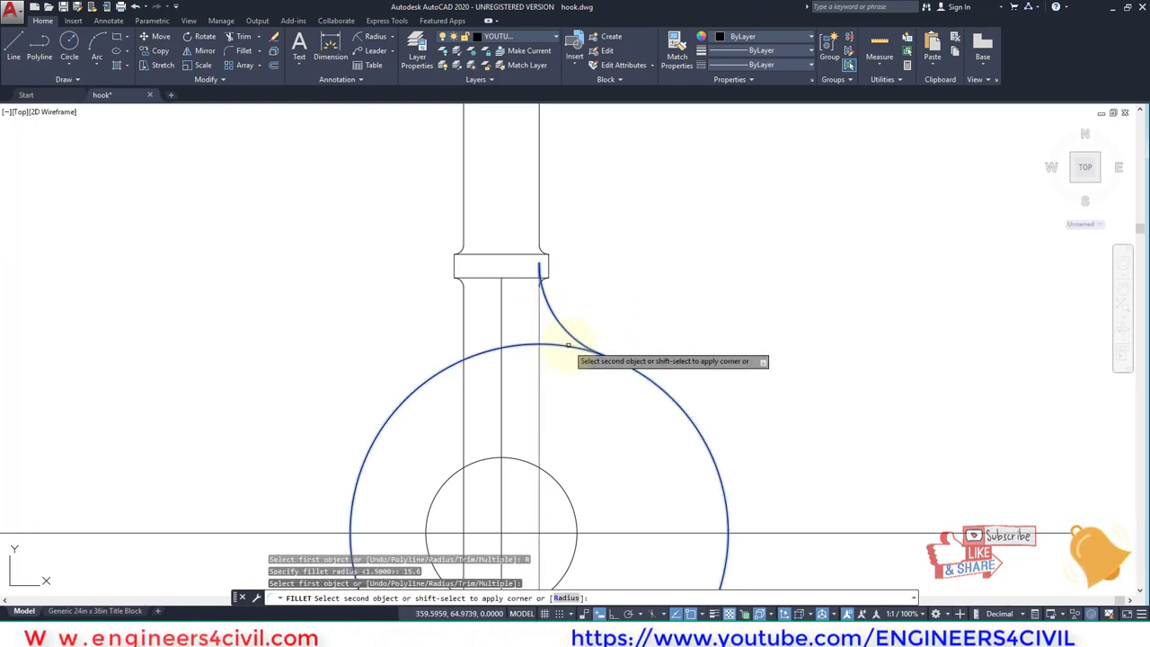
{"action": "left_click", "coordinate": [573, 343]}
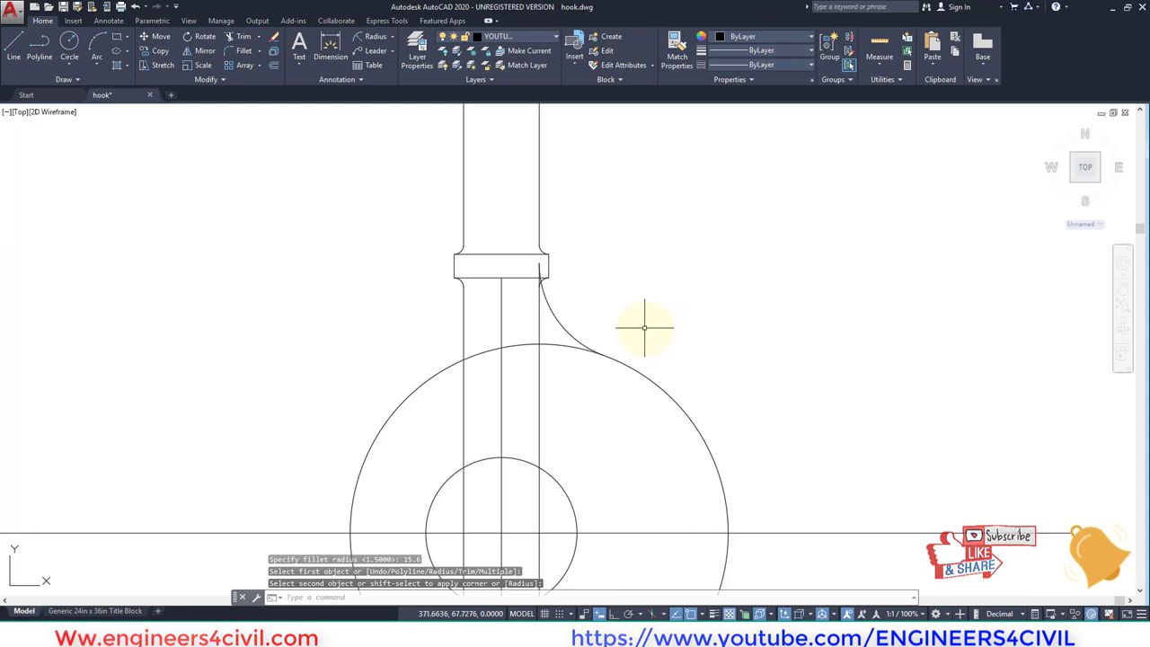
{"action": "scroll", "coordinate": [644, 327], "scroll_direction": "down", "scroll_amount": 4}
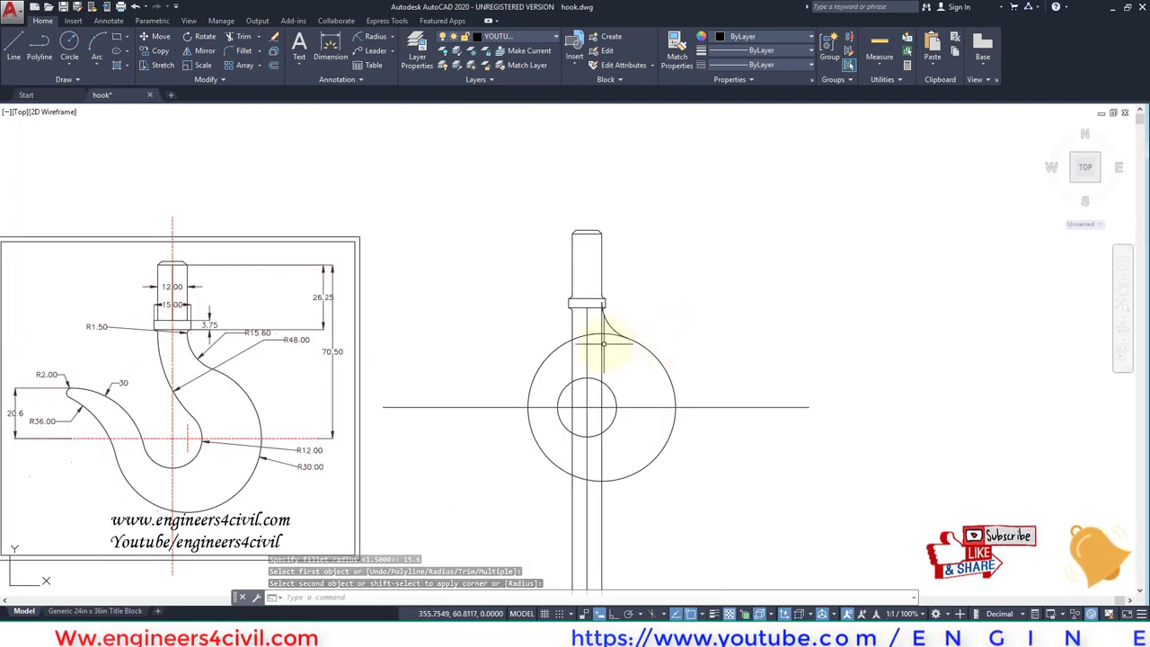
{"action": "scroll", "coordinate": [597, 312], "scroll_direction": "up", "scroll_amount": 8}
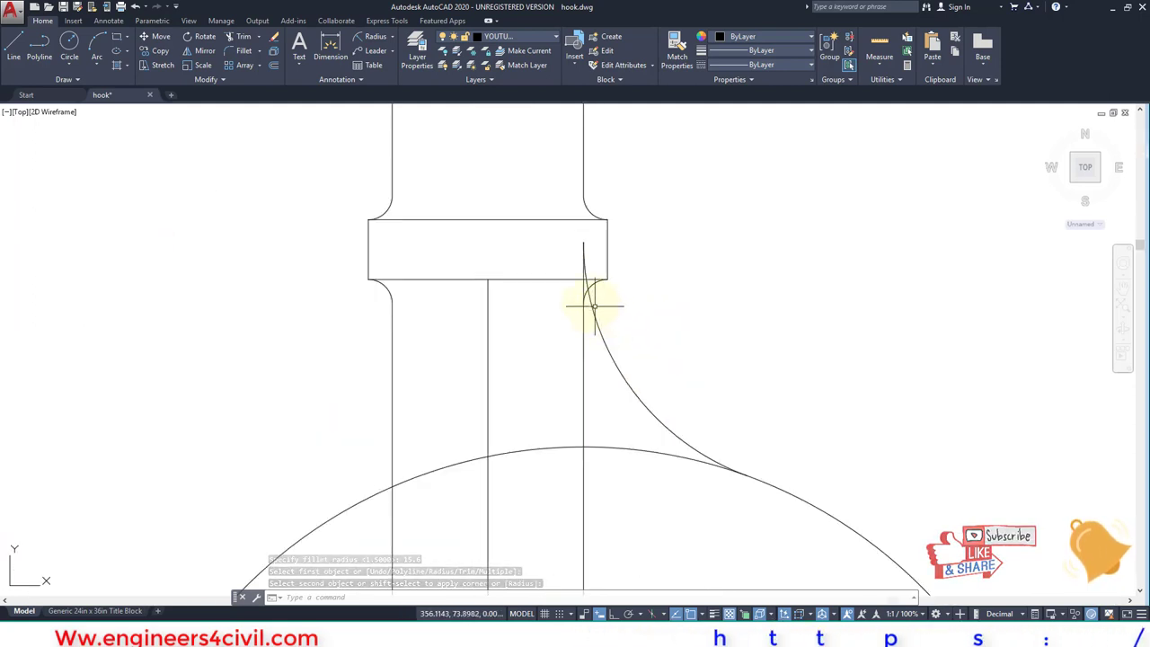
{"action": "scroll", "coordinate": [593, 306], "scroll_direction": "up", "scroll_amount": 3}
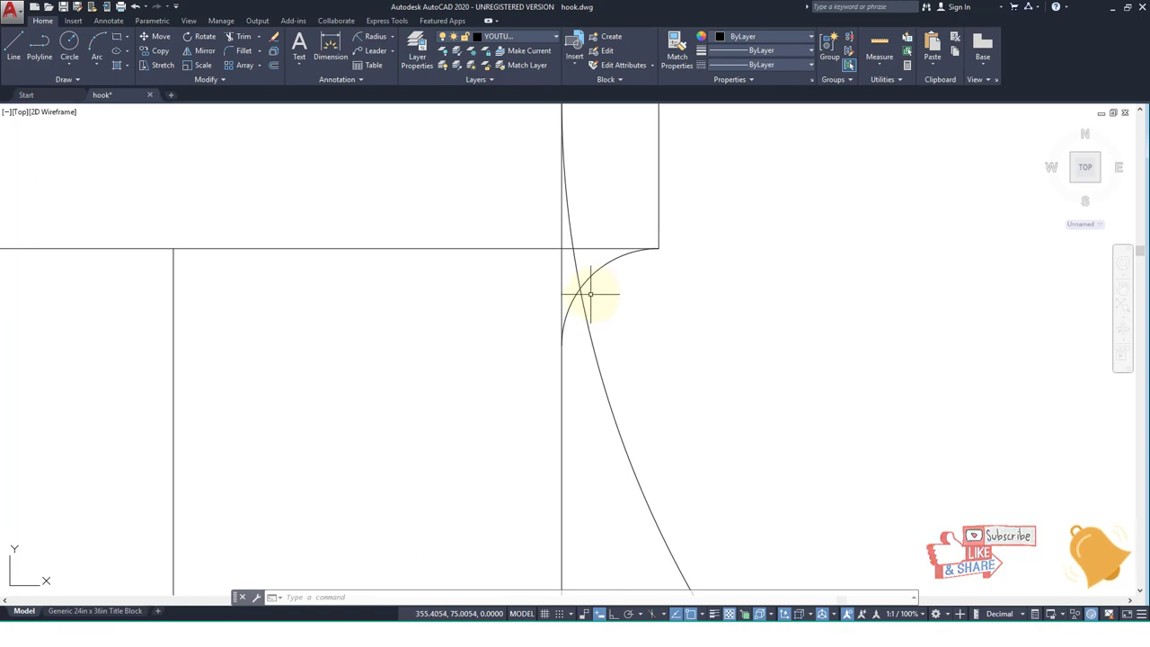
Trim the circle arcs running into the collar and between the shaft and fillet
{"action": "key", "text": "Escape"}
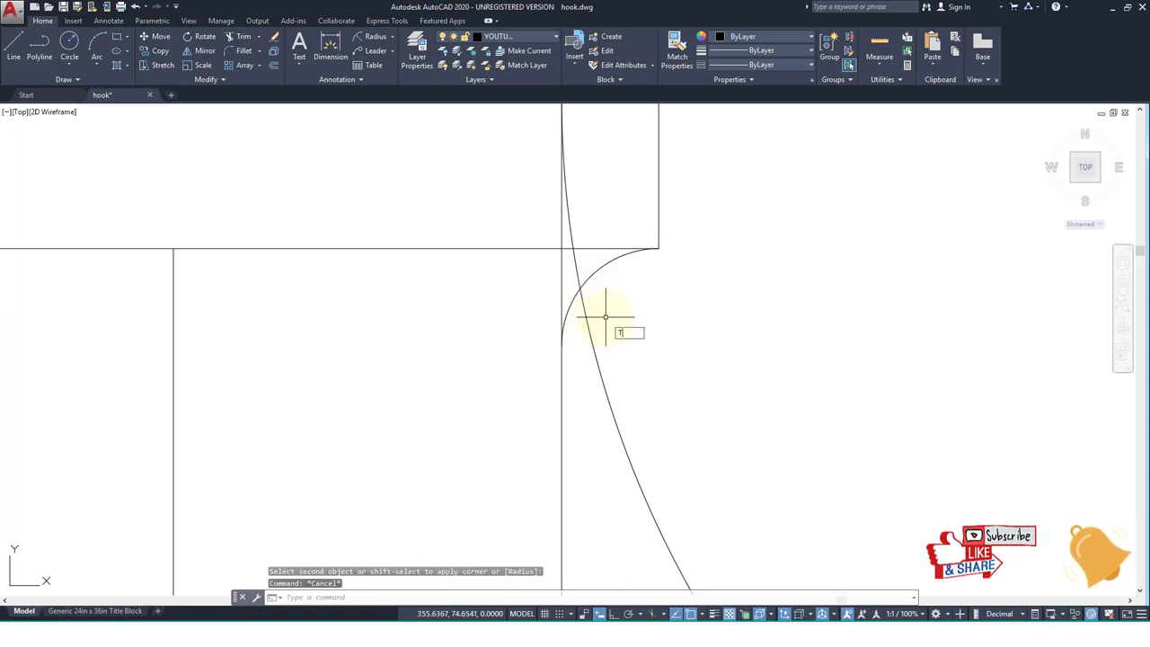
{"action": "type", "text": "tr"}
{"action": "key", "text": "Return"}
{"action": "left_click", "coordinate": [567, 302]}
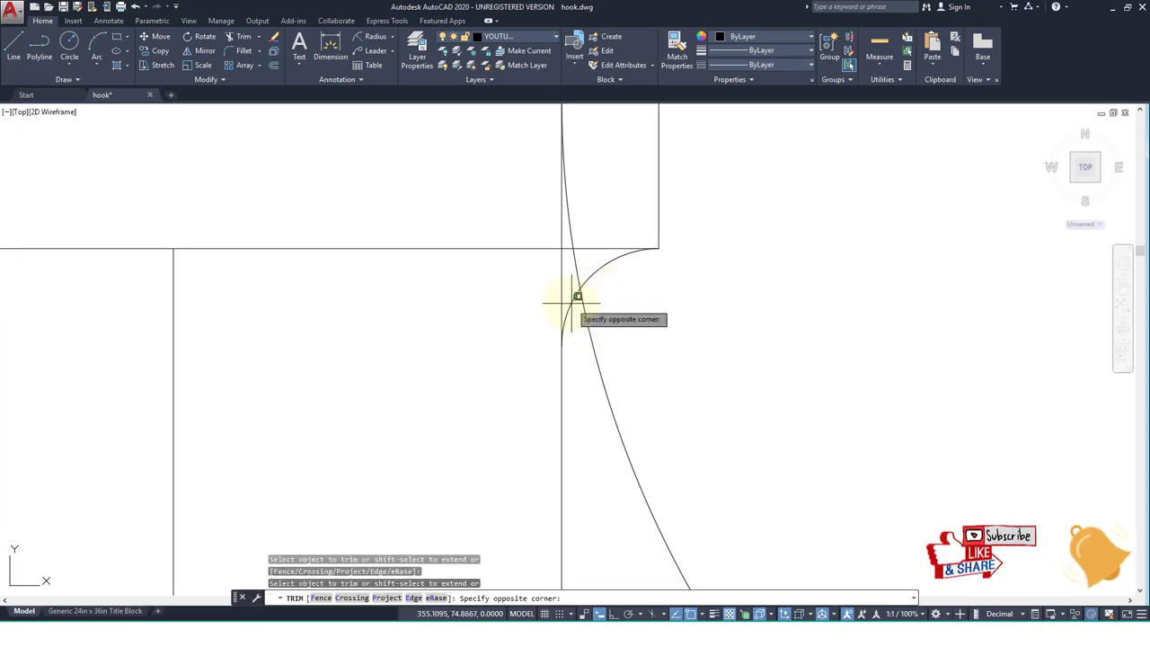
{"action": "left_click", "coordinate": [572, 303]}
{"action": "left_click", "coordinate": [572, 229]}
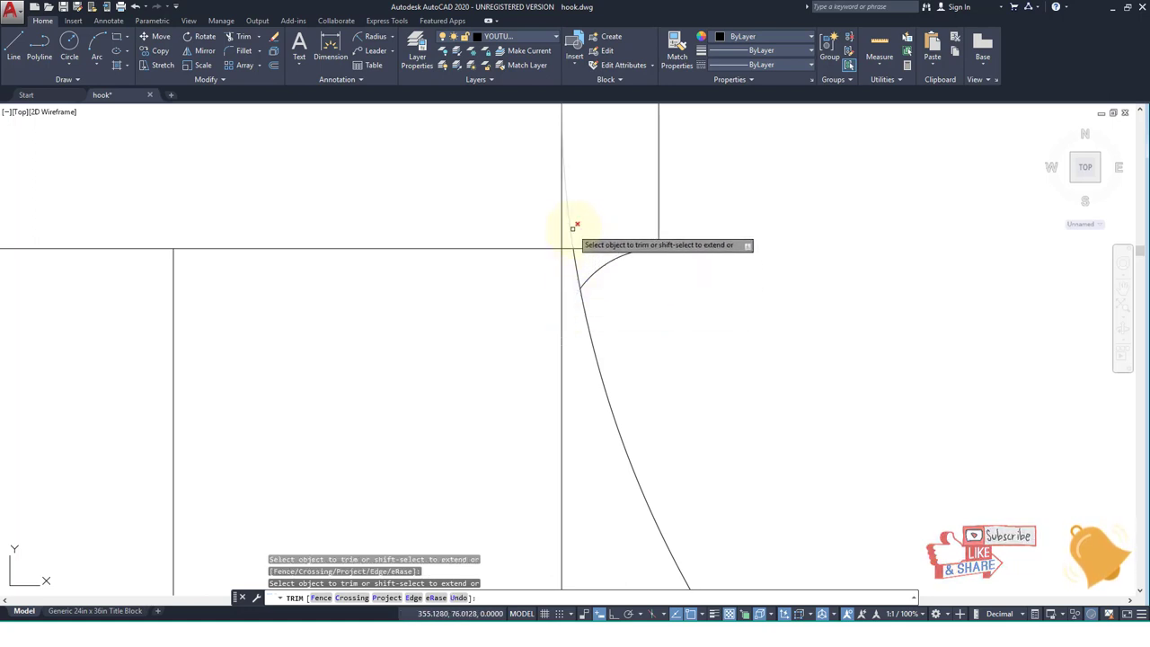
{"action": "scroll", "coordinate": [603, 302], "scroll_direction": "down", "scroll_amount": 2}
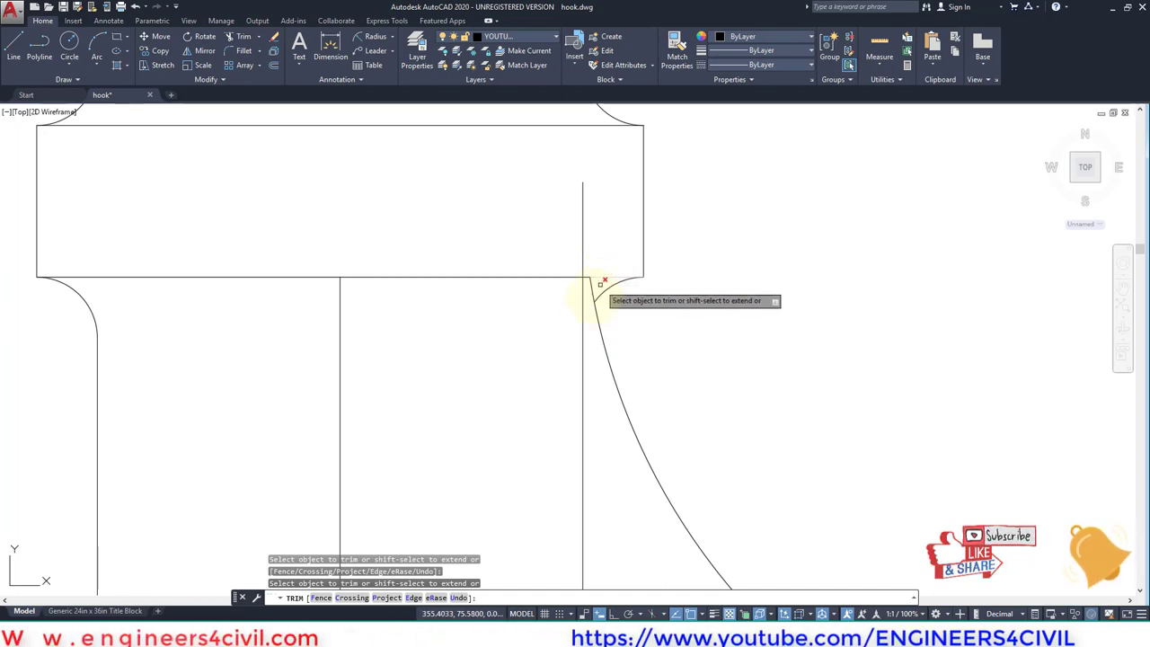
{"action": "left_click", "coordinate": [582, 316]}
{"action": "scroll", "coordinate": [620, 346], "scroll_direction": "down", "scroll_amount": 5}
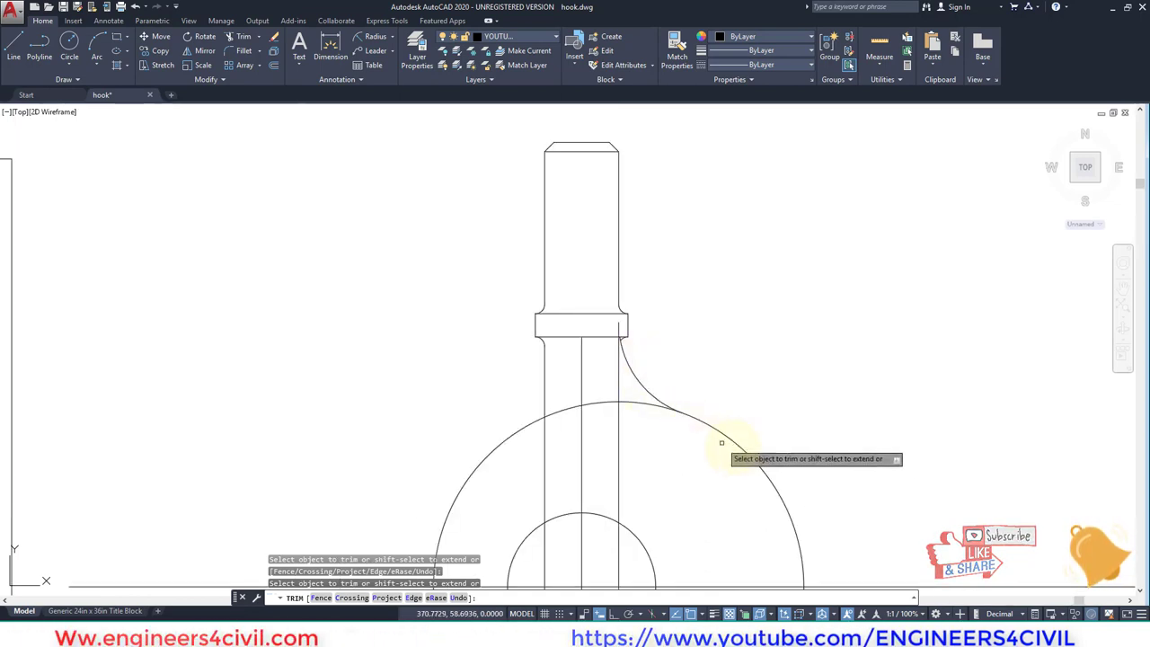
{"action": "left_click", "coordinate": [634, 405]}
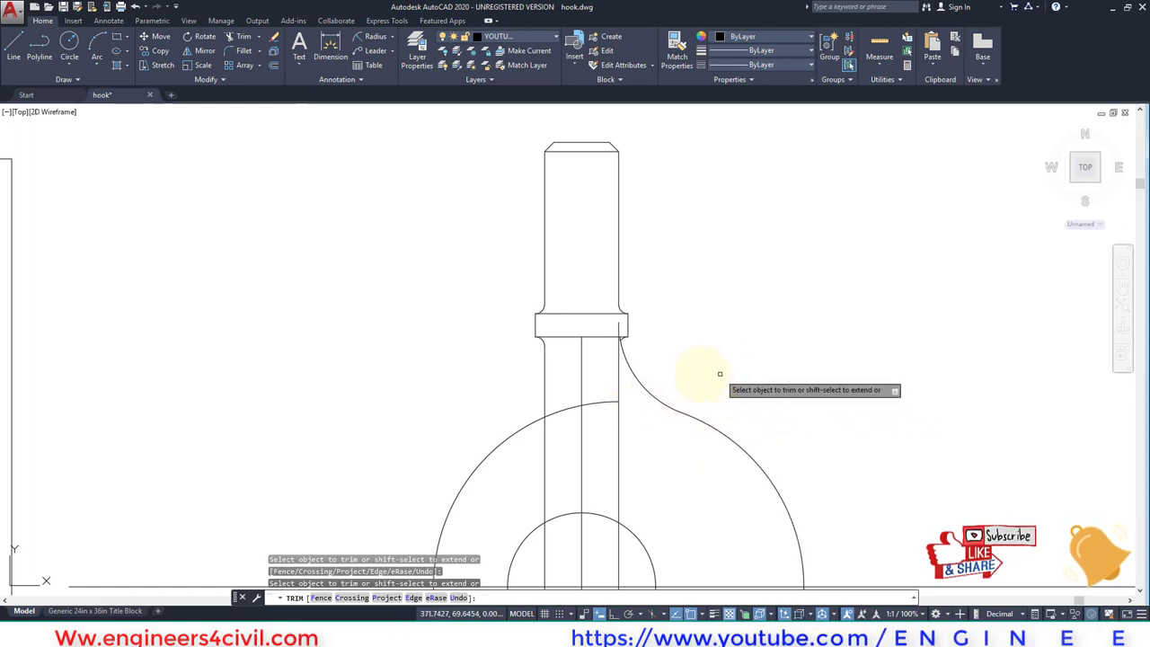
{"action": "scroll", "coordinate": [617, 346], "scroll_direction": "up", "scroll_amount": 4}
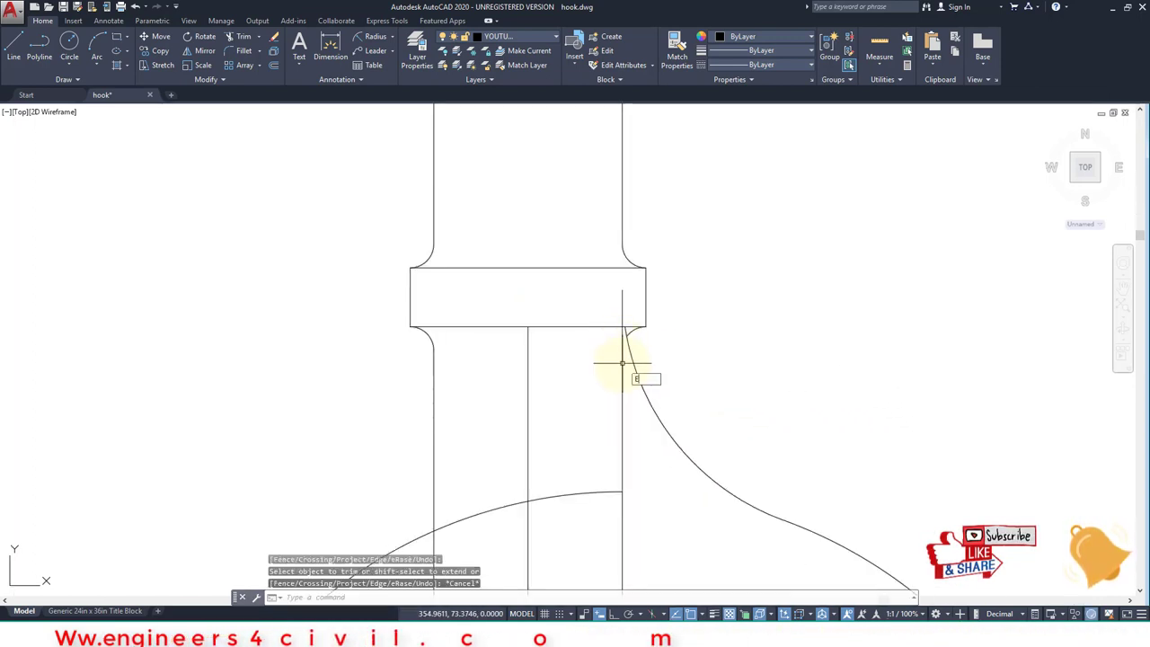
Erase the leftover right shank line below the collar
{"action": "type", "text": "e"}
{"action": "key", "text": "Return"}
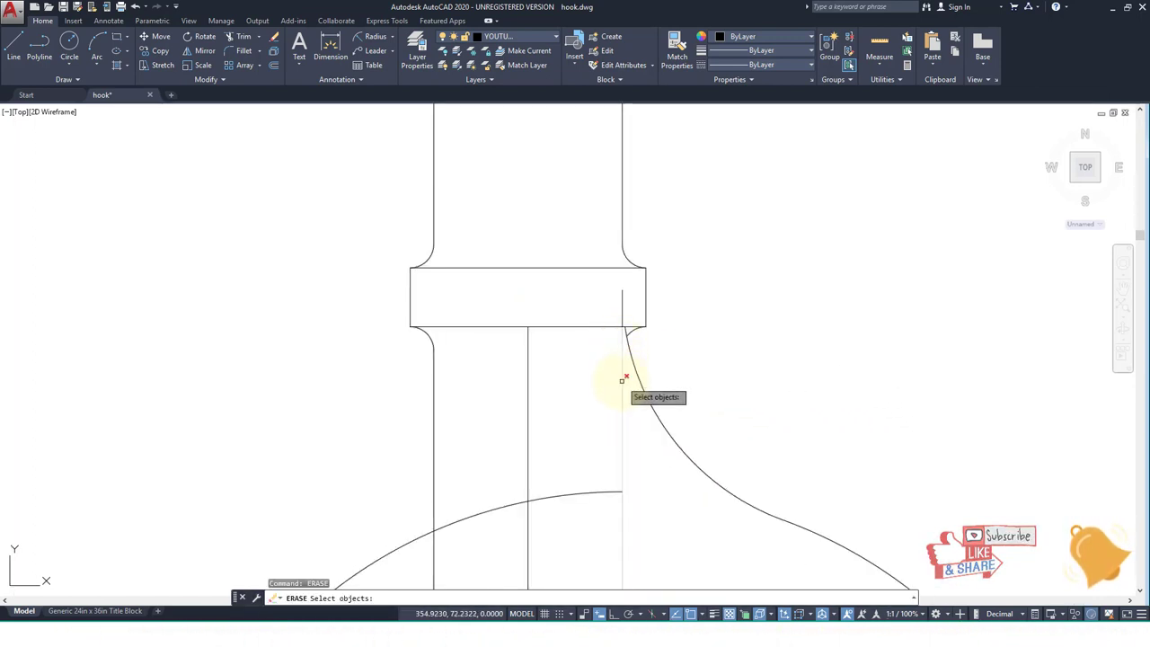
{"action": "left_click", "coordinate": [621, 380]}
{"action": "key", "text": "Return"}
{"action": "scroll", "coordinate": [621, 308], "scroll_direction": "down", "scroll_amount": 2}
{"action": "scroll", "coordinate": [662, 321], "scroll_direction": "down", "scroll_amount": 2}
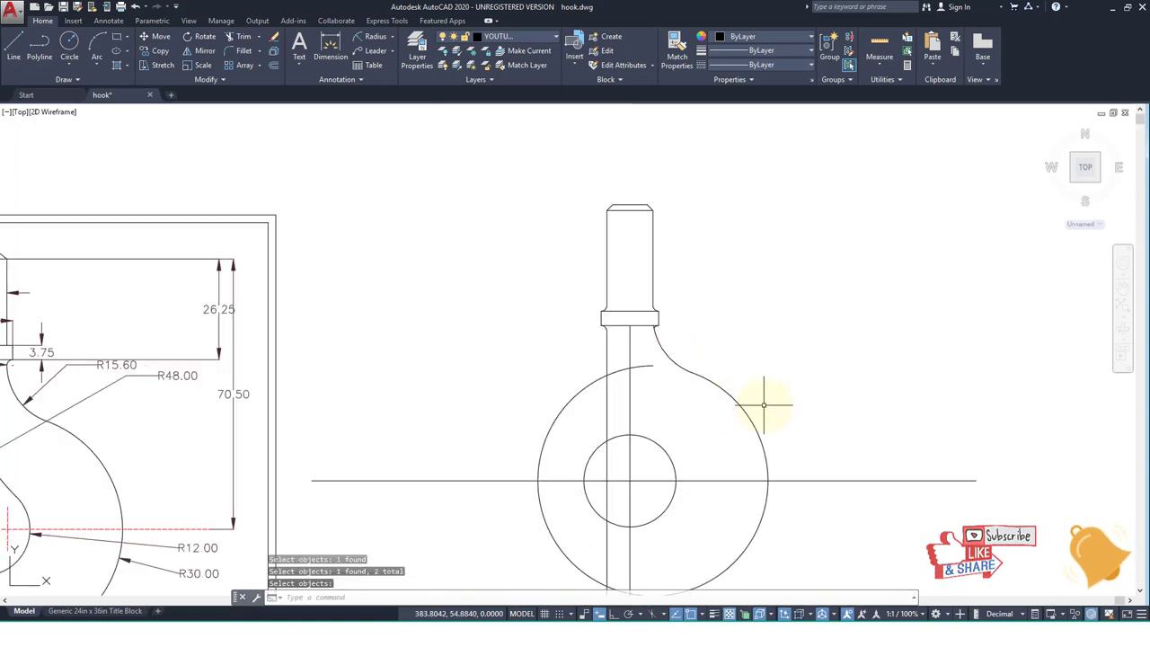
{"action": "scroll", "coordinate": [698, 362], "scroll_direction": "up", "scroll_amount": 5}
{"action": "scroll", "coordinate": [687, 335], "scroll_direction": "up", "scroll_amount": 2}
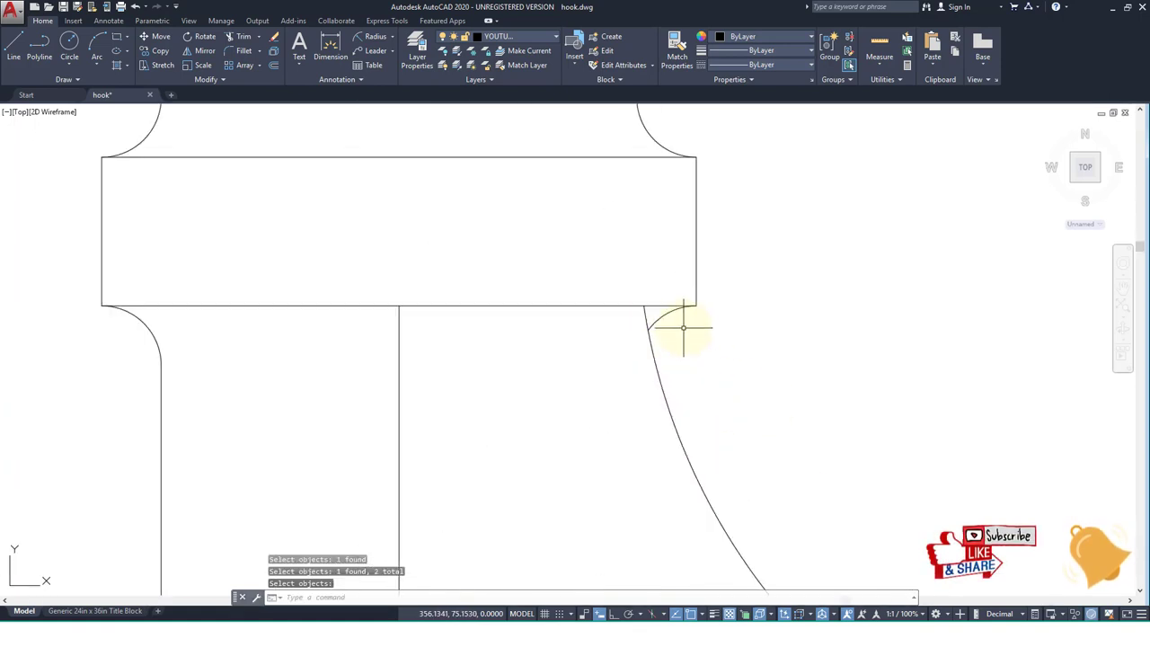
Start another trim with every object as a cutting edge
{"action": "type", "text": "Tr"}
{"action": "key", "text": "Return"}
{"action": "key", "text": "Return"}
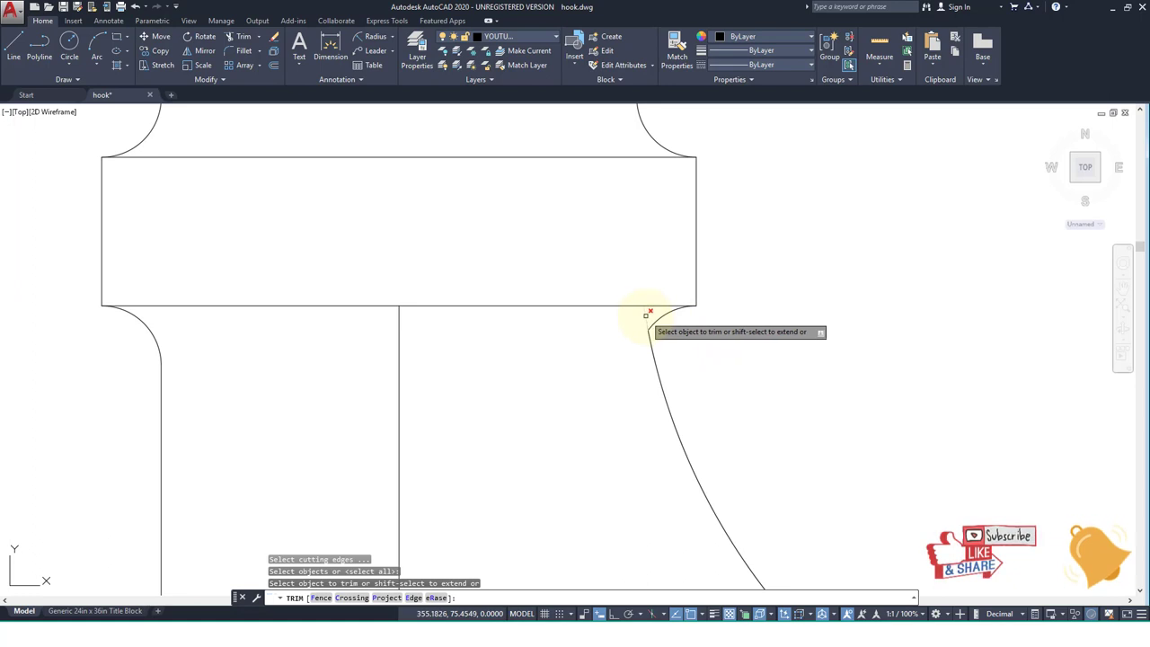
{"action": "key", "text": "Return"}
{"action": "scroll", "coordinate": [647, 315], "scroll_direction": "down", "scroll_amount": 2}
{"action": "scroll", "coordinate": [688, 336], "scroll_direction": "down", "scroll_amount": 2}
{"action": "scroll", "coordinate": [713, 436], "scroll_direction": "up", "scroll_amount": 1}
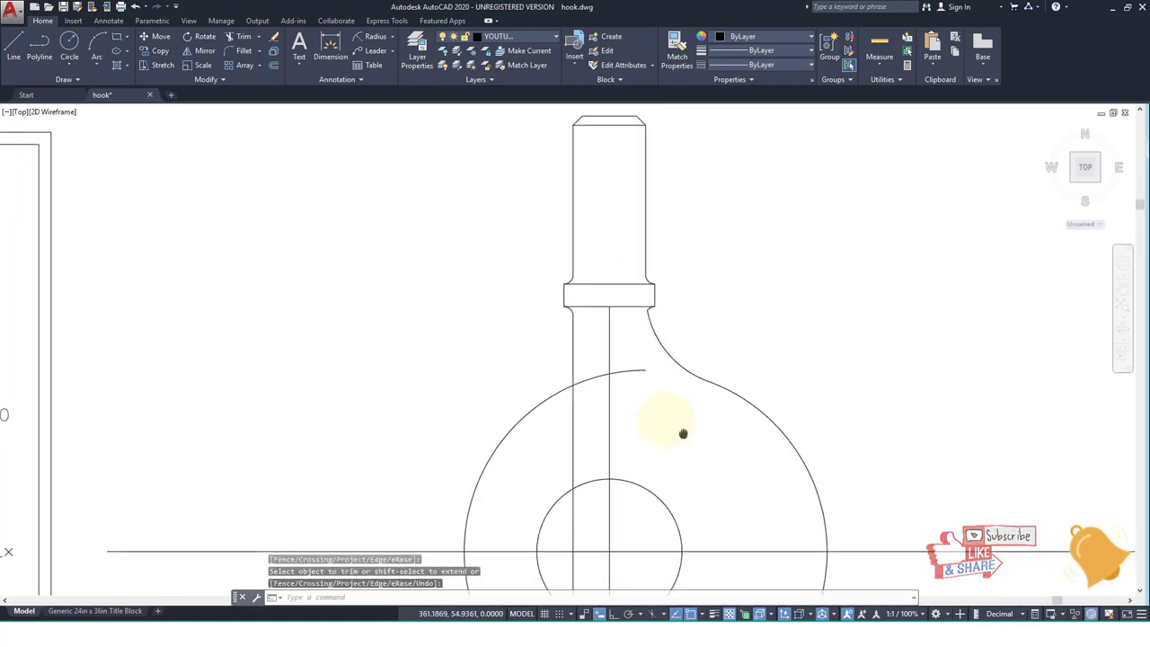
{"action": "scroll", "coordinate": [682, 433], "scroll_direction": "up", "scroll_amount": 1}
{"action": "scroll", "coordinate": [650, 410], "scroll_direction": "down", "scroll_amount": 2}
{"action": "middle_click_drag", "start_coordinate": [667, 457], "coordinate": [734, 428]}
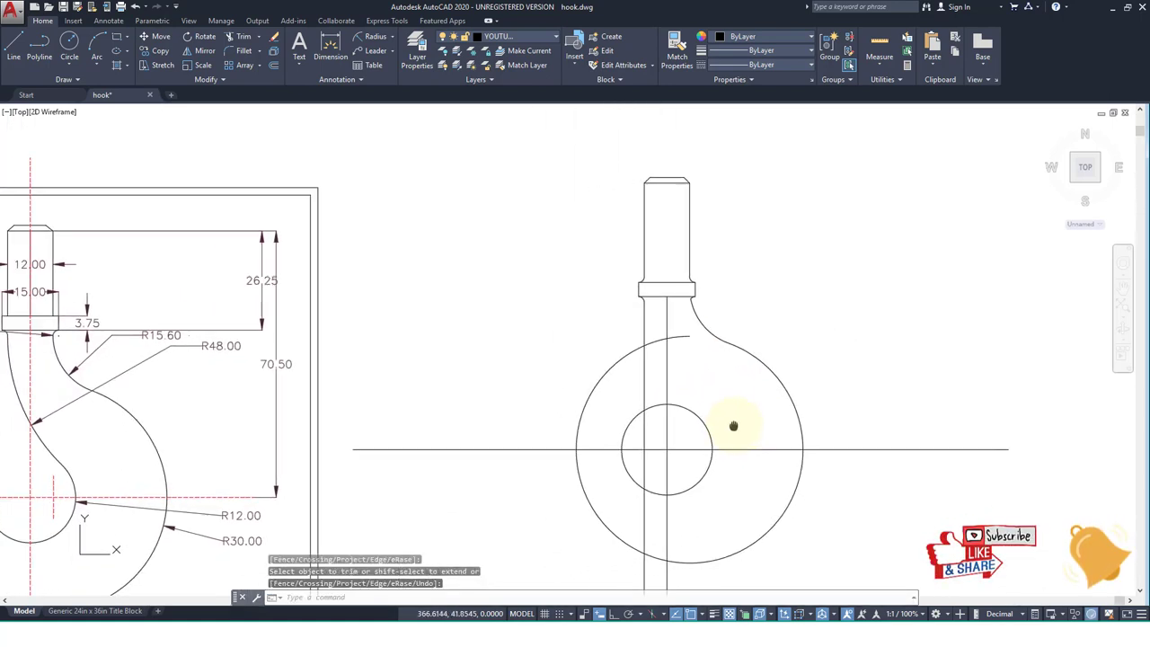
{"action": "scroll", "coordinate": [636, 452], "scroll_direction": "up", "scroll_amount": 1}
{"action": "middle_click_drag", "start_coordinate": [637, 452], "coordinate": [818, 373]}
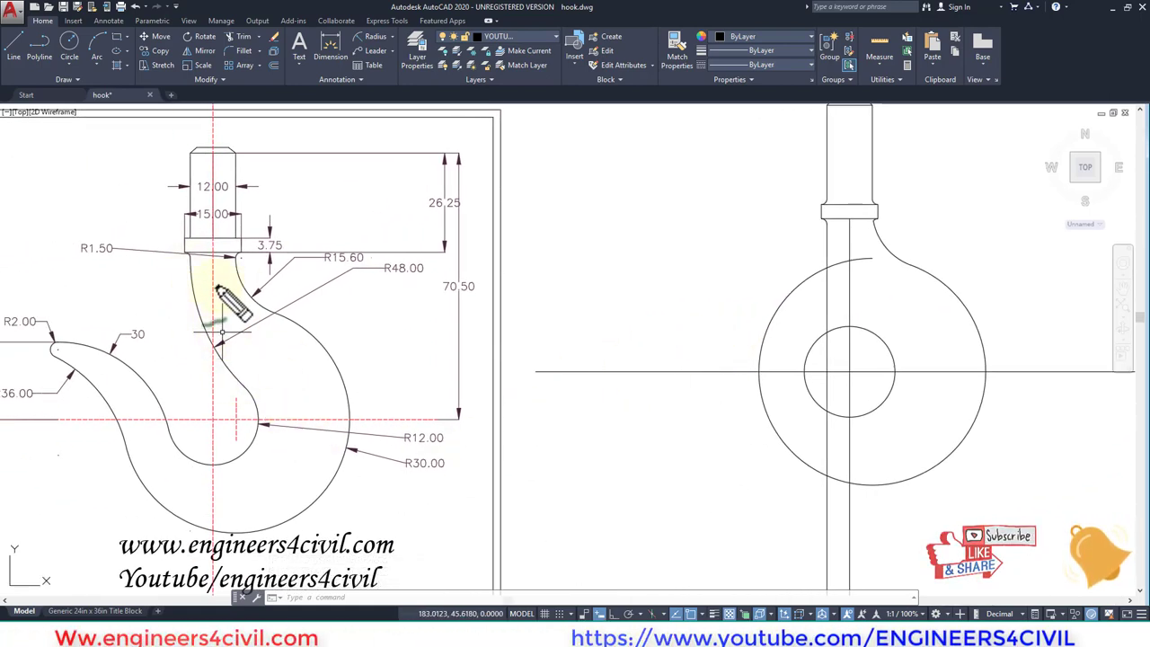
{"action": "mouse_move", "coordinate": [189, 259]}
{"action": "left_mouse_down"}
{"action": "mouse_move", "coordinate": [230, 368]}
{"action": "mouse_move", "coordinate": [364, 373]}
{"action": "mouse_move", "coordinate": [429, 273]}
{"action": "left_mouse_up"}
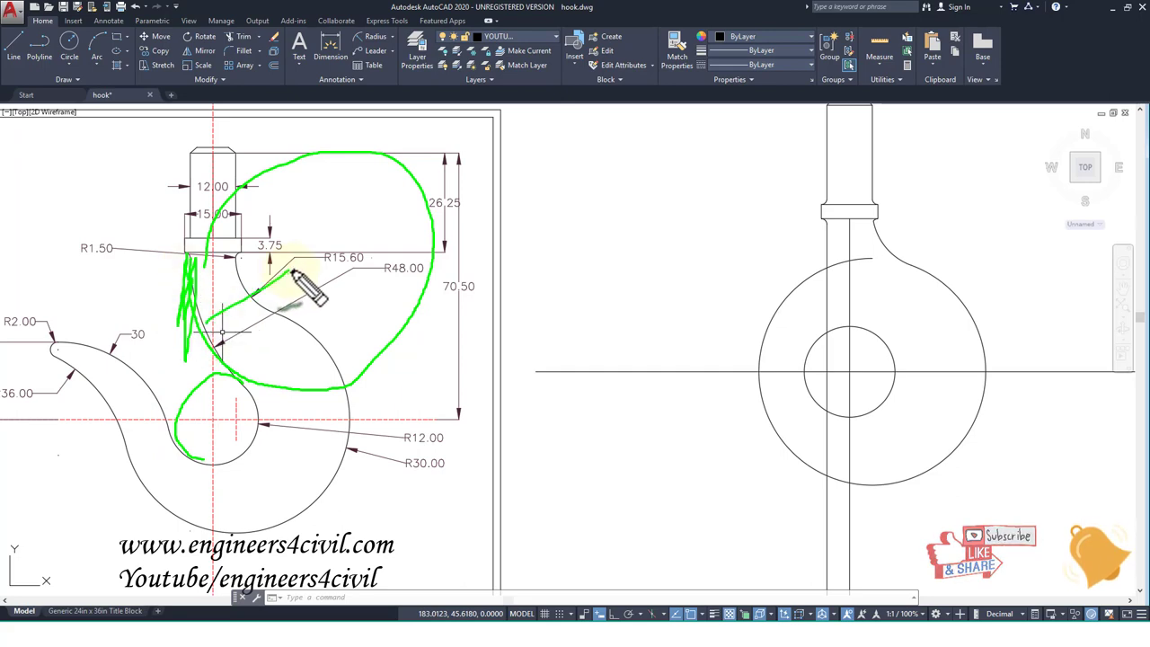
{"action": "key", "text": "Escape"}
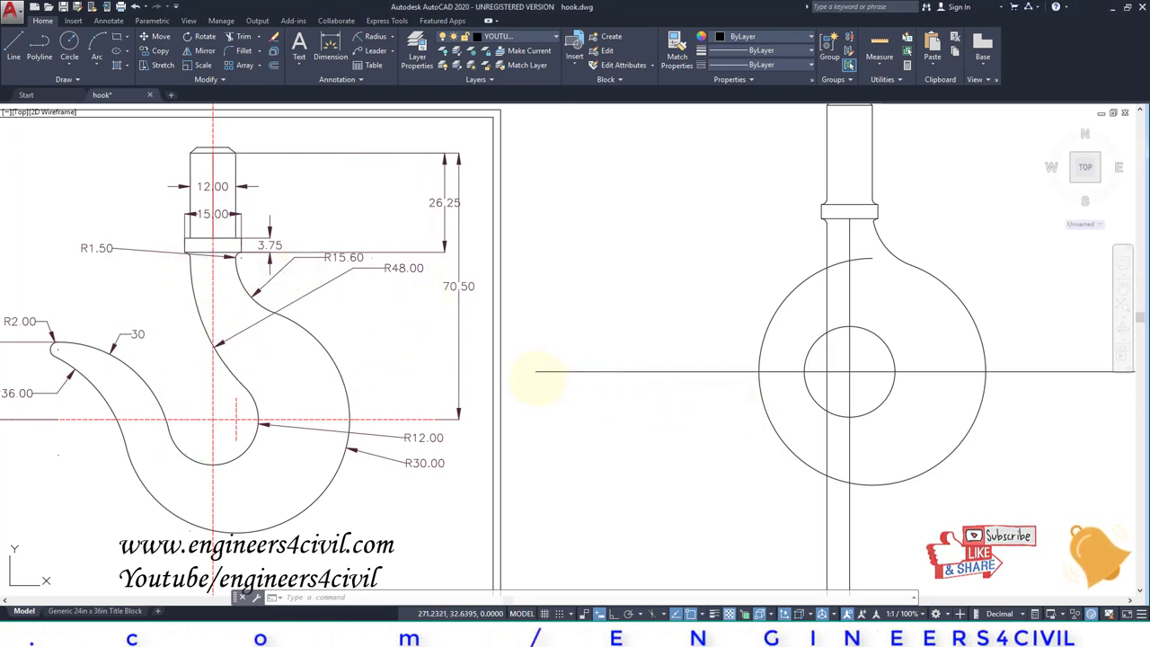
{"action": "middle_click_drag", "start_coordinate": [731, 372], "coordinate": [544, 360]}
Draw a radius-48 Ttr circle tangent to the R30 circle and the vertical shaft line
{"action": "type", "text": "c"}
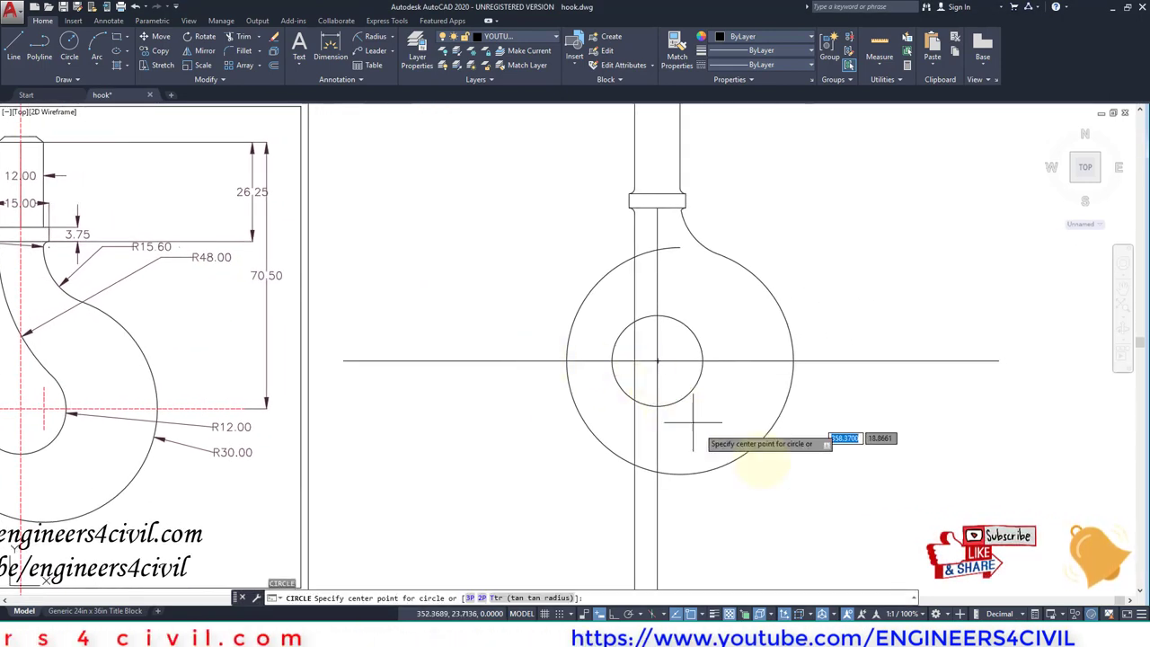
{"action": "key", "text": "Return"}
{"action": "type", "text": "t"}
{"action": "key", "text": "Return"}
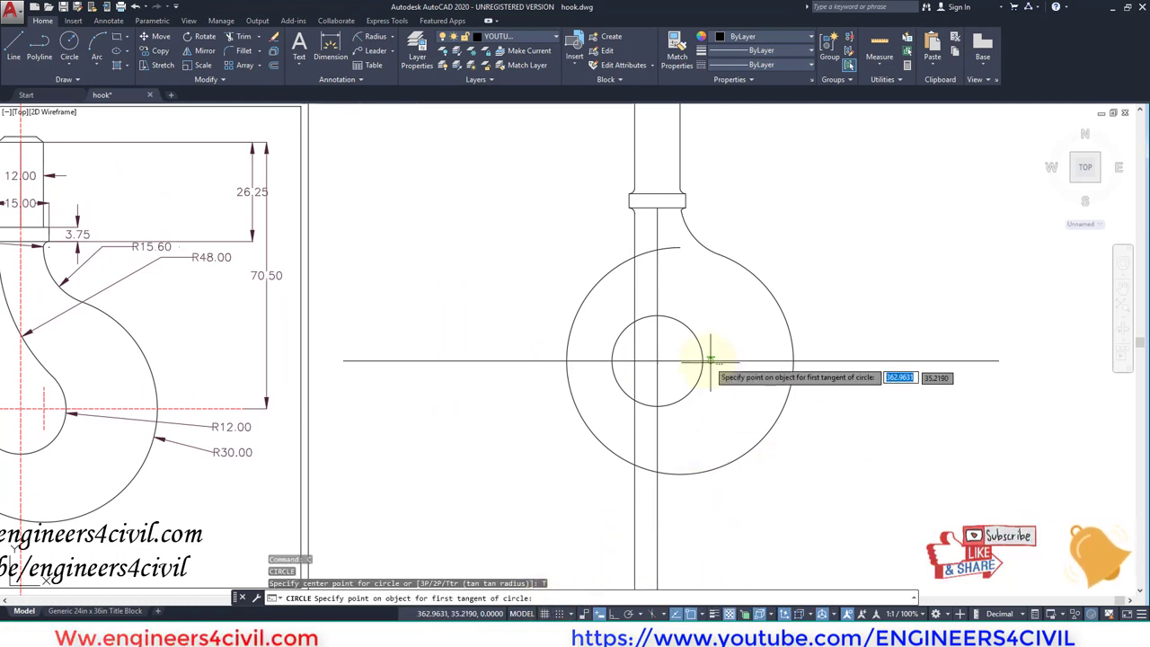
{"action": "left_click", "coordinate": [676, 318]}
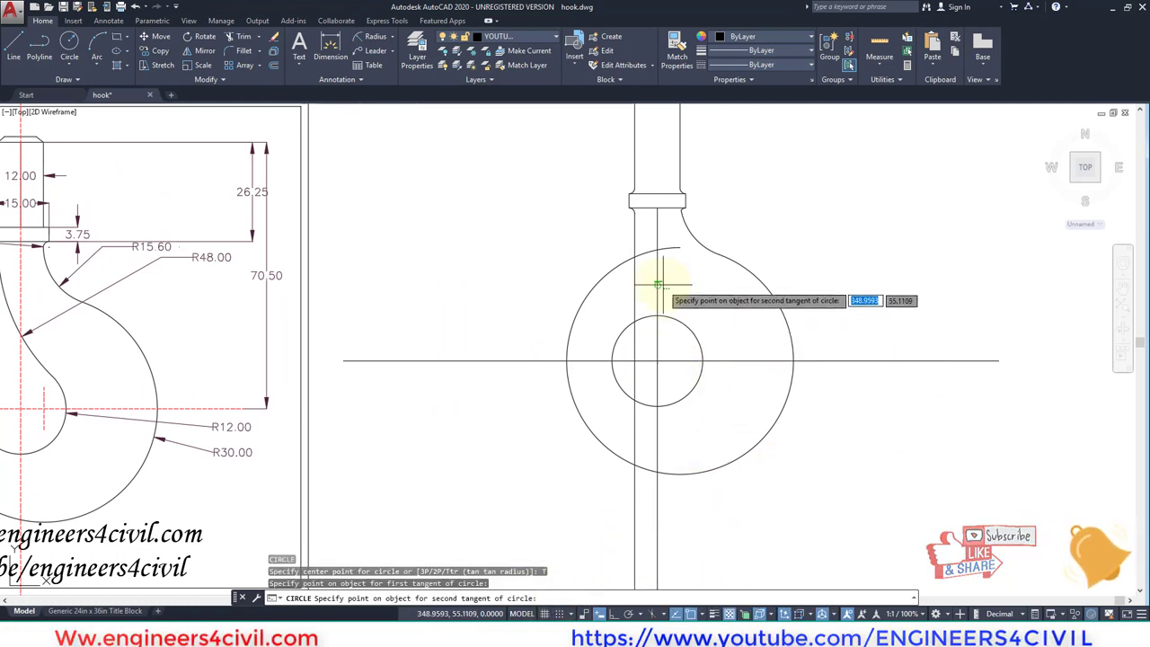
{"action": "left_click", "coordinate": [635, 242]}
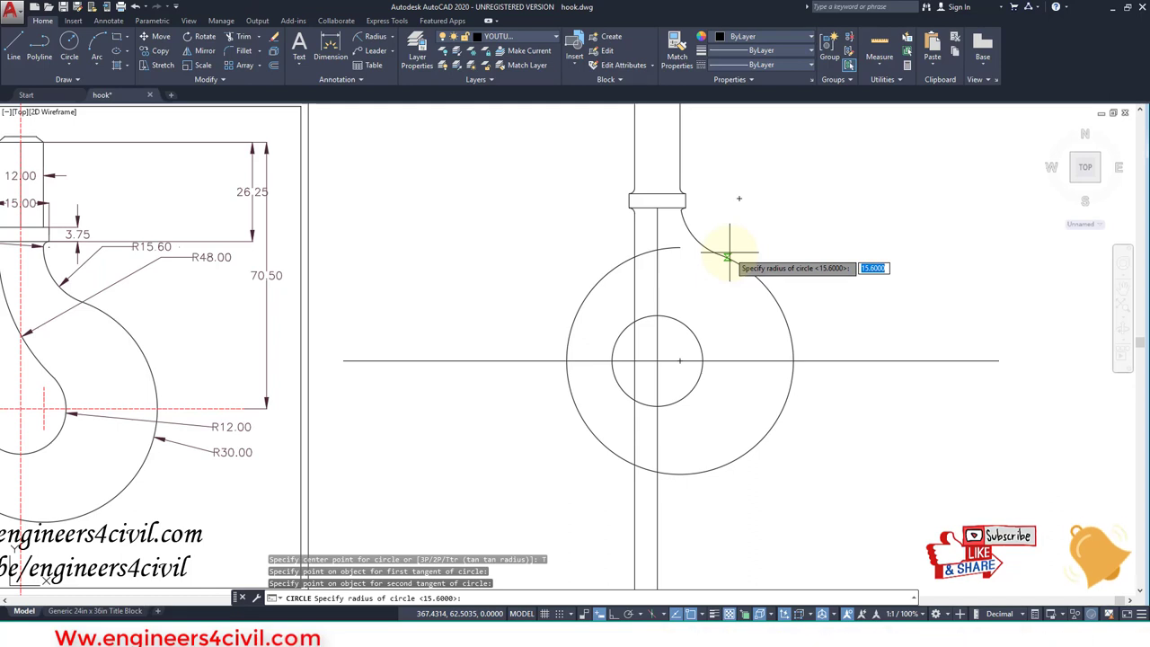
{"action": "type", "text": "48"}
{"action": "key", "text": "Return"}
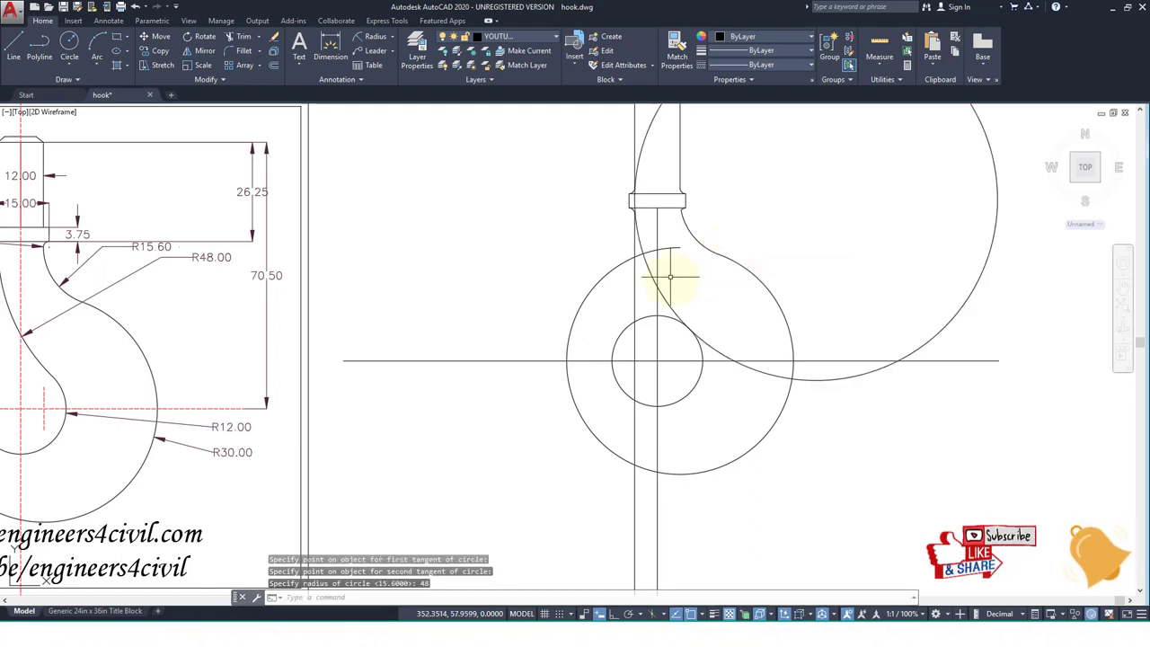
{"action": "scroll", "coordinate": [662, 229], "scroll_direction": "up", "scroll_amount": 3}
{"action": "scroll", "coordinate": [620, 229], "scroll_direction": "down", "scroll_amount": 1}
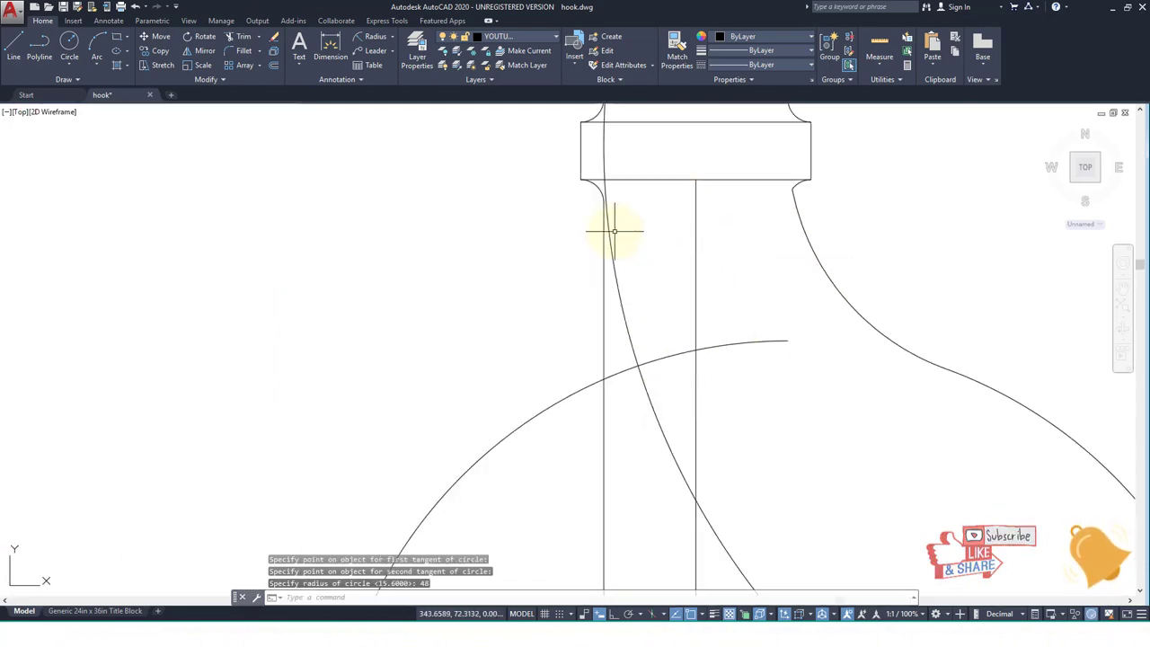
{"action": "scroll", "coordinate": [637, 247], "scroll_direction": "down", "scroll_amount": 2}
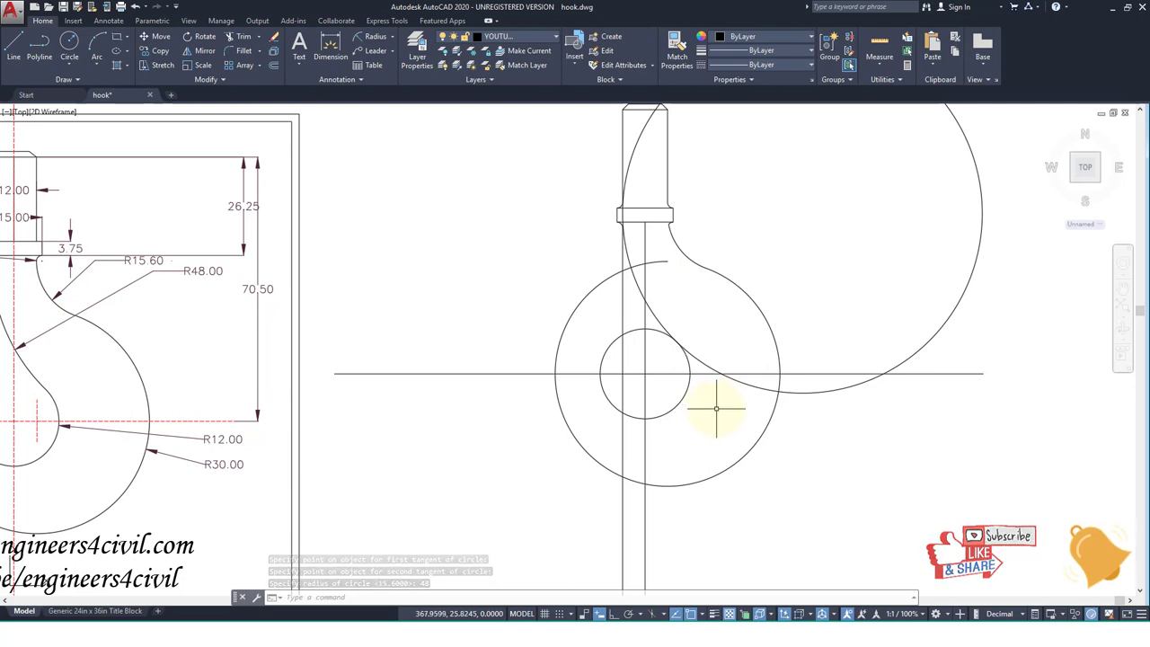
{"action": "type", "text": "Tr"}
{"action": "key", "text": "Return"}
{"action": "key", "text": "Return"}
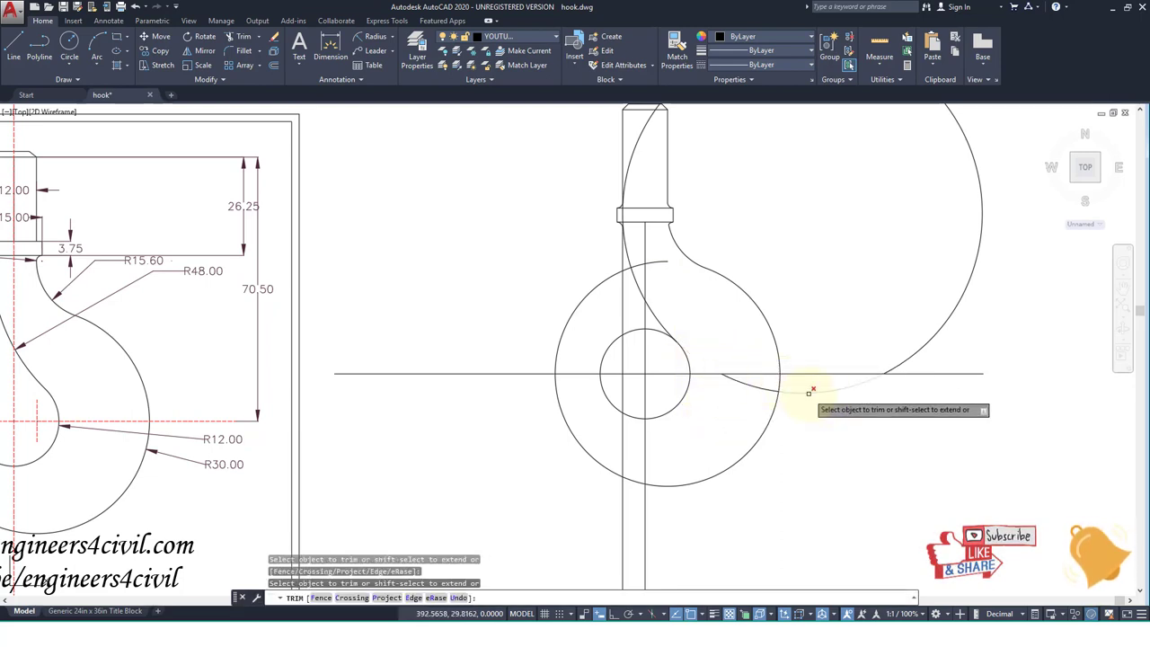
Trim away the unwanted outer part of the R48 circle, leaving the inner arc
{"action": "left_click", "coordinate": [808, 393]}
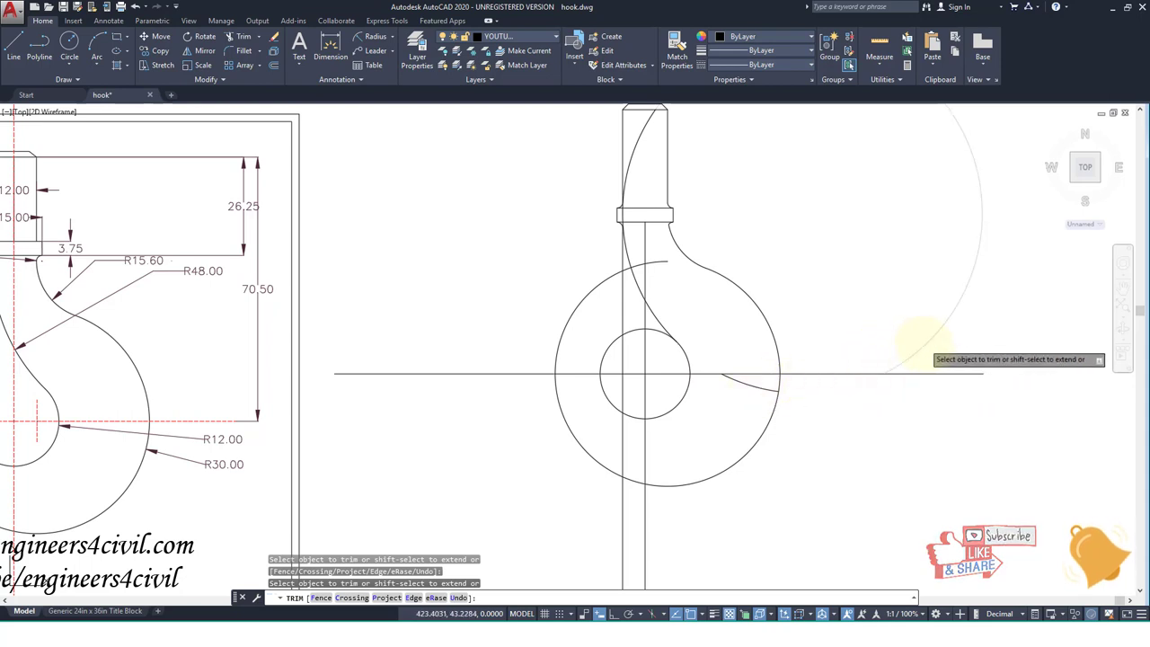
{"action": "scroll", "coordinate": [764, 293], "scroll_direction": "up", "scroll_amount": 1}
{"action": "scroll", "coordinate": [673, 243], "scroll_direction": "up", "scroll_amount": 1}
{"action": "scroll", "coordinate": [657, 224], "scroll_direction": "up", "scroll_amount": 1}
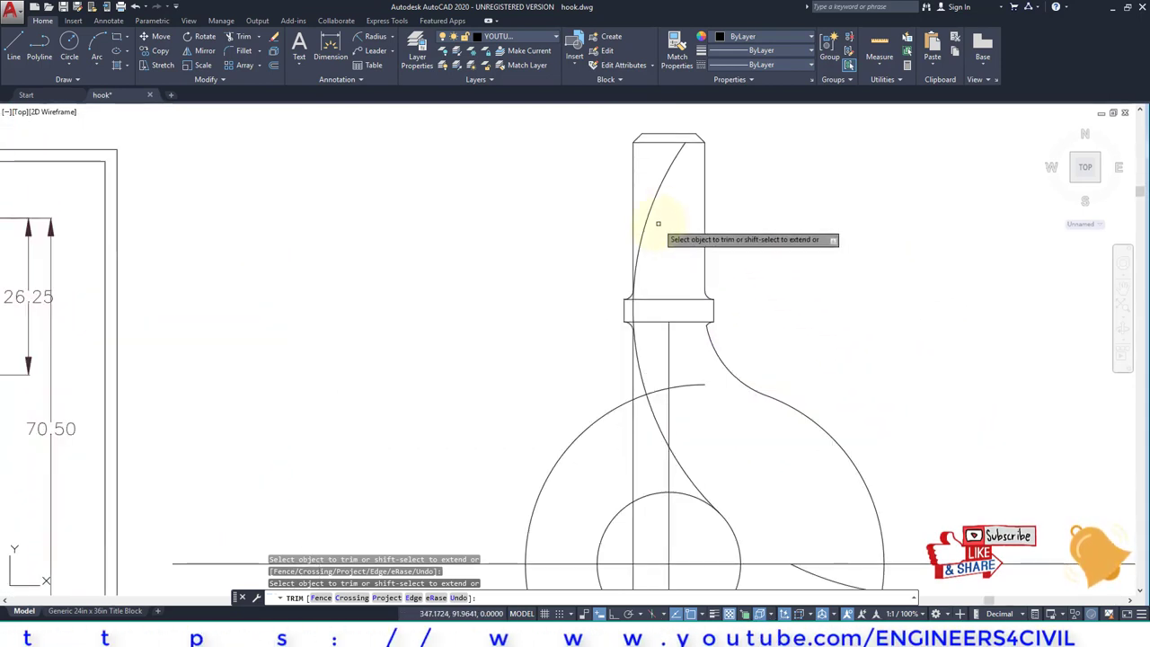
{"action": "middle_click_drag", "start_coordinate": [669, 402], "coordinate": [682, 317]}
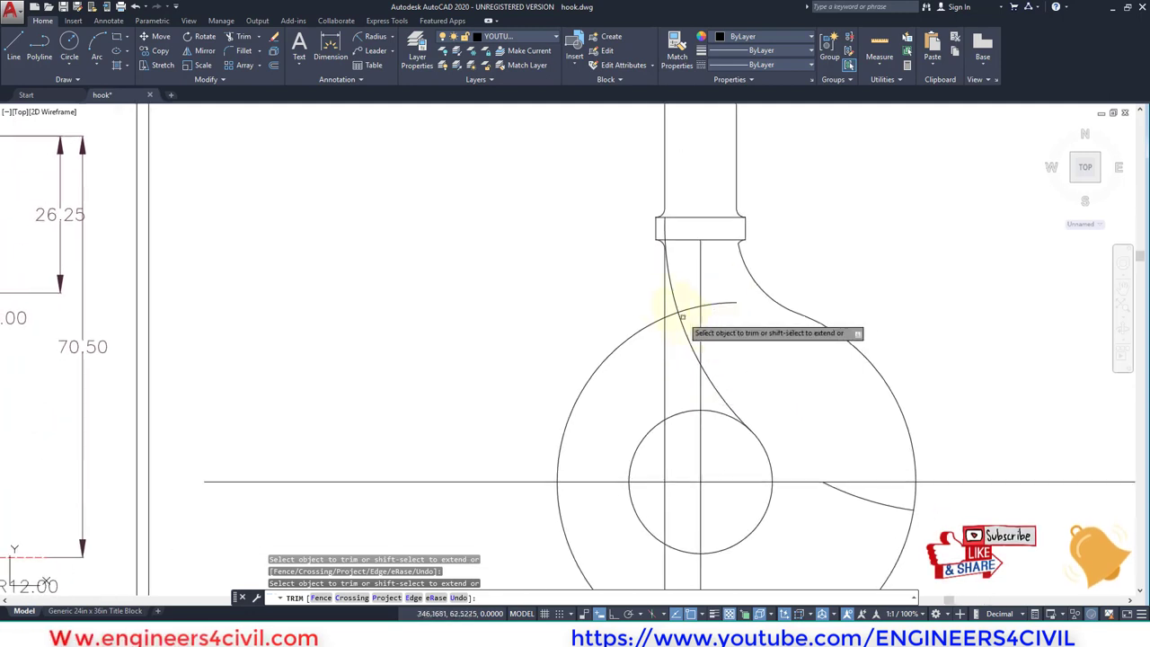
{"action": "scroll", "coordinate": [673, 303], "scroll_direction": "up", "scroll_amount": 1}
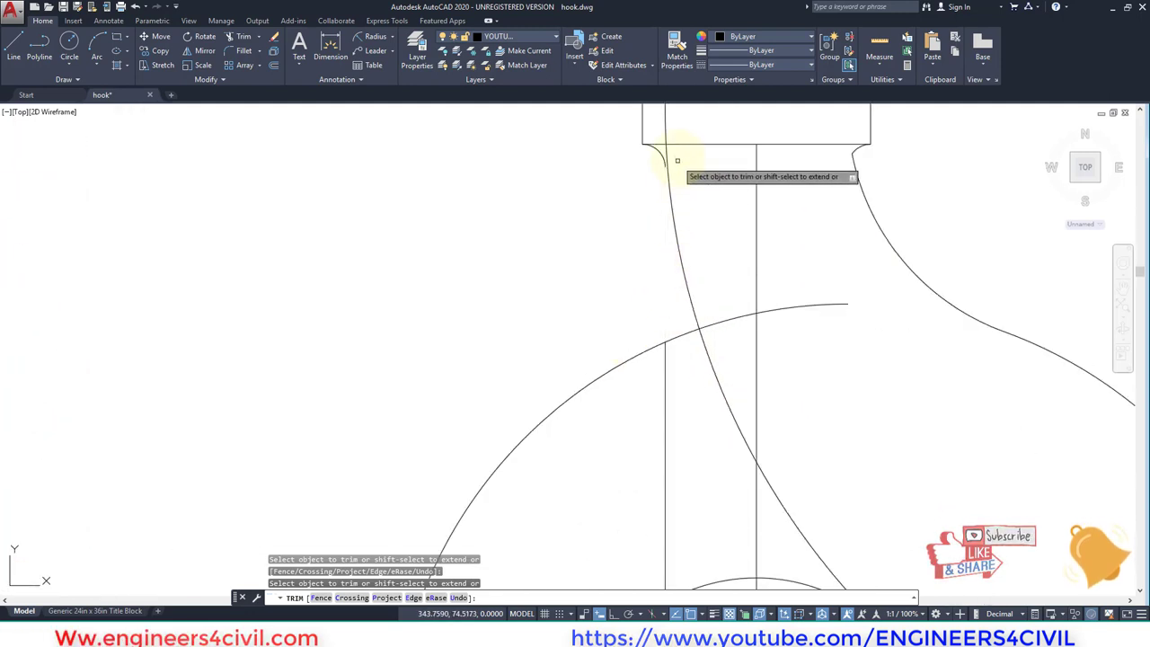
{"action": "middle_click_drag", "start_coordinate": [677, 159], "coordinate": [685, 299]}
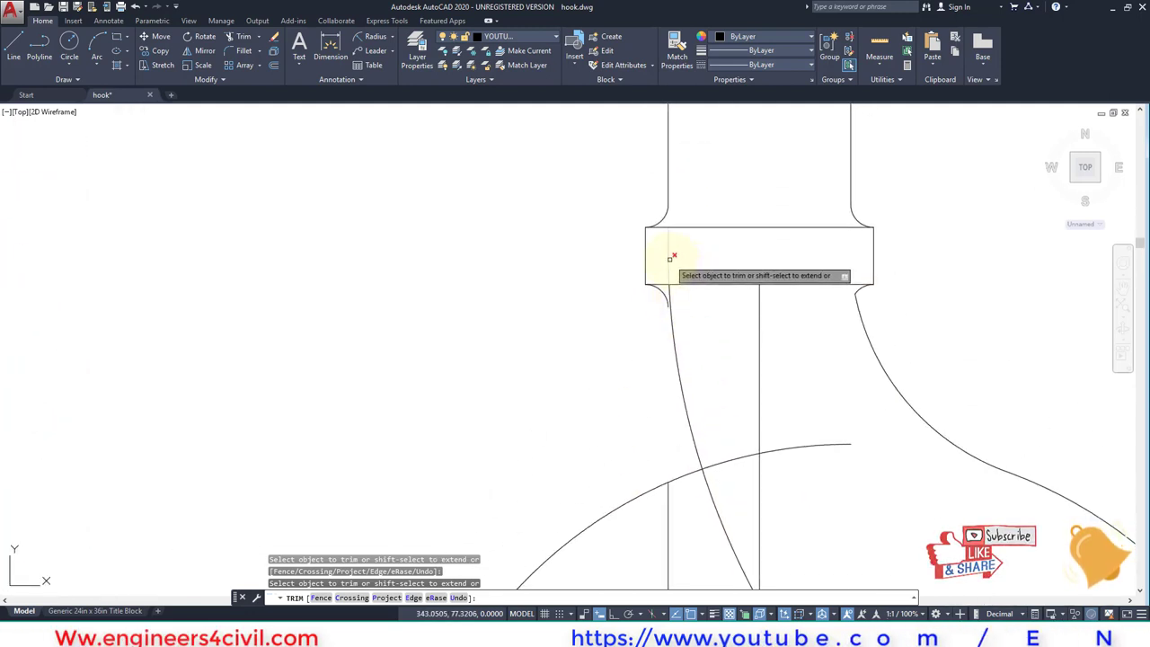
{"action": "scroll", "coordinate": [680, 313], "scroll_direction": "up", "scroll_amount": 1}
{"action": "scroll", "coordinate": [682, 312], "scroll_direction": "up", "scroll_amount": 3}
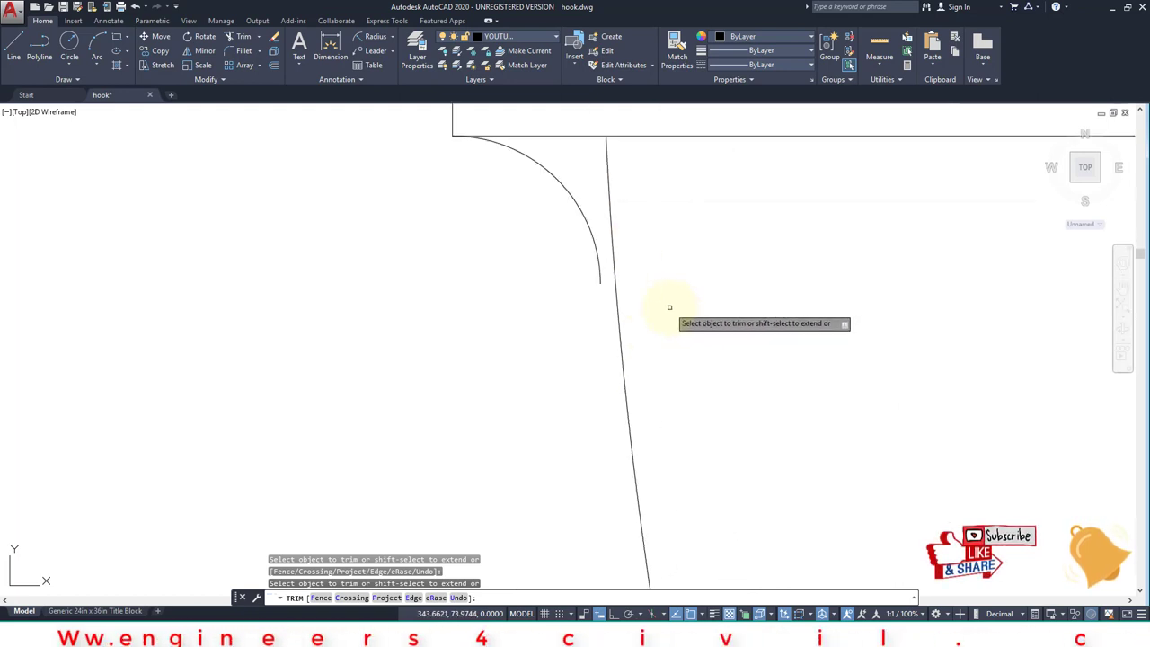
{"action": "middle_click_drag", "start_coordinate": [616, 300], "coordinate": [620, 332]}
{"action": "key", "text": "Return"}
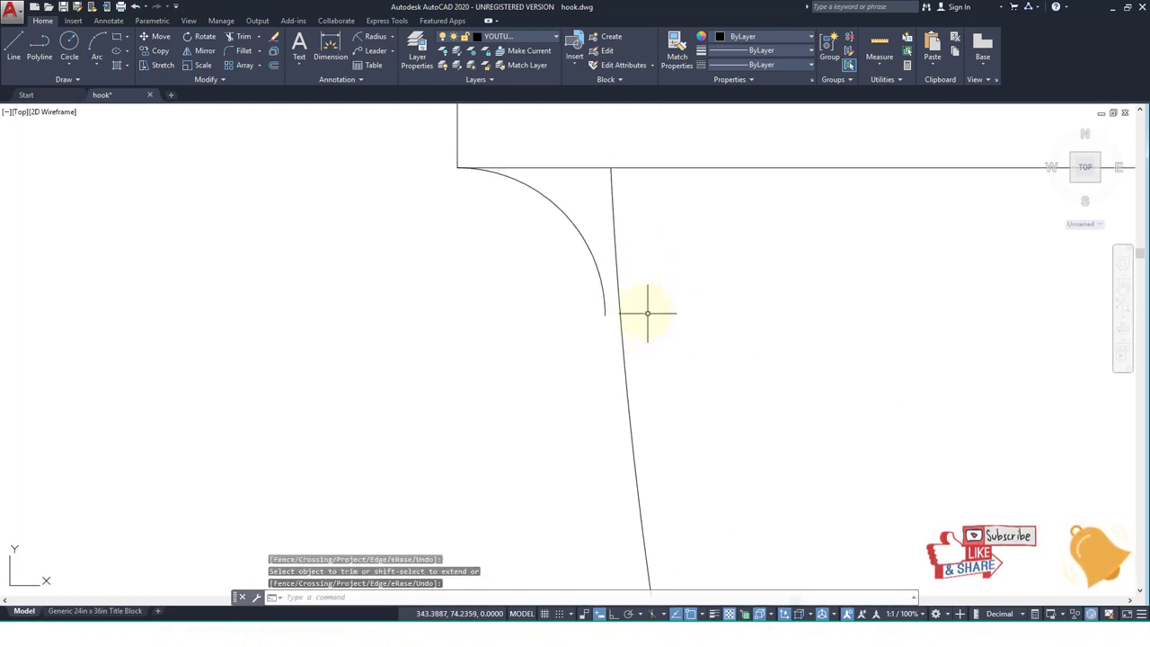
Select the fillet arc under the collar, then cancel the grip edit
{"action": "left_click", "coordinate": [603, 312]}
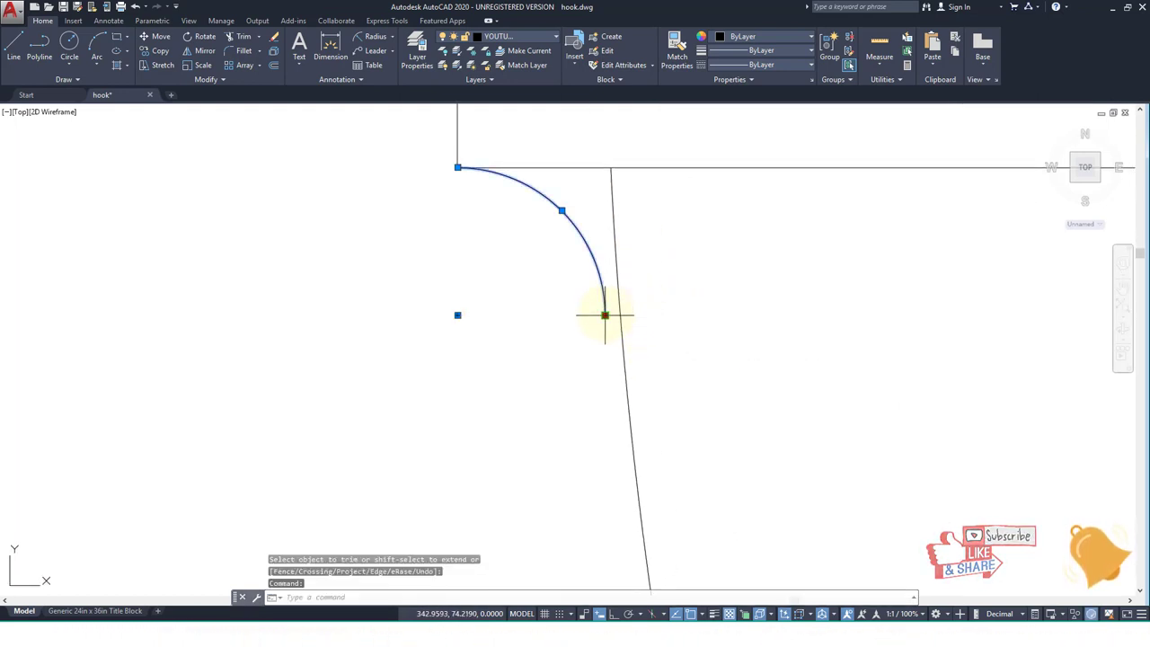
{"action": "left_click", "coordinate": [604, 314]}
{"action": "scroll", "coordinate": [566, 352], "scroll_direction": "down", "scroll_amount": 4}
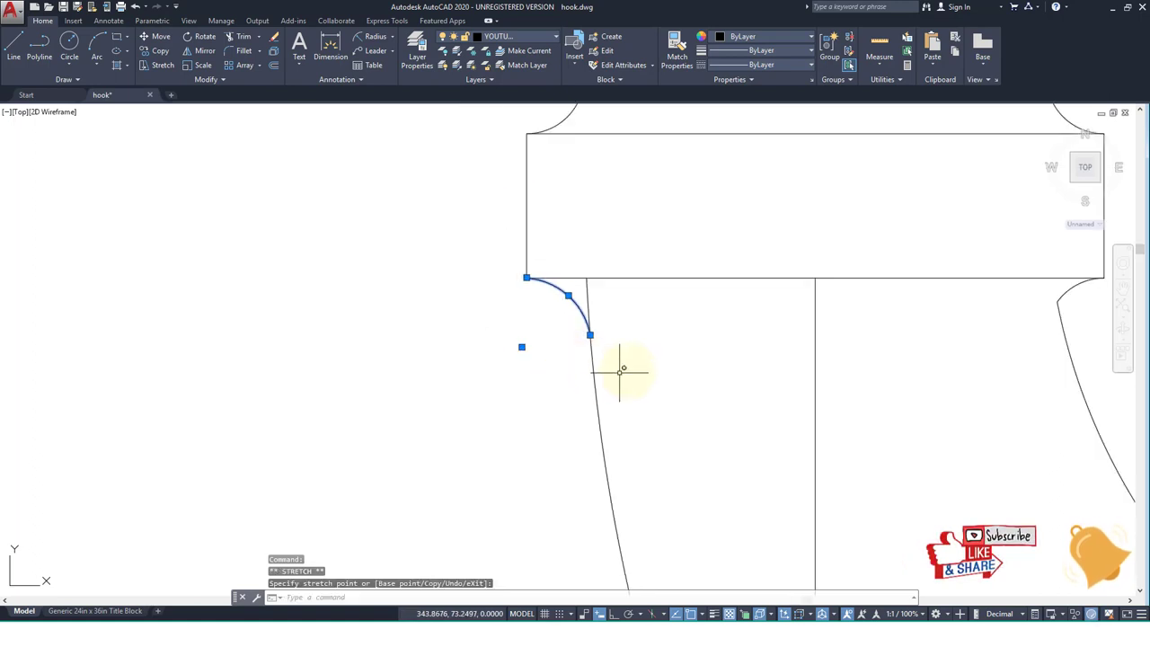
{"action": "key", "text": "Escape"}
Make another trim pass on the lower hook, then begin a window erase around the leftover arc
{"action": "key", "text": "Return"}
{"action": "scroll", "coordinate": [628, 359], "scroll_direction": "up", "scroll_amount": 1}
{"action": "type", "text": "TR"}
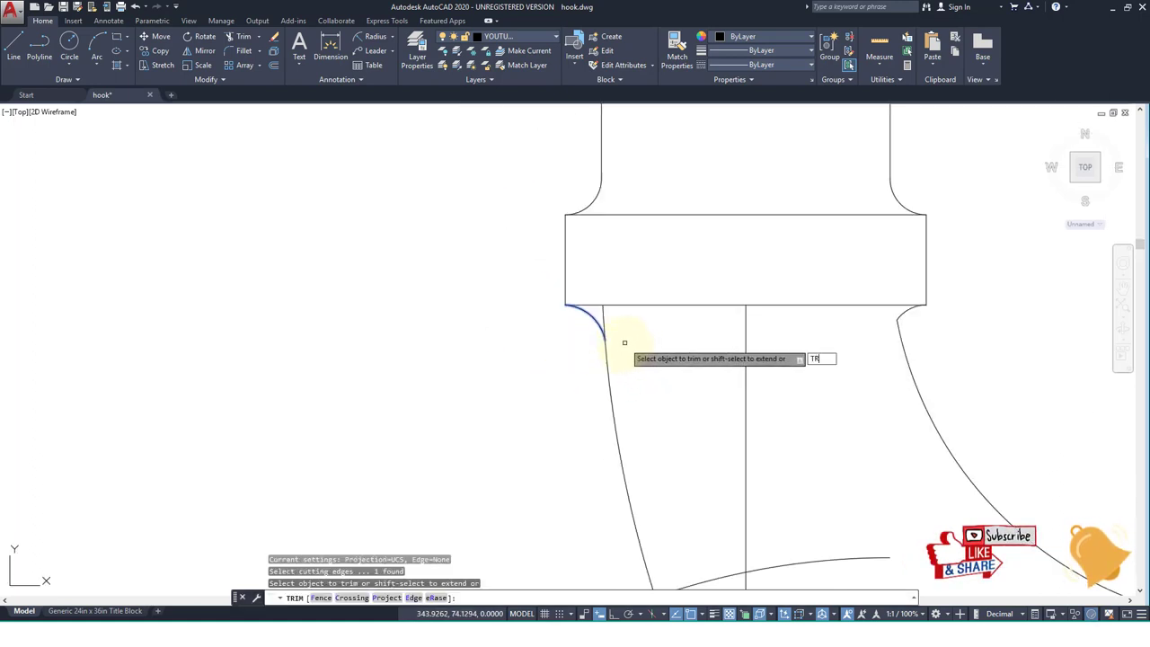
{"action": "key", "text": "Return"}
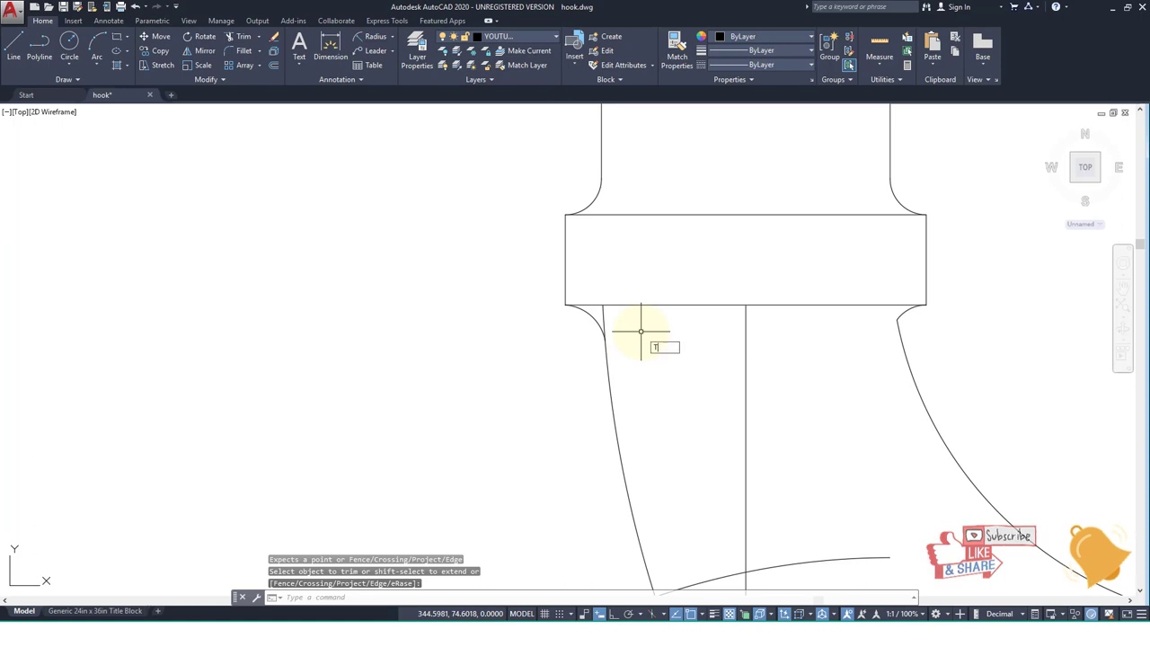
{"action": "key", "text": "Return"}
{"action": "scroll", "coordinate": [639, 334], "scroll_direction": "down", "scroll_amount": 5}
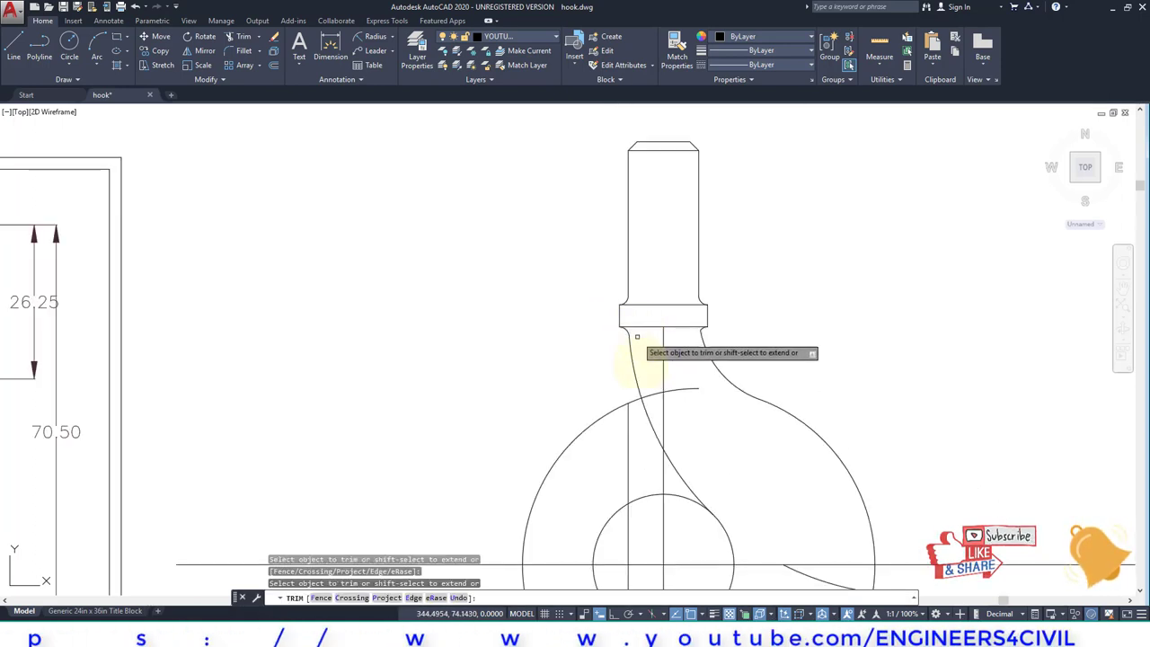
{"action": "scroll", "coordinate": [651, 368], "scroll_direction": "down", "scroll_amount": 3}
{"action": "scroll", "coordinate": [680, 404], "scroll_direction": "up", "scroll_amount": 3}
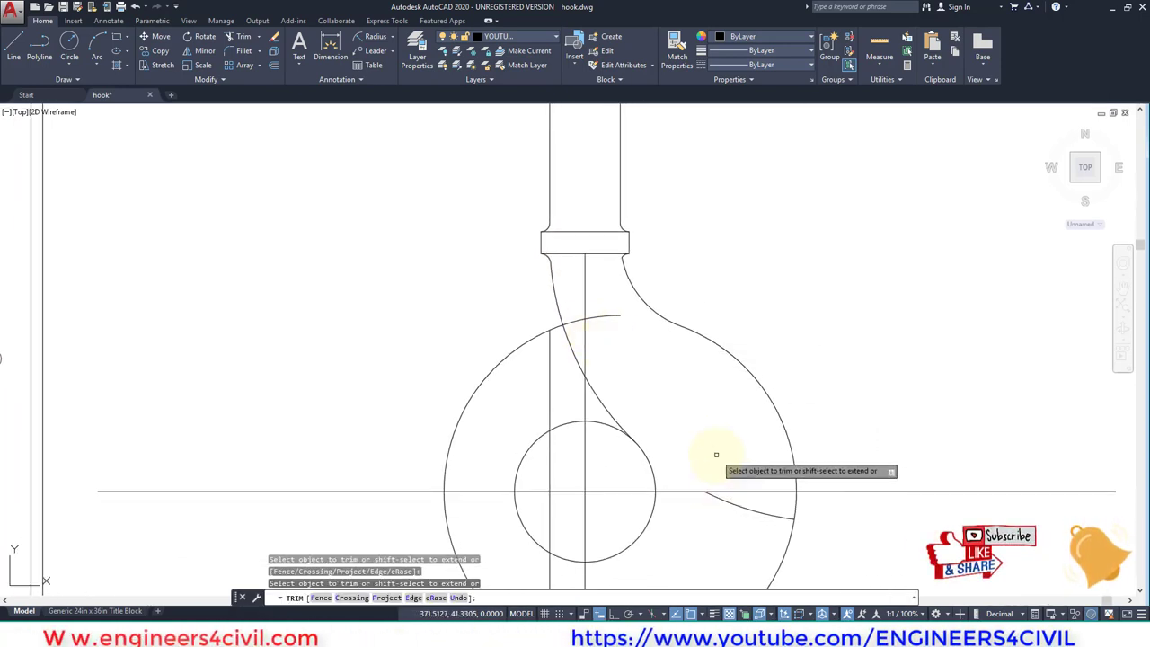
{"action": "middle_click_drag", "start_coordinate": [715, 455], "coordinate": [720, 395]}
{"action": "key", "text": "Escape"}
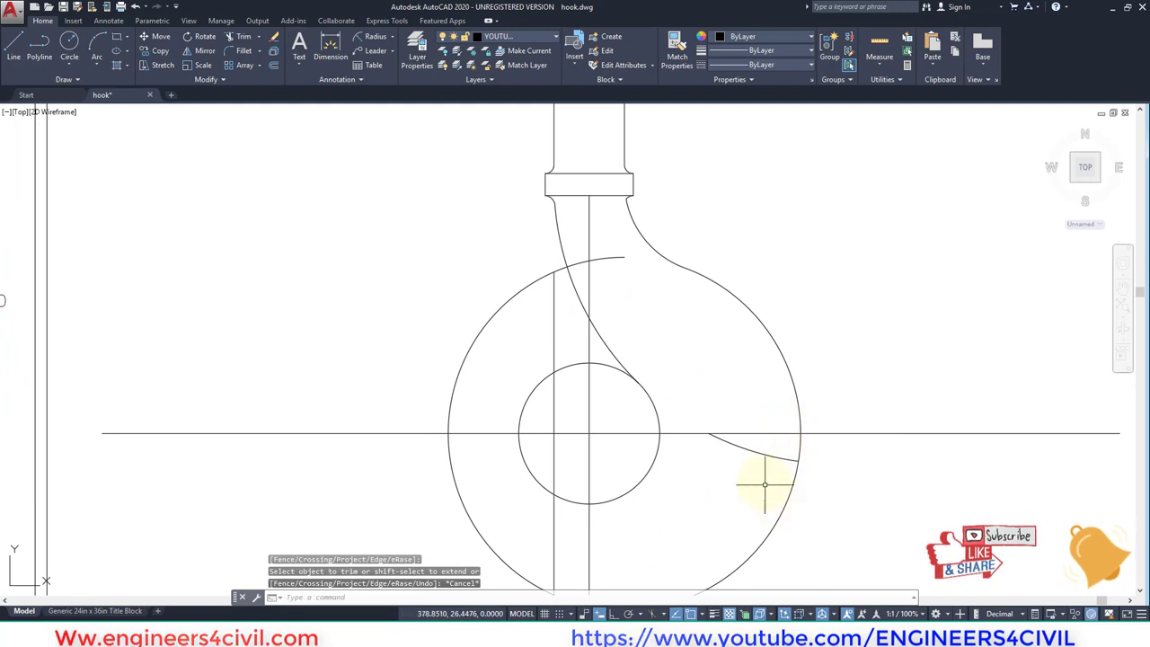
{"action": "type", "text": "E"}
{"action": "key", "text": "Return"}
{"action": "left_click", "coordinate": [762, 470]}
Erase the short stray arc below the centre line and pan the reference drawing into view
{"action": "left_click", "coordinate": [753, 454]}
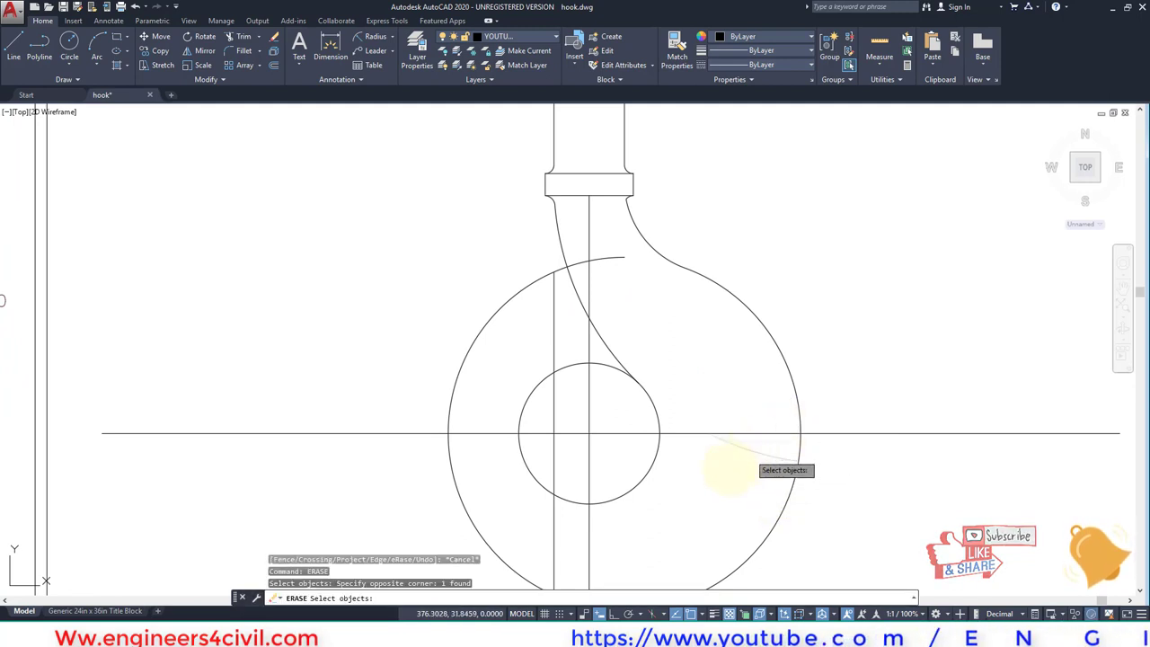
{"action": "scroll", "coordinate": [707, 476], "scroll_direction": "down", "scroll_amount": 5}
{"action": "scroll", "coordinate": [678, 476], "scroll_direction": "up", "scroll_amount": 1}
{"action": "scroll", "coordinate": [675, 409], "scroll_direction": "up", "scroll_amount": 1}
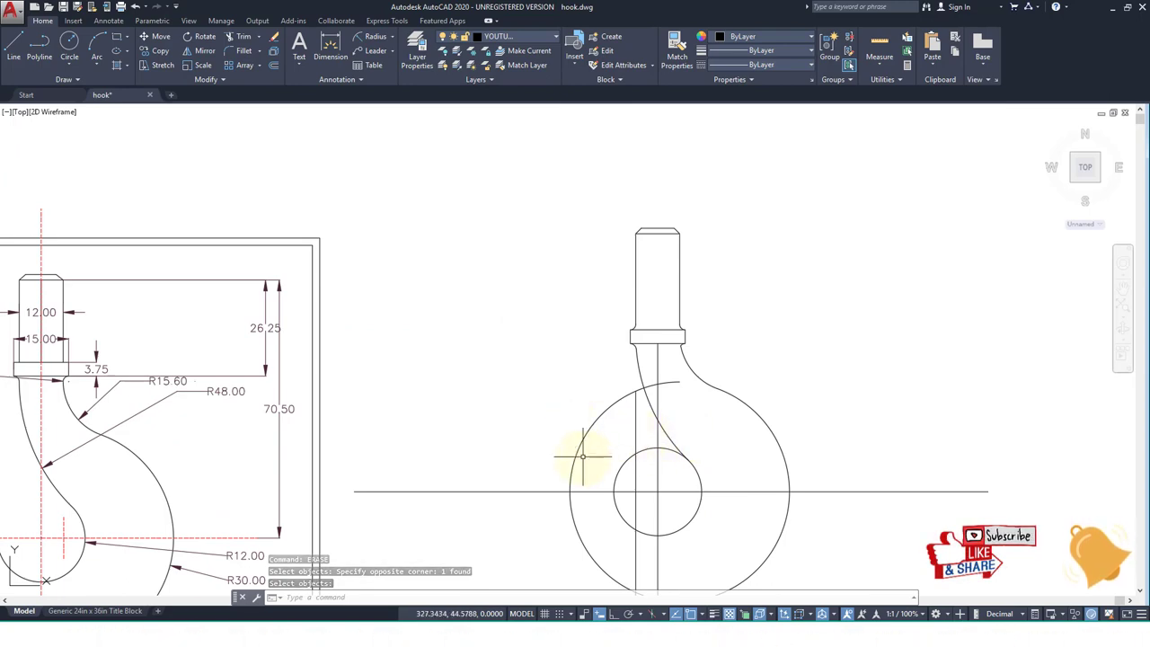
{"action": "scroll", "coordinate": [577, 423], "scroll_direction": "down", "scroll_amount": 2}
{"action": "key", "text": "Escape"}
{"action": "scroll", "coordinate": [580, 423], "scroll_direction": "up", "scroll_amount": 2}
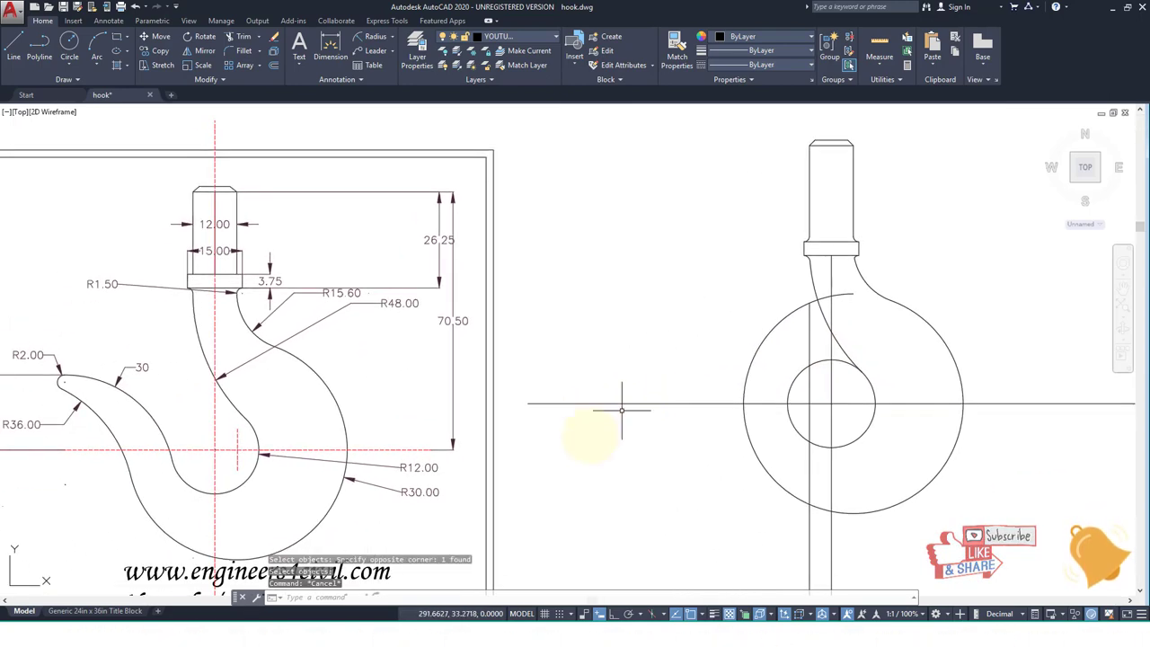
{"action": "middle_click_drag", "start_coordinate": [623, 403], "coordinate": [626, 398]}
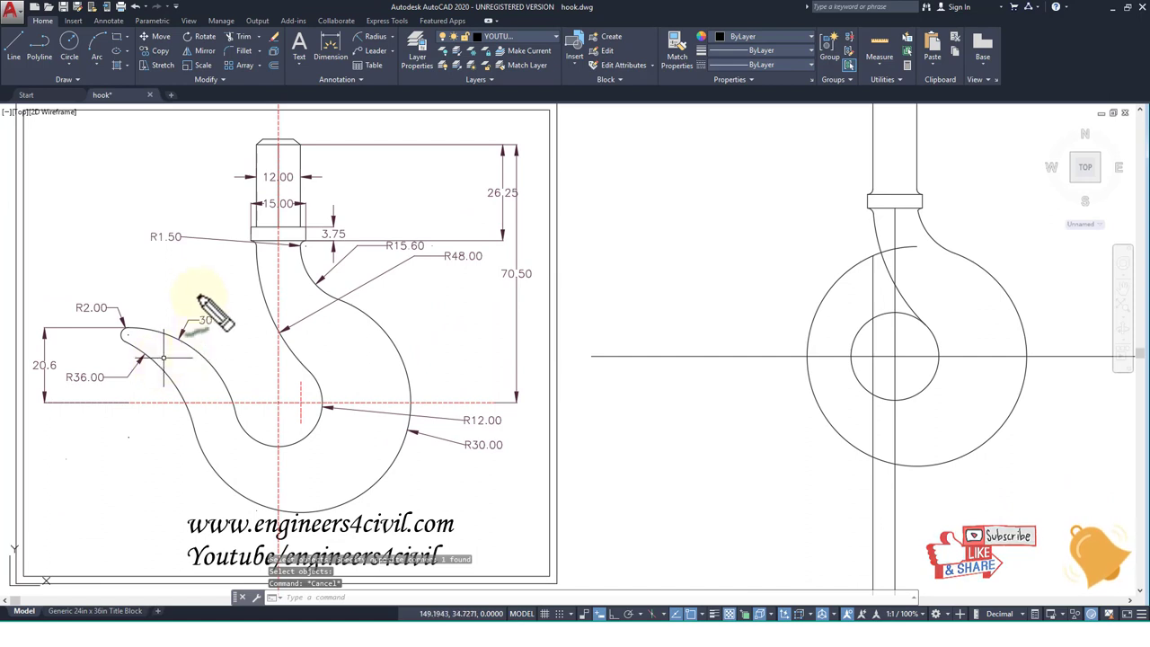
{"action": "key", "text": "Escape"}
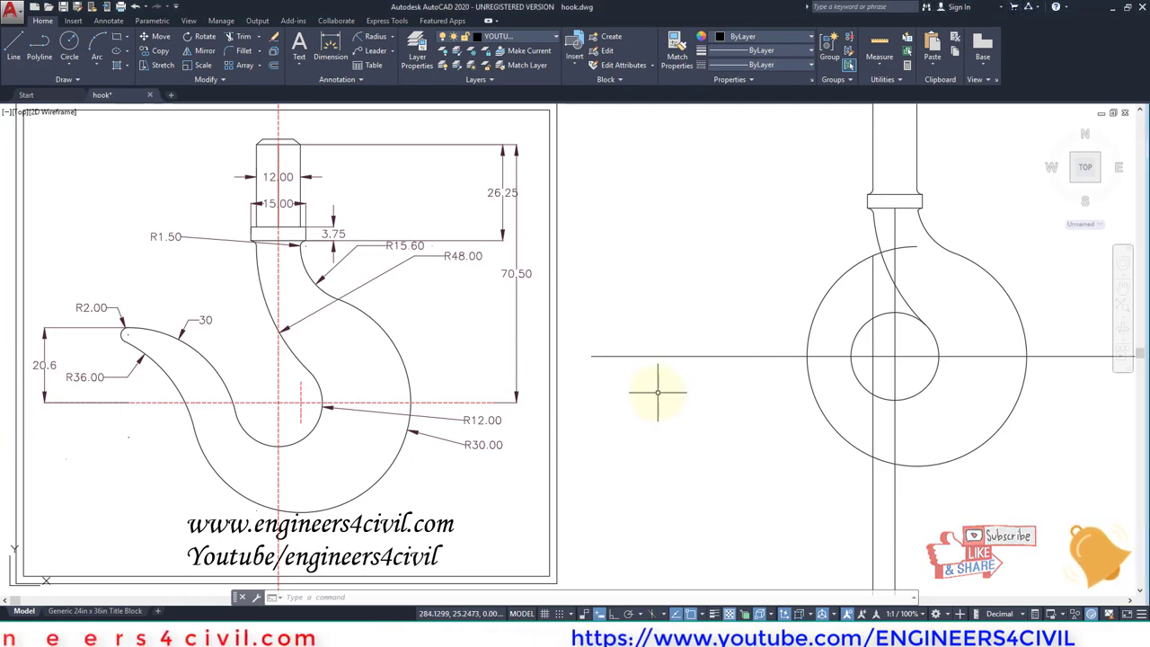
Offset the horizontal centre line 20.6 upward so it crosses the R30 circle
{"action": "type", "text": "o"}
{"action": "key", "text": "Return"}
{"action": "type", "text": "20"}
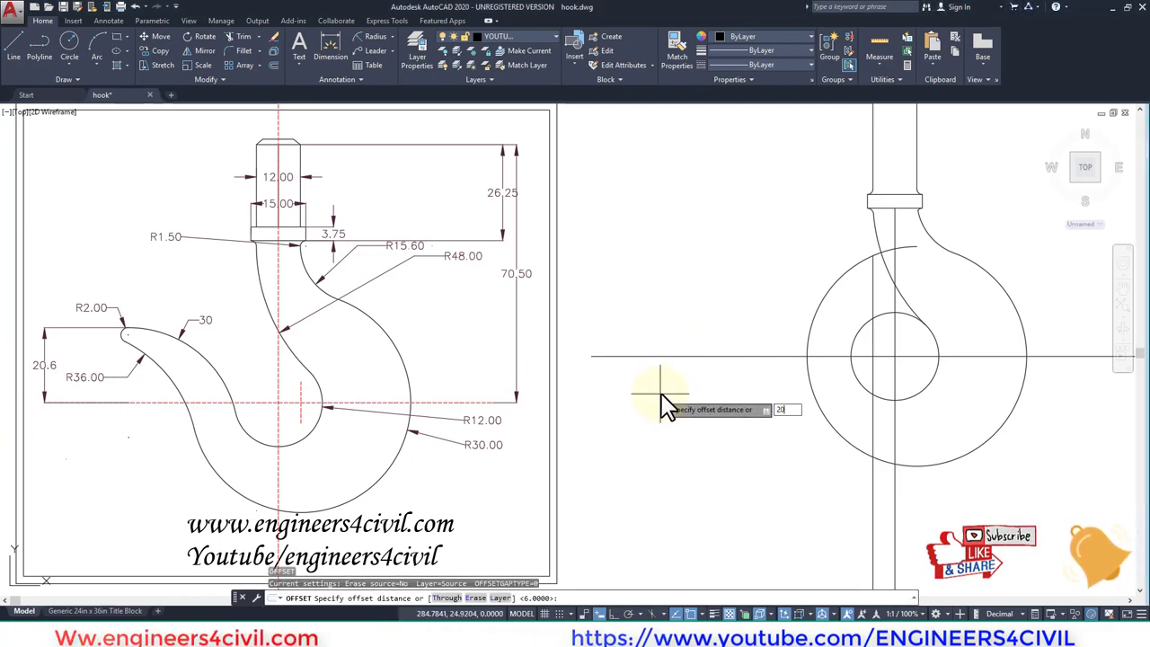
{"action": "type", "text": ".6"}
{"action": "key", "text": "Return"}
{"action": "left_click", "coordinate": [669, 356]}
{"action": "left_click", "coordinate": [635, 325]}
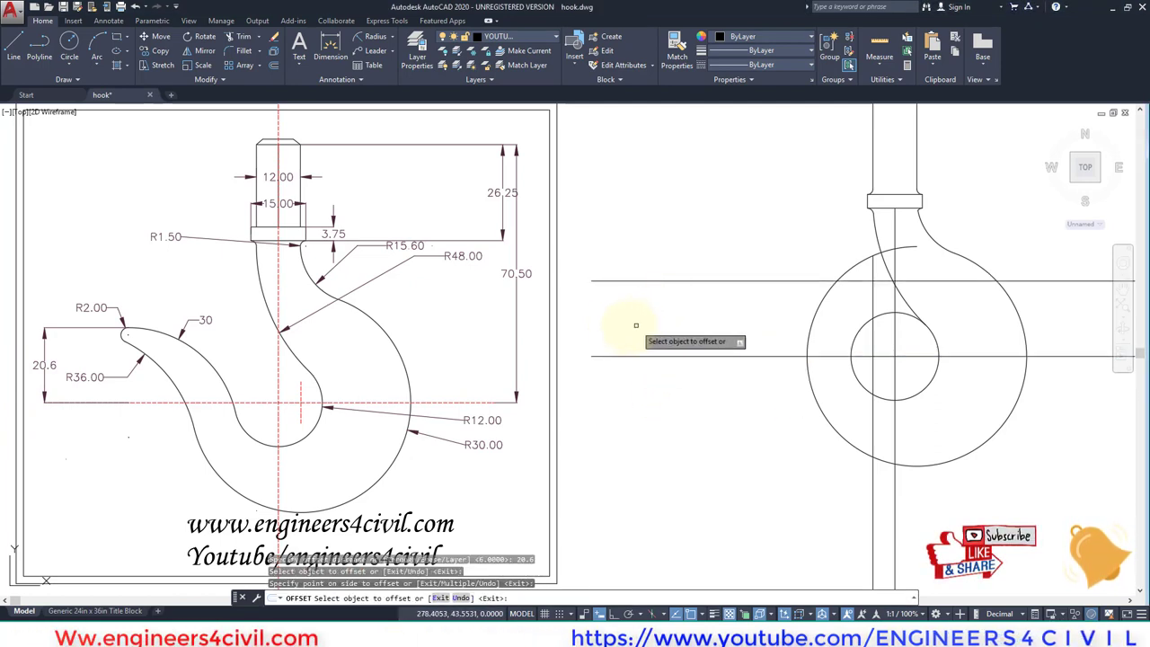
{"action": "mouse_move", "coordinate": [696, 309]}
{"action": "middle_mouse_down"}
{"action": "mouse_move", "coordinate": [631, 324]}
{"action": "mouse_move", "coordinate": [732, 317]}
{"action": "middle_mouse_up"}
{"action": "key", "text": "Escape"}
{"action": "key", "text": "Escape"}
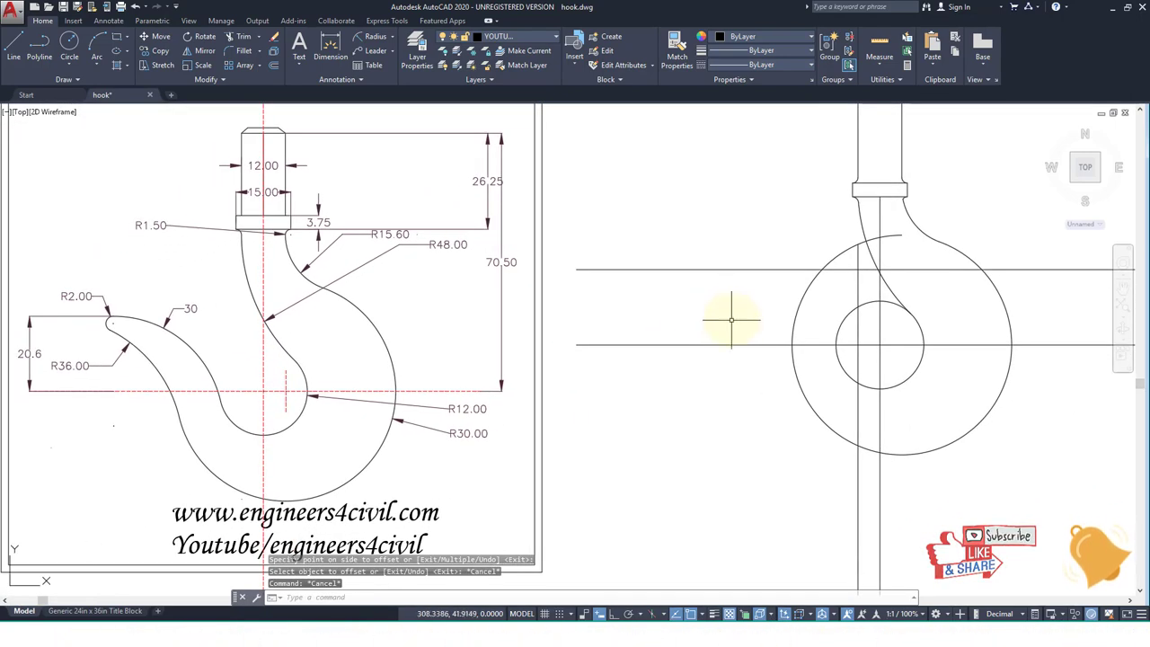
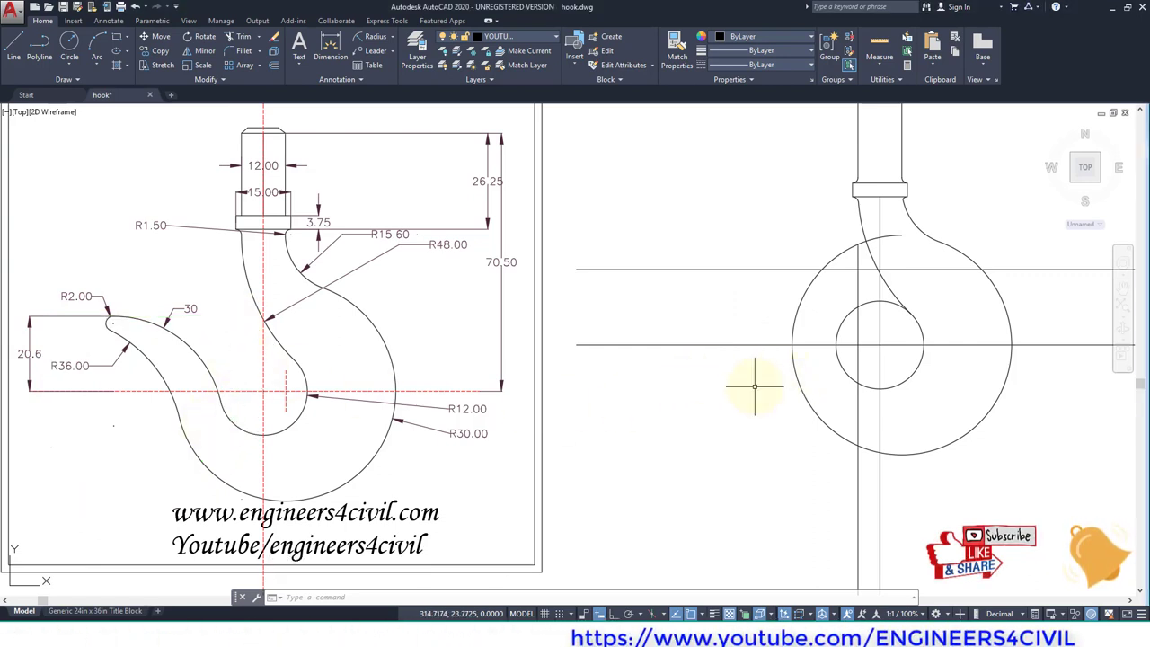
Try a tangent-tangent-radius circle of radius 36, then undo the misplaced result
{"action": "key", "text": "Return"}
{"action": "type", "text": "t"}
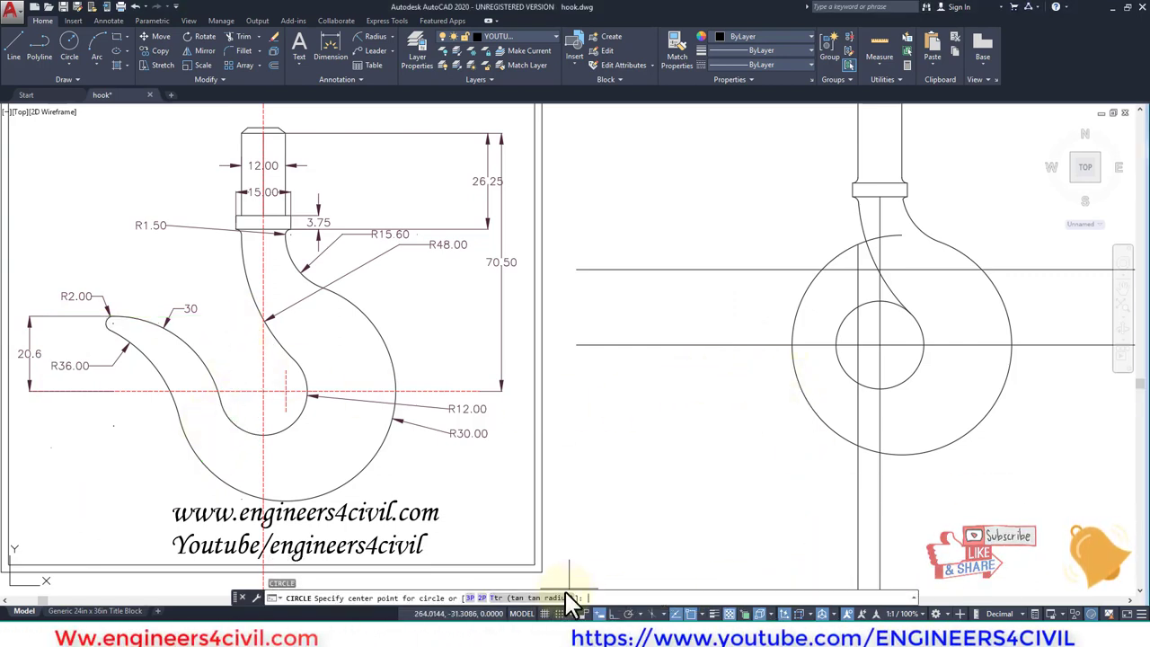
{"action": "key", "text": "Return"}
{"action": "left_click", "coordinate": [731, 266]}
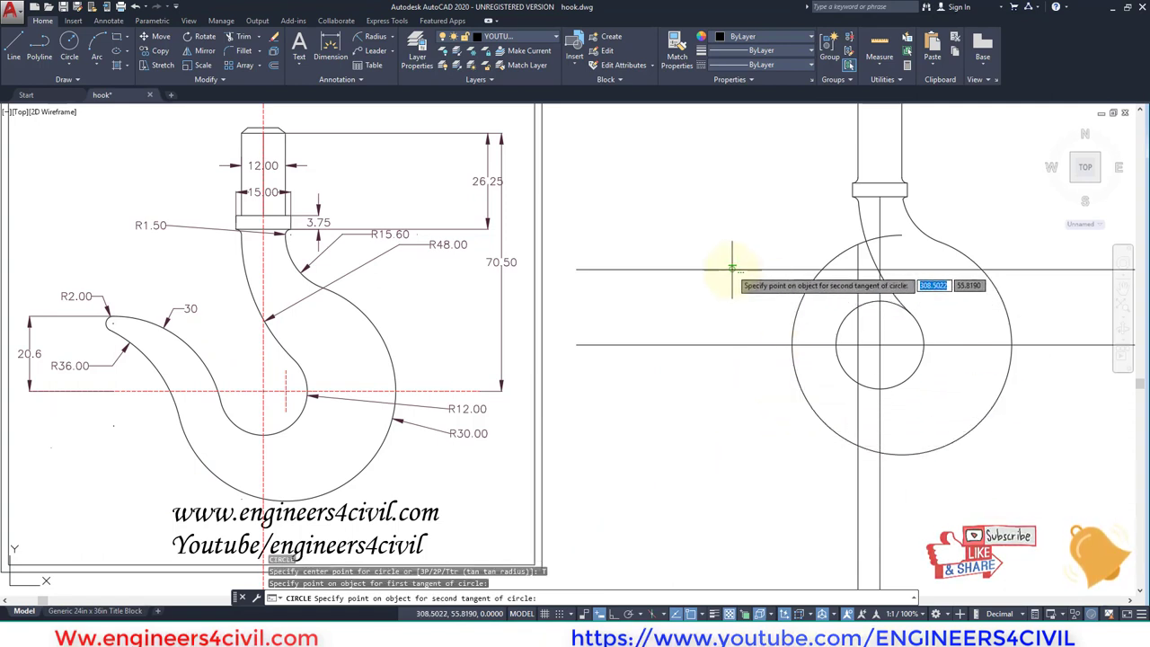
{"action": "left_click", "coordinate": [794, 328]}
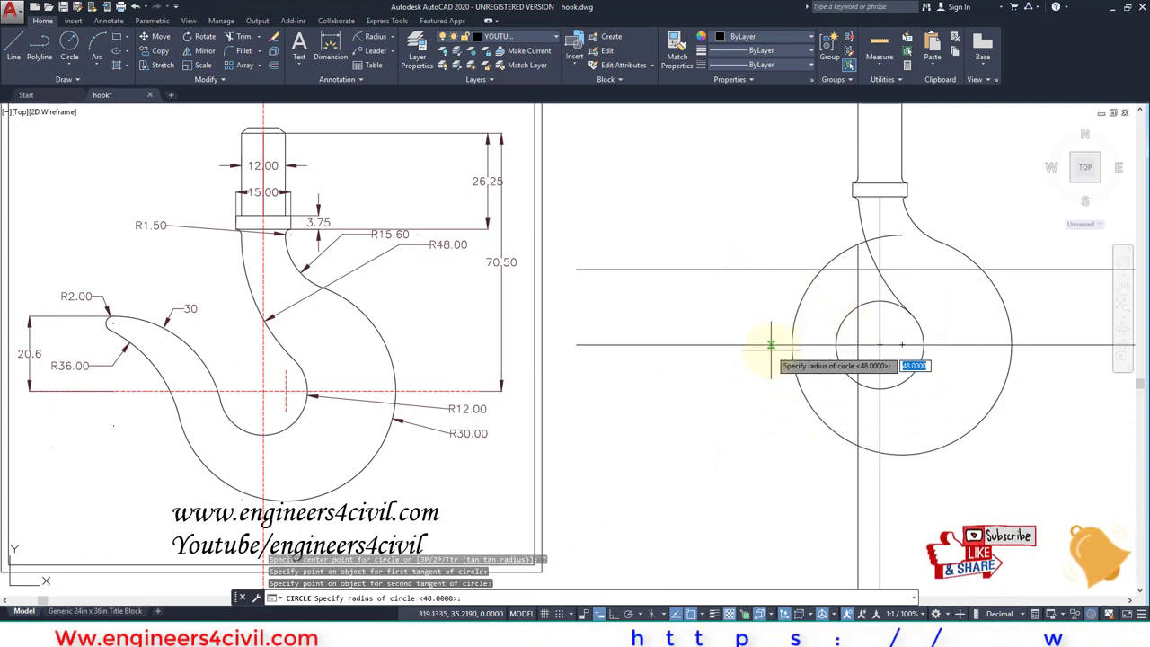
{"action": "type", "text": "36"}
{"action": "key", "text": "Return"}
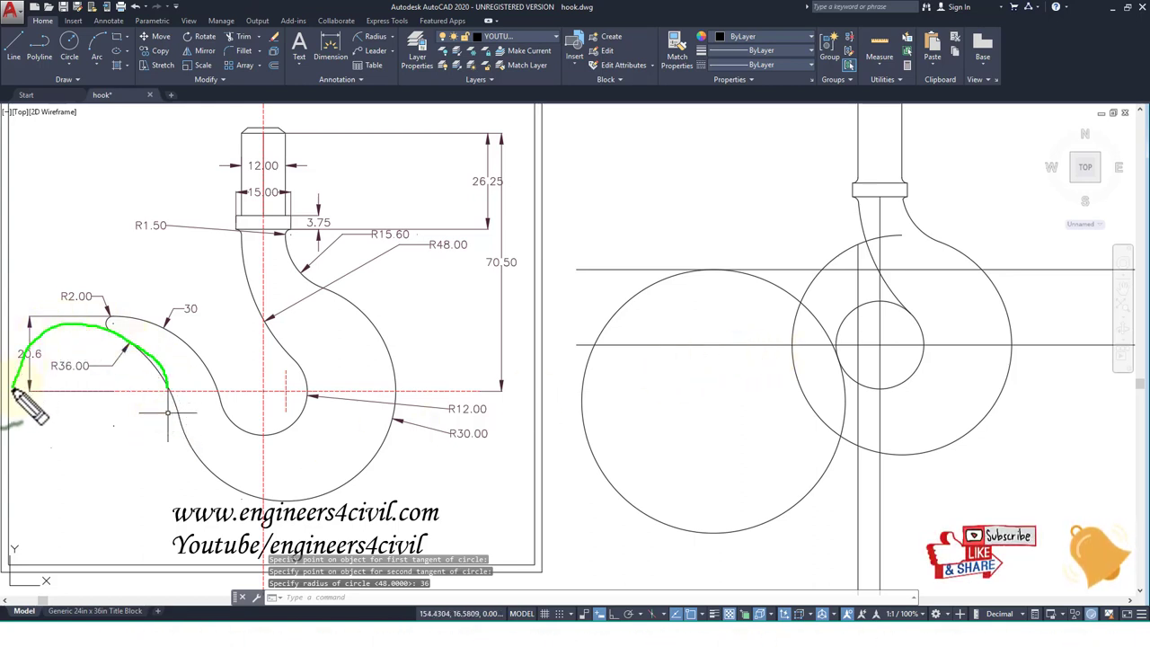
{"action": "key", "text": "Escape"}
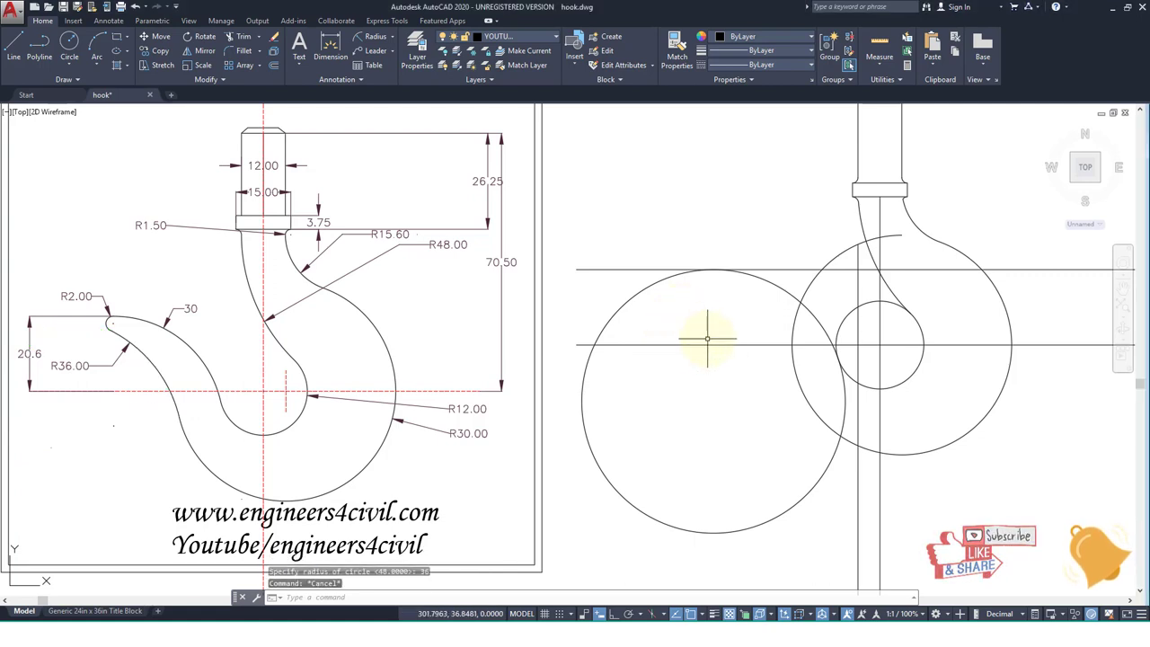
{"action": "key", "text": "ctrl+z"}
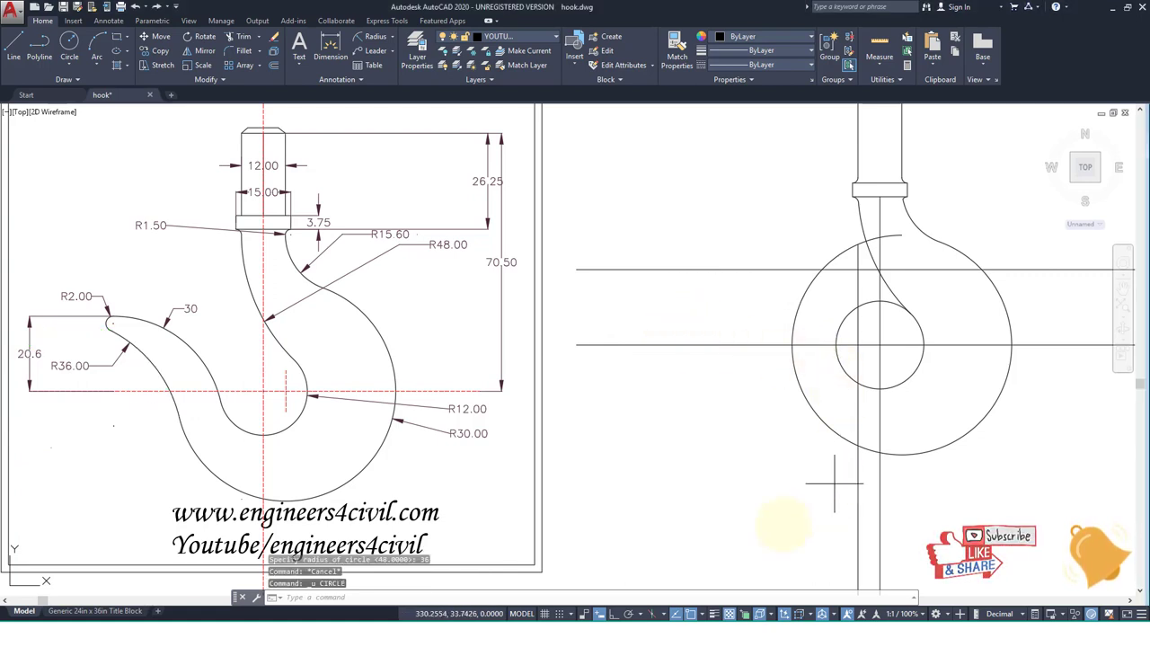
Draw an R30 circle tangent to the upper horizontal line and the large circle
{"action": "type", "text": "c"}
{"action": "key", "text": "Return"}
{"action": "type", "text": "t"}
{"action": "key", "text": "Return"}
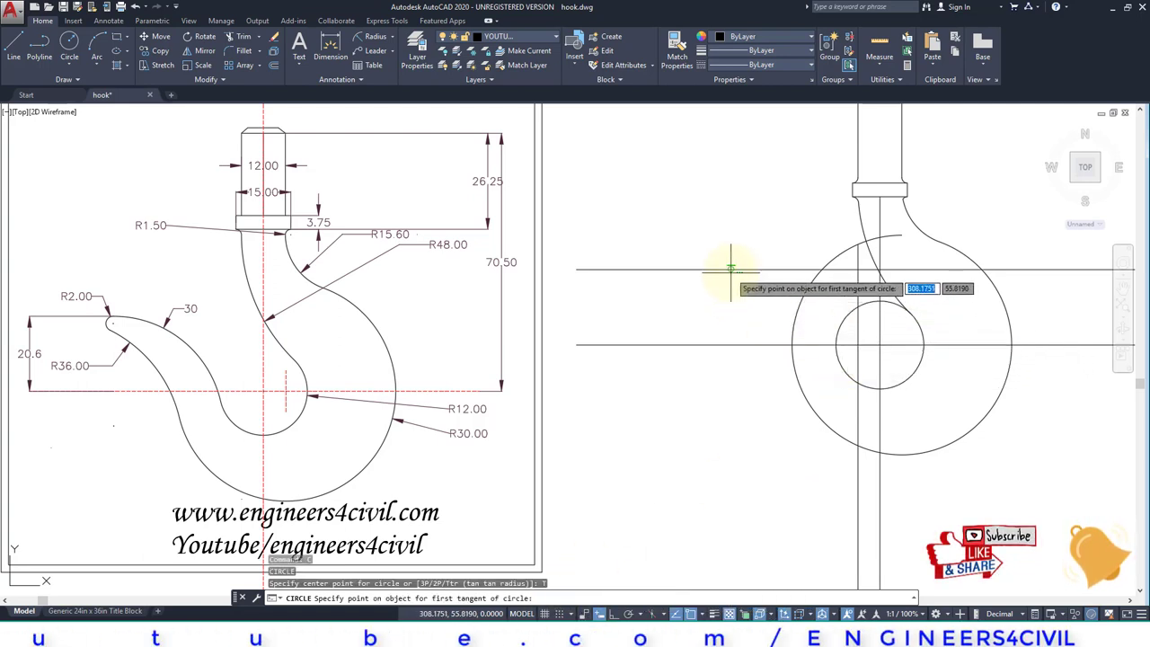
{"action": "left_click", "coordinate": [730, 268]}
{"action": "left_click", "coordinate": [795, 377]}
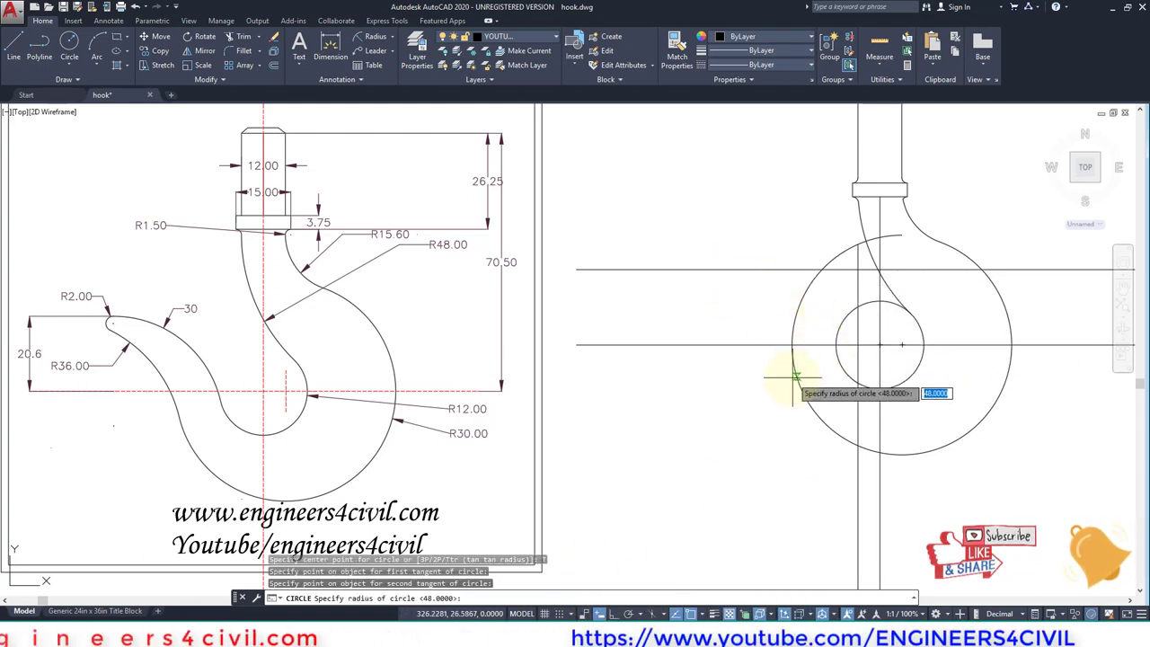
{"action": "key", "text": "Return"}
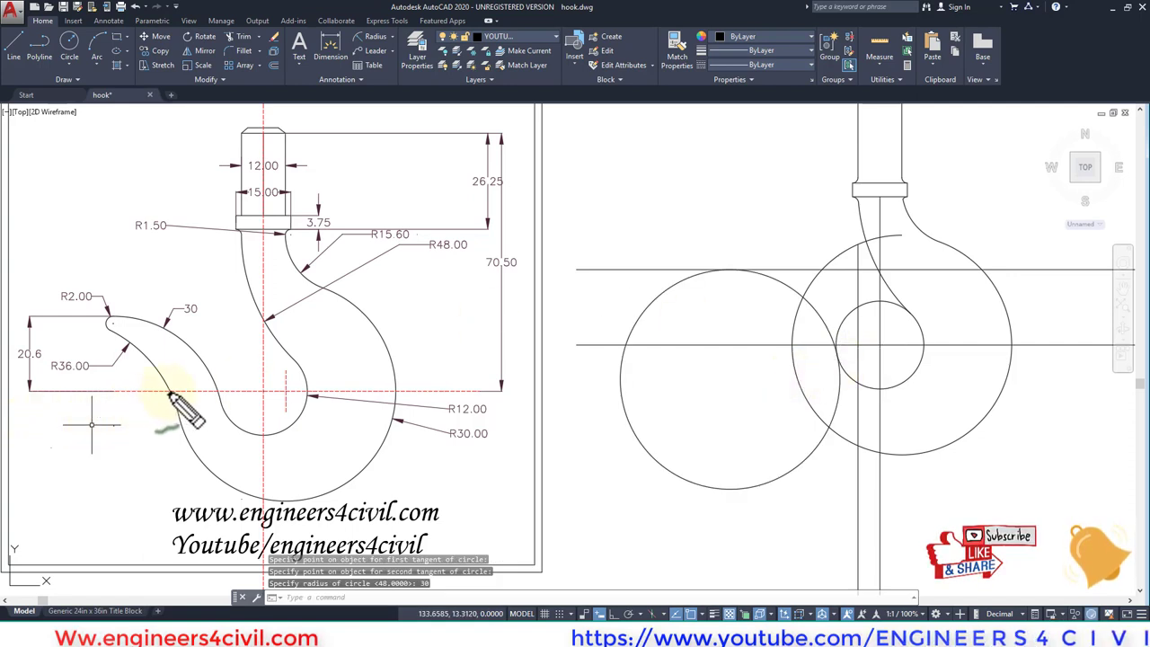
{"action": "mouse_move", "coordinate": [169, 391]}
{"action": "left_mouse_down"}
{"action": "mouse_move", "coordinate": [61, 463]}
{"action": "mouse_move", "coordinate": [149, 441]}
{"action": "left_mouse_up"}
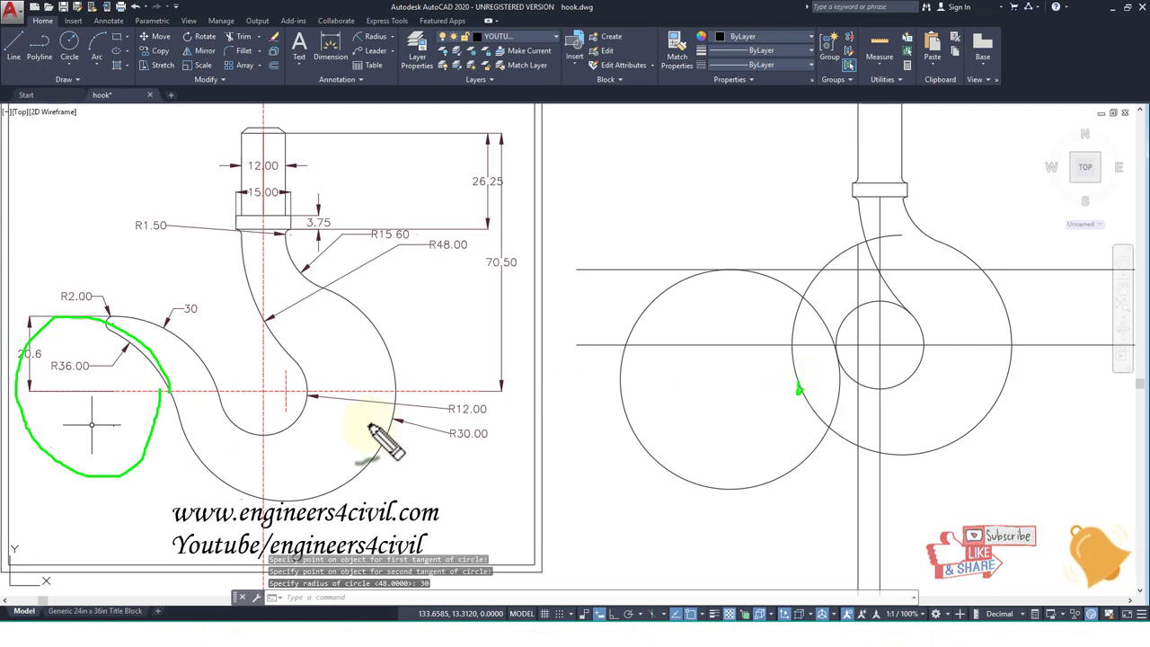
{"action": "key", "text": "Escape"}
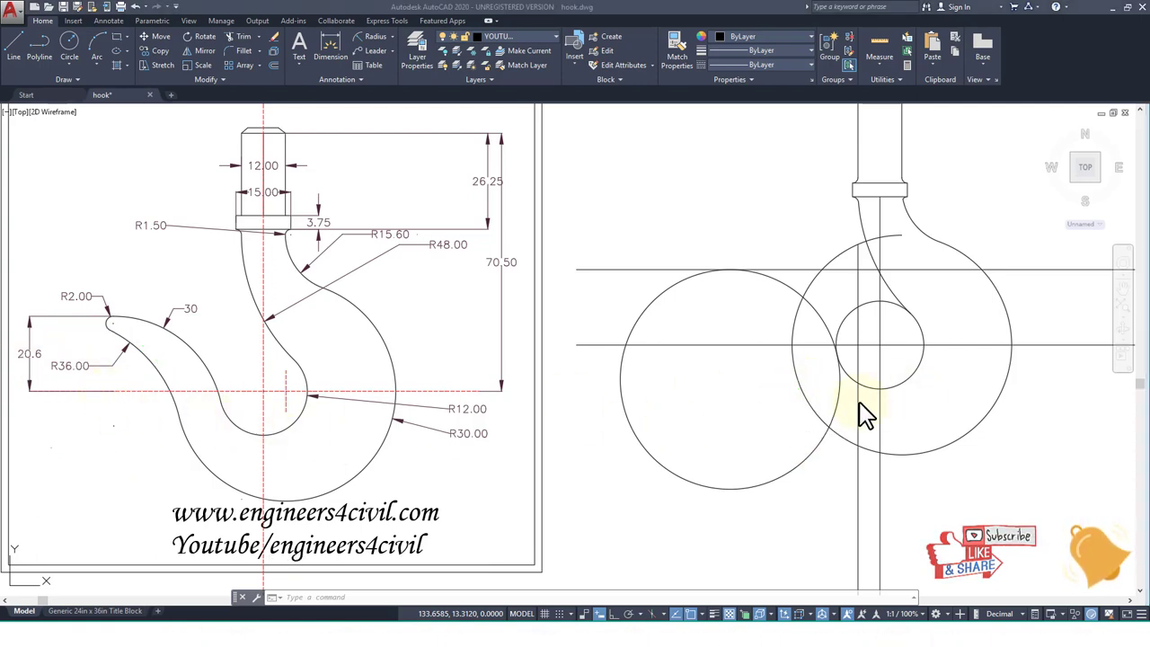
Draw an R36 circle tangent to the large right circle and the R30 circle
{"action": "type", "text": "c"}
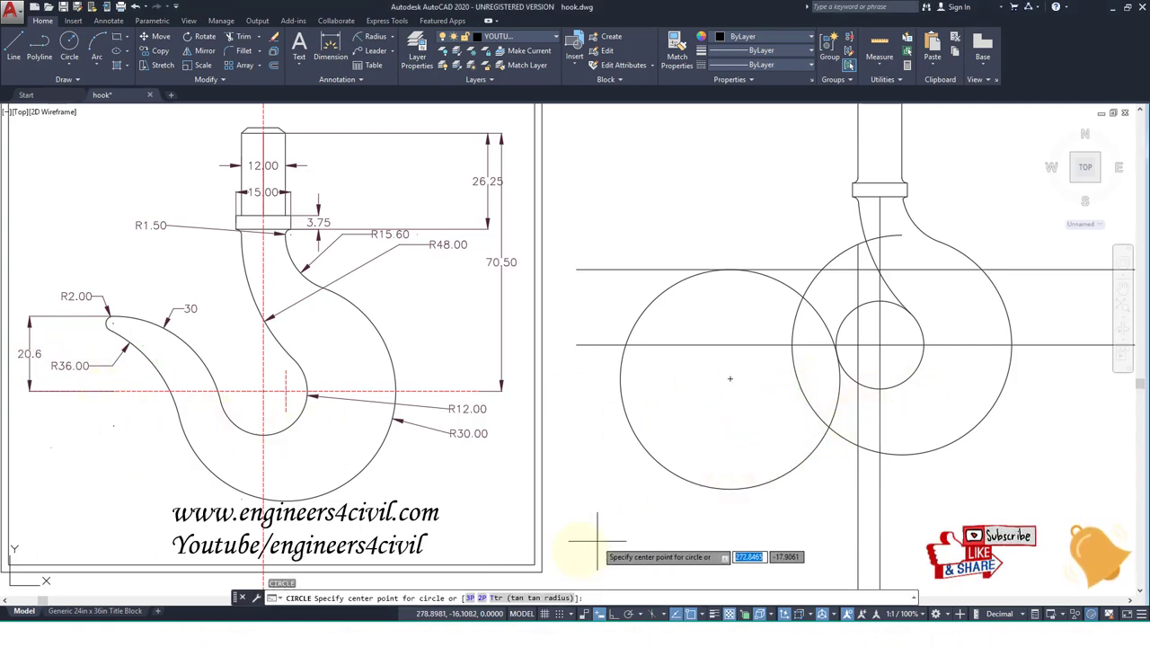
{"action": "key", "text": "Return"}
{"action": "type", "text": "t"}
{"action": "key", "text": "Return"}
{"action": "left_click", "coordinate": [804, 384]}
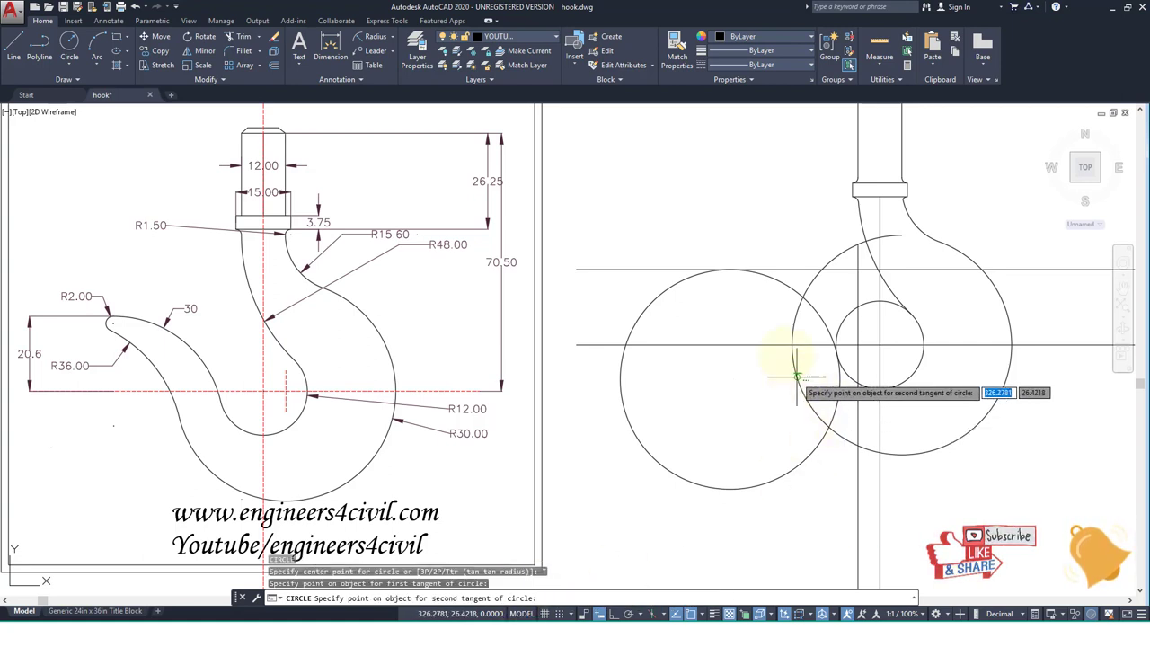
{"action": "left_click", "coordinate": [692, 274]}
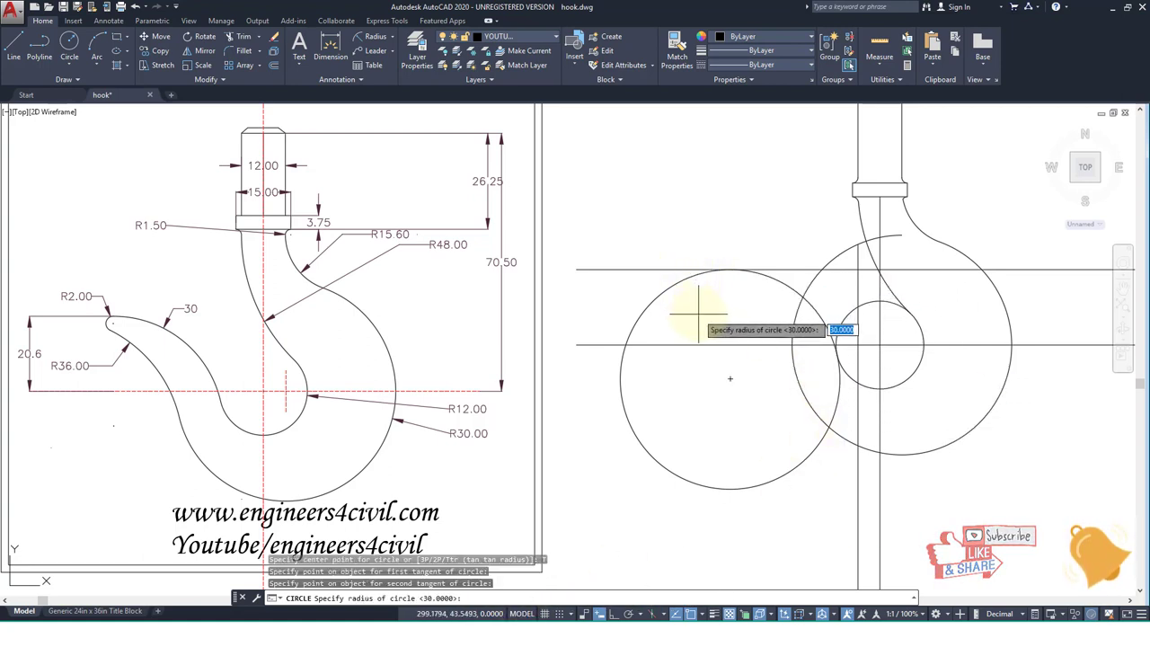
{"action": "key", "text": "Return"}
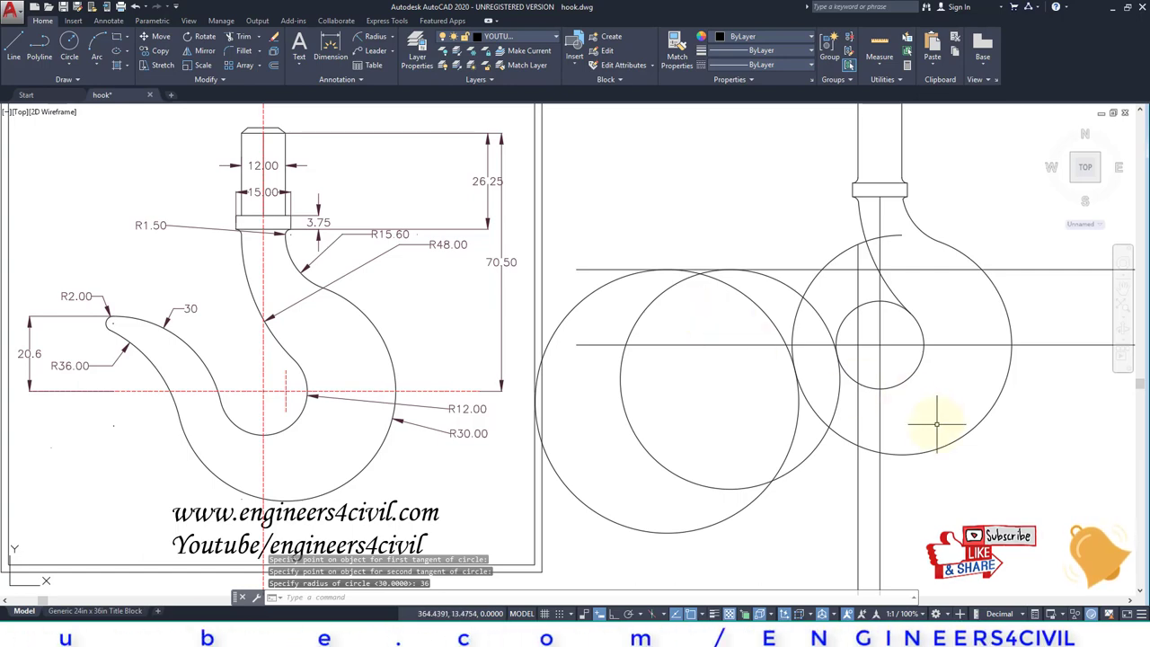
{"action": "middle_click_drag", "start_coordinate": [792, 361], "coordinate": [772, 421]}
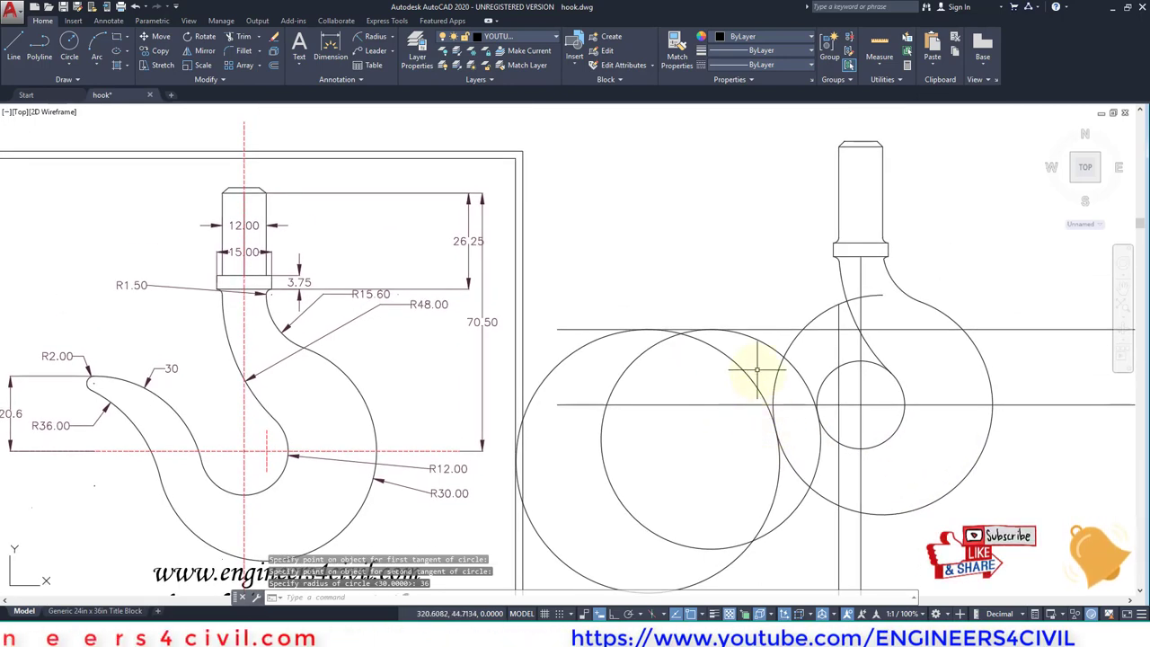
Trim the right circle's unwanted arc, the inner vertical line and the small circle's upper-left arc
{"action": "type", "text": "tr"}
{"action": "key", "text": "Return"}
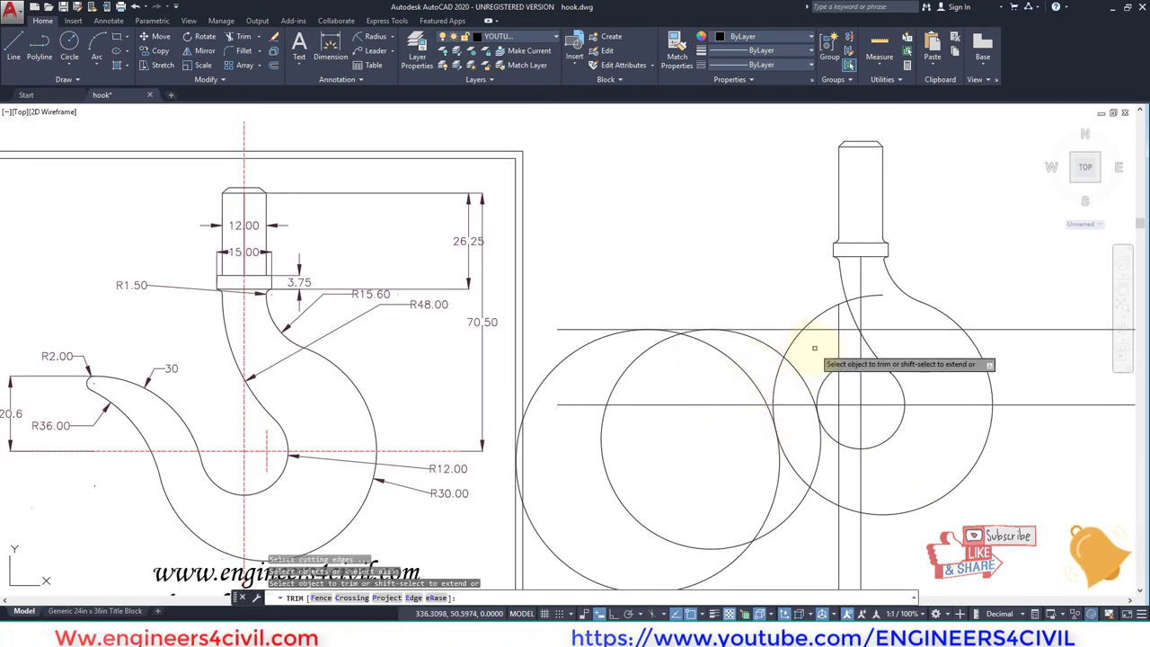
{"action": "left_click", "coordinate": [856, 347]}
{"action": "left_click", "coordinate": [772, 309]}
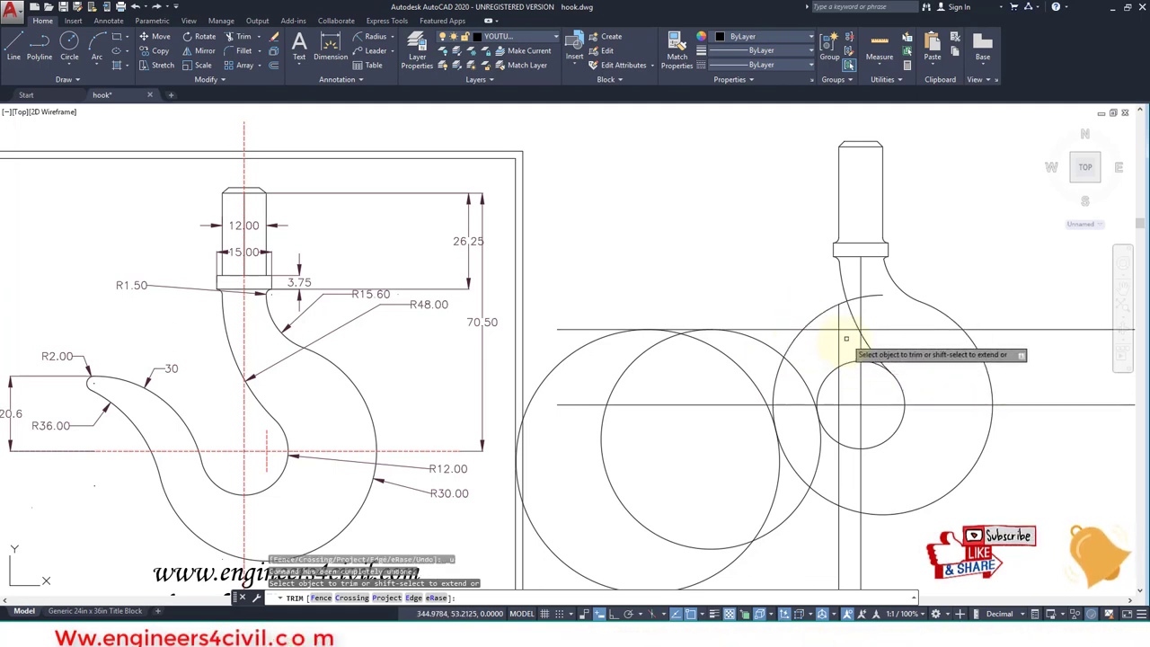
{"action": "left_click", "coordinate": [821, 350]}
{"action": "left_click", "coordinate": [803, 311]}
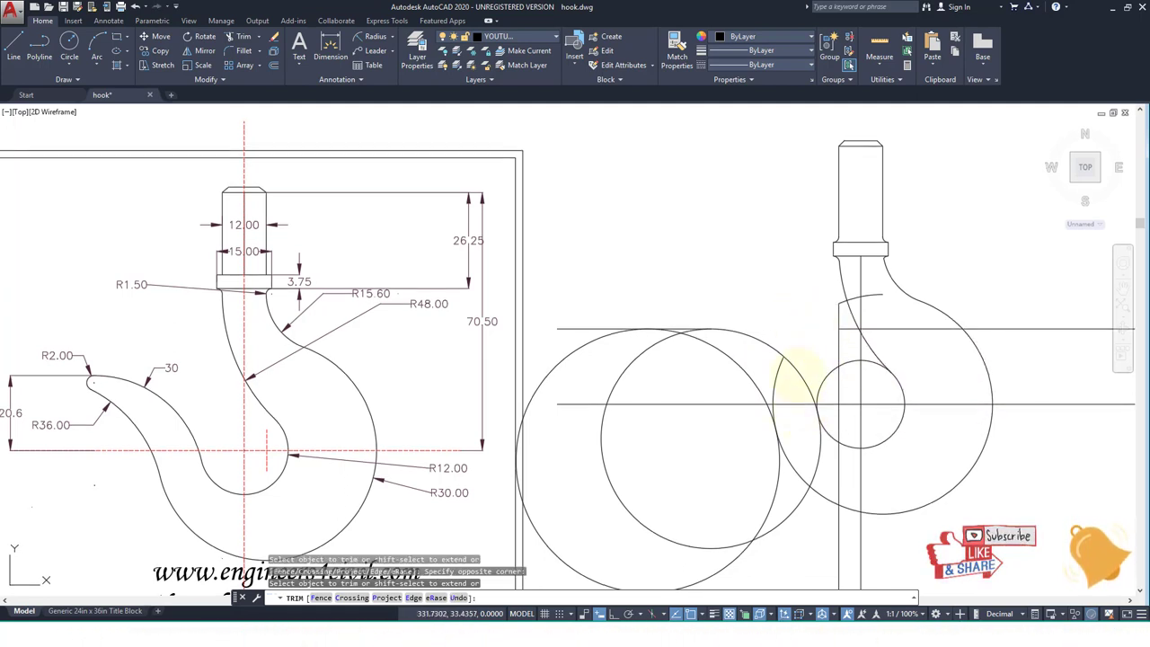
{"action": "scroll", "coordinate": [812, 386], "scroll_direction": "up", "scroll_amount": 1}
{"action": "scroll", "coordinate": [827, 363], "scroll_direction": "up", "scroll_amount": 1}
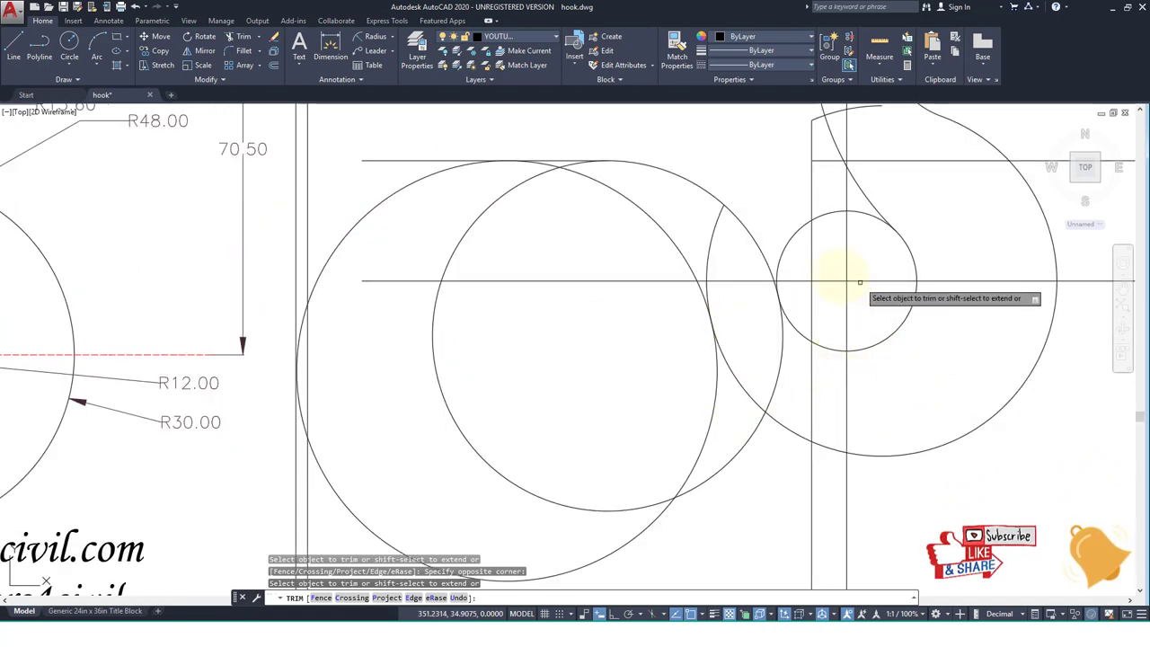
{"action": "left_click", "coordinate": [812, 256]}
{"action": "left_click", "coordinate": [790, 240]}
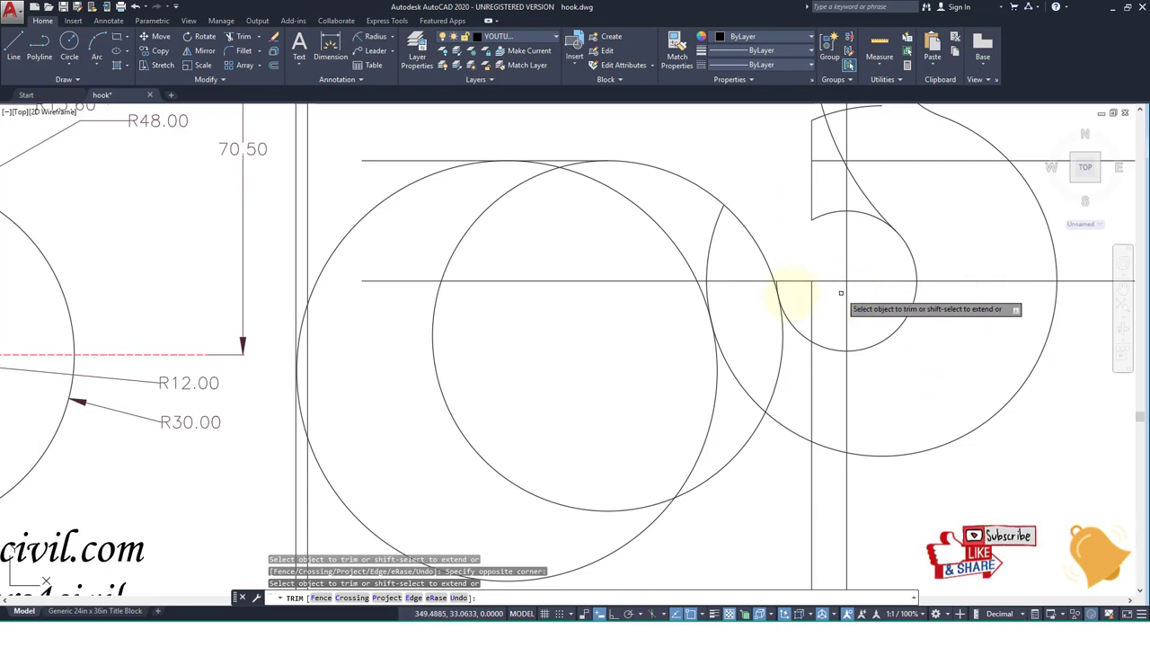
{"action": "scroll", "coordinate": [775, 274], "scroll_direction": "up", "scroll_amount": 3}
{"action": "scroll", "coordinate": [803, 288], "scroll_direction": "down", "scroll_amount": 3}
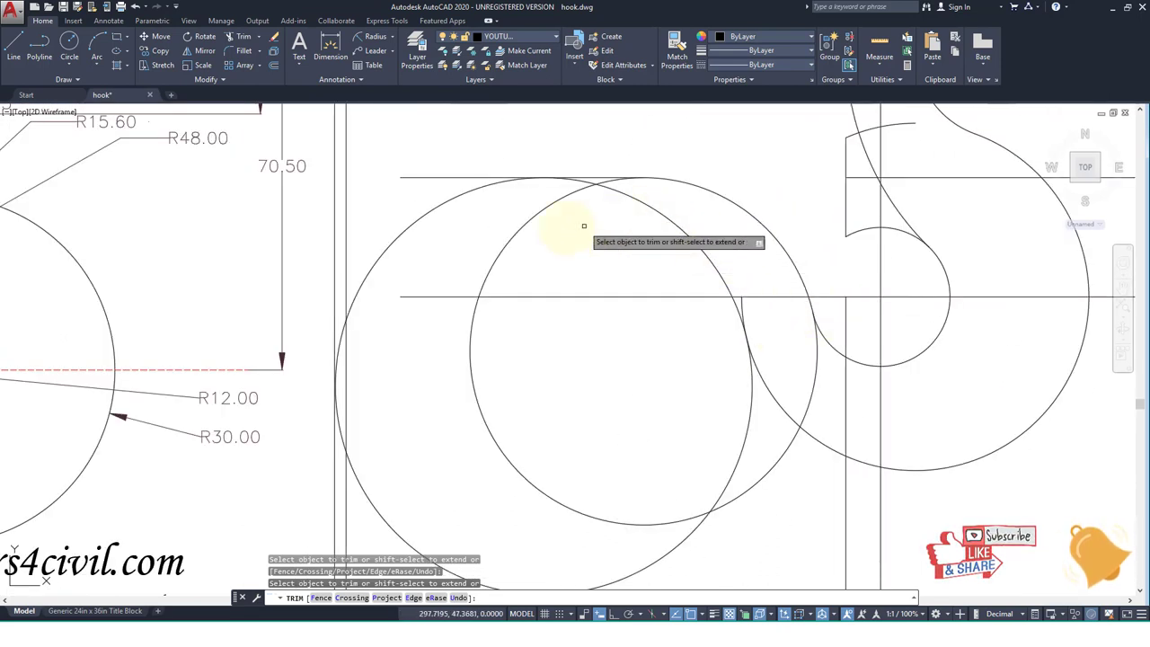
Trim the left circle's upper arc, the lower arc and the vertical lines' lower ends
{"action": "left_click", "coordinate": [544, 240]}
{"action": "left_click", "coordinate": [510, 151]}
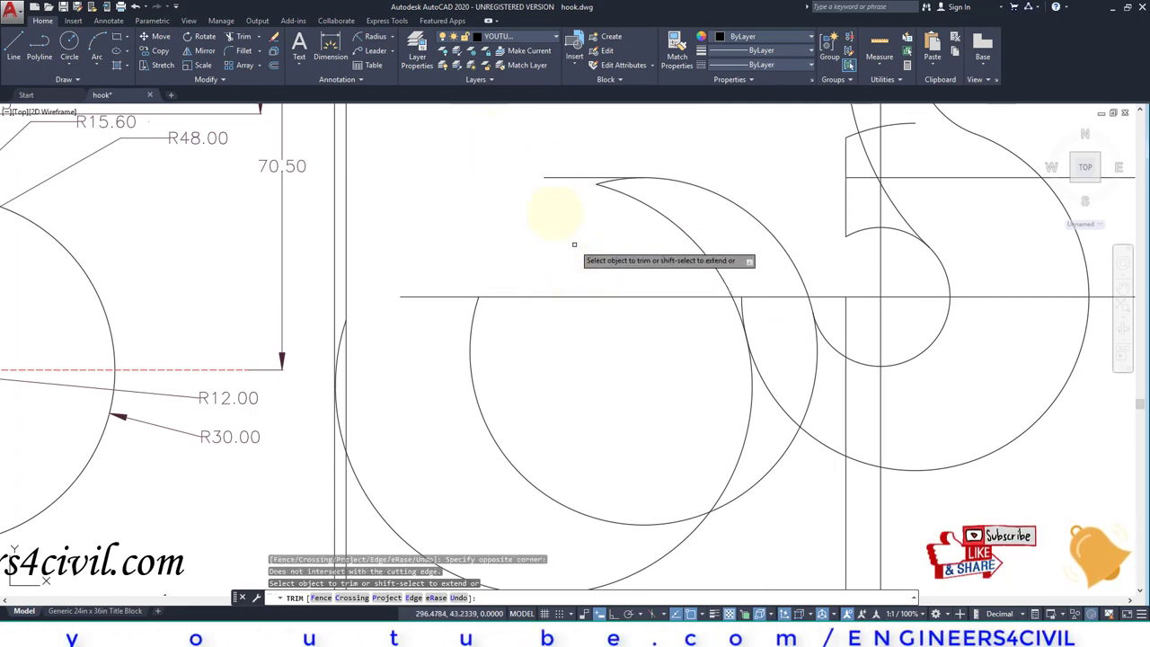
{"action": "left_click", "coordinate": [745, 519]}
{"action": "left_click", "coordinate": [648, 423]}
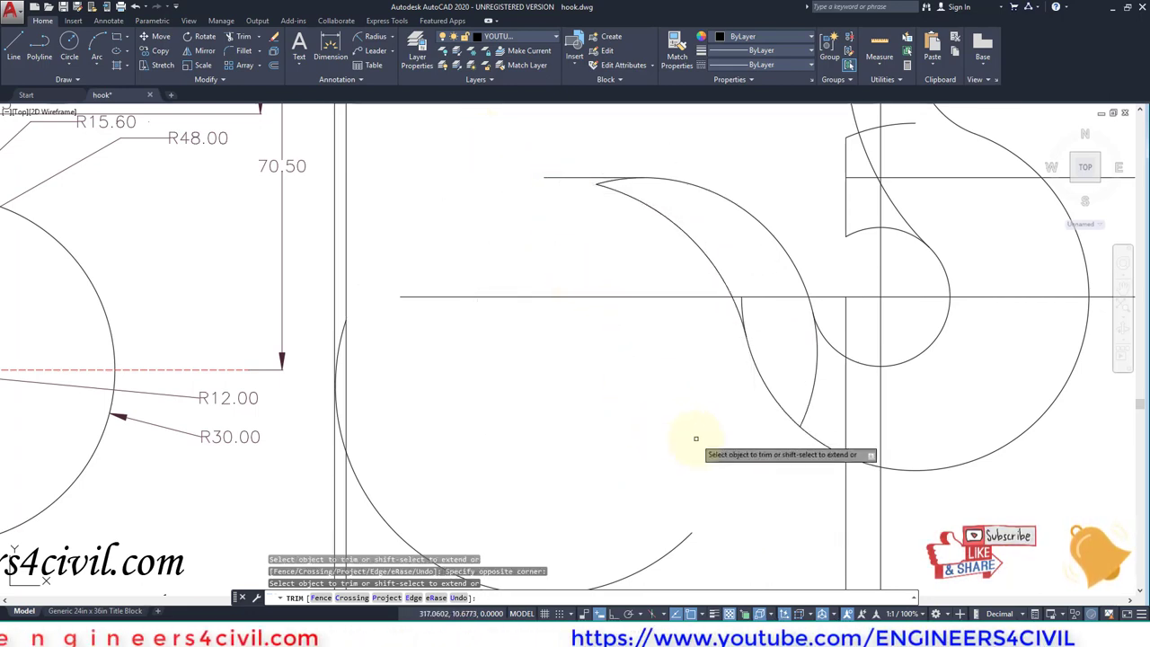
{"action": "scroll", "coordinate": [743, 303], "scroll_direction": "up", "scroll_amount": 4}
{"action": "scroll", "coordinate": [737, 304], "scroll_direction": "down", "scroll_amount": 3}
{"action": "scroll", "coordinate": [629, 341], "scroll_direction": "down", "scroll_amount": 3}
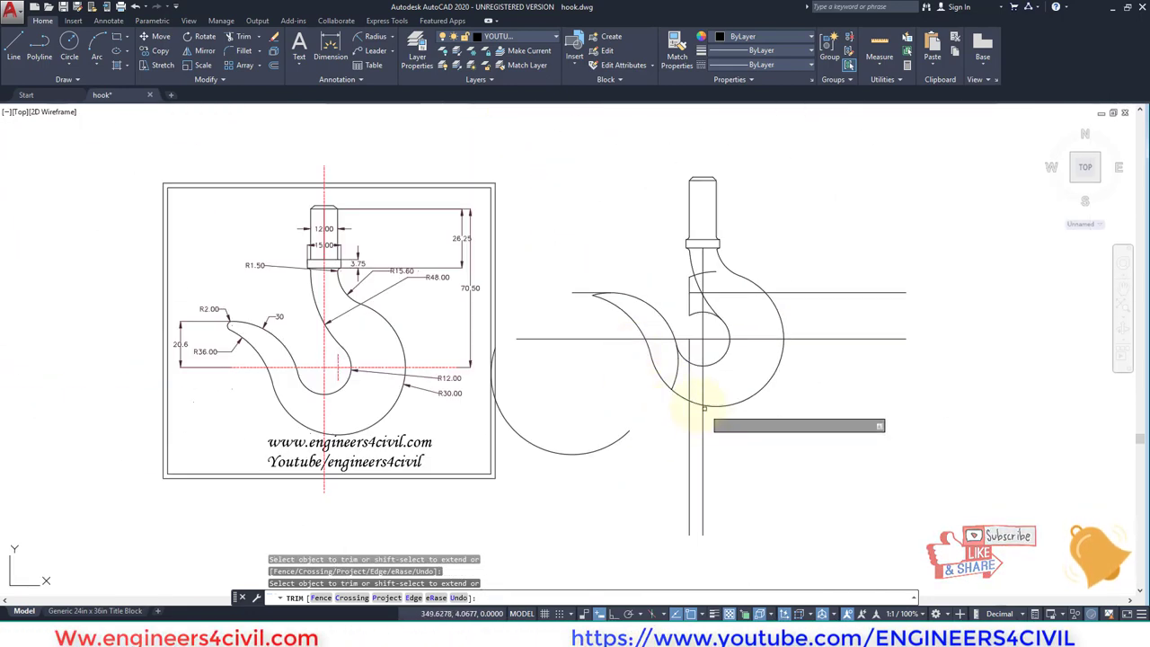
{"action": "left_click", "coordinate": [753, 545]}
{"action": "left_click", "coordinate": [631, 418]}
Trim the segments near the hook neck and the small arc inside the hook
{"action": "scroll", "coordinate": [726, 380], "scroll_direction": "up", "scroll_amount": 2}
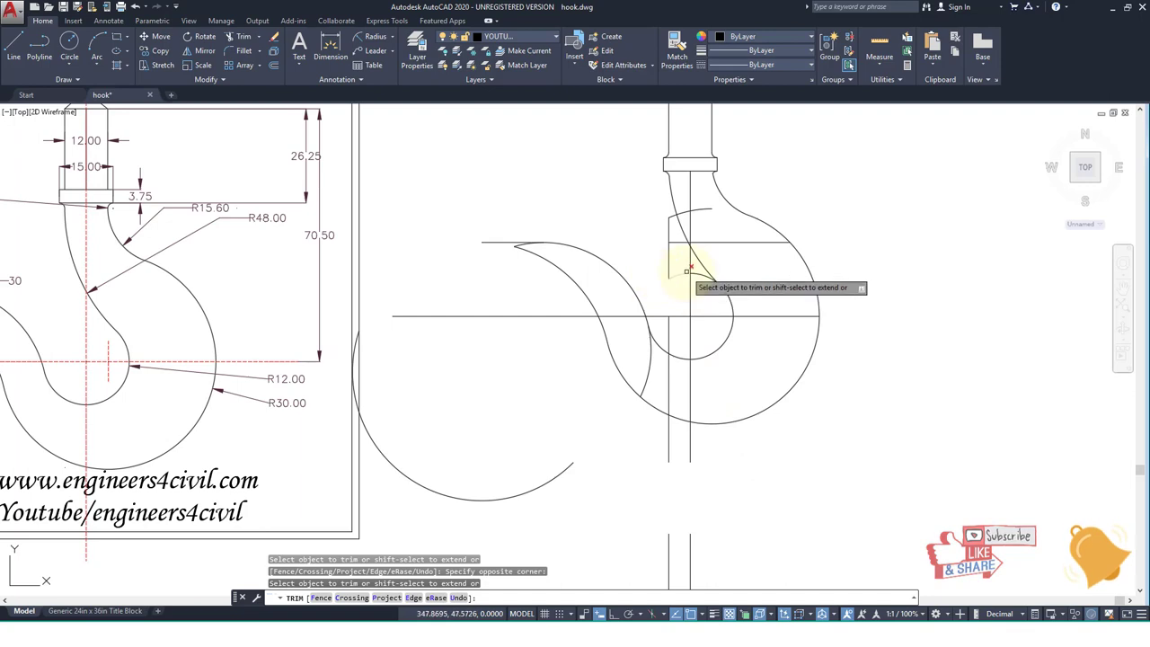
{"action": "scroll", "coordinate": [683, 269], "scroll_direction": "up", "scroll_amount": 2}
{"action": "left_click", "coordinate": [680, 239]}
{"action": "left_click", "coordinate": [675, 222]}
{"action": "scroll", "coordinate": [710, 231], "scroll_direction": "up", "scroll_amount": 6}
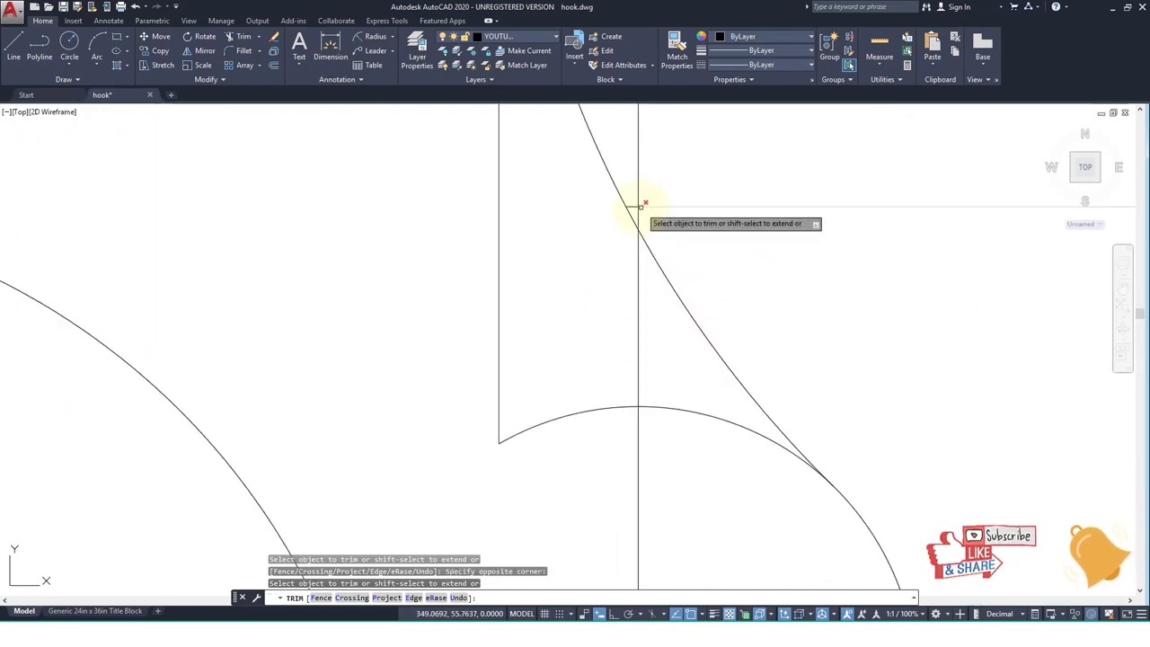
{"action": "scroll", "coordinate": [692, 242], "scroll_direction": "down", "scroll_amount": 4}
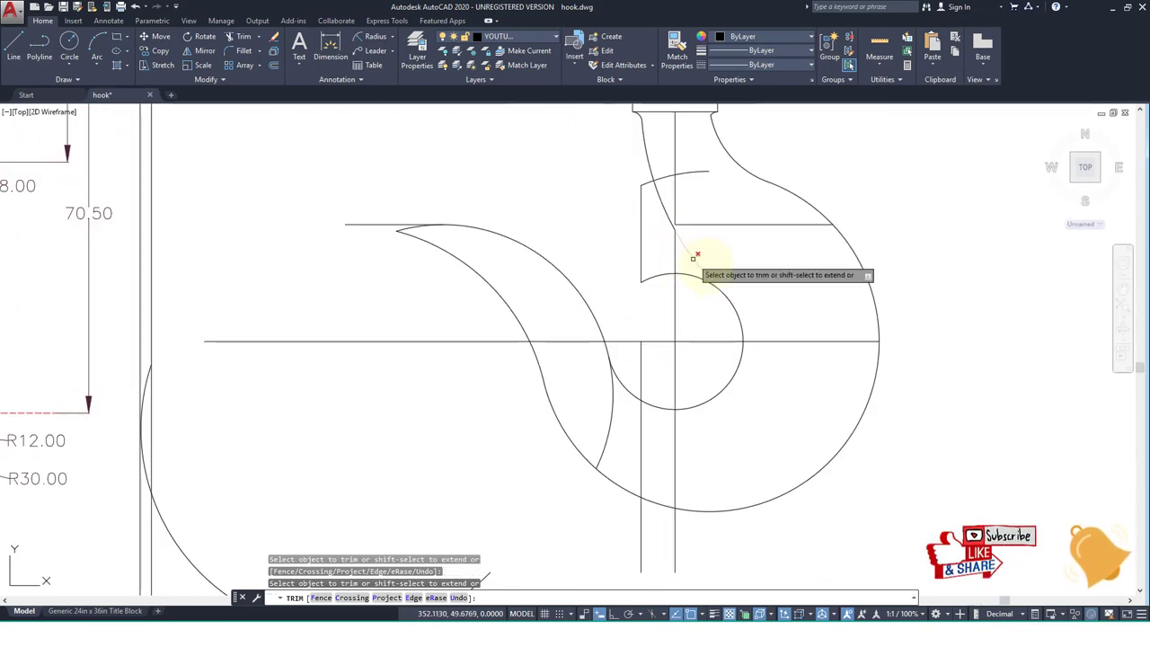
{"action": "scroll", "coordinate": [723, 282], "scroll_direction": "down", "scroll_amount": 2}
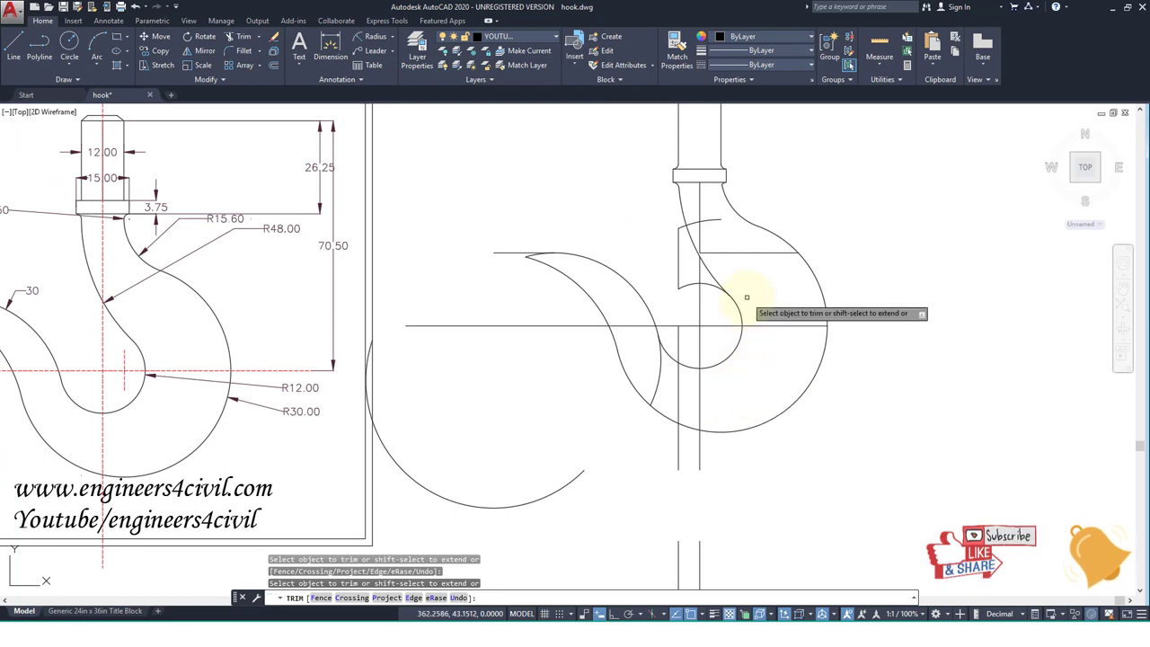
{"action": "middle_click_drag", "start_coordinate": [733, 297], "coordinate": [742, 323]}
{"action": "left_click", "coordinate": [742, 322]}
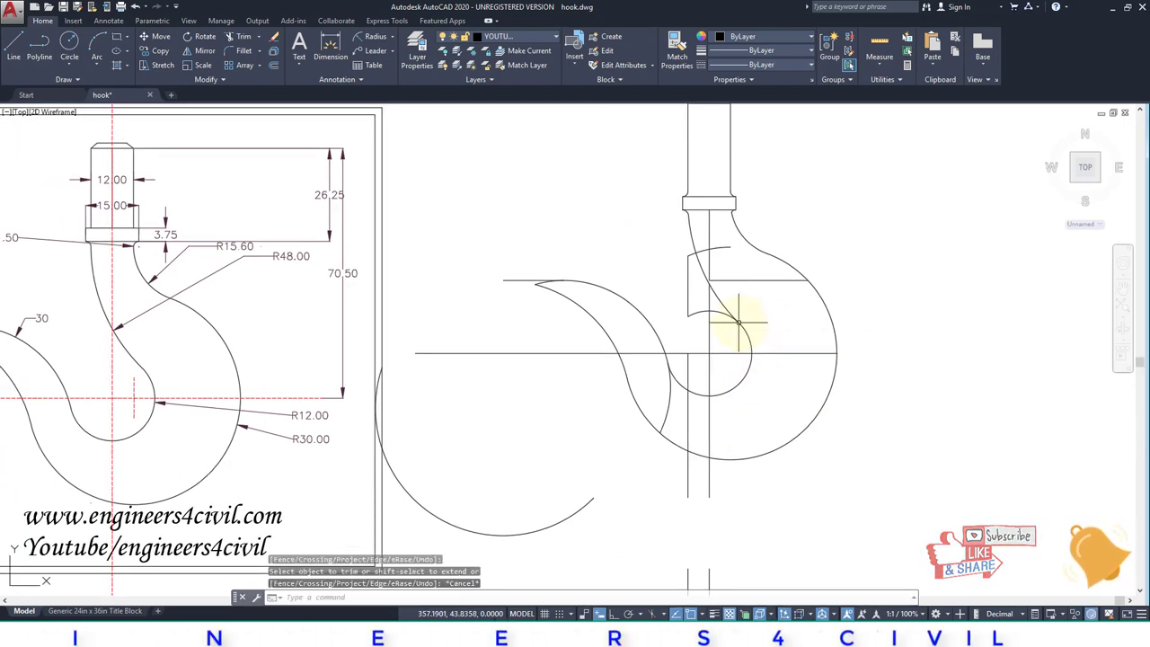
{"action": "type", "text": "ER"}
Erase the two vertical lines, the large lower-left arc, the upper arc and the short top arc
{"action": "key", "text": "Escape"}
{"action": "type", "text": "e"}
{"action": "key", "text": "Return"}
{"action": "left_click", "coordinate": [735, 435]}
{"action": "left_click", "coordinate": [684, 485]}
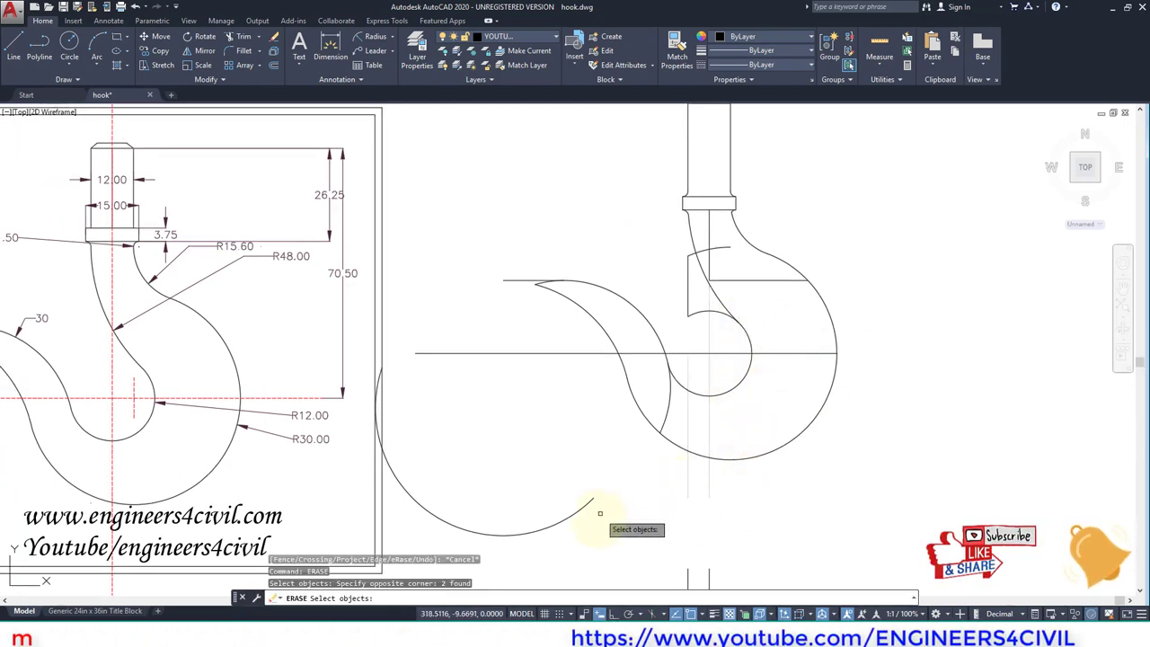
{"action": "left_click", "coordinate": [600, 506]}
{"action": "left_click", "coordinate": [543, 488]}
{"action": "left_click", "coordinate": [493, 267]}
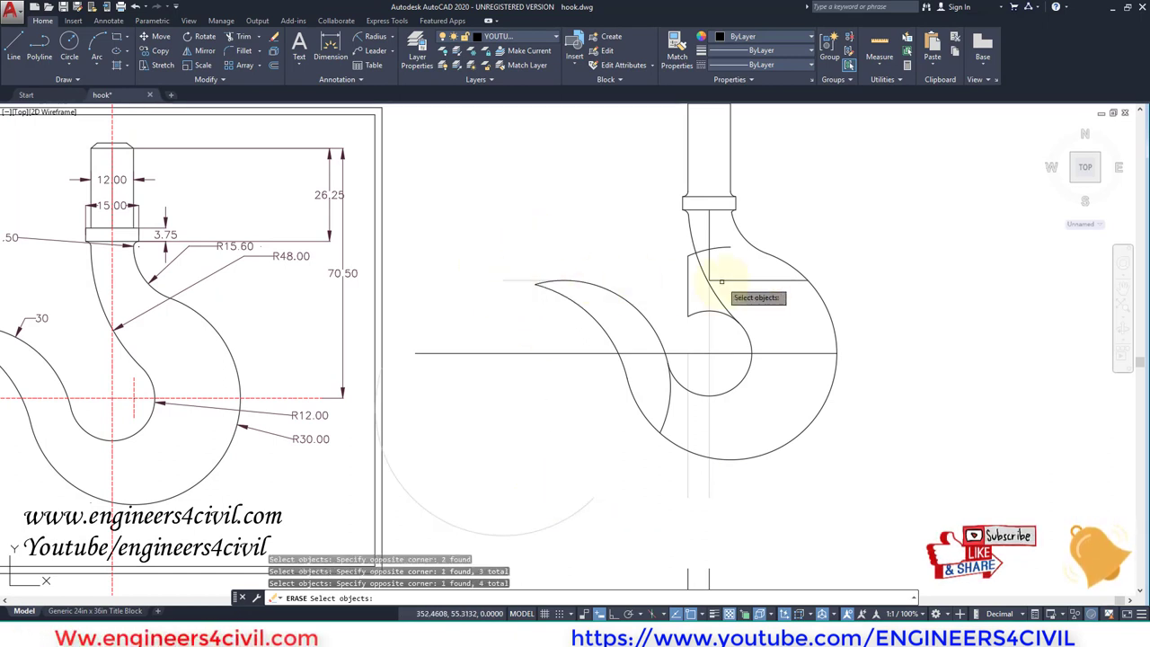
{"action": "left_click", "coordinate": [712, 249]}
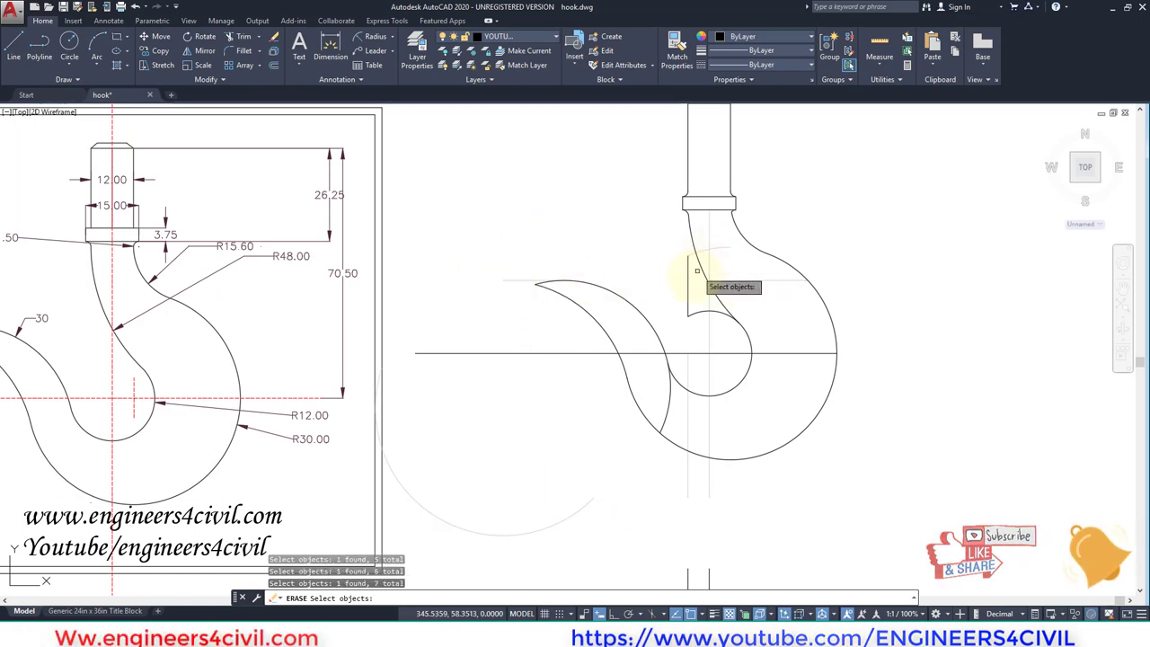
{"action": "key", "text": "Return"}
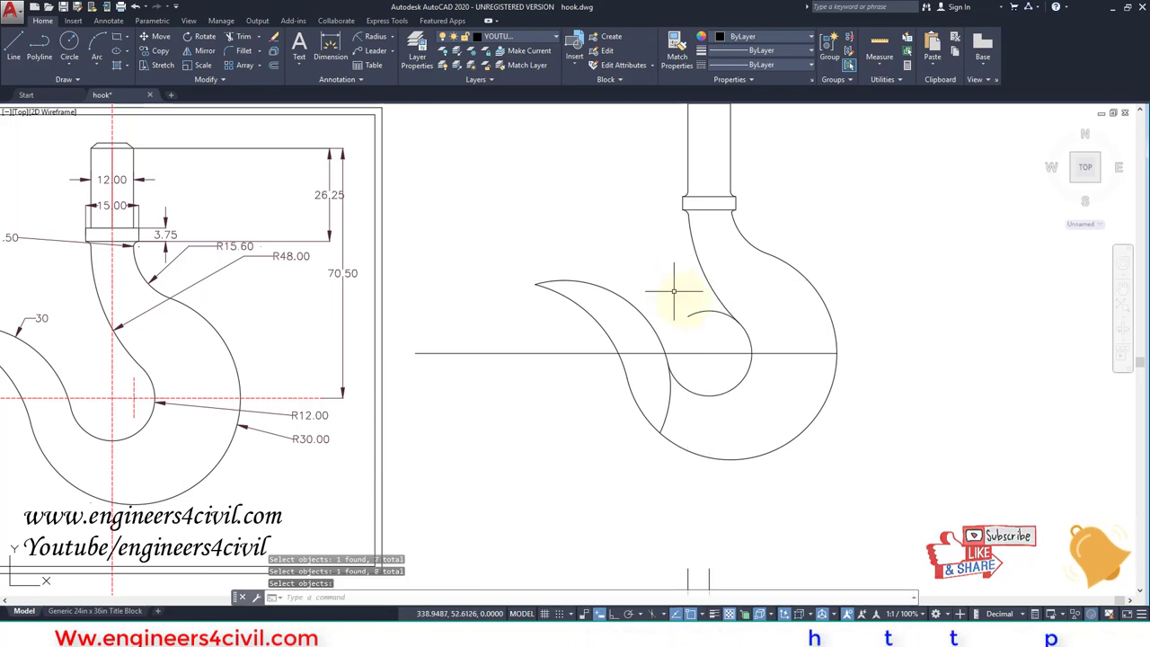
Trim away the small arc inside the hook
{"action": "type", "text": "tr"}
{"action": "key", "text": "Return"}
{"action": "left_click", "coordinate": [700, 310]}
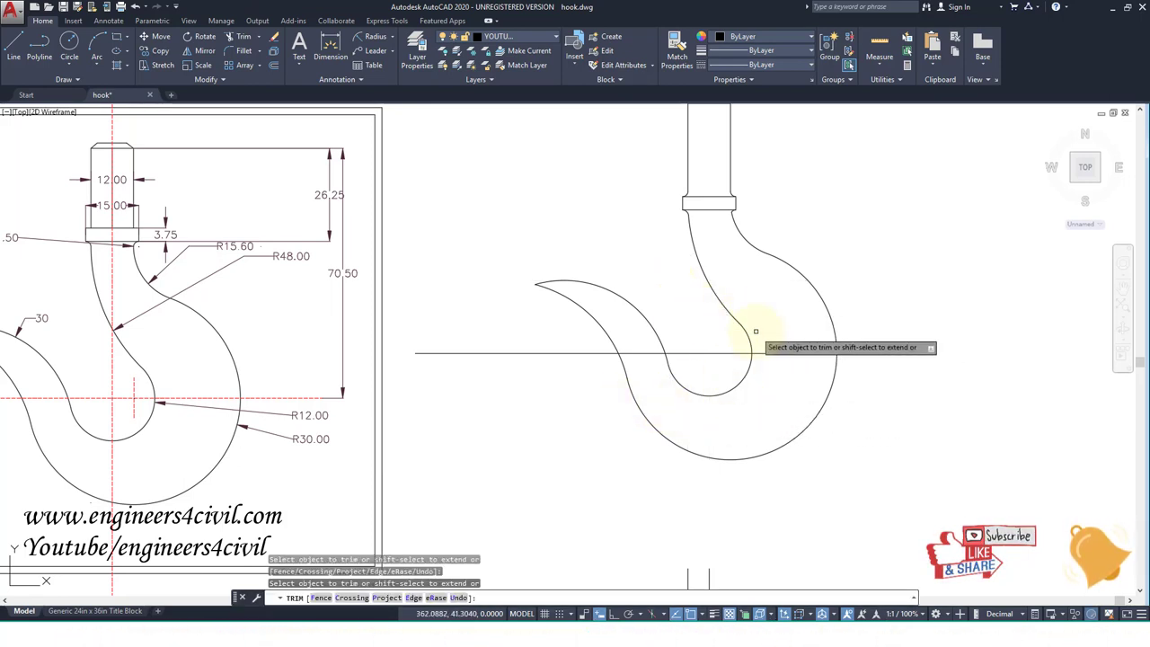
{"action": "scroll", "coordinate": [754, 328], "scroll_direction": "down", "scroll_amount": 2}
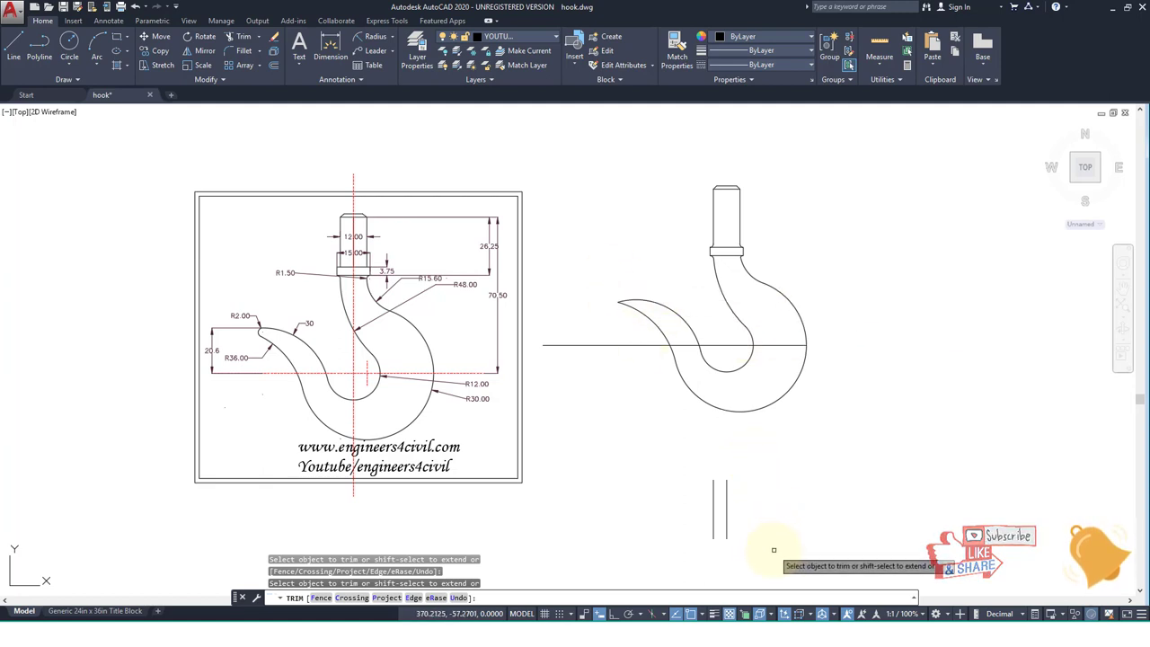
{"action": "key", "text": "Escape"}
{"action": "key", "text": "Escape"}
{"action": "key", "text": "Escape"}
{"action": "type", "text": "ERA"}
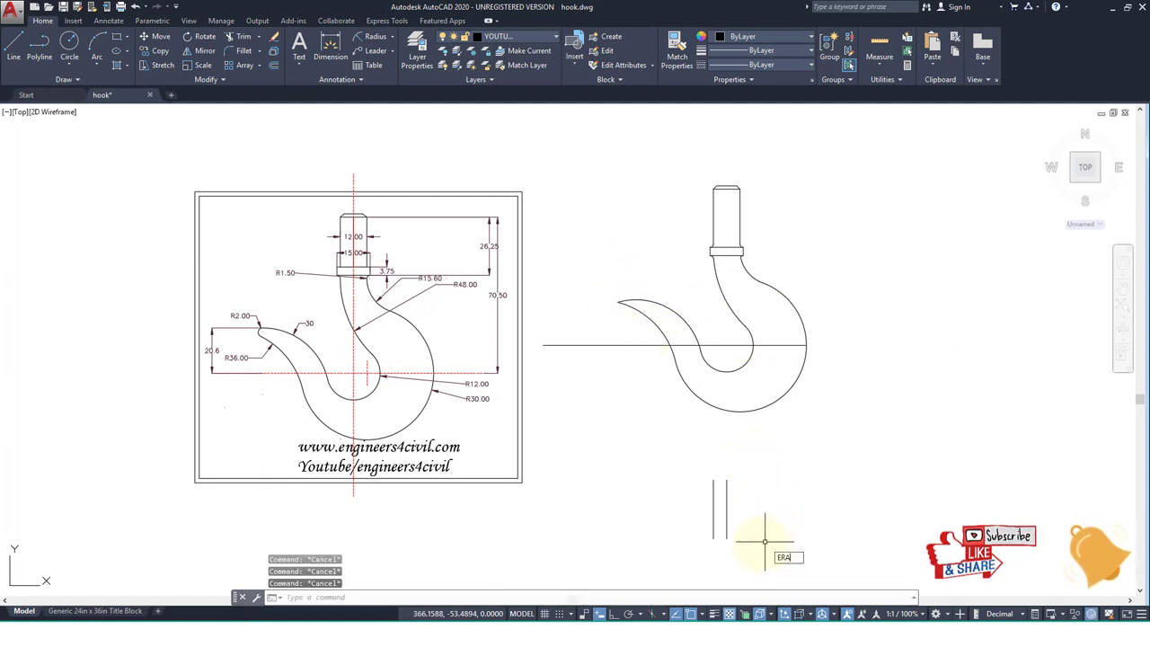
Erase the two short vertical lines below the hook and frame both hooks in view
{"action": "key", "text": "Return"}
{"action": "left_click", "coordinate": [749, 549]}
{"action": "left_click", "coordinate": [698, 486]}
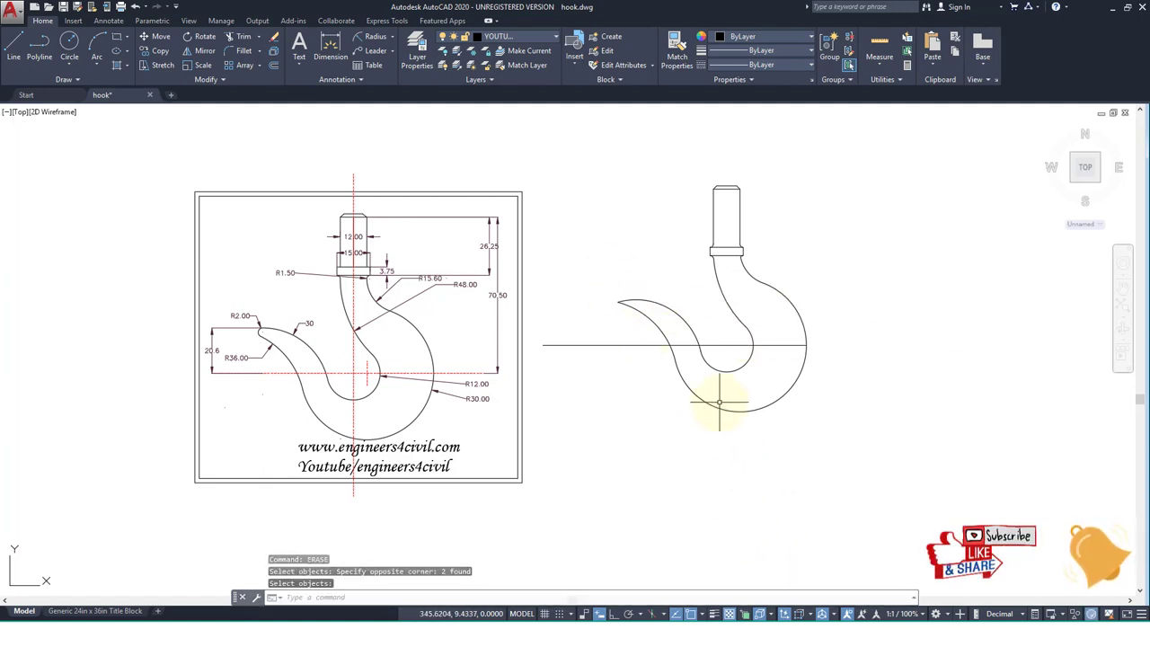
{"action": "middle_click_drag", "start_coordinate": [637, 366], "coordinate": [713, 479]}
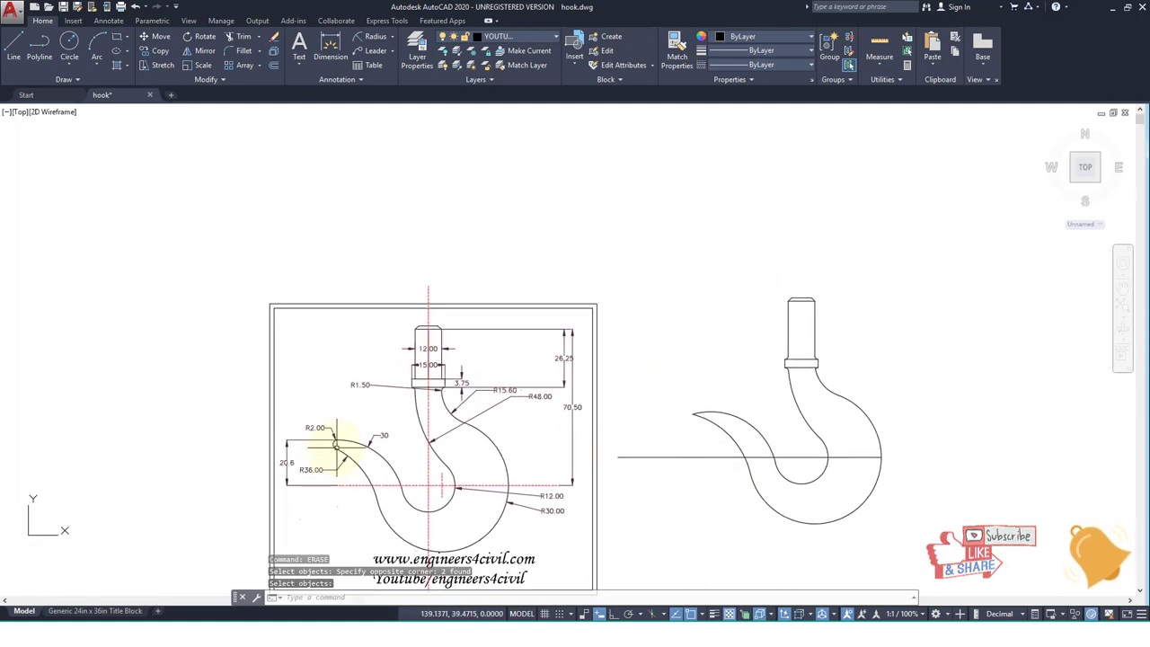
{"action": "scroll", "coordinate": [732, 451], "scroll_direction": "up", "scroll_amount": 2}
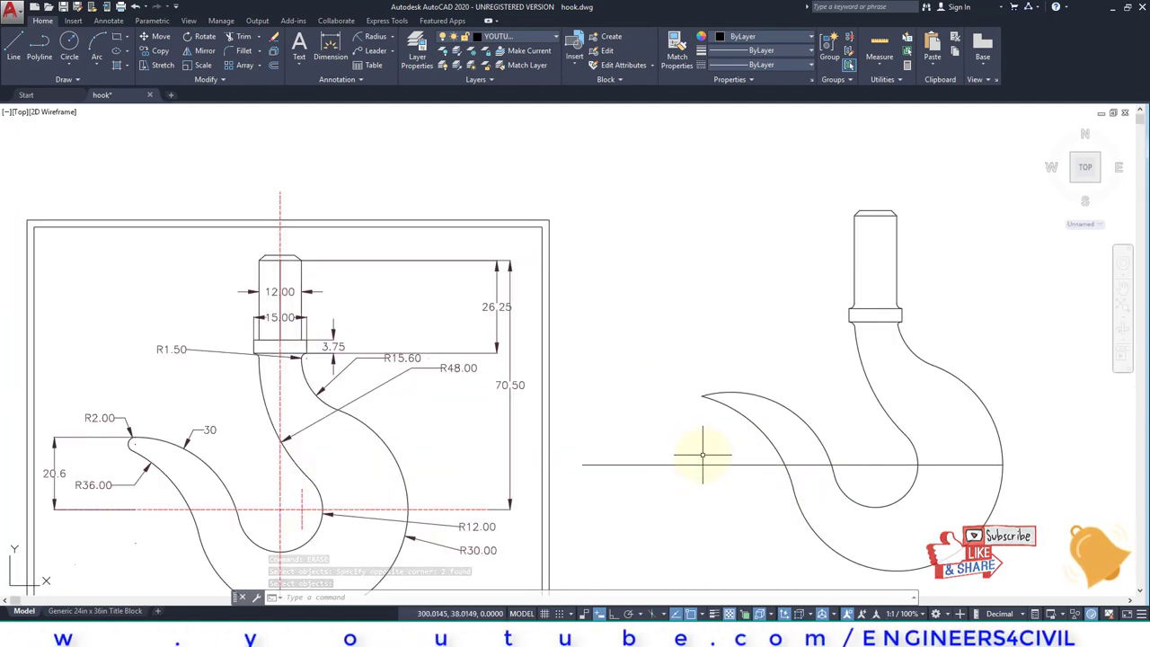
{"action": "middle_click_drag", "start_coordinate": [698, 457], "coordinate": [693, 413]}
{"action": "type", "text": "o"}
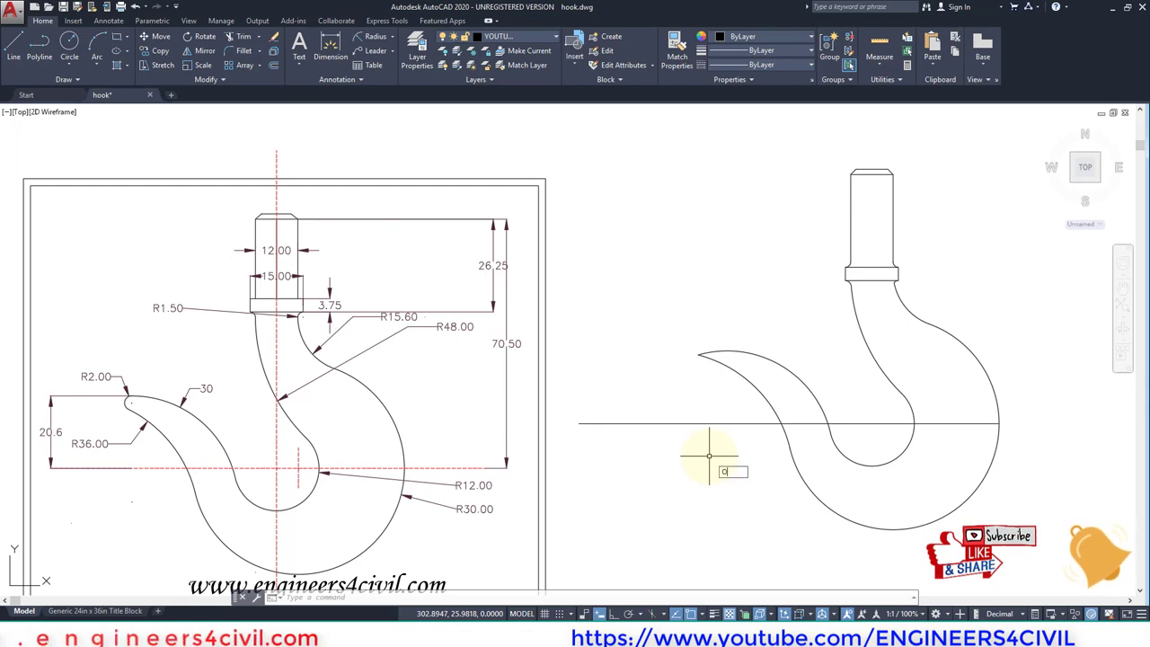
Offset the horizontal line 20.6 upward so the copy passes through the hook tip
{"action": "key", "text": "Return"}
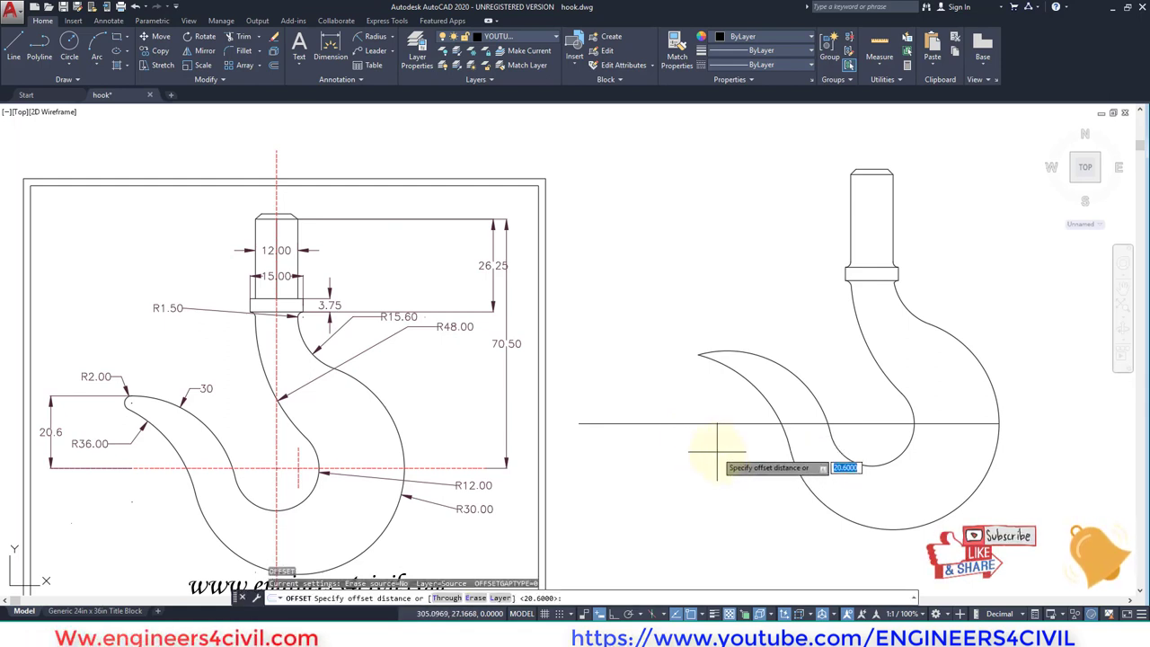
{"action": "key", "text": "Return"}
{"action": "left_click", "coordinate": [718, 423]}
{"action": "left_click", "coordinate": [715, 401]}
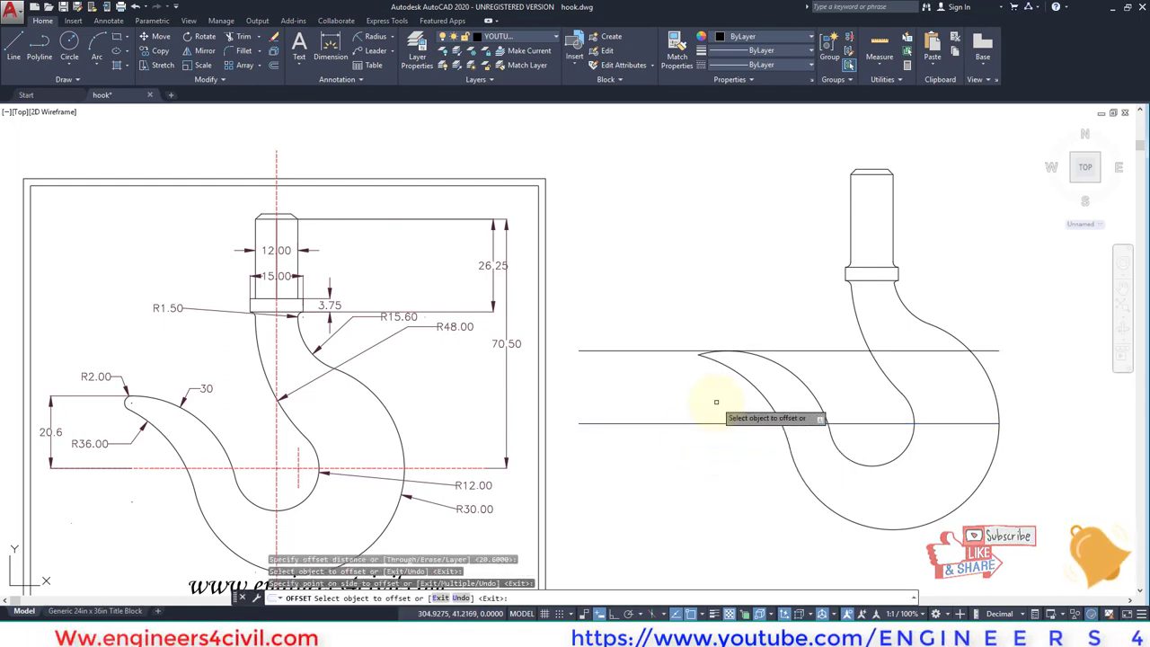
{"action": "key", "text": "Return"}
{"action": "scroll", "coordinate": [740, 328], "scroll_direction": "up", "scroll_amount": 2}
{"action": "scroll", "coordinate": [733, 350], "scroll_direction": "up", "scroll_amount": 2}
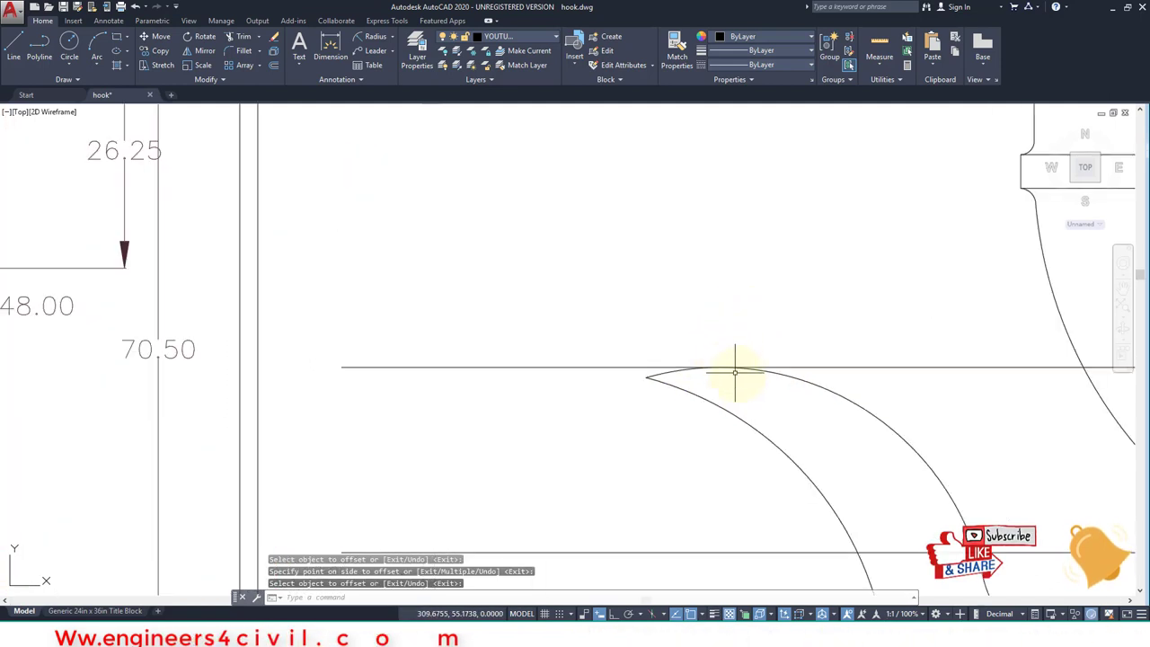
{"action": "scroll", "coordinate": [735, 371], "scroll_direction": "down", "scroll_amount": 2}
{"action": "scroll", "coordinate": [697, 390], "scroll_direction": "down", "scroll_amount": 2}
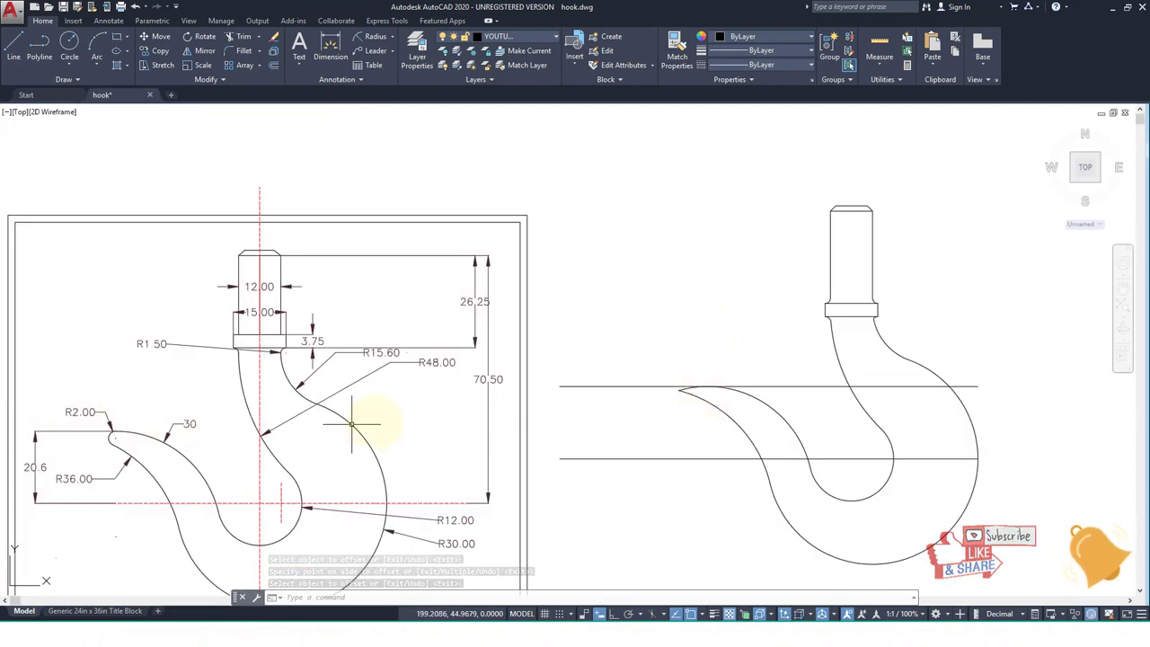
Draw an R2 circle tangent to the upper line and the hook tip curve
{"action": "type", "text": "c"}
{"action": "key", "text": "Return"}
{"action": "type", "text": "t"}
{"action": "key", "text": "Return"}
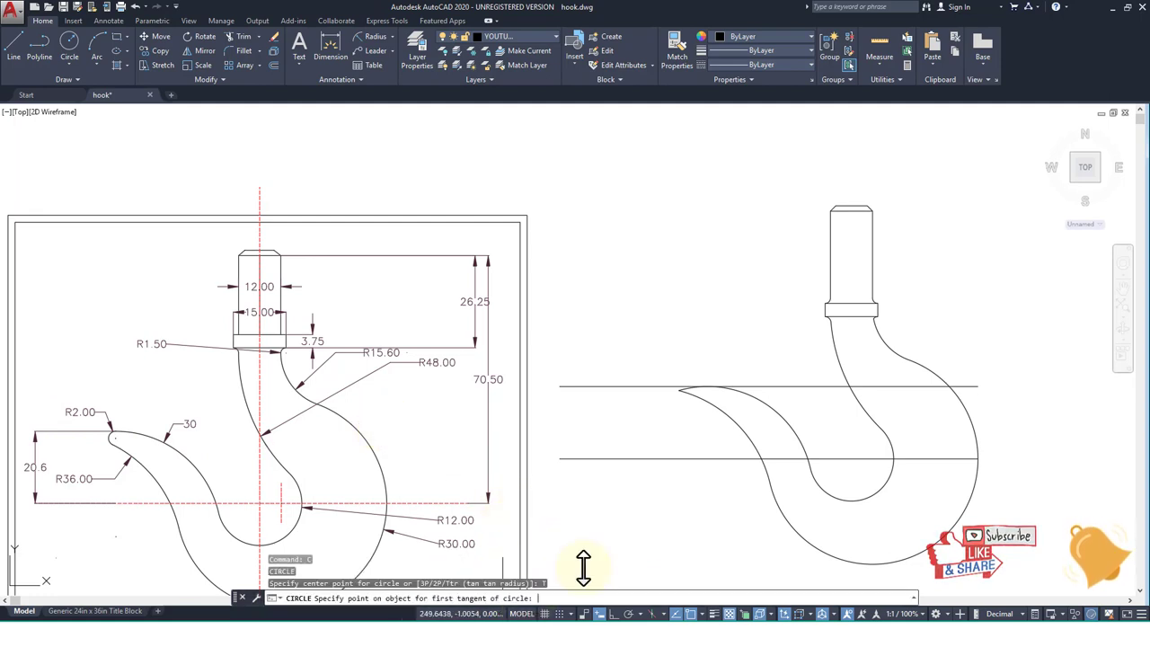
{"action": "left_click", "coordinate": [696, 389]}
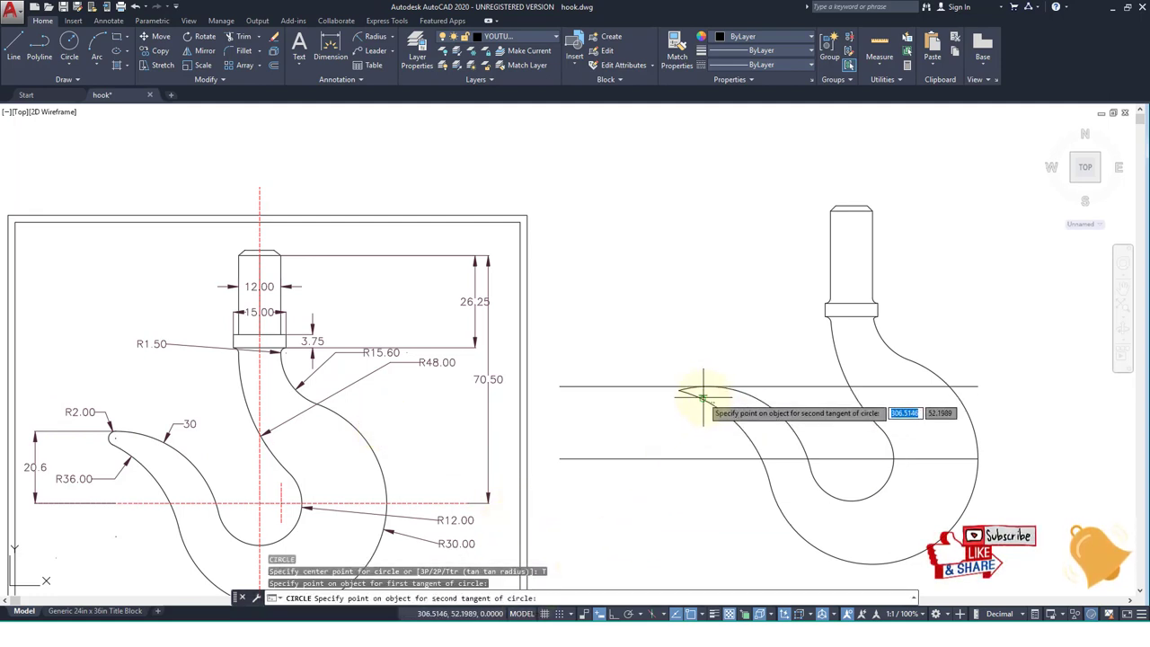
{"action": "left_click", "coordinate": [708, 395]}
{"action": "key", "text": "Return"}
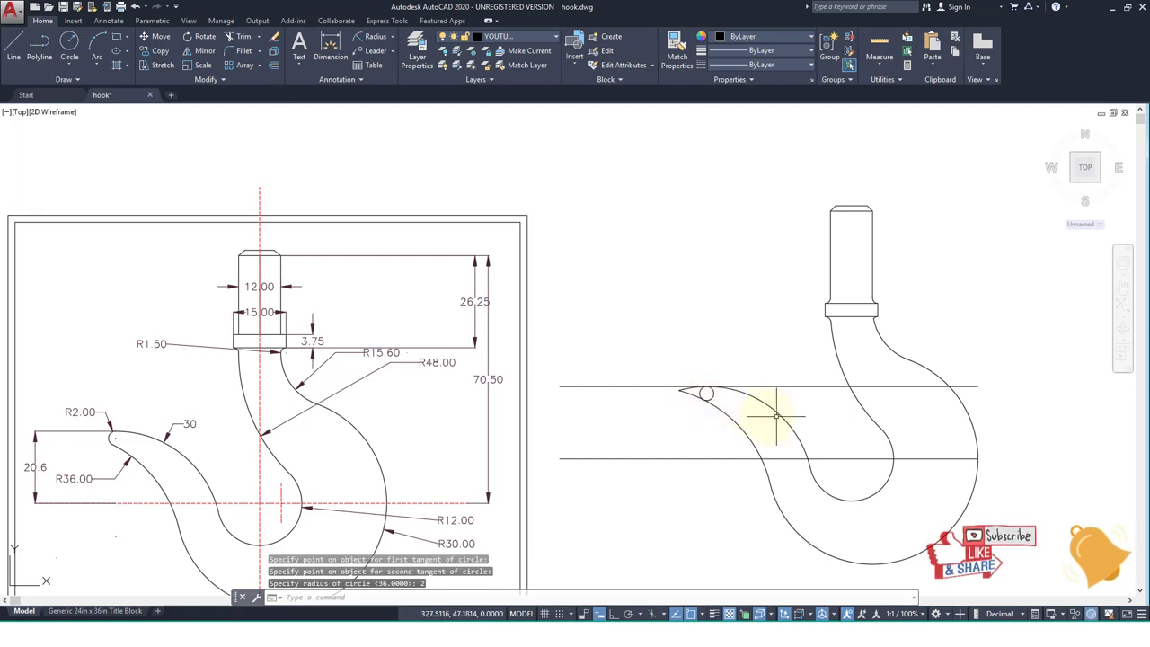
{"action": "scroll", "coordinate": [699, 398], "scroll_direction": "up", "scroll_amount": 2}
Trim the line and curve ends past the tip circle to round the hook tip
{"action": "type", "text": "tr"}
{"action": "key", "text": "Return"}
{"action": "key", "text": "Return"}
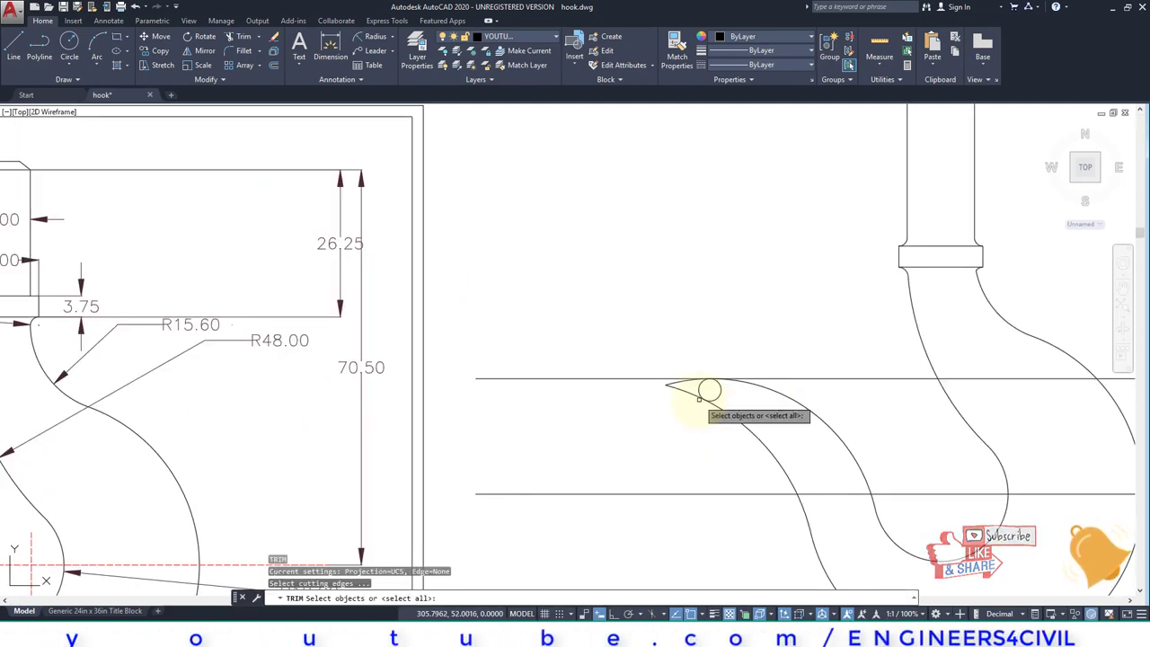
{"action": "scroll", "coordinate": [692, 398], "scroll_direction": "up", "scroll_amount": 2}
{"action": "left_click", "coordinate": [688, 396]}
{"action": "left_click", "coordinate": [666, 349]}
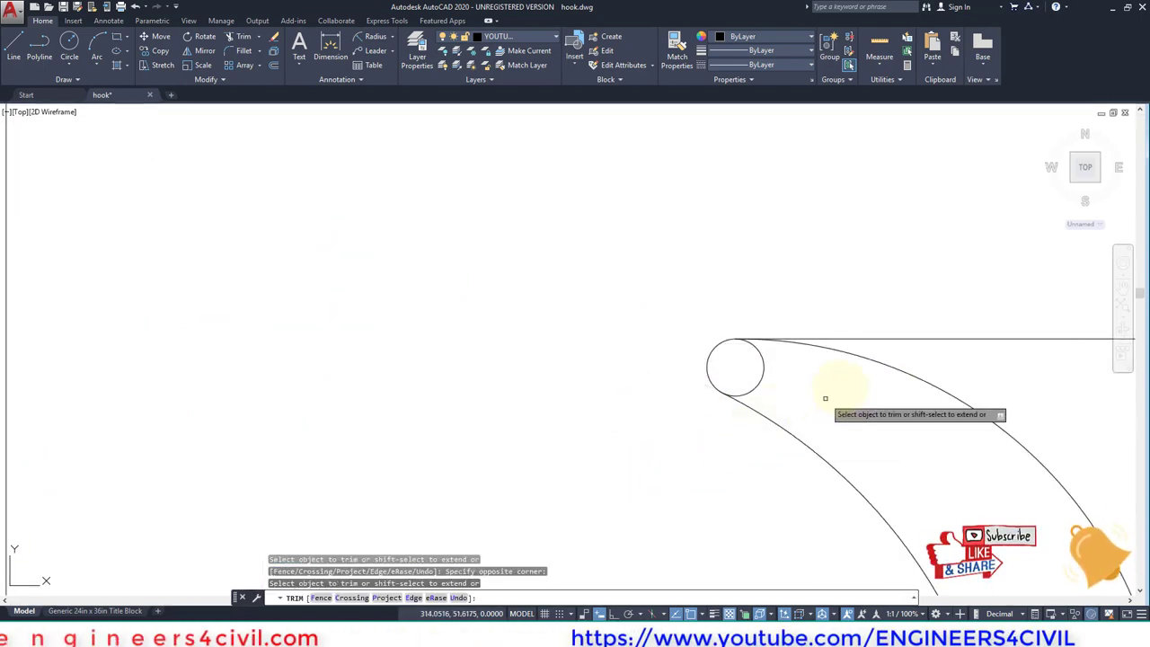
{"action": "scroll", "coordinate": [841, 337], "scroll_direction": "down", "scroll_amount": 2}
{"action": "scroll", "coordinate": [796, 361], "scroll_direction": "down", "scroll_amount": 3}
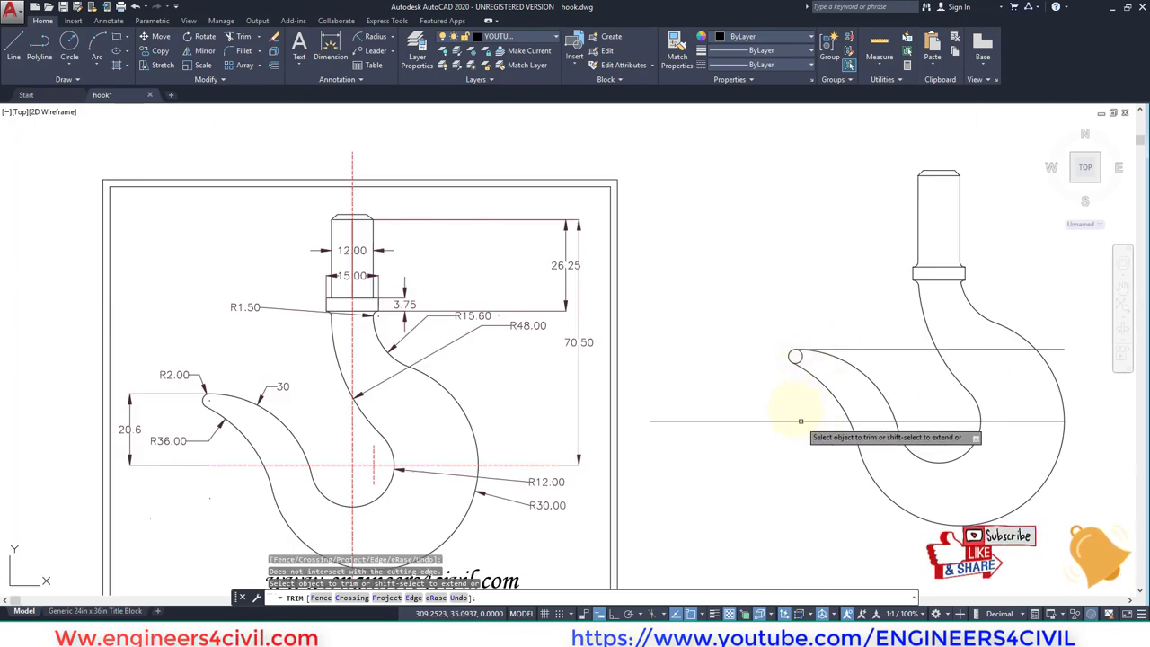
{"action": "scroll", "coordinate": [774, 408], "scroll_direction": "down", "scroll_amount": 2}
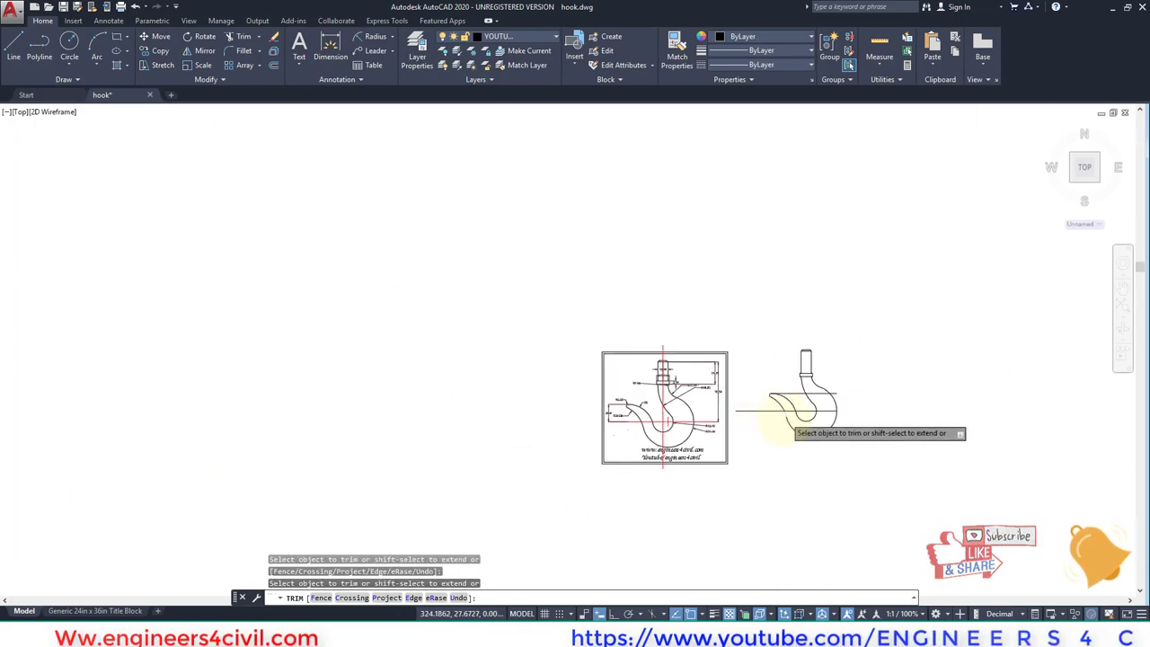
{"action": "scroll", "coordinate": [781, 414], "scroll_direction": "up", "scroll_amount": 1}
{"action": "key", "text": "Escape"}
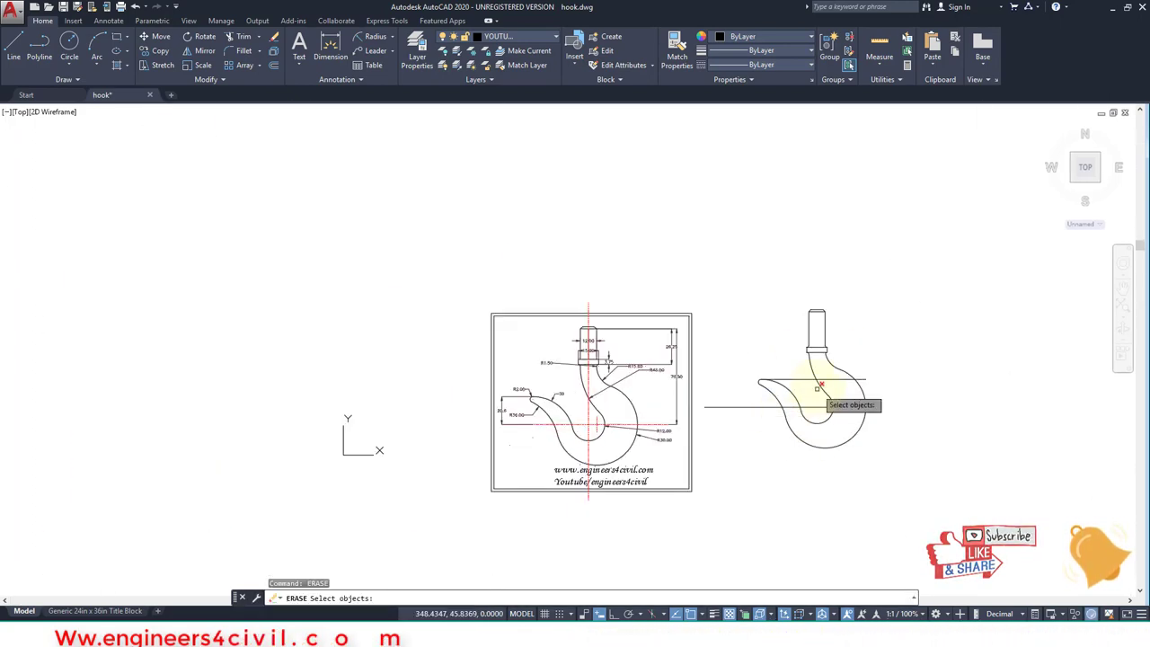
Erase the two leftover horizontal construction lines, leaving the clean hook outline
{"action": "type", "text": "e"}
{"action": "key", "text": "Return"}
{"action": "left_click", "coordinate": [807, 380]}
{"action": "left_click", "coordinate": [811, 405]}
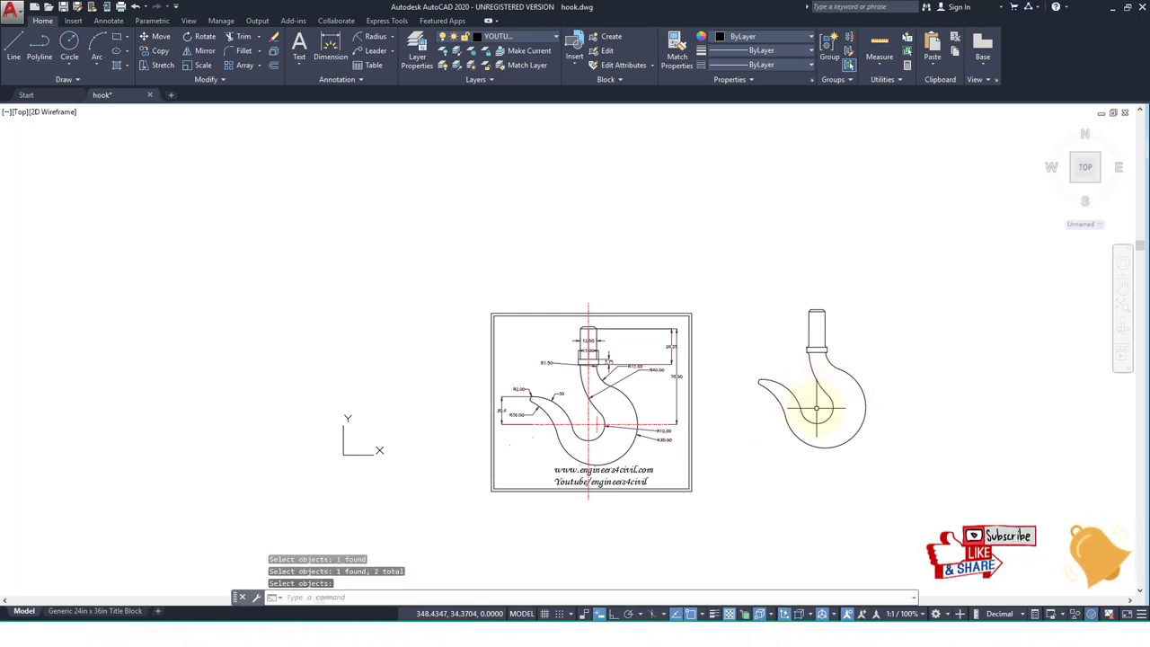
{"action": "scroll", "coordinate": [759, 398], "scroll_direction": "down", "scroll_amount": 2}
{"action": "scroll", "coordinate": [796, 383], "scroll_direction": "up", "scroll_amount": 4}
{"action": "middle_click_drag", "start_coordinate": [821, 365], "coordinate": [688, 385]}
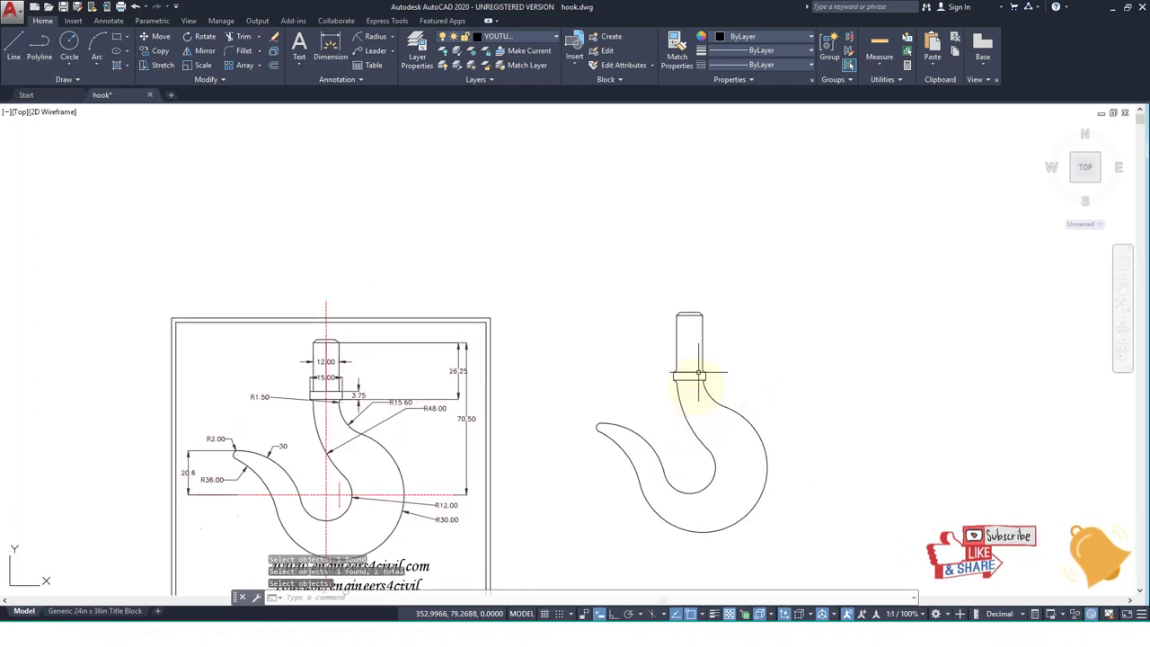
{"action": "scroll", "coordinate": [688, 411], "scroll_direction": "up", "scroll_amount": 1}
{"action": "scroll", "coordinate": [688, 410], "scroll_direction": "up", "scroll_amount": 1}
{"action": "scroll", "coordinate": [673, 386], "scroll_direction": "up", "scroll_amount": 1}
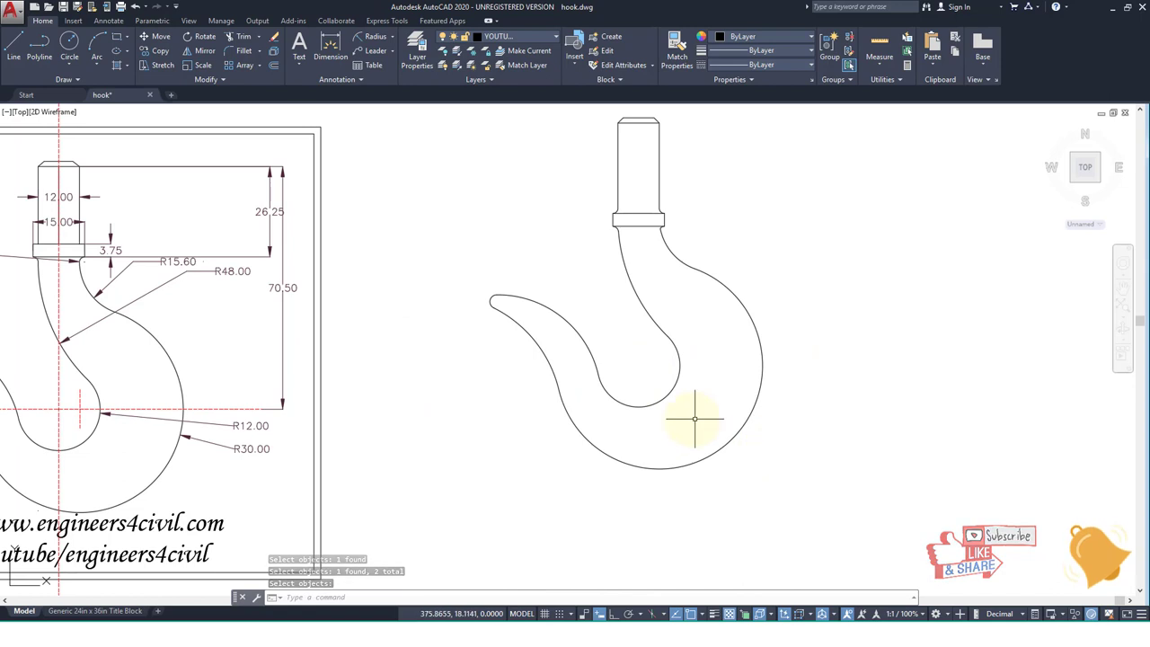
{"action": "scroll", "coordinate": [694, 418], "scroll_direction": "down", "scroll_amount": 2}
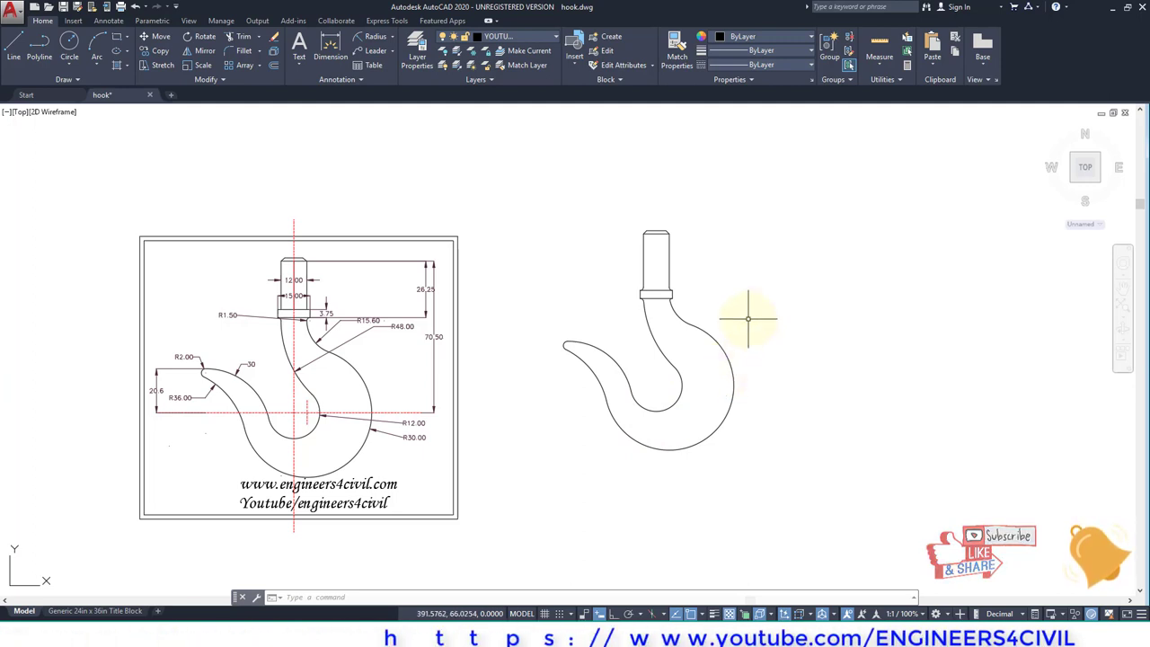
{"action": "type", "text": "LA"}
Create a CENTRE LINE layer, make it current, with red colour 10 and ACAD_ISO02W100 linetype
{"action": "key", "text": "Return"}
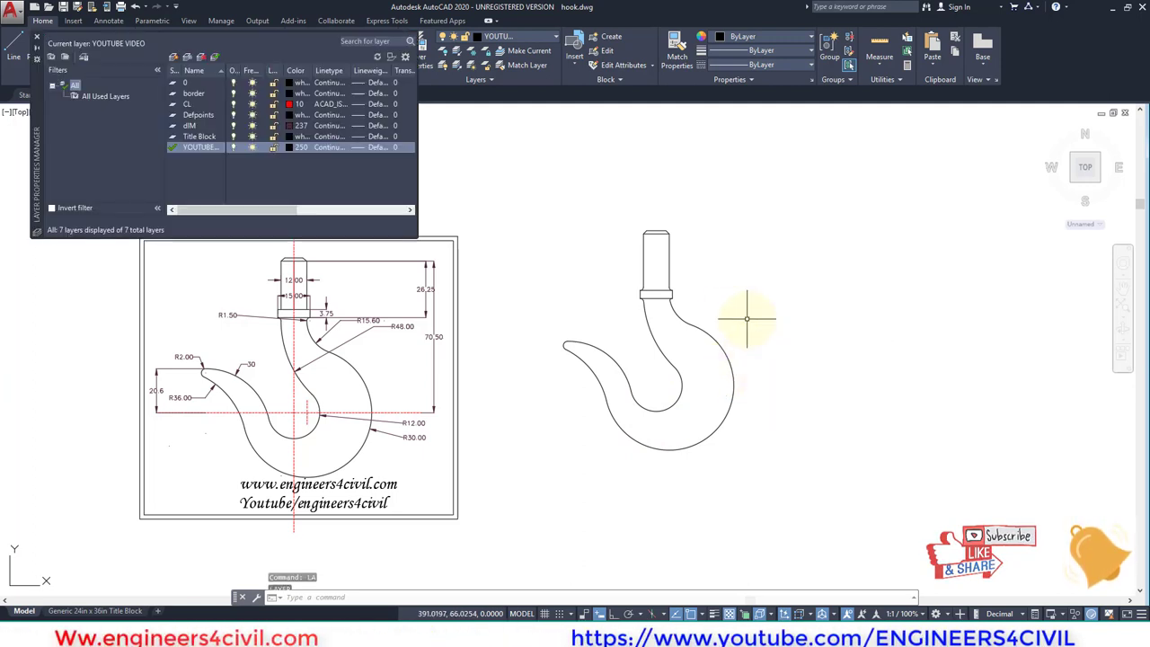
{"action": "left_click", "coordinate": [174, 56]}
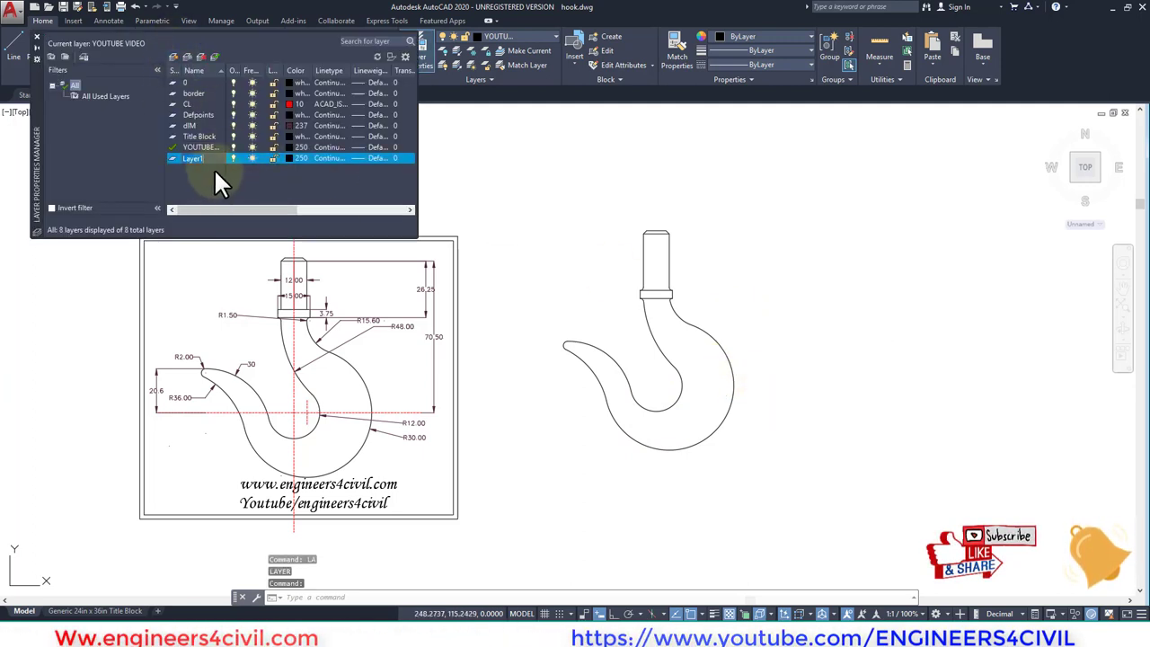
{"action": "type", "text": "CENTRE LI"}
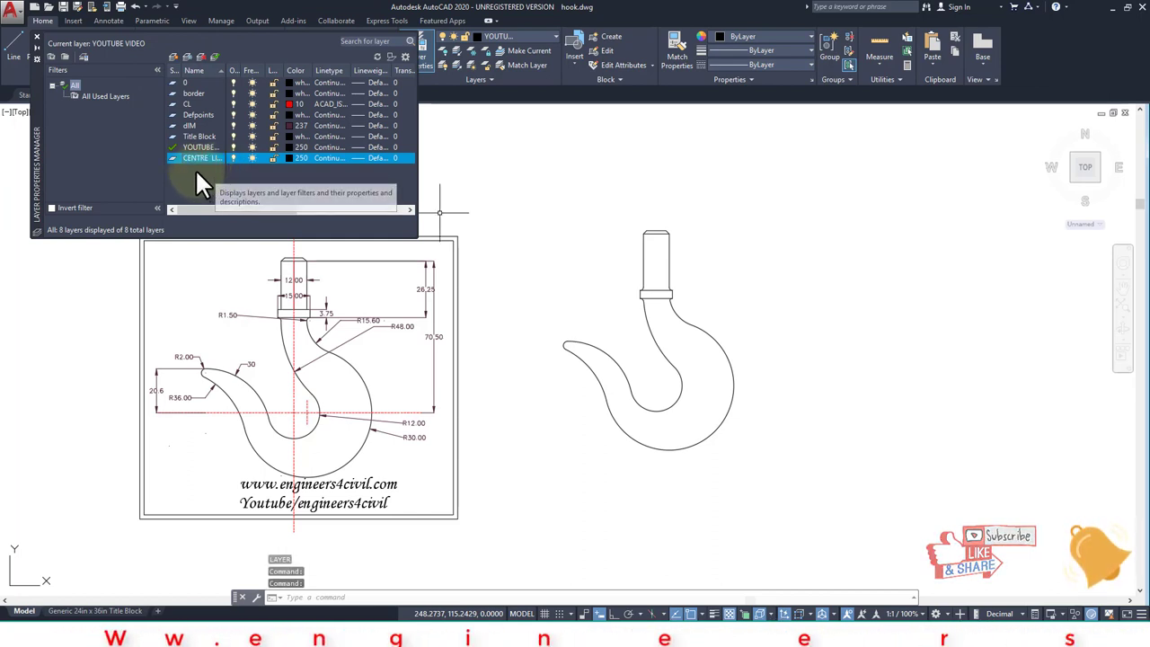
{"action": "double_click", "coordinate": [172, 157]}
{"action": "left_click", "coordinate": [292, 157]}
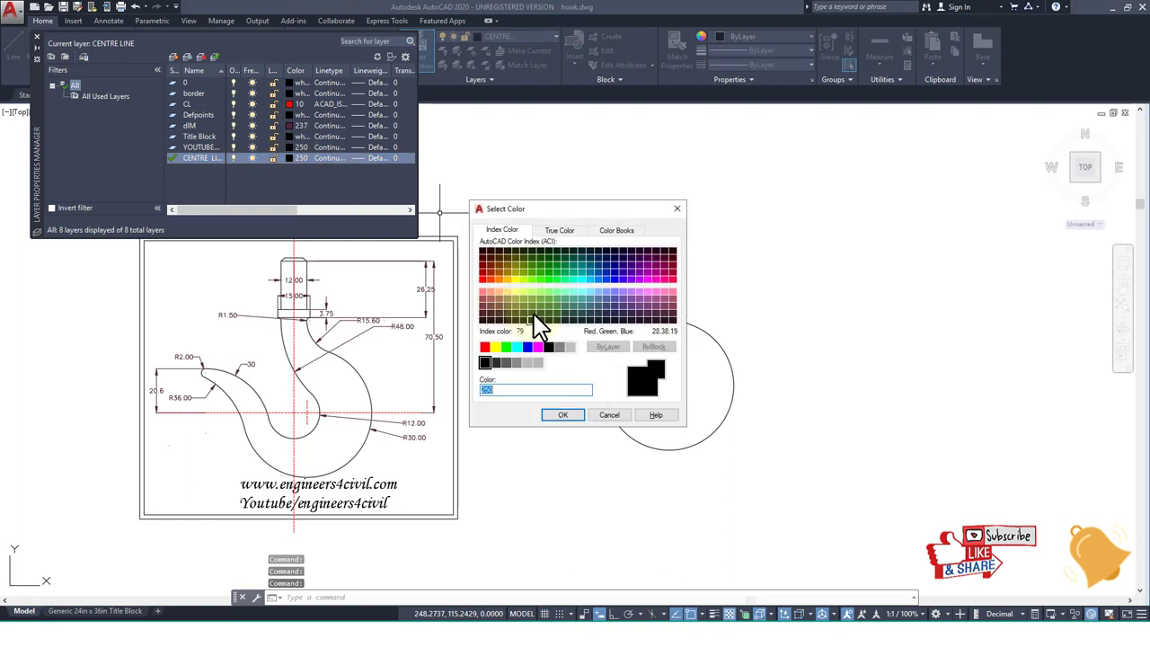
{"action": "left_click", "coordinate": [557, 415]}
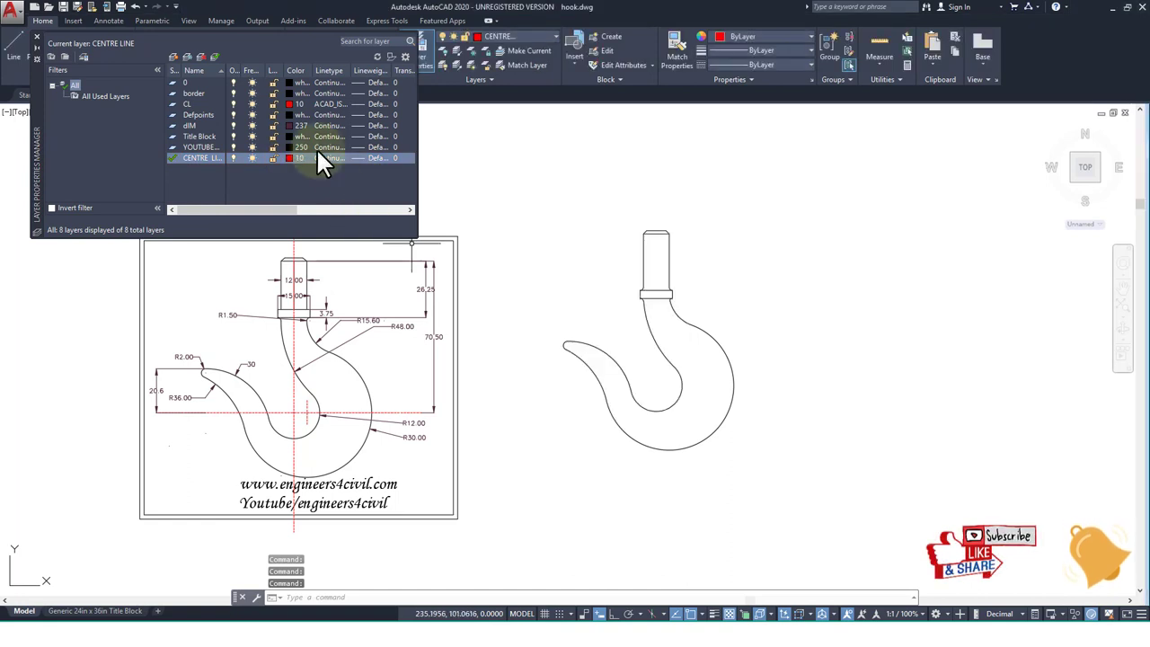
{"action": "left_click", "coordinate": [329, 156]}
{"action": "left_click", "coordinate": [575, 287]}
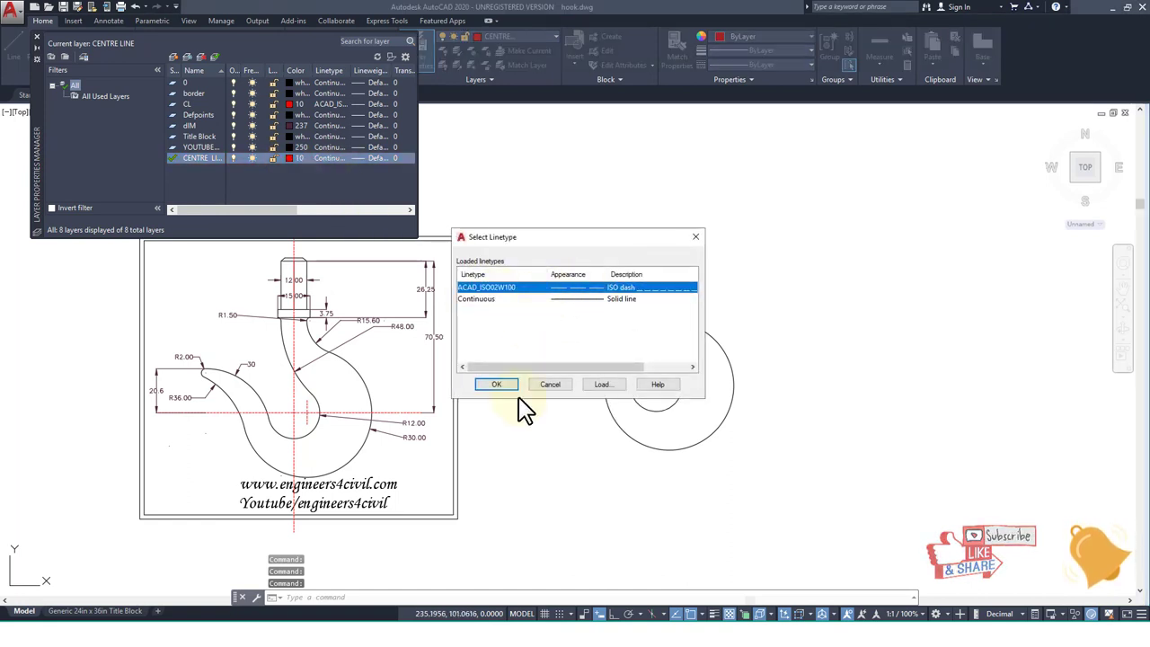
{"action": "left_click", "coordinate": [499, 384]}
{"action": "left_click", "coordinate": [37, 38]}
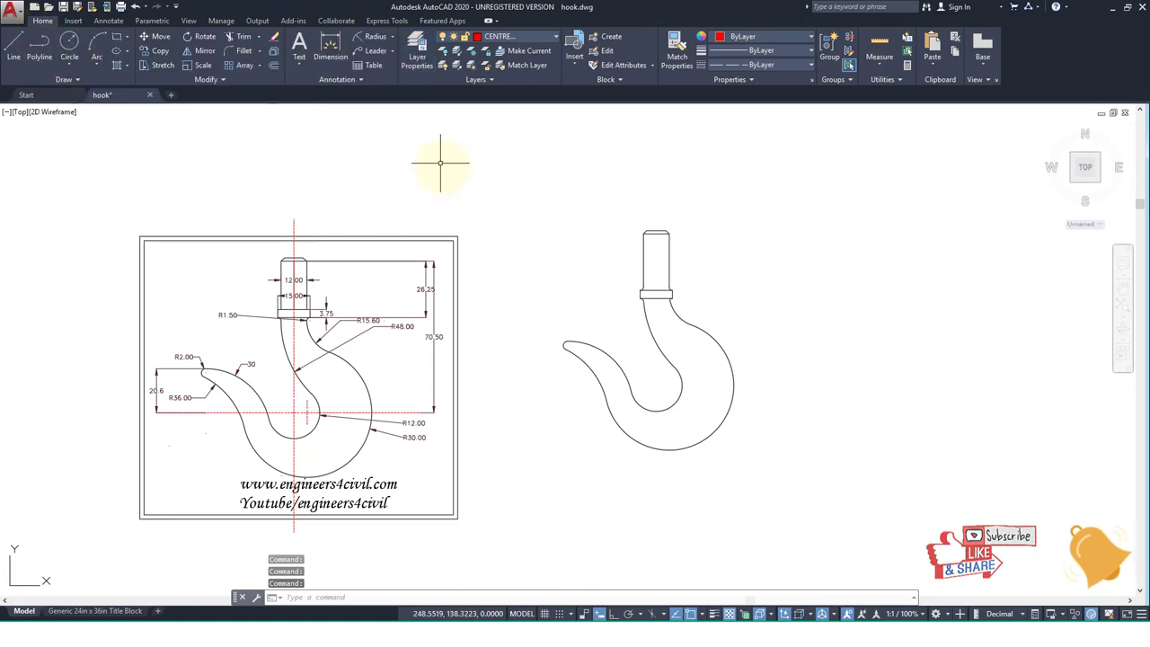
With Ortho on, draw vertical and horizontal centre lines crossing through the hook's curve
{"action": "key", "text": "l"}
{"action": "key", "text": "Return"}
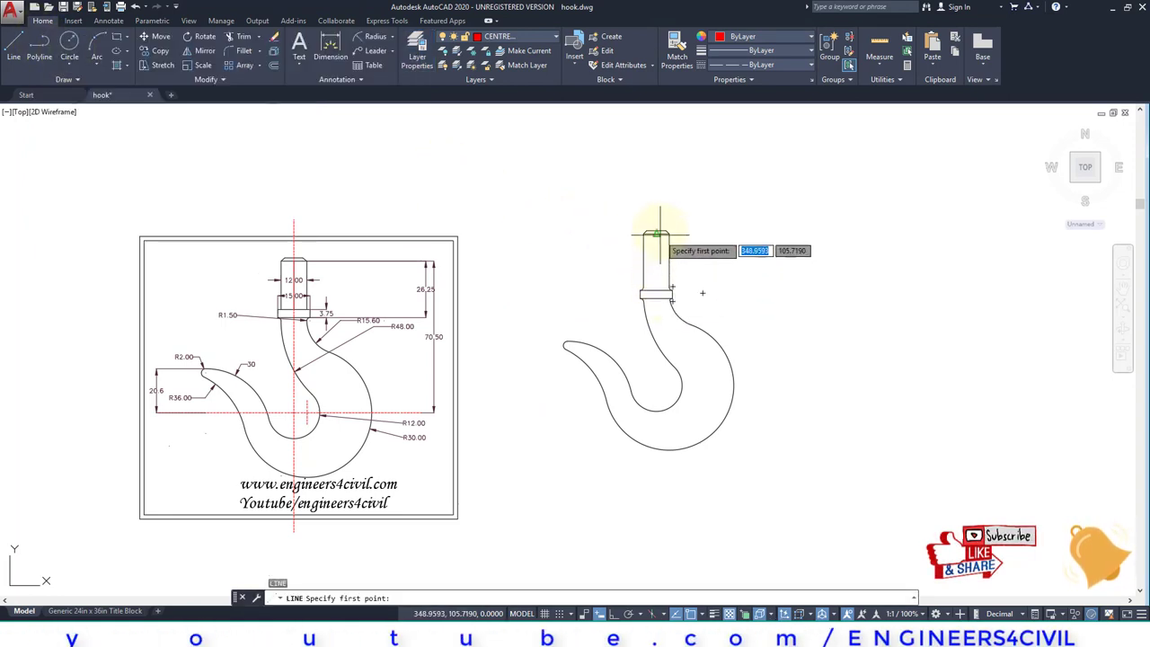
{"action": "left_click", "coordinate": [657, 151]}
{"action": "key", "text": "F8"}
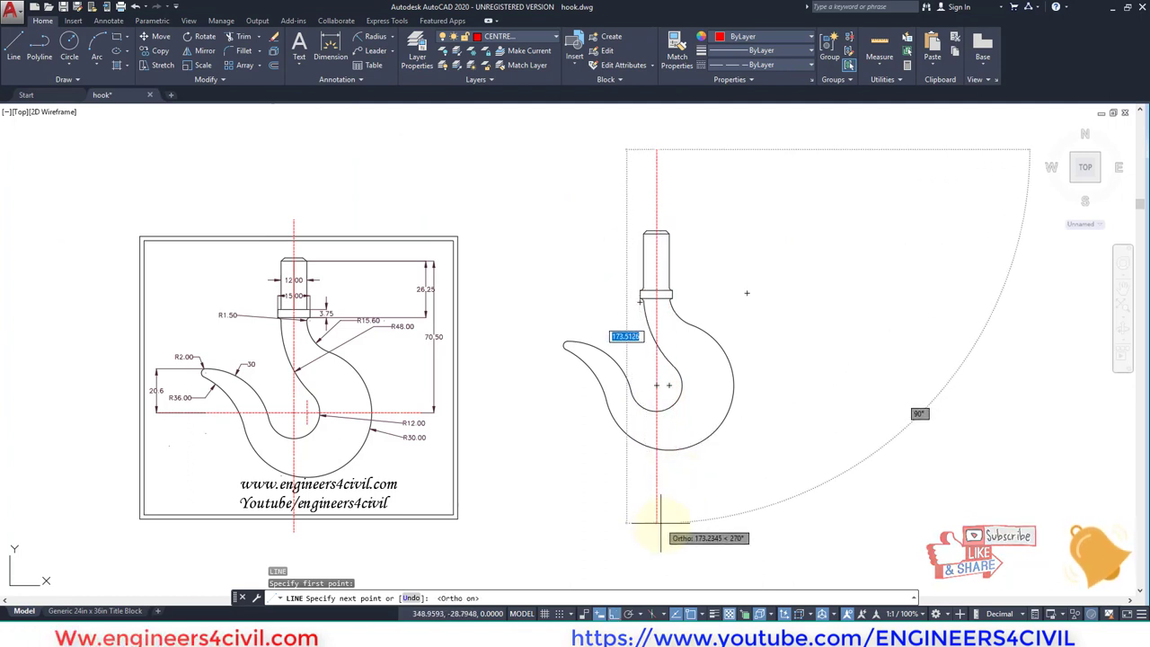
{"action": "left_click", "coordinate": [681, 535]}
{"action": "key", "text": "Return"}
{"action": "key", "text": "Return"}
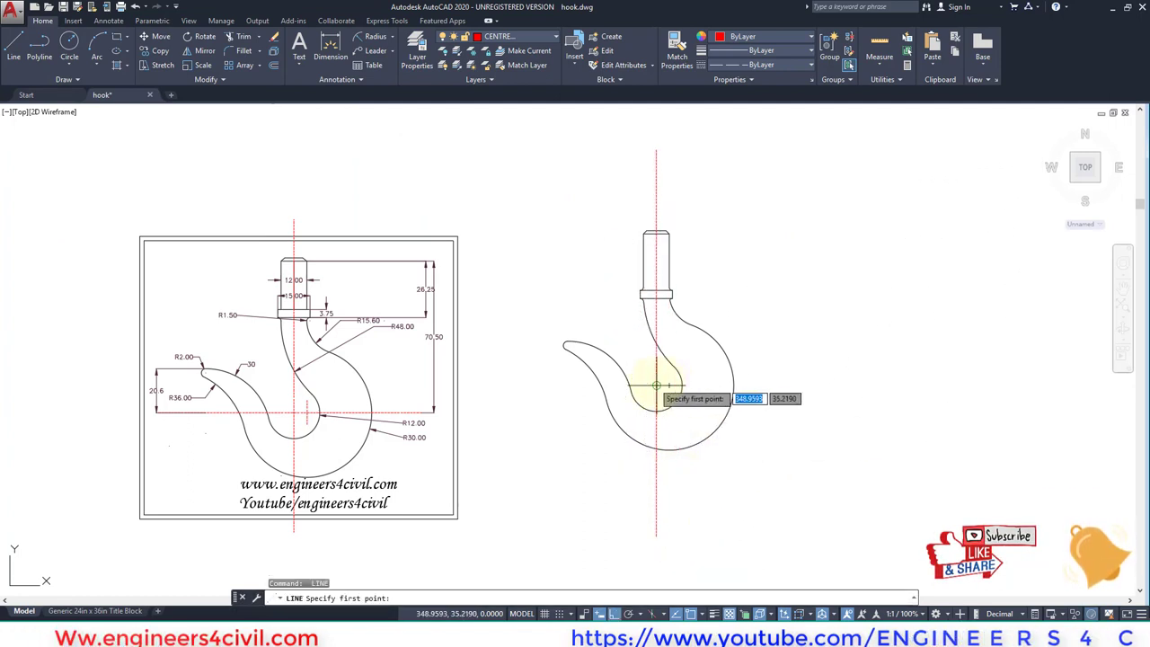
{"action": "left_click", "coordinate": [510, 386]}
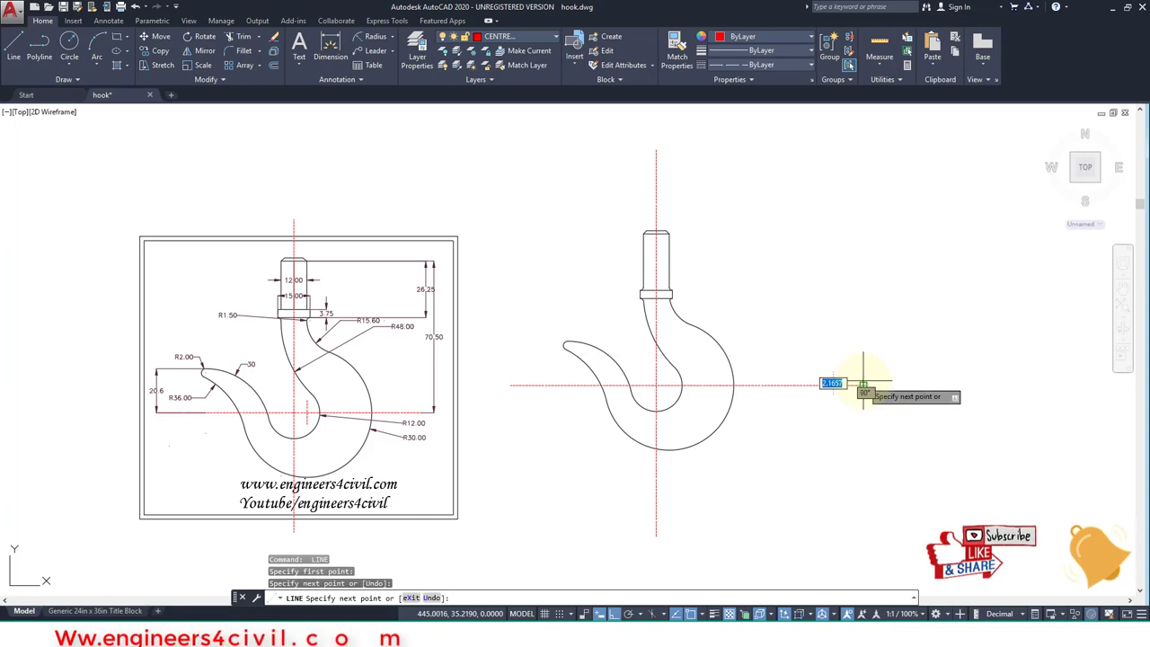
{"action": "left_click", "coordinate": [862, 385]}
{"action": "key", "text": "Return"}
{"action": "scroll", "coordinate": [688, 386], "scroll_direction": "up", "scroll_amount": 4}
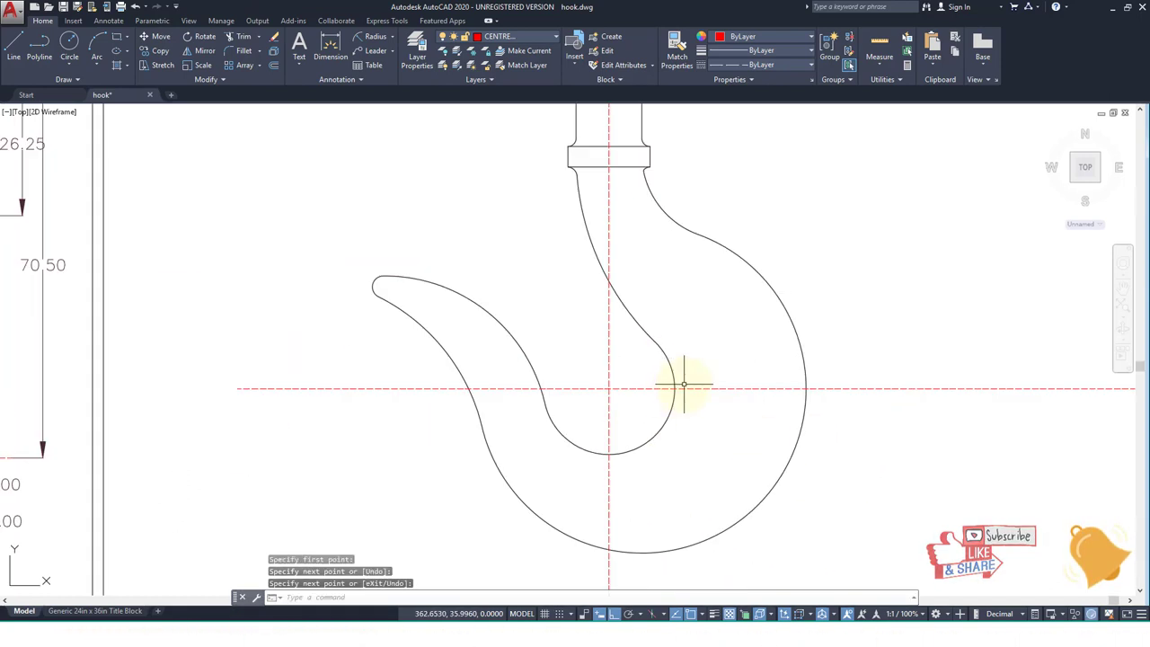
Draw a short vertical line starting from a tracked point just above the centre
{"action": "key", "text": "Return"}
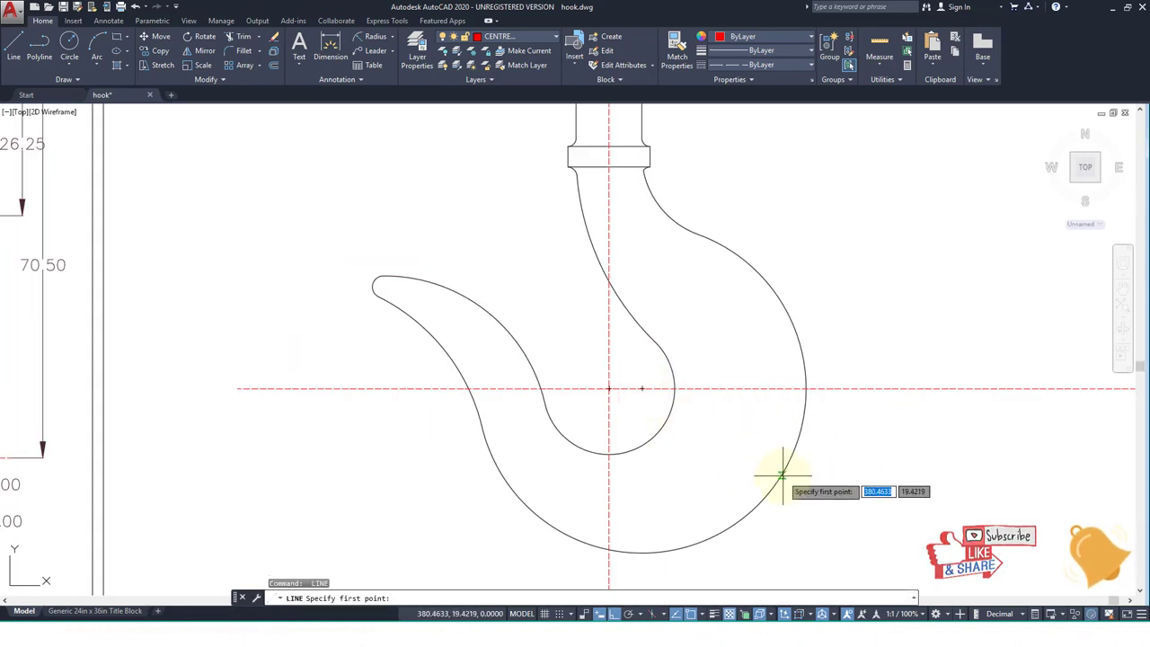
{"action": "left_click", "coordinate": [642, 360]}
{"action": "left_click", "coordinate": [641, 415]}
{"action": "scroll", "coordinate": [731, 416], "scroll_direction": "down", "scroll_amount": 5}
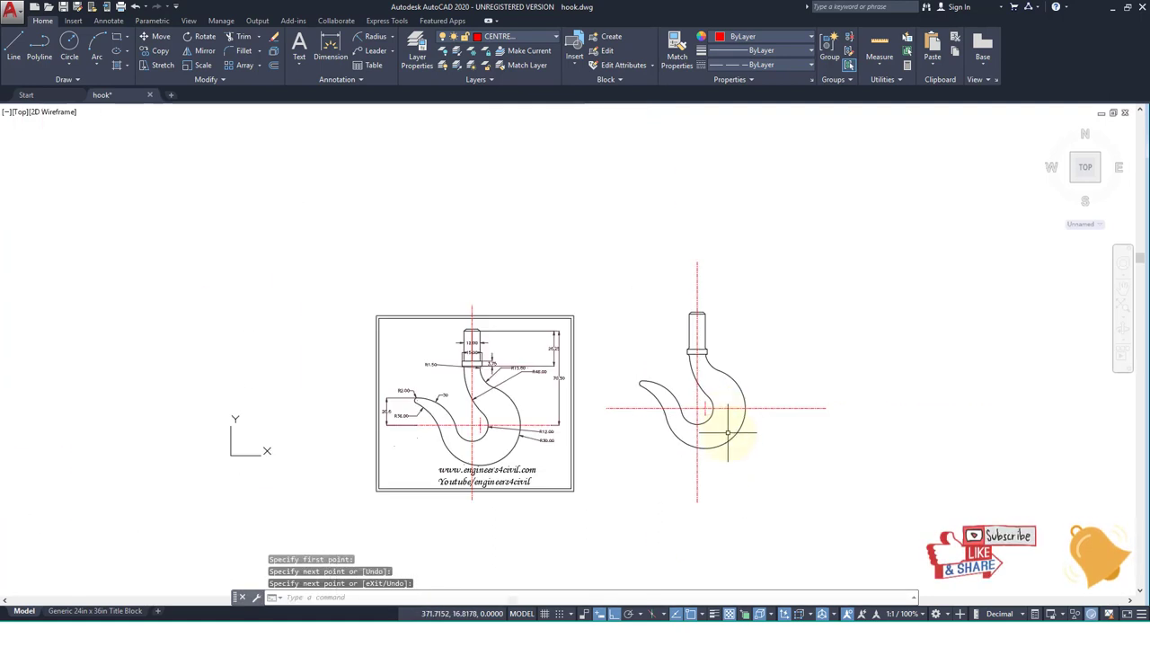
{"action": "middle_click_drag", "start_coordinate": [731, 431], "coordinate": [676, 406]}
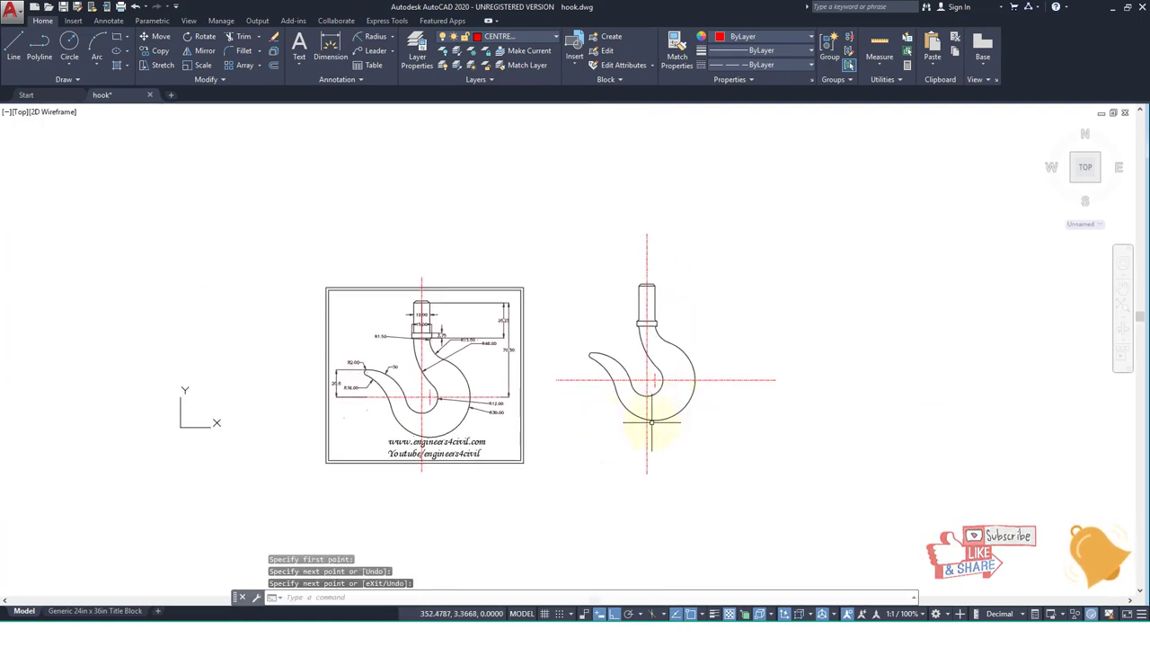
{"action": "key", "text": "Escape"}
Move the hook outline and its centre lines to a new position
{"action": "type", "text": "m"}
{"action": "key", "text": "Return"}
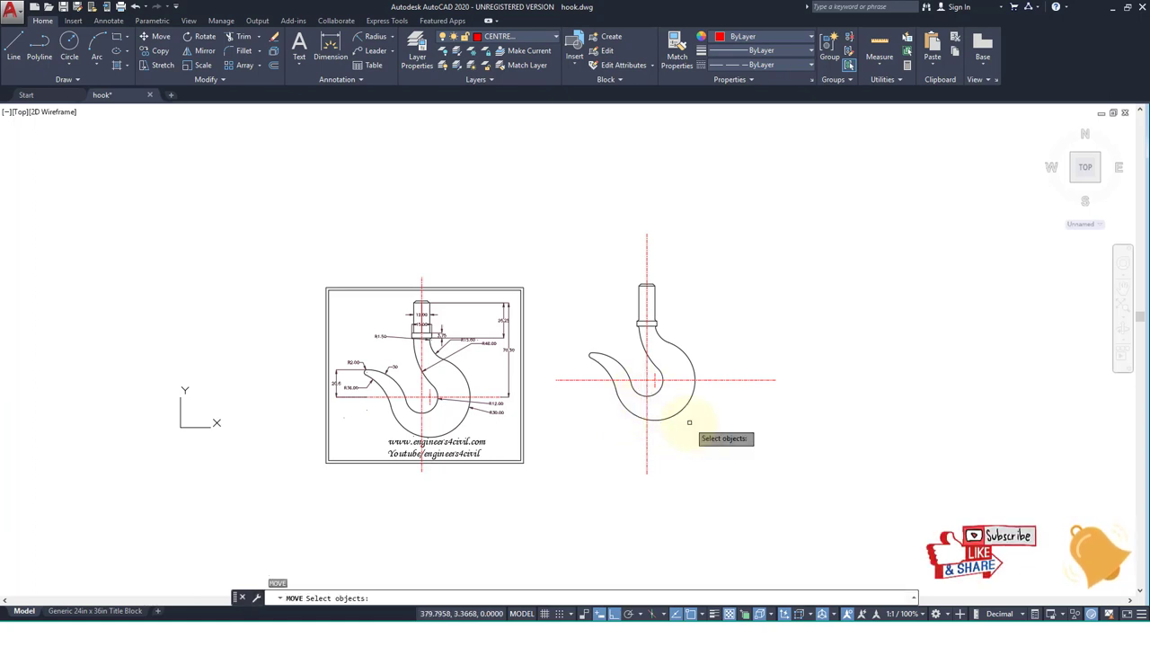
{"action": "left_click", "coordinate": [780, 489]}
{"action": "left_click", "coordinate": [603, 240]}
{"action": "key", "text": "Return"}
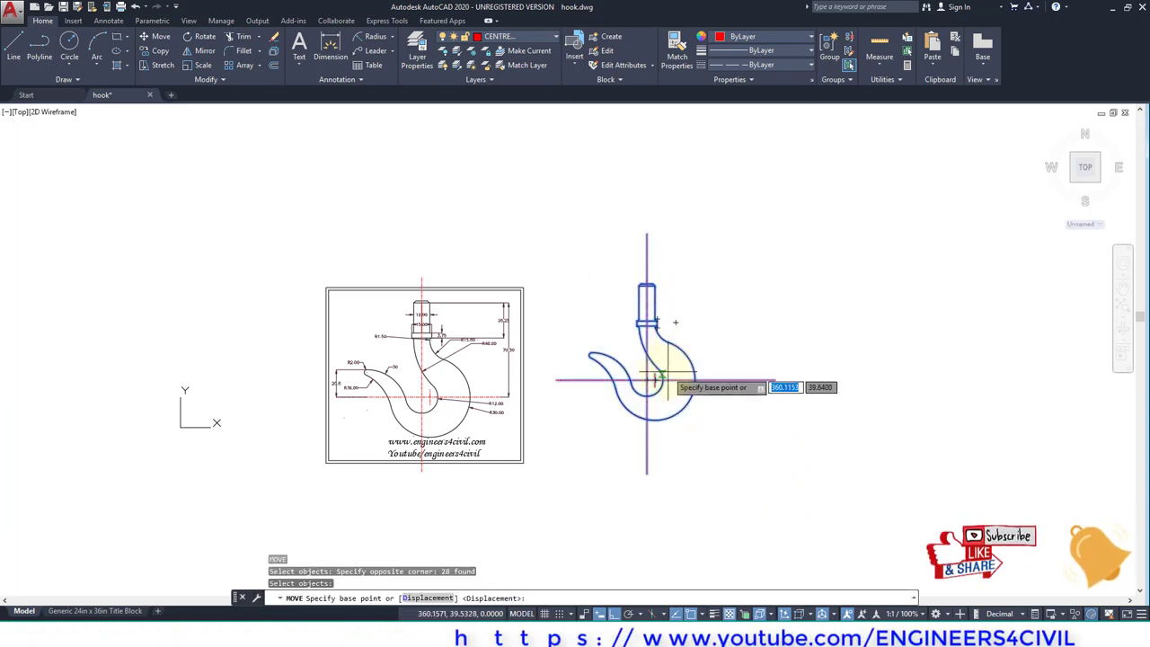
{"action": "left_click", "coordinate": [669, 386]}
{"action": "left_click", "coordinate": [692, 395]}
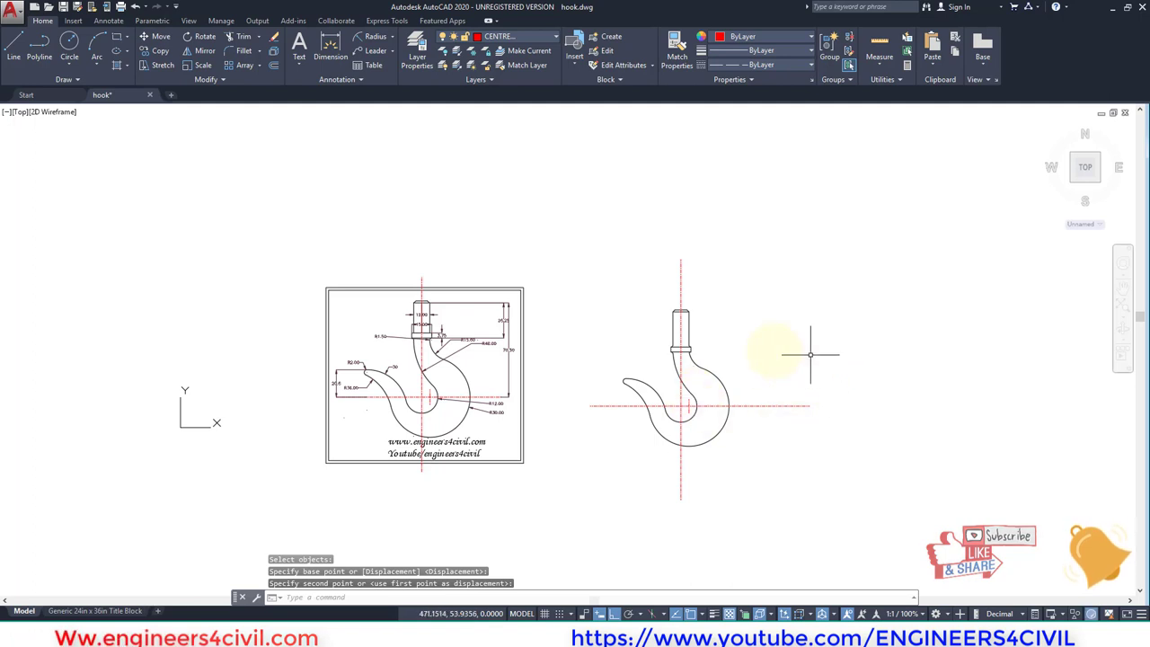
Abandon the half-drawn border rectangle and bring up the Layer Properties Manager
{"action": "key", "text": "Escape"}
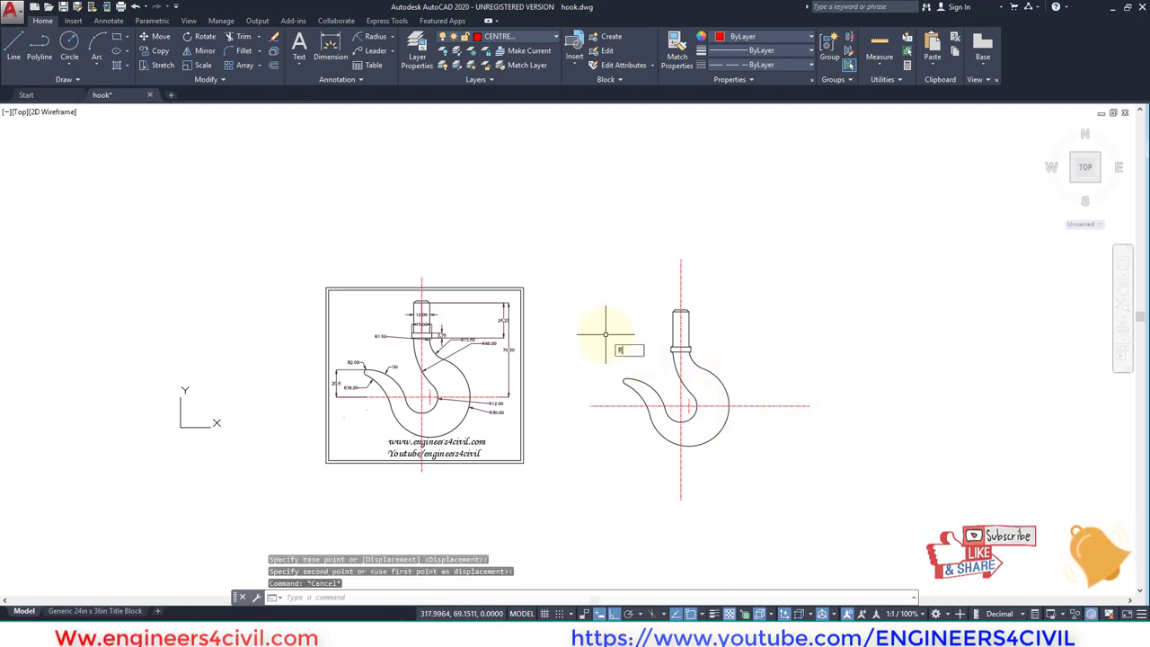
{"action": "type", "text": "rec"}
{"action": "key", "text": "Return"}
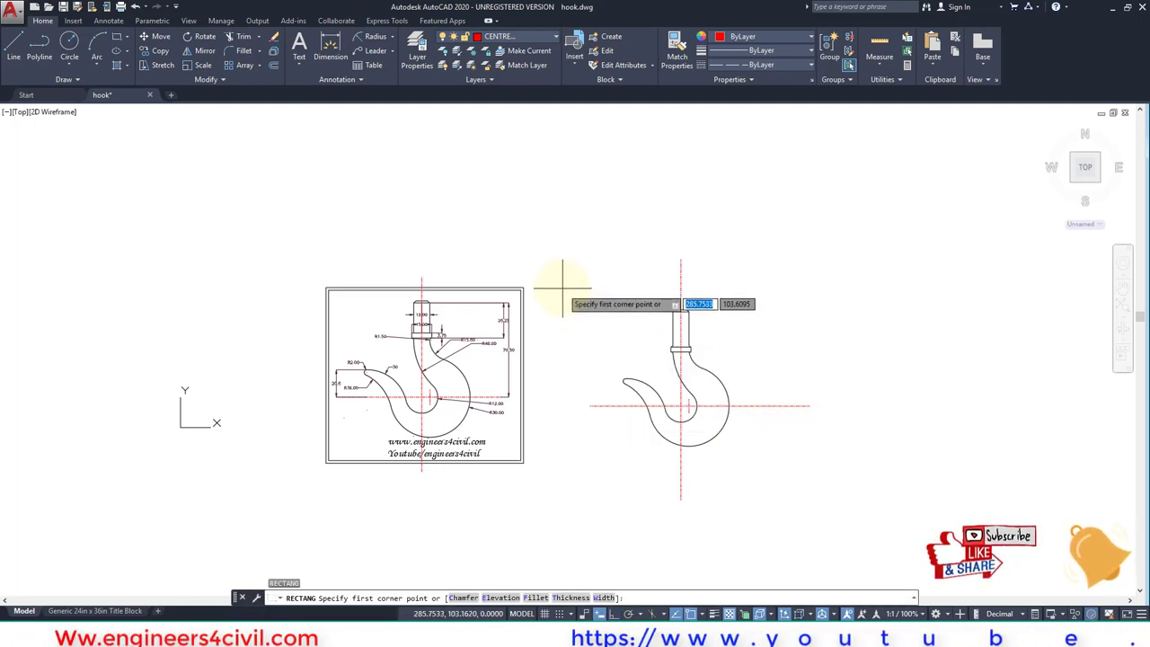
{"action": "left_click", "coordinate": [557, 282]}
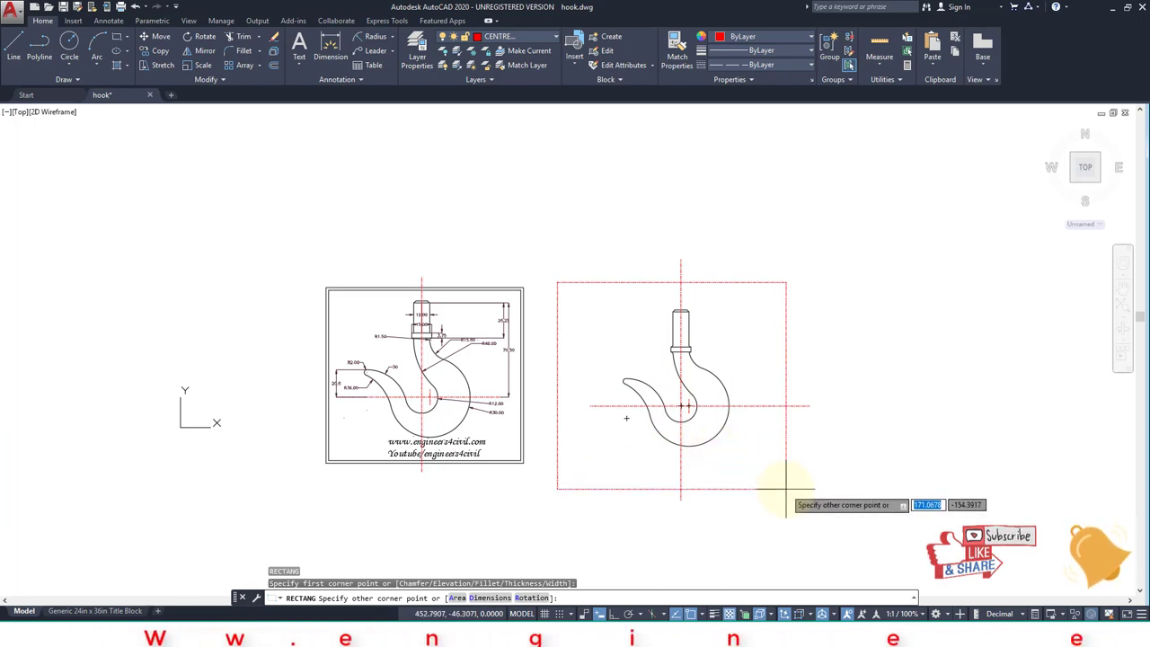
{"action": "key", "text": "Escape"}
{"action": "type", "text": "LA"}
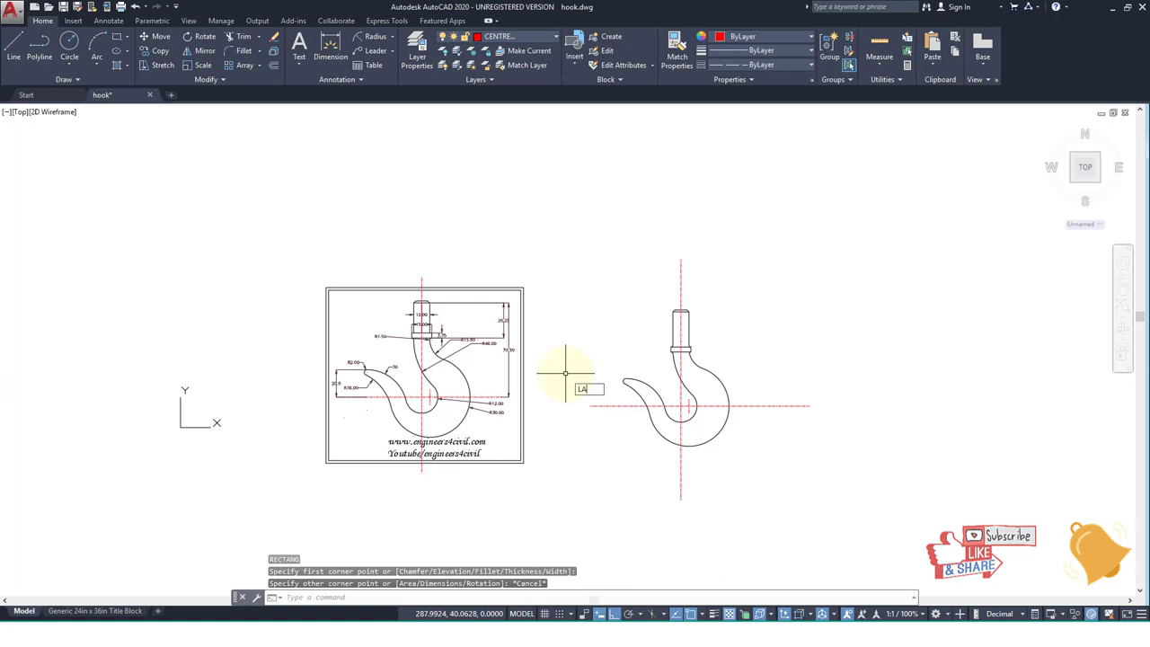
{"action": "key", "text": "Return"}
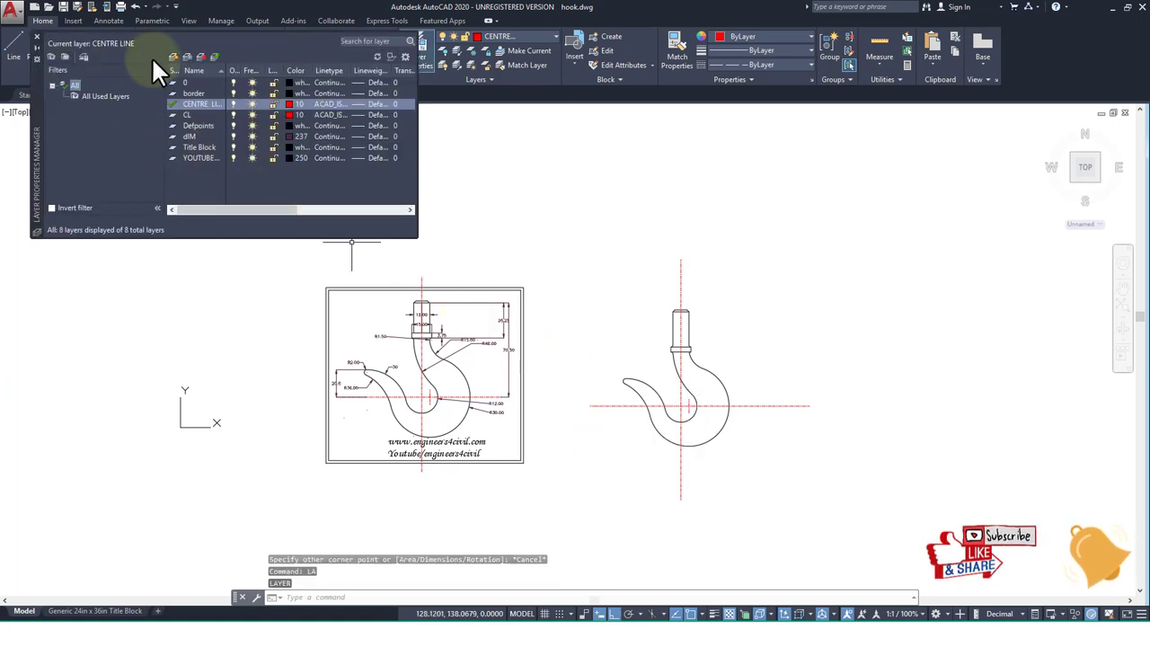
Create layer BO with colour 250 and the Continuous linetype
{"action": "left_click", "coordinate": [174, 57]}
{"action": "type", "text": "B"}
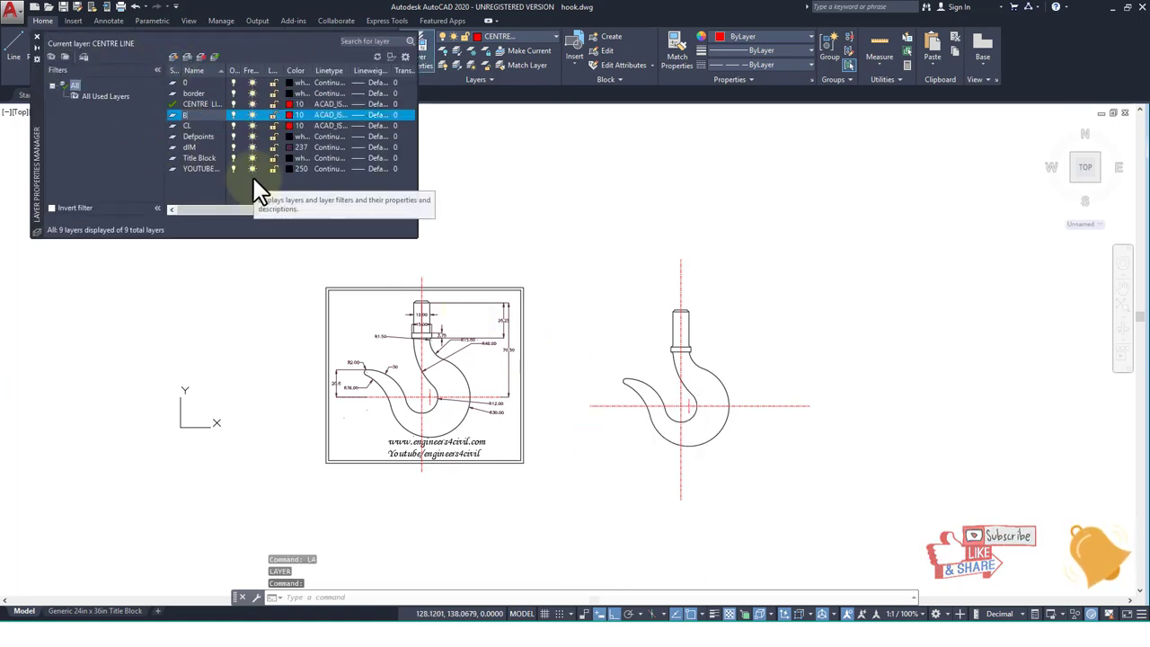
{"action": "type", "text": "O"}
{"action": "key", "text": "Return"}
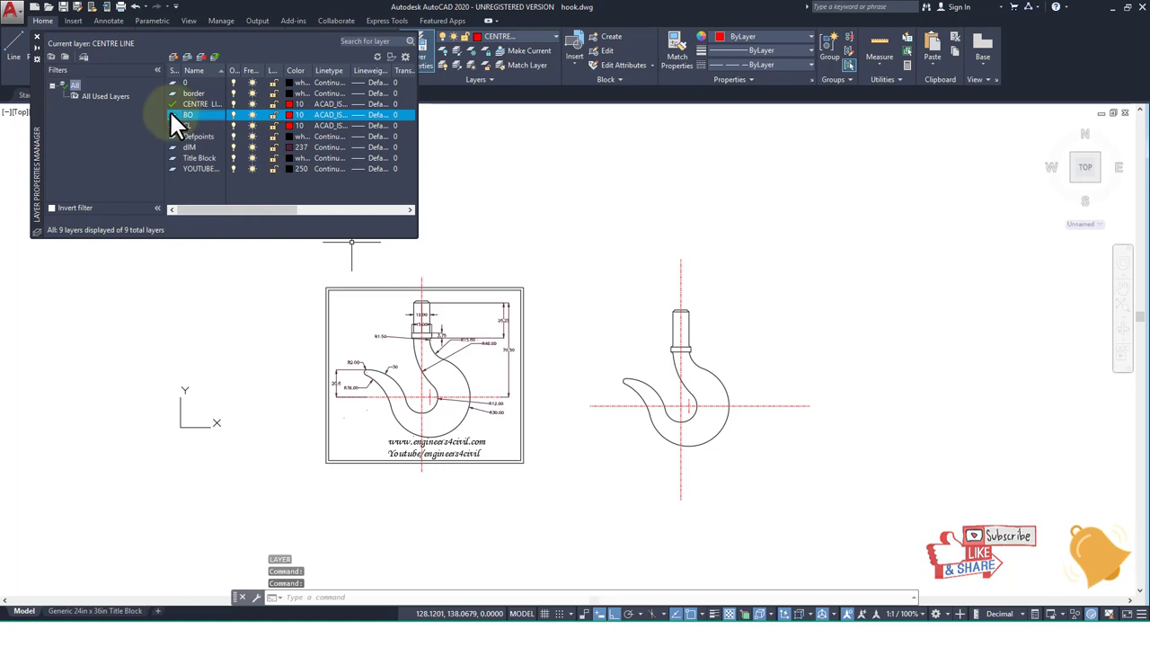
{"action": "left_click", "coordinate": [288, 114]}
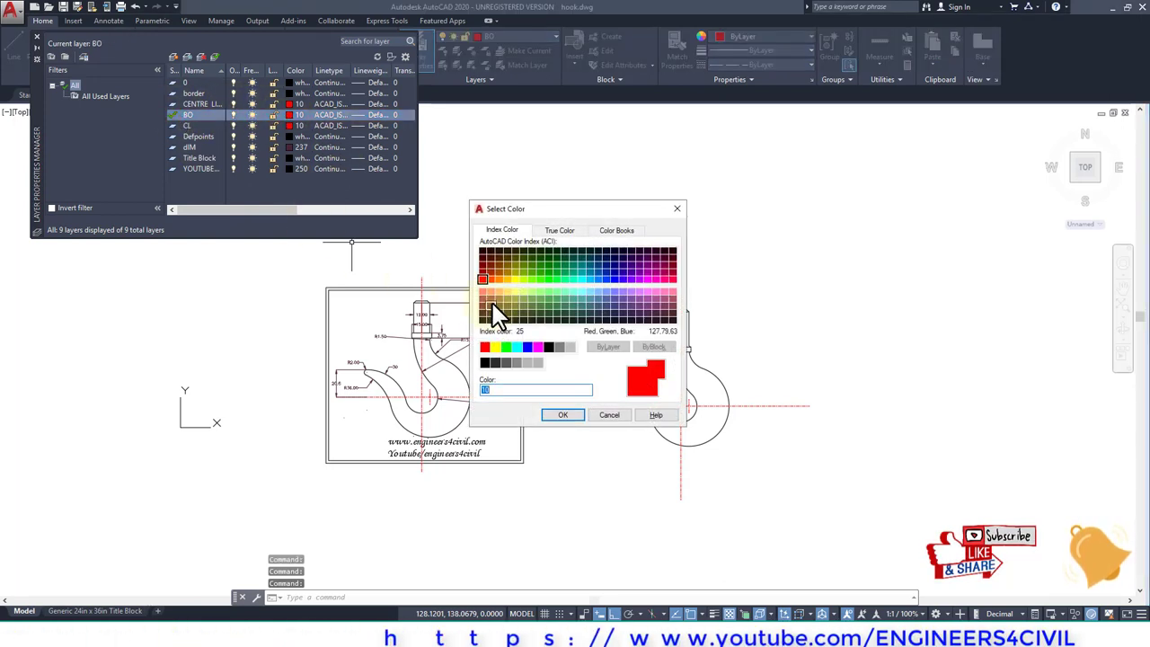
{"action": "left_click", "coordinate": [484, 363]}
{"action": "left_click", "coordinate": [562, 414]}
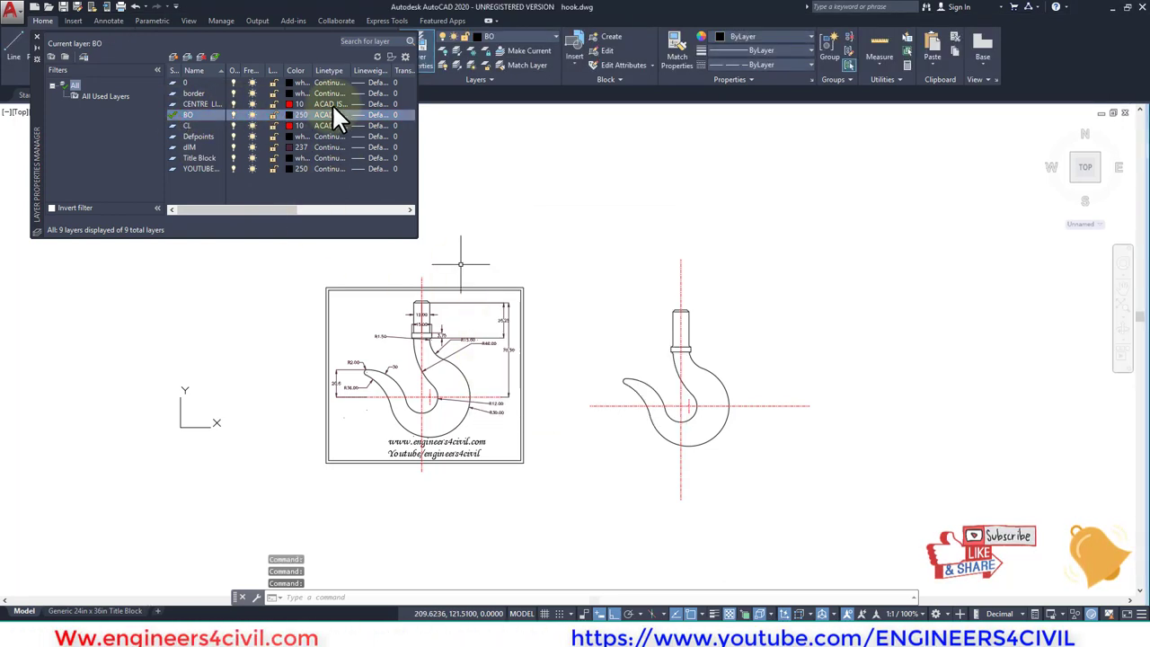
{"action": "left_click", "coordinate": [331, 114]}
{"action": "left_click", "coordinate": [485, 299]}
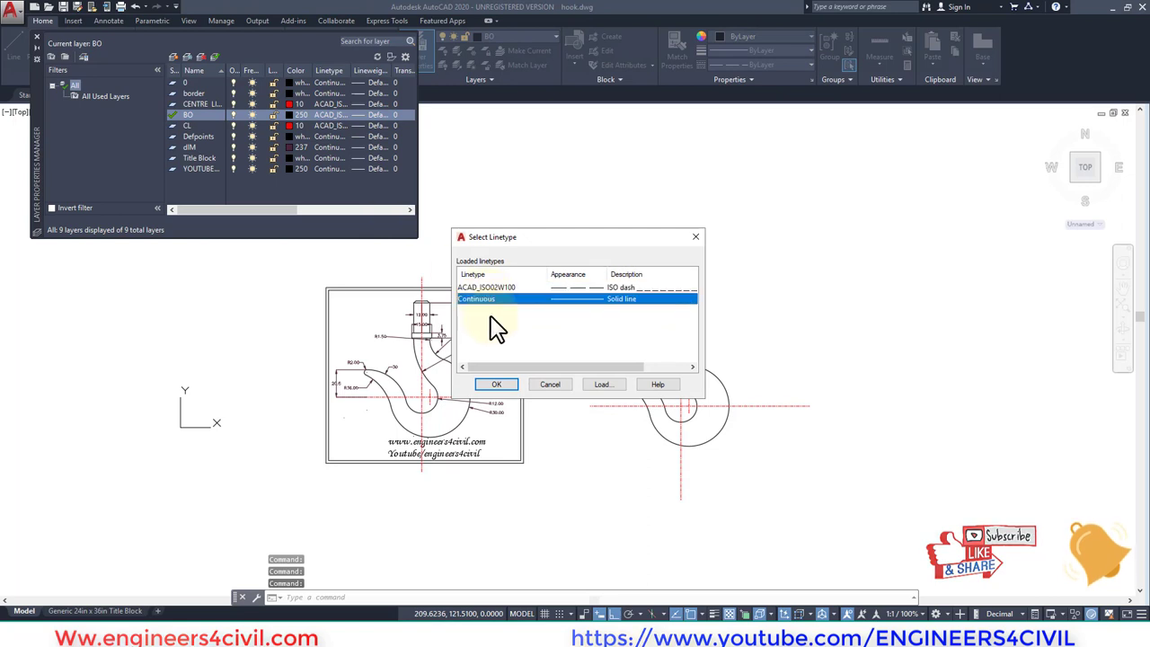
{"action": "left_click", "coordinate": [503, 385]}
{"action": "left_click", "coordinate": [36, 38]}
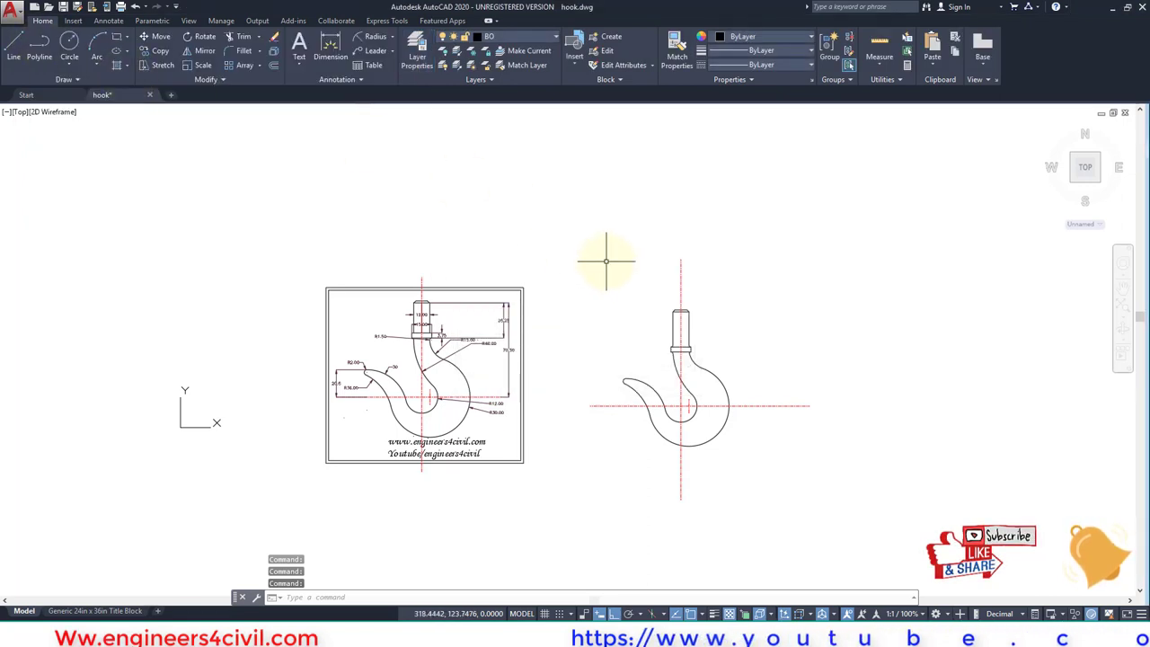
Draw a rectangle around the second hook and offset a copy 5 units inside it
{"action": "type", "text": "REC"}
{"action": "key", "text": "Return"}
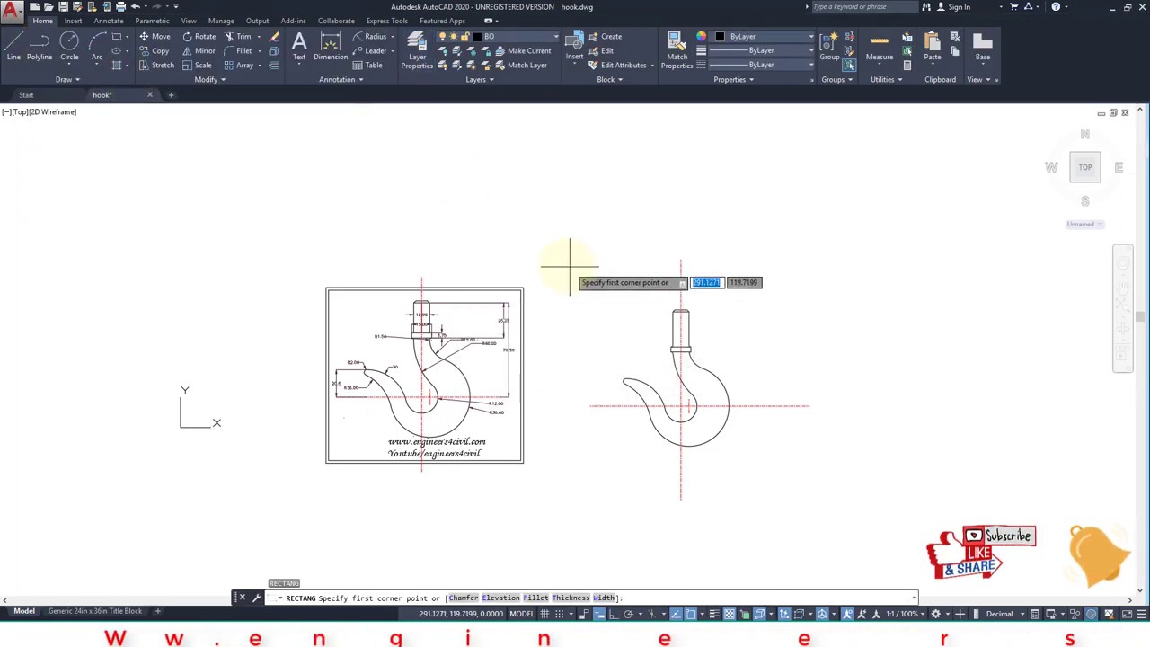
{"action": "left_click", "coordinate": [565, 264]}
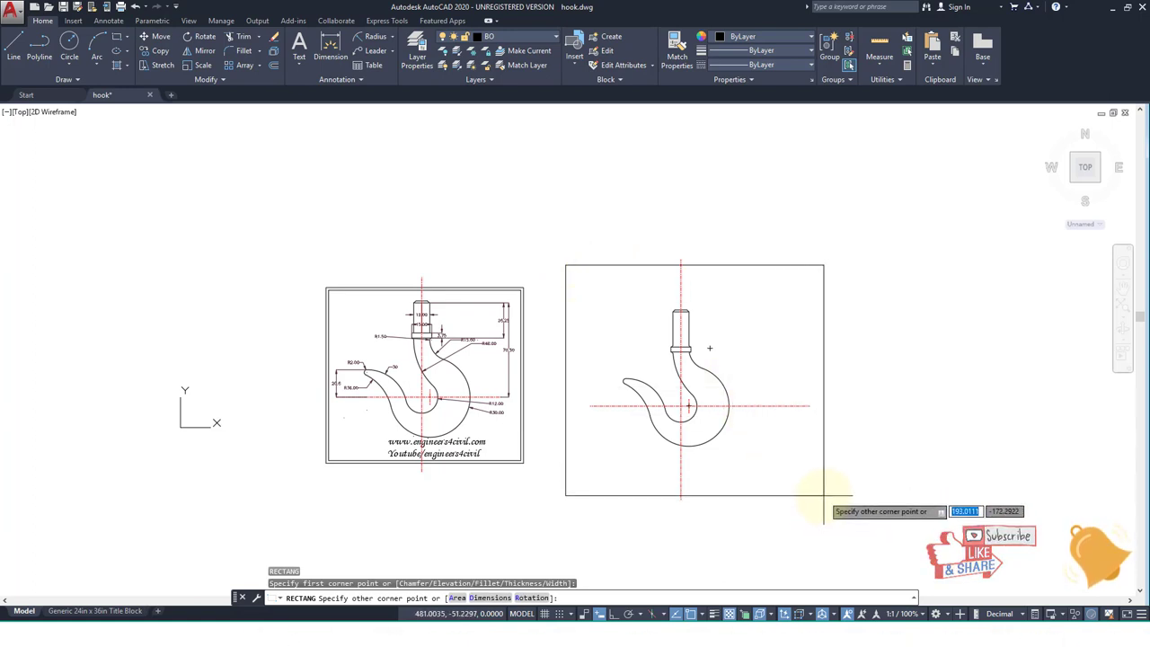
{"action": "left_click", "coordinate": [822, 495]}
{"action": "key", "text": "Return"}
{"action": "key", "text": "Escape"}
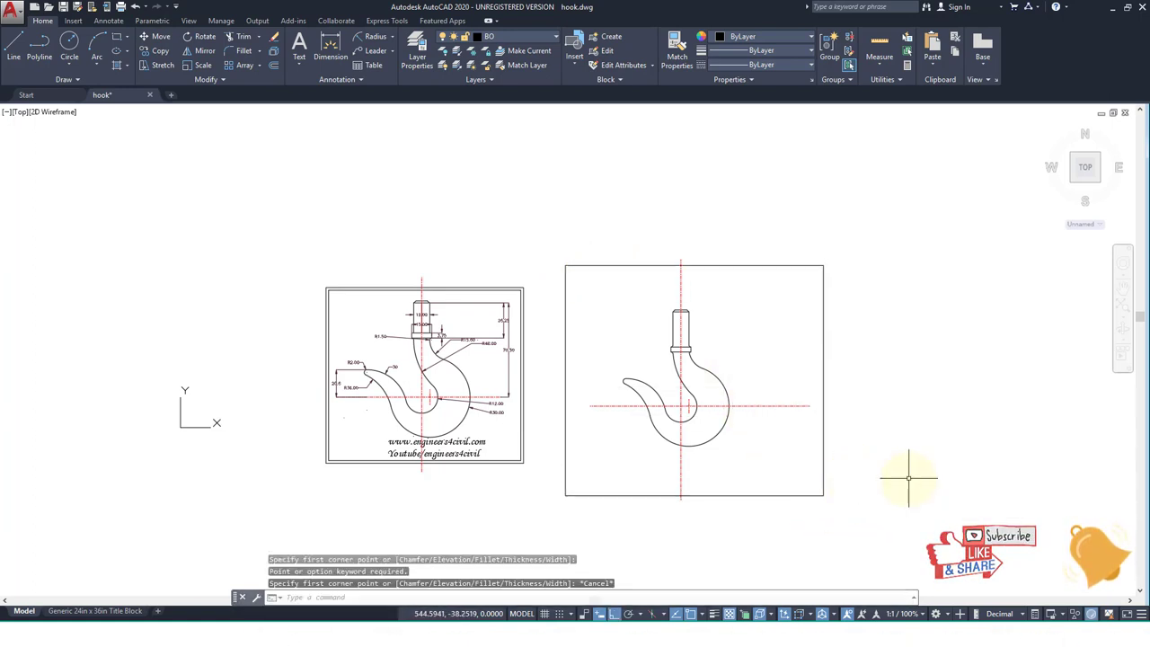
{"action": "type", "text": "O"}
{"action": "key", "text": "Return"}
{"action": "type", "text": "5"}
{"action": "key", "text": "Return"}
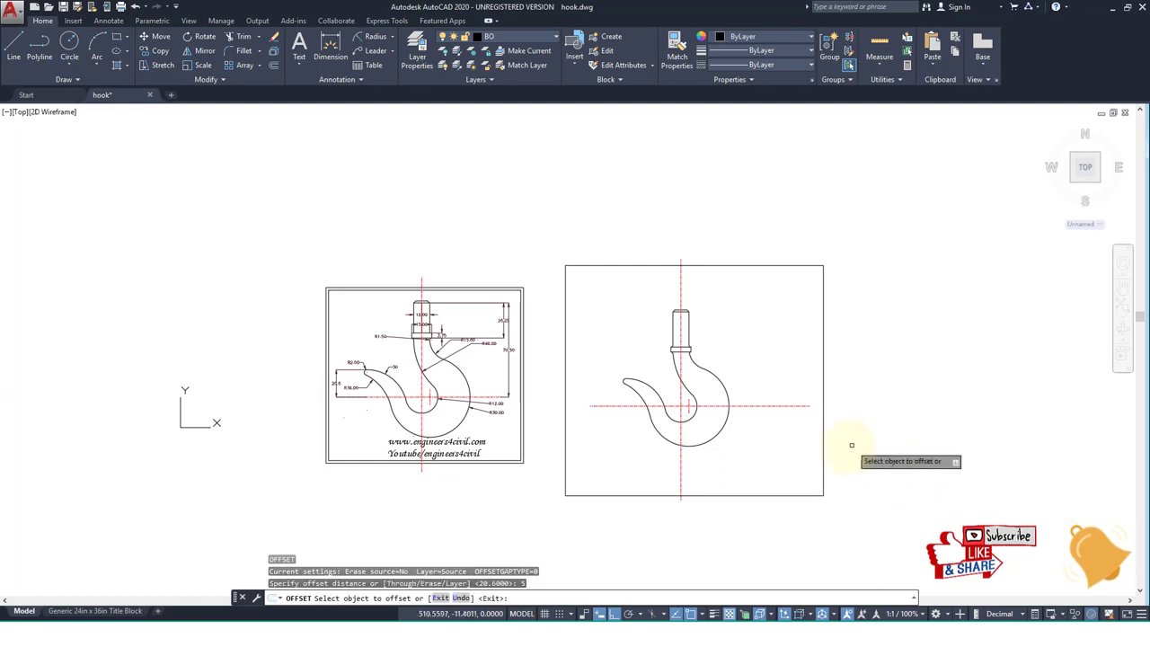
{"action": "left_click", "coordinate": [823, 447]}
{"action": "left_click", "coordinate": [795, 422]}
{"action": "key", "text": "Escape"}
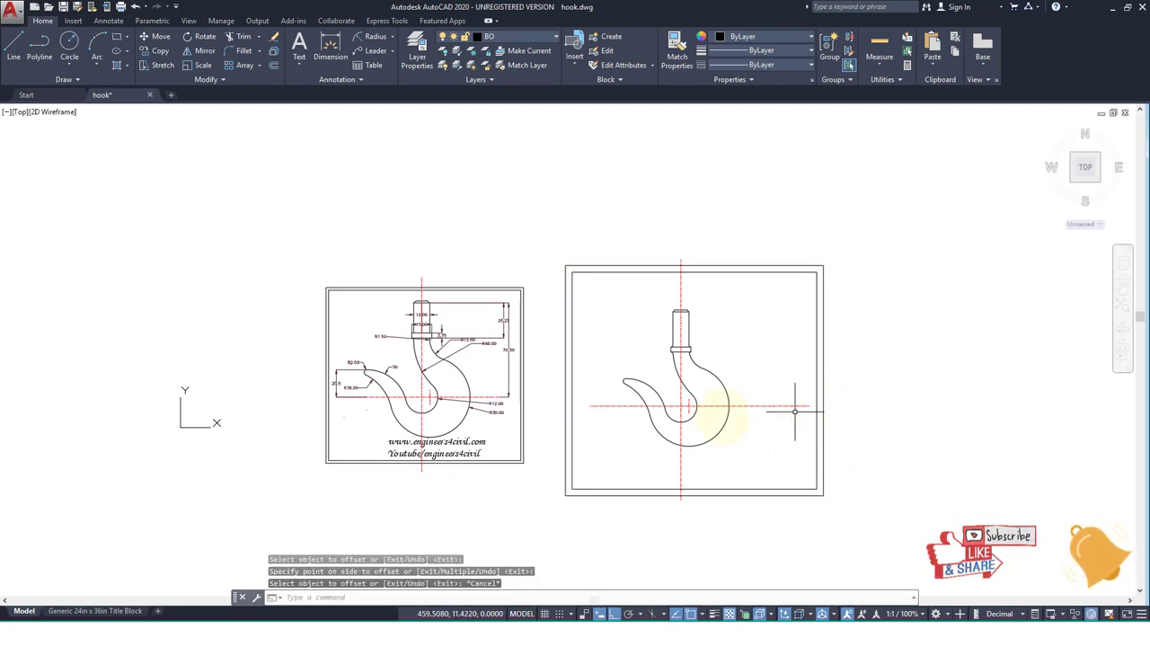
Discard an empty text box and open the first drawing's website text to copy it
{"action": "type", "text": "Mt"}
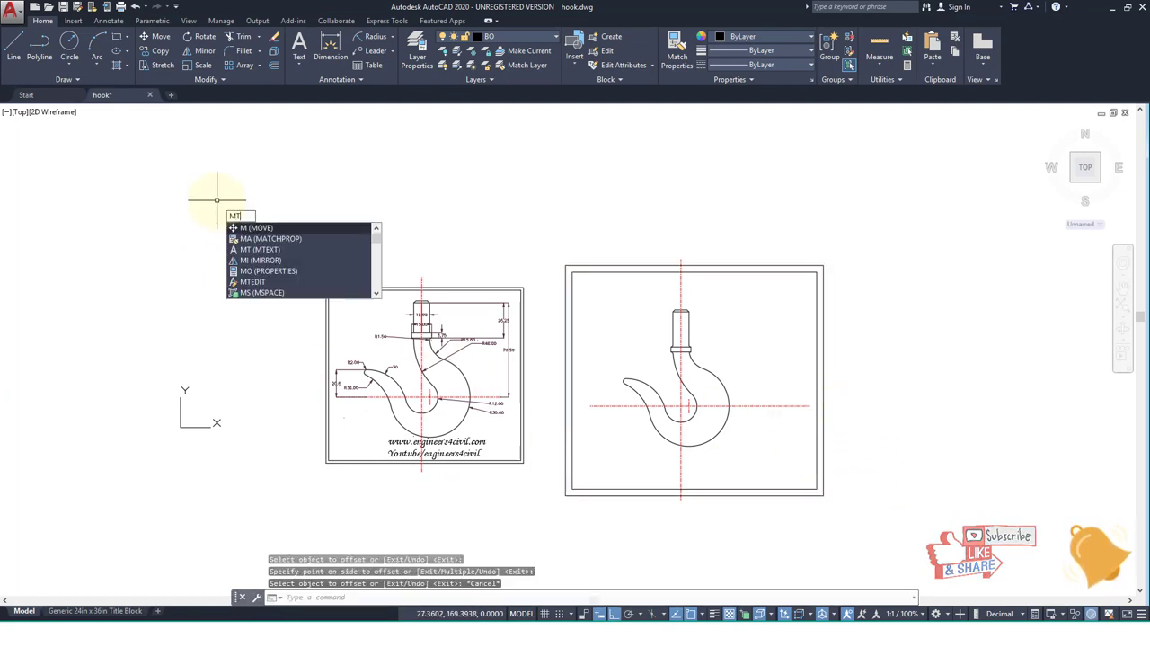
{"action": "key", "text": "Return"}
{"action": "left_click", "coordinate": [613, 465]}
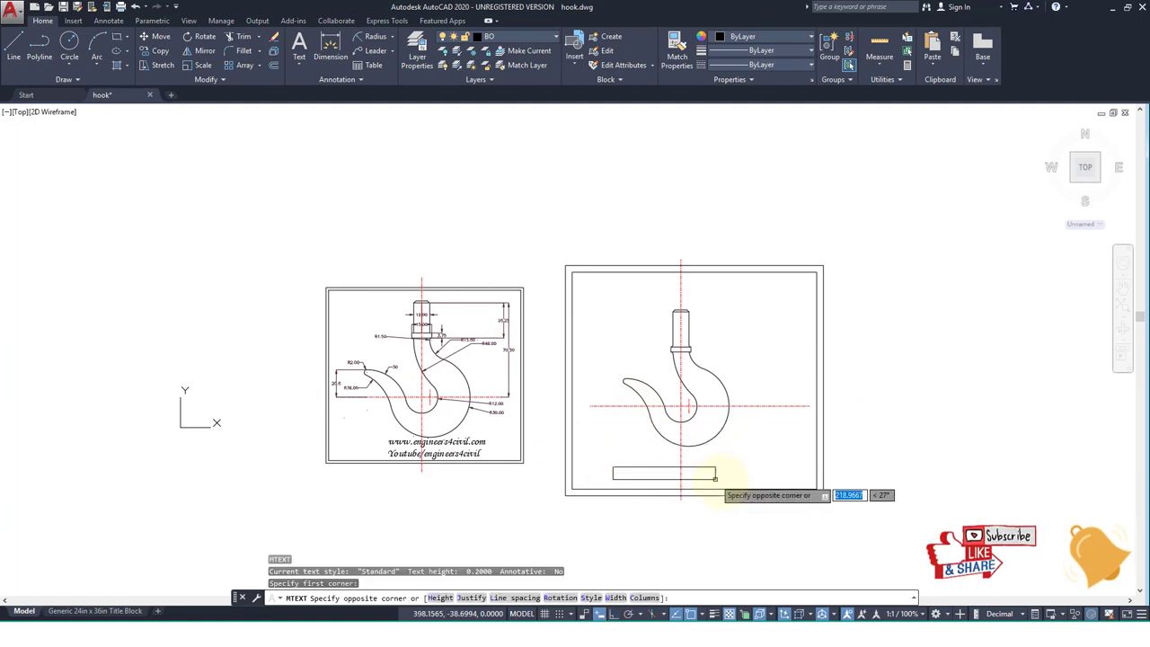
{"action": "left_click", "coordinate": [745, 475]}
{"action": "left_click", "coordinate": [444, 459]}
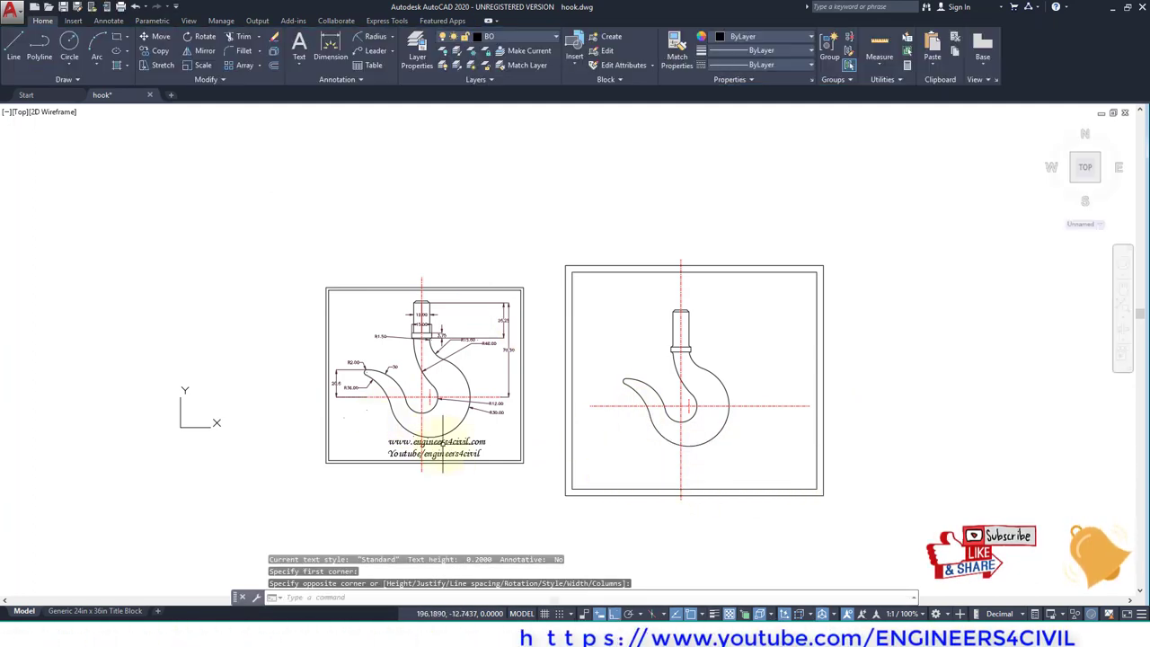
{"action": "double_click", "coordinate": [390, 441]}
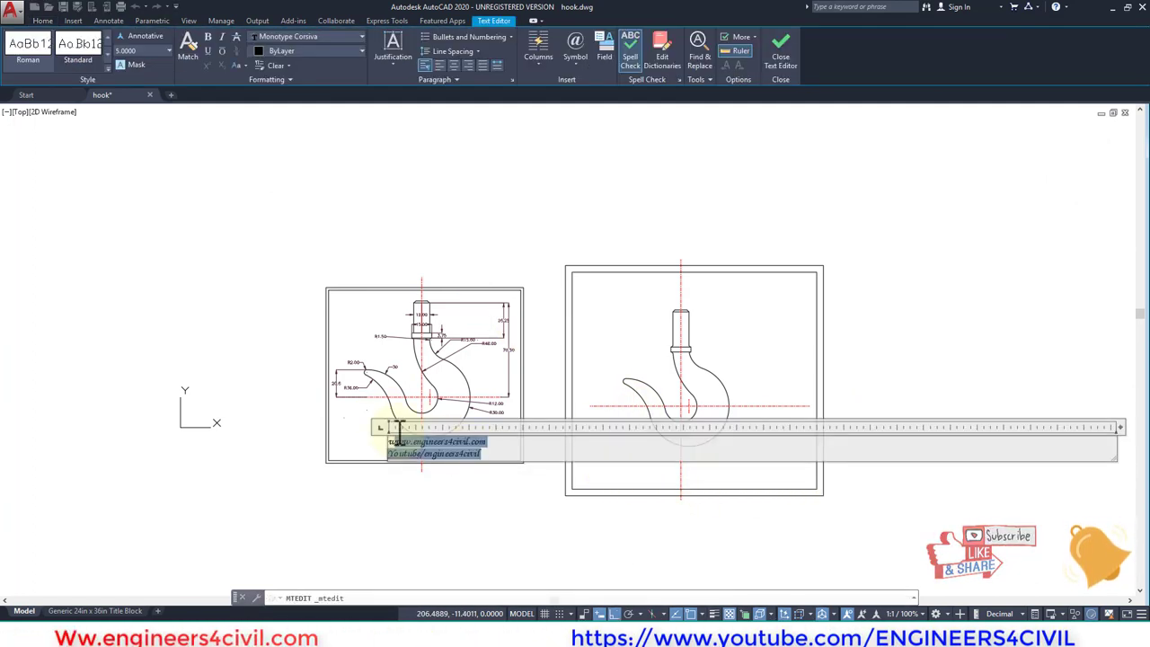
{"action": "left_click", "coordinate": [620, 369]}
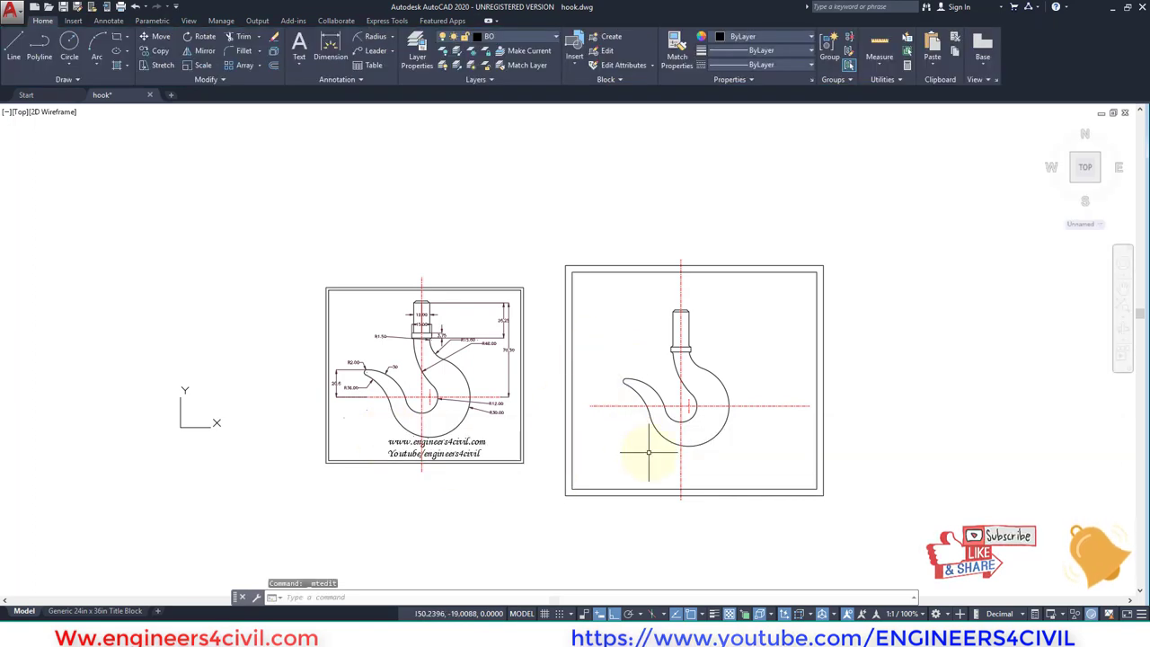
{"action": "type", "text": "MT"}
Paste the two website lines into a new text box near the border bottom
{"action": "key", "text": "Return"}
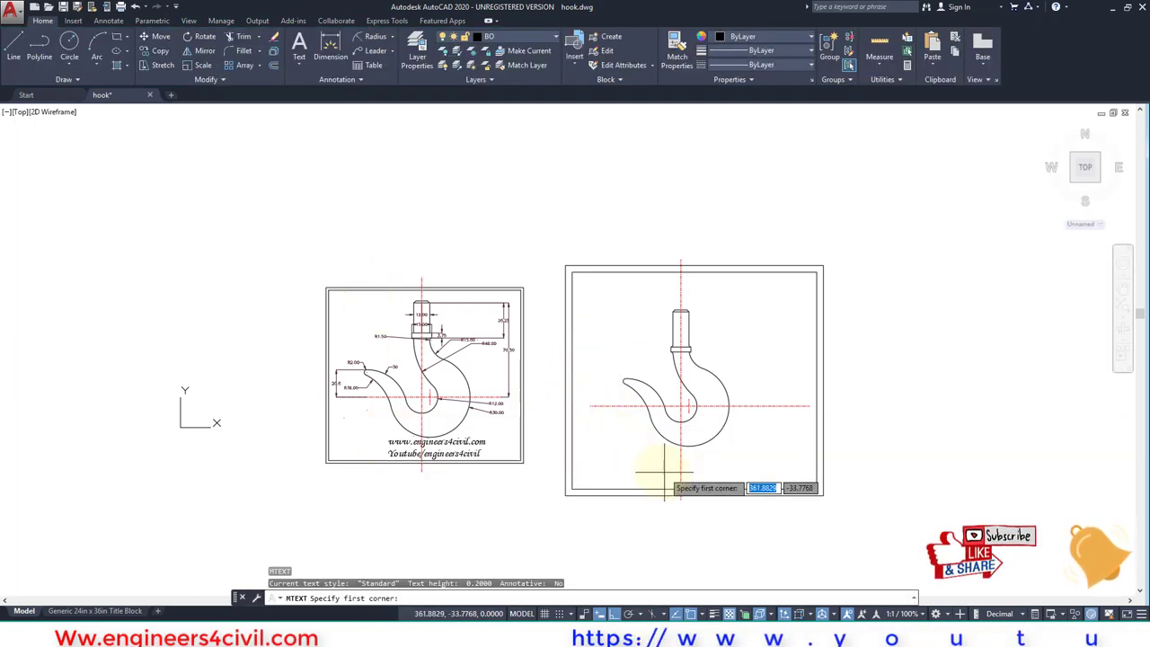
{"action": "left_click", "coordinate": [660, 467]}
{"action": "left_click", "coordinate": [702, 482]}
{"action": "type", "text": "www.engineers4civil.com Youtube/engineers4civil"}
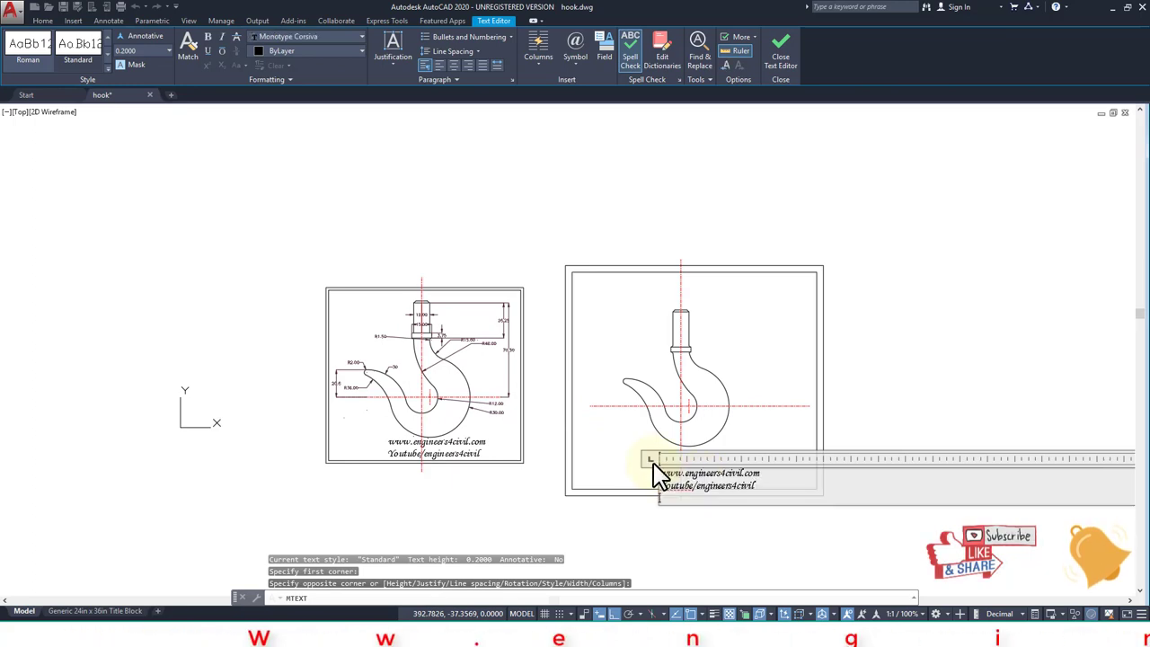
{"action": "left_click", "coordinate": [793, 544]}
{"action": "scroll", "coordinate": [659, 467], "scroll_direction": "up", "scroll_amount": 2}
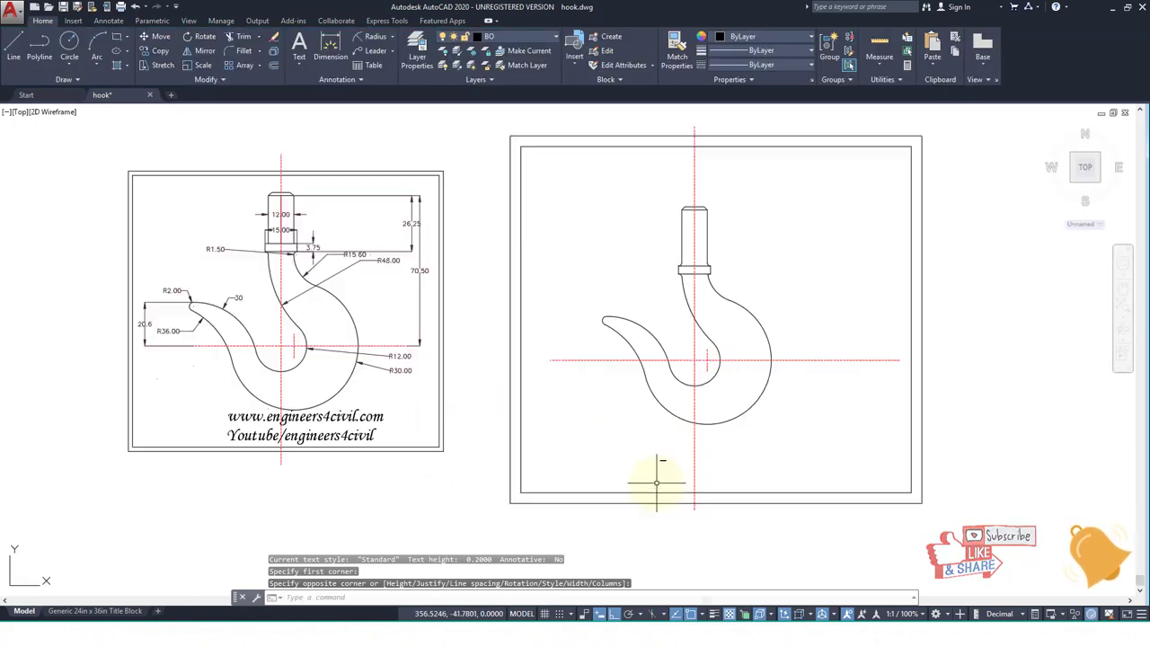
{"action": "scroll", "coordinate": [656, 469], "scroll_direction": "up", "scroll_amount": 3}
{"action": "scroll", "coordinate": [662, 443], "scroll_direction": "up", "scroll_amount": 2}
{"action": "scroll", "coordinate": [669, 453], "scroll_direction": "down", "scroll_amount": 5}
{"action": "middle_click_drag", "start_coordinate": [669, 454], "coordinate": [631, 414]}
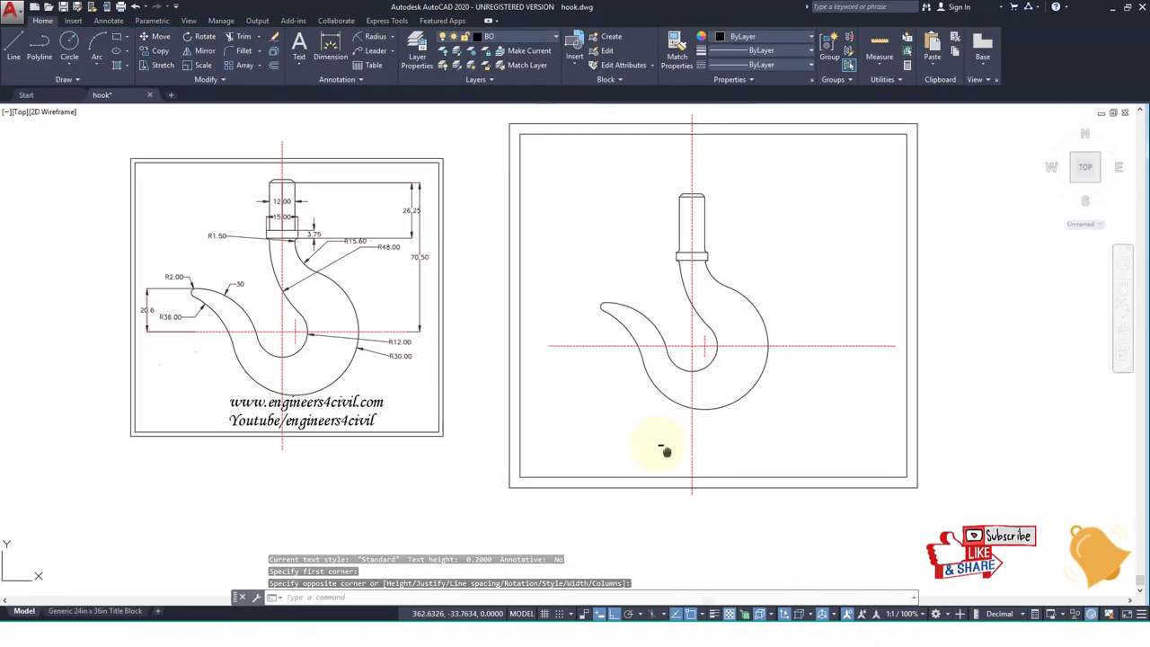
Give the website text a larger text style and move it just below the hook
{"action": "double_click", "coordinate": [631, 414]}
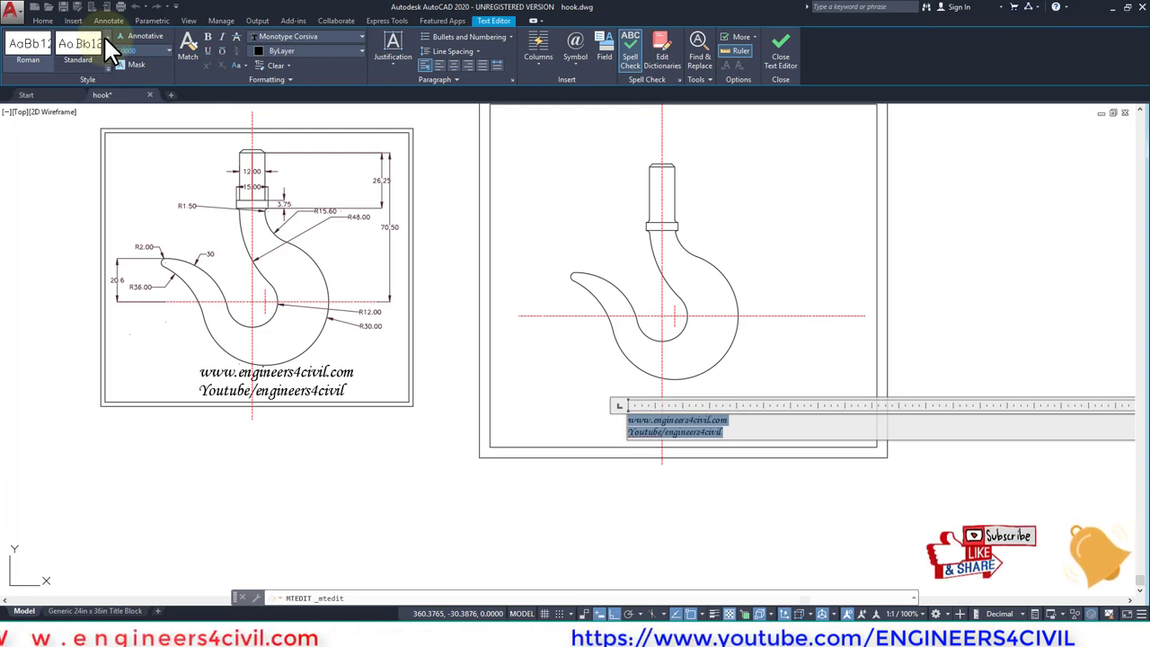
{"action": "left_click", "coordinate": [108, 49]}
{"action": "left_click", "coordinate": [542, 398]}
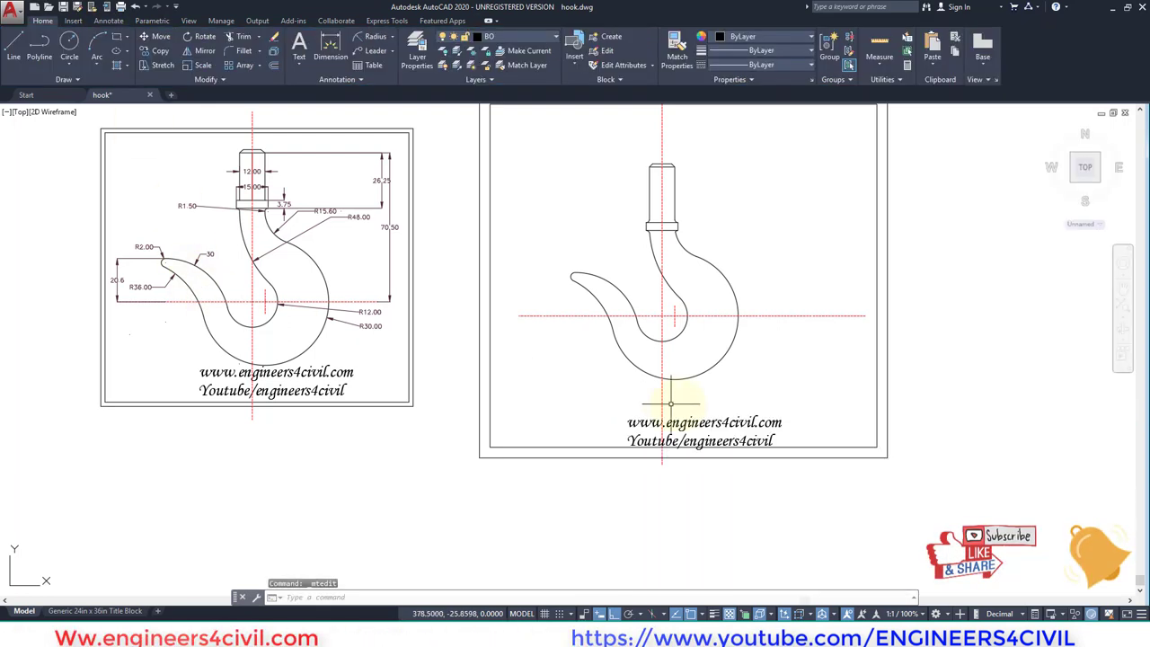
{"action": "key", "text": "m"}
{"action": "key", "text": "space"}
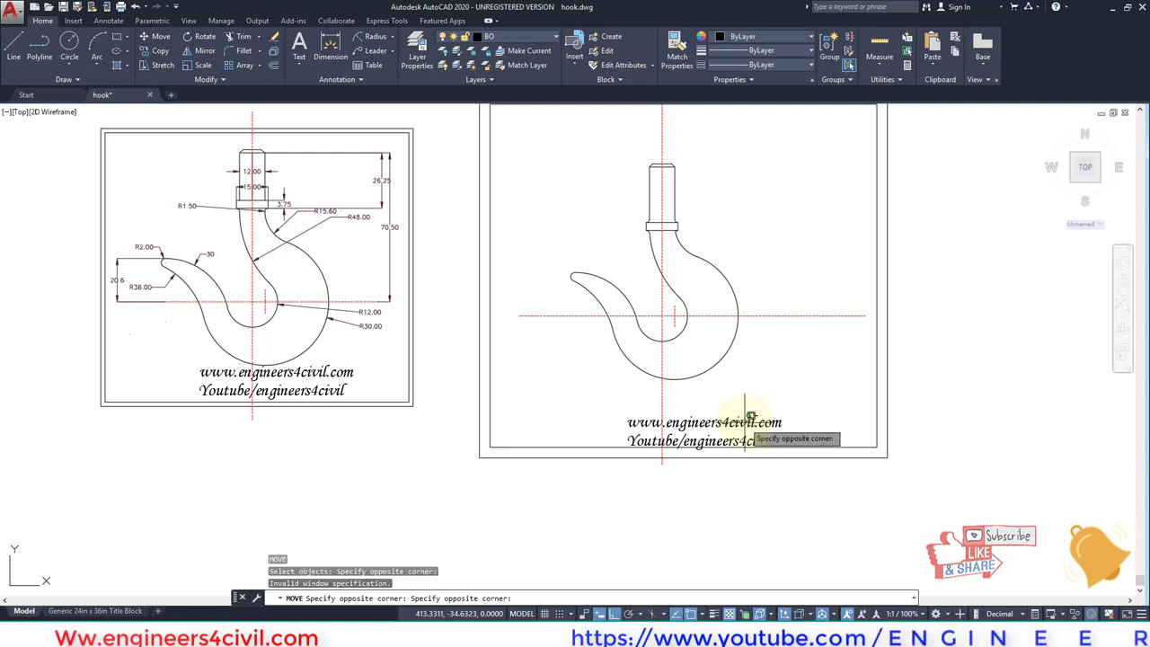
{"action": "left_click", "coordinate": [745, 440]}
{"action": "key", "text": "Return"}
{"action": "left_click", "coordinate": [737, 412]}
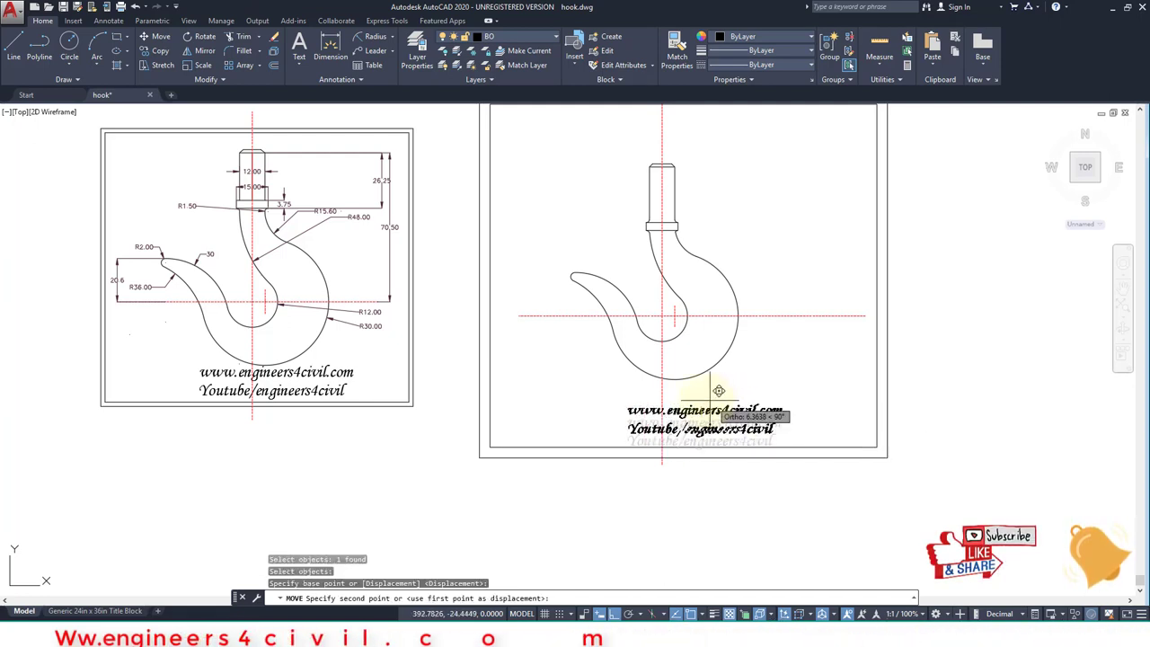
{"action": "left_click", "coordinate": [685, 384]}
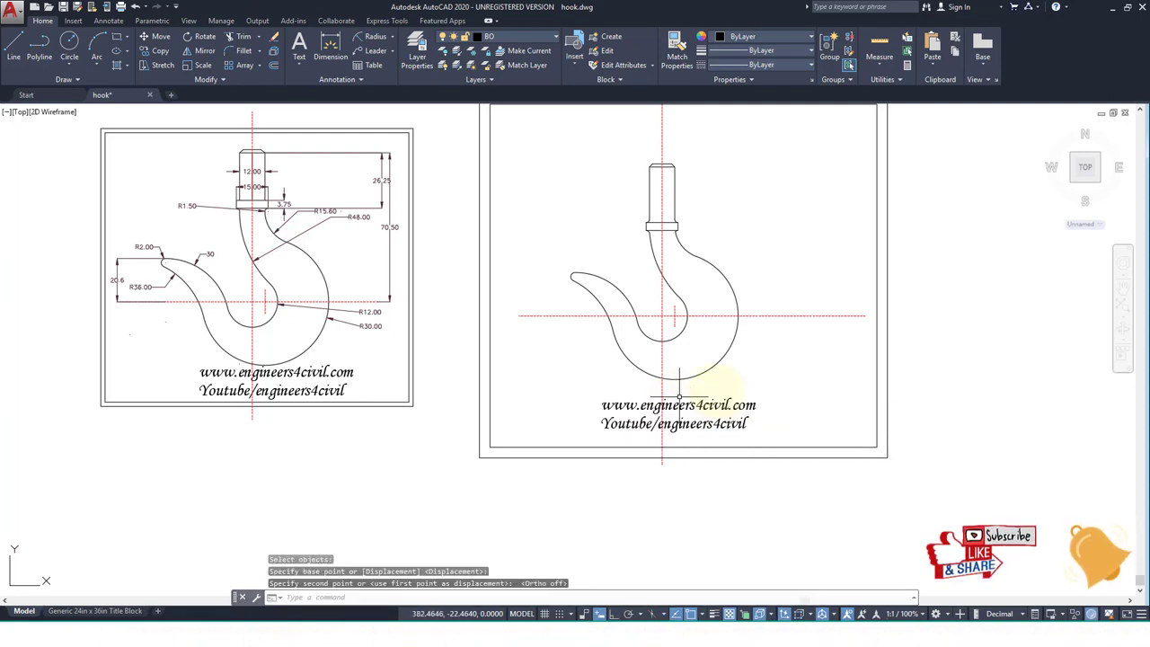
Recentre both sheets in view and open the Layer Properties Manager with LA
{"action": "scroll", "coordinate": [775, 385], "scroll_direction": "down", "scroll_amount": 2}
{"action": "key", "text": "Escape"}
{"action": "middle_click_drag", "start_coordinate": [783, 305], "coordinate": [719, 316]}
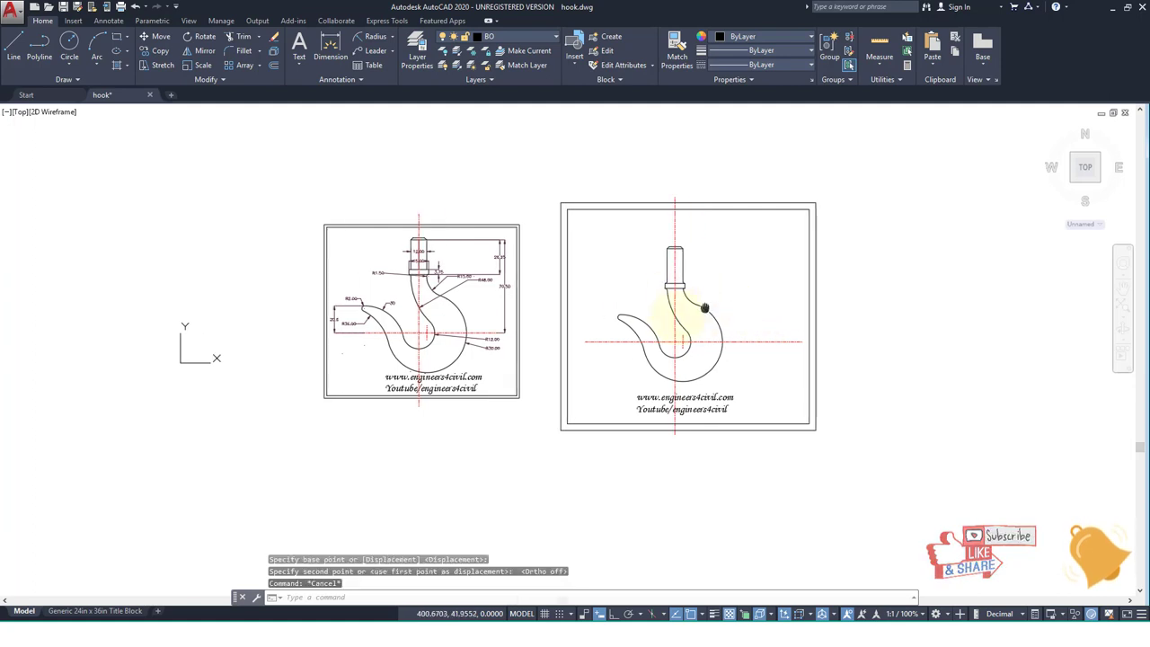
{"action": "type", "text": "la"}
{"action": "key", "text": "Return"}
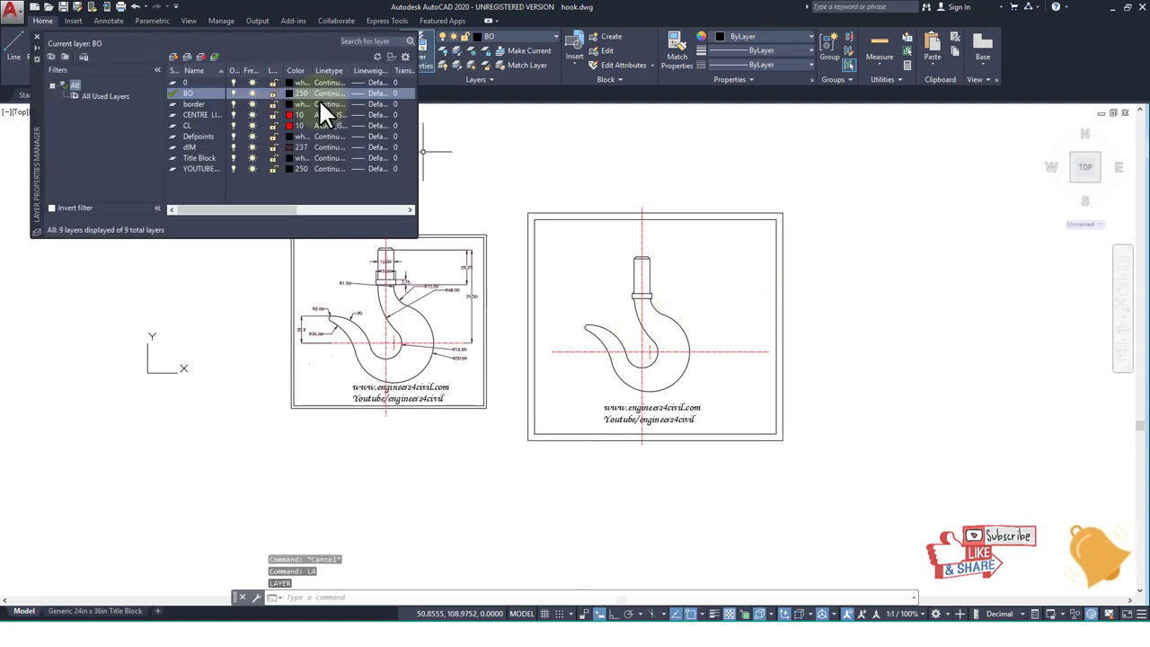
Create layer D in colour 247 with Continuous linetype, then close the layer list
{"action": "left_click", "coordinate": [168, 52]}
{"action": "type", "text": "D"}
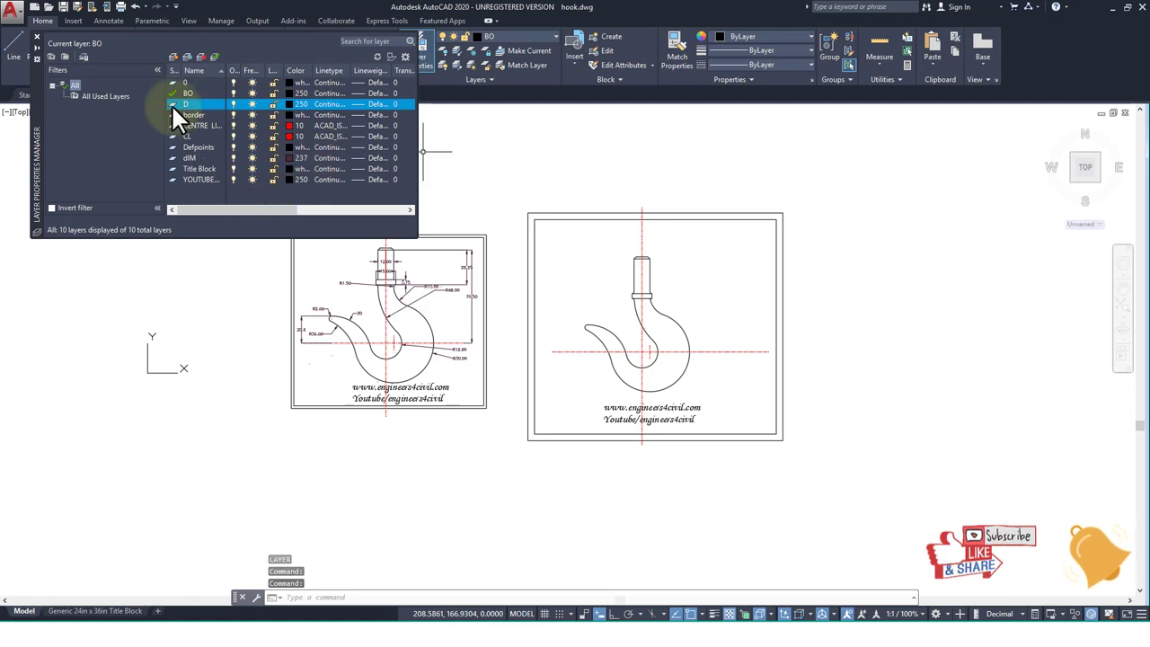
{"action": "left_click", "coordinate": [290, 103]}
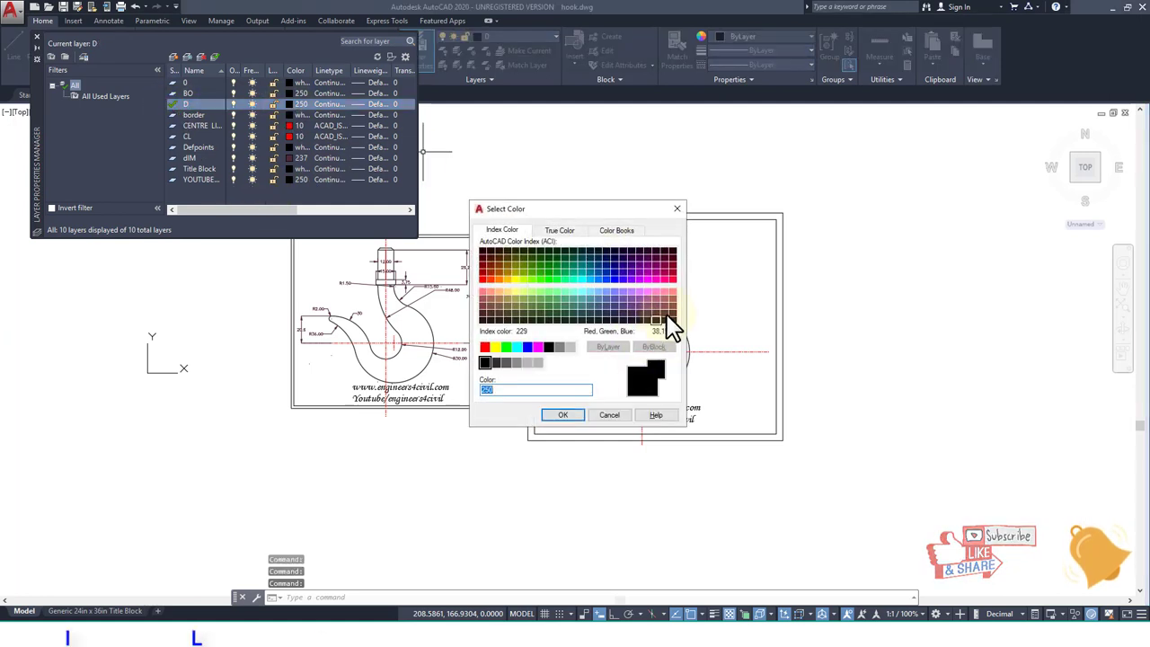
{"action": "left_click", "coordinate": [669, 316]}
{"action": "left_click", "coordinate": [564, 415]}
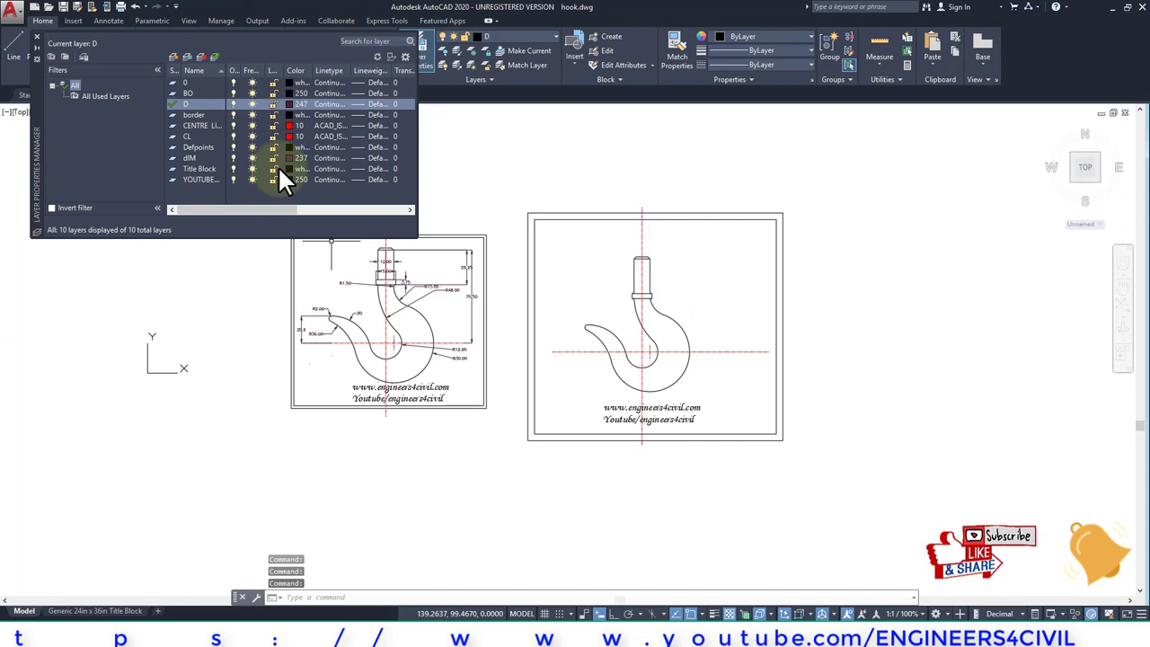
{"action": "left_click", "coordinate": [321, 102]}
{"action": "left_click", "coordinate": [511, 383]}
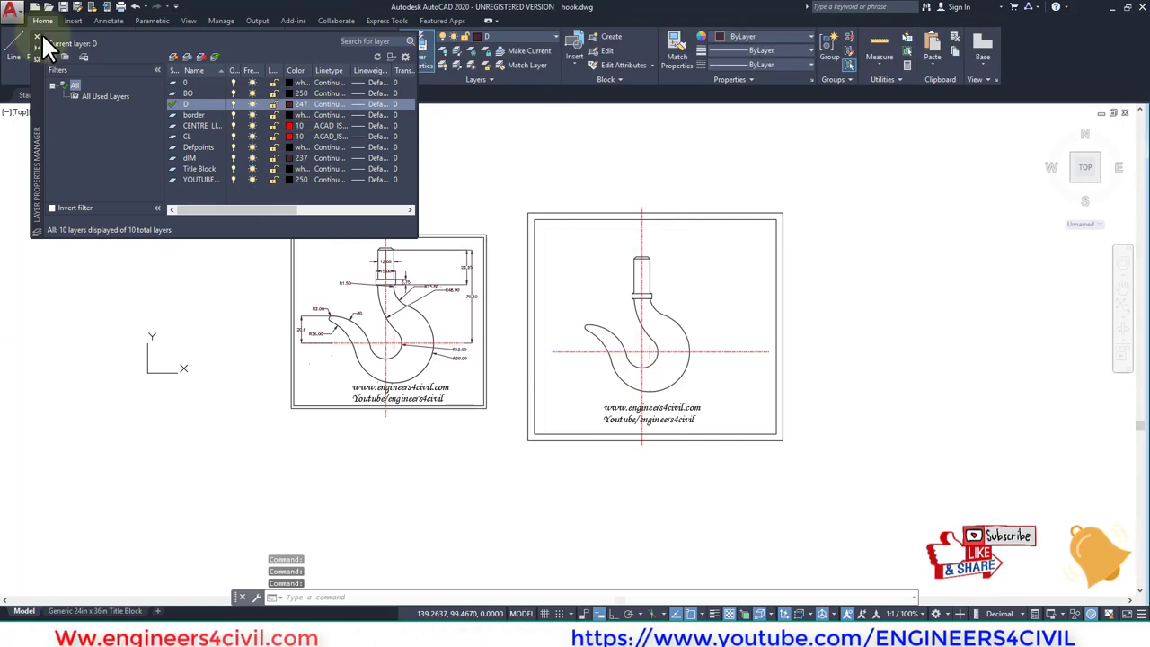
{"action": "left_click", "coordinate": [37, 38]}
{"action": "key", "text": "Escape"}
{"action": "middle_click_drag", "start_coordinate": [731, 288], "coordinate": [634, 265]}
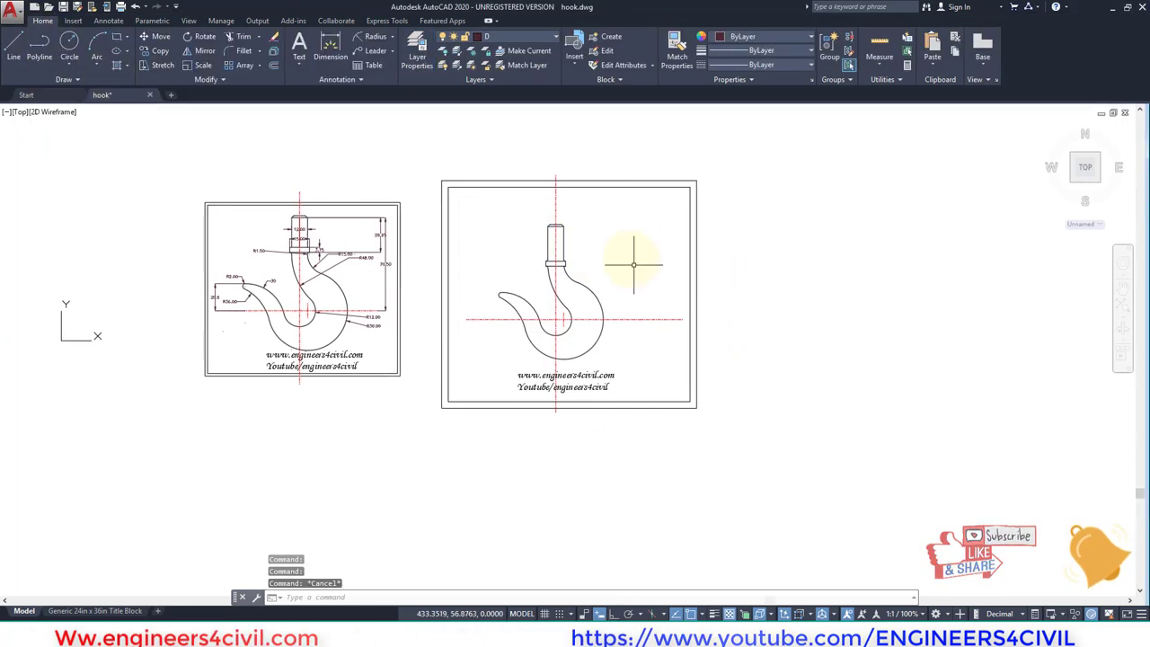
Add radius dimensions R30.00 on the outer arc, R12.00 inner arc, R30.00 at the tip
{"action": "left_click", "coordinate": [369, 38]}
{"action": "left_click", "coordinate": [614, 334]}
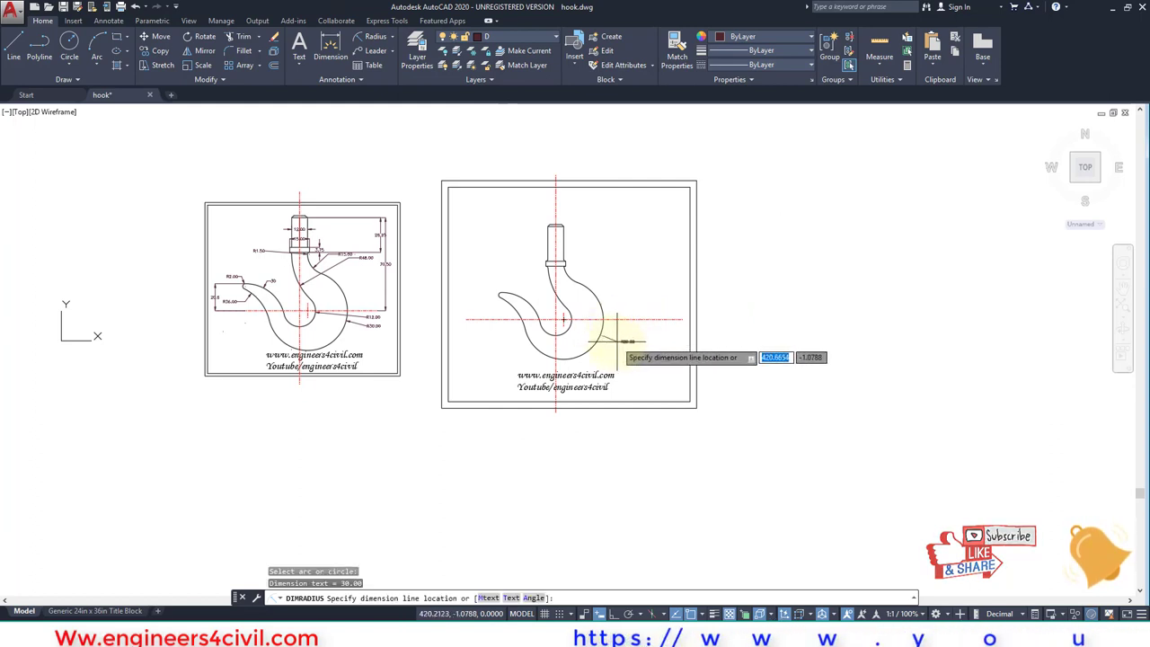
{"action": "left_click", "coordinate": [616, 340]}
{"action": "key", "text": "Return"}
{"action": "left_click", "coordinate": [571, 331]}
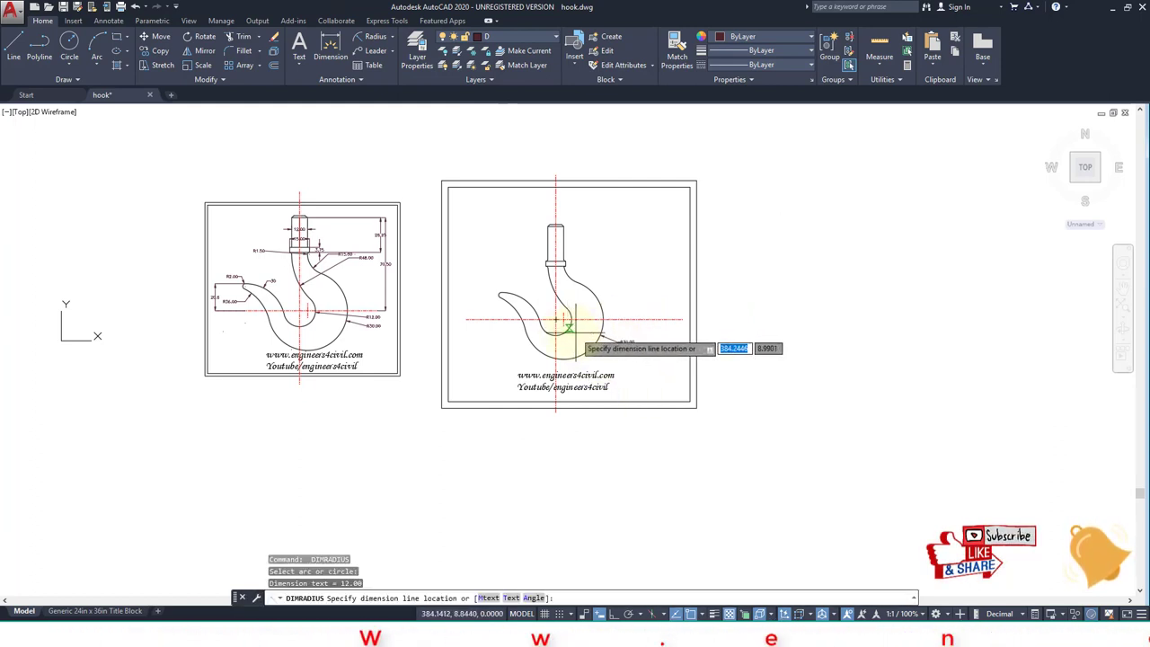
{"action": "left_click", "coordinate": [576, 334]}
{"action": "key", "text": "Return"}
{"action": "left_click", "coordinate": [527, 302]}
{"action": "left_click", "coordinate": [520, 296]}
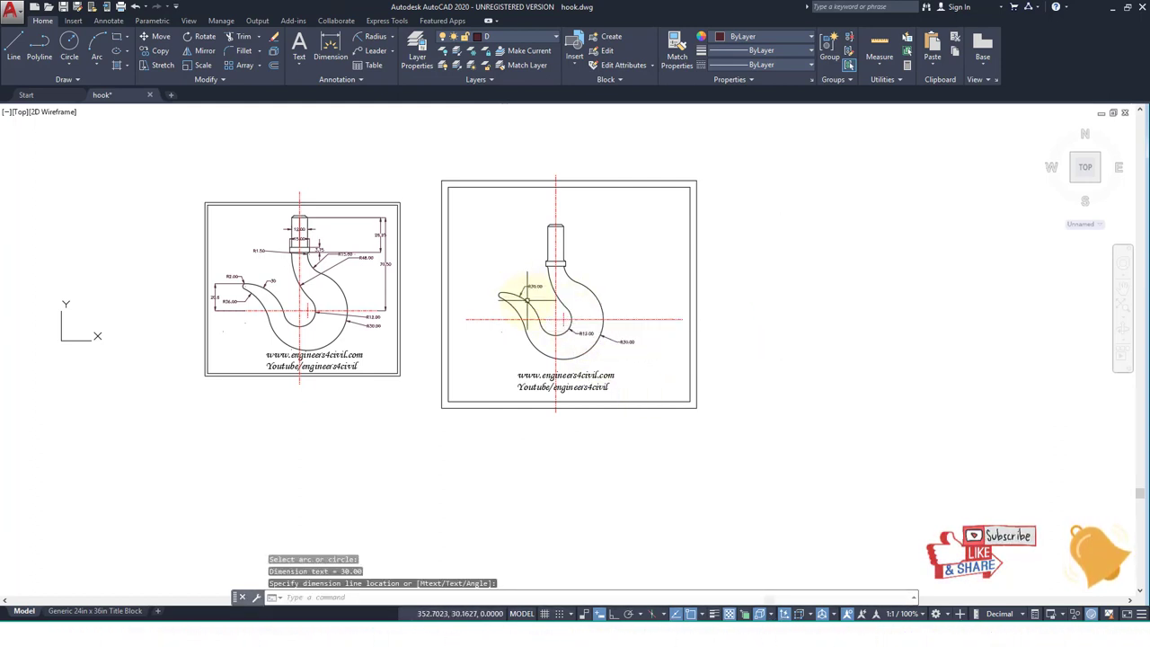
Add R36.00 to the tip's lower arc and R15.60 to the neck arc
{"action": "key", "text": "Return"}
{"action": "left_click", "coordinate": [514, 308]}
{"action": "left_click", "coordinate": [503, 318]}
{"action": "key", "text": "Return"}
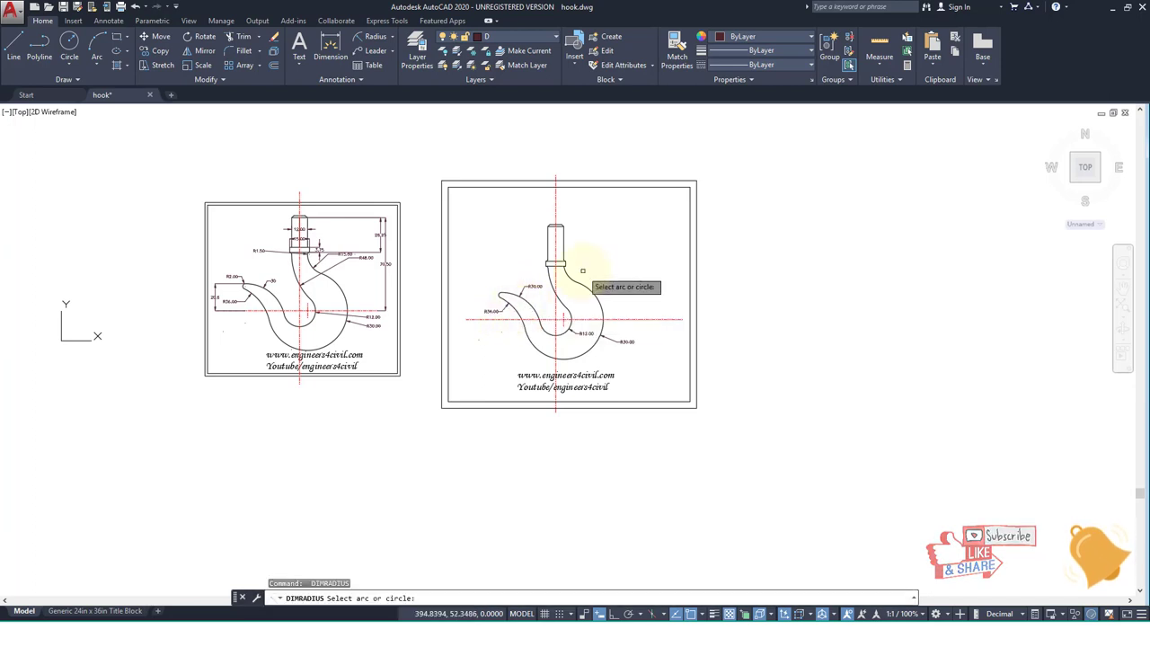
{"action": "scroll", "coordinate": [571, 267], "scroll_direction": "up", "scroll_amount": 5}
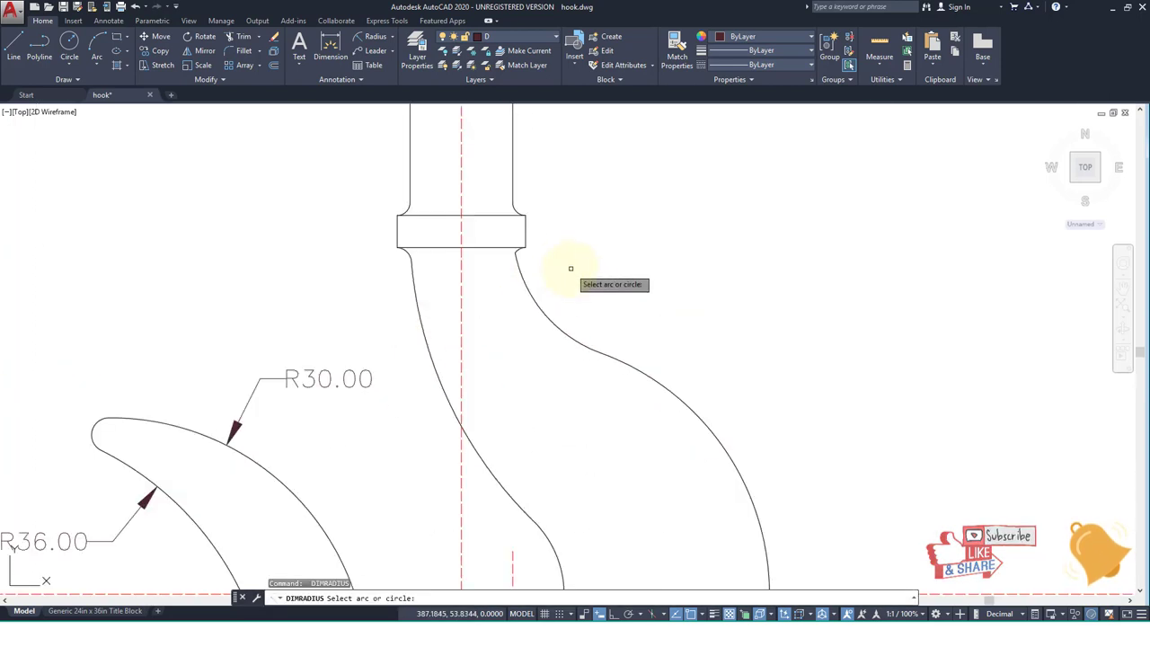
{"action": "left_click", "coordinate": [540, 308]}
{"action": "scroll", "coordinate": [575, 278], "scroll_direction": "down", "scroll_amount": 4}
{"action": "scroll", "coordinate": [461, 160], "scroll_direction": "down", "scroll_amount": 4}
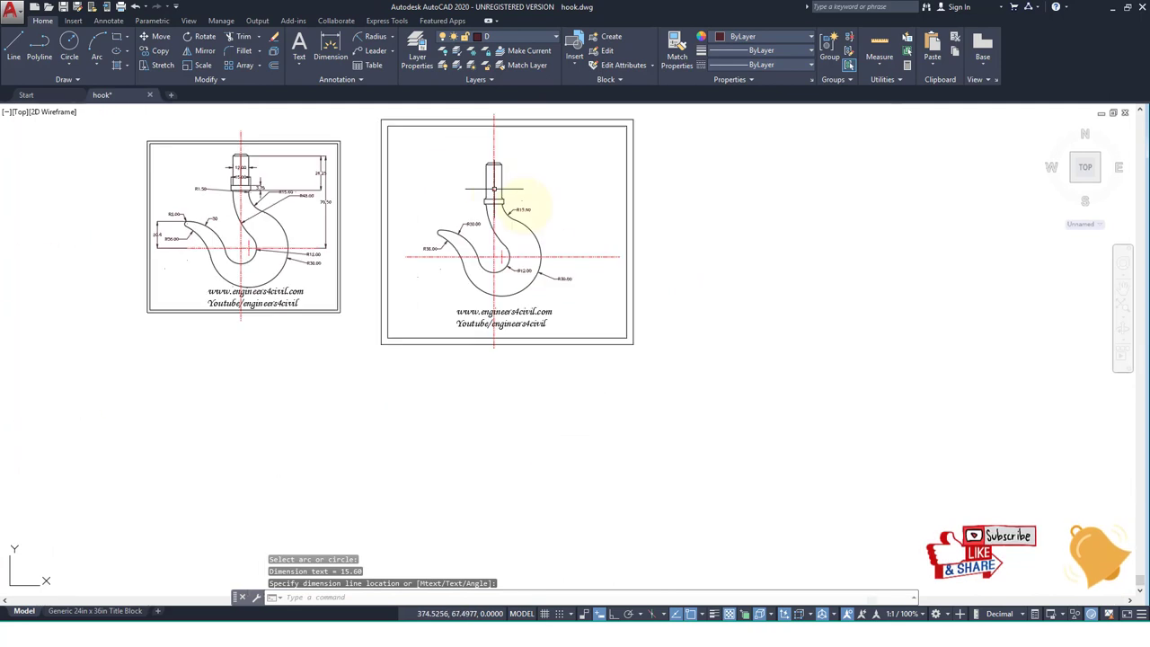
{"action": "middle_click_drag", "start_coordinate": [557, 280], "coordinate": [629, 360]}
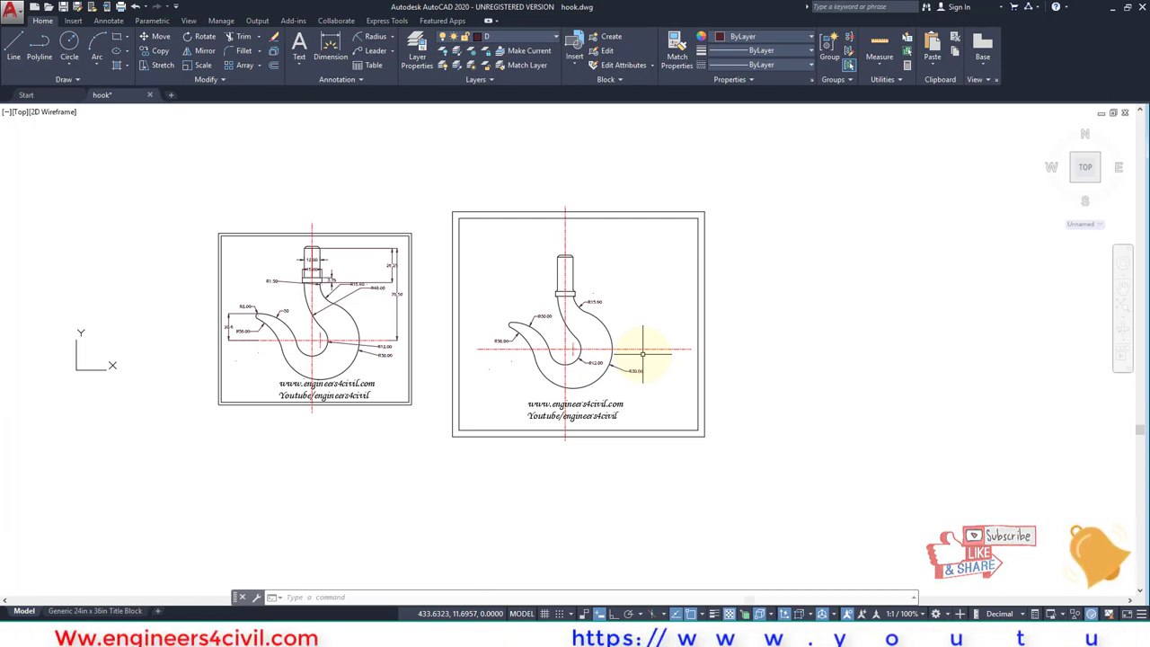
JOIN the whole right drawing's lines and arcs, turning 22 objects into 3 polylines
{"action": "scroll", "coordinate": [366, 295], "scroll_direction": "up", "scroll_amount": 2}
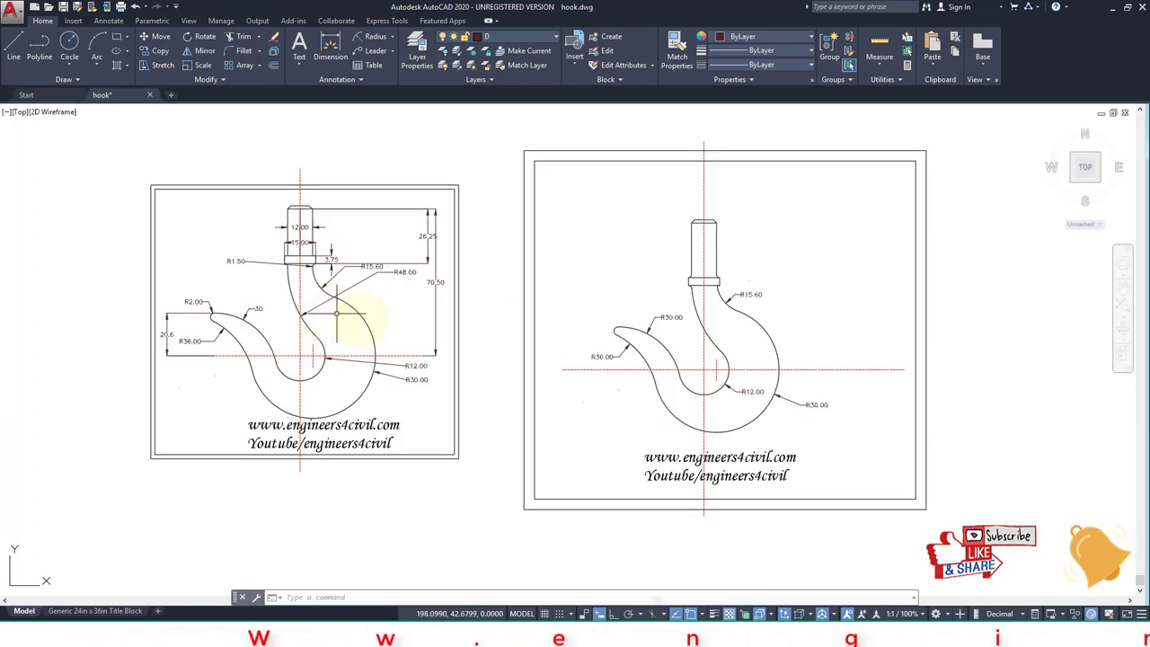
{"action": "scroll", "coordinate": [795, 437], "scroll_direction": "down", "scroll_amount": 2}
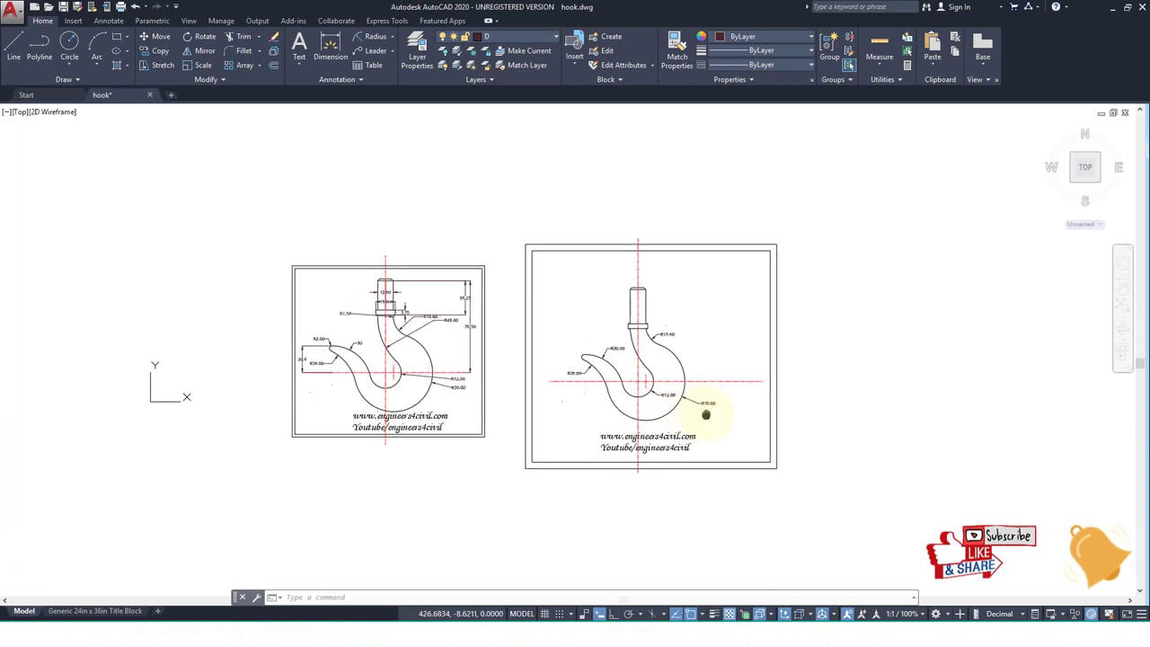
{"action": "scroll", "coordinate": [710, 408], "scroll_direction": "up", "scroll_amount": 2}
{"action": "type", "text": "j"}
{"action": "key", "text": "Return"}
{"action": "left_click", "coordinate": [858, 549]}
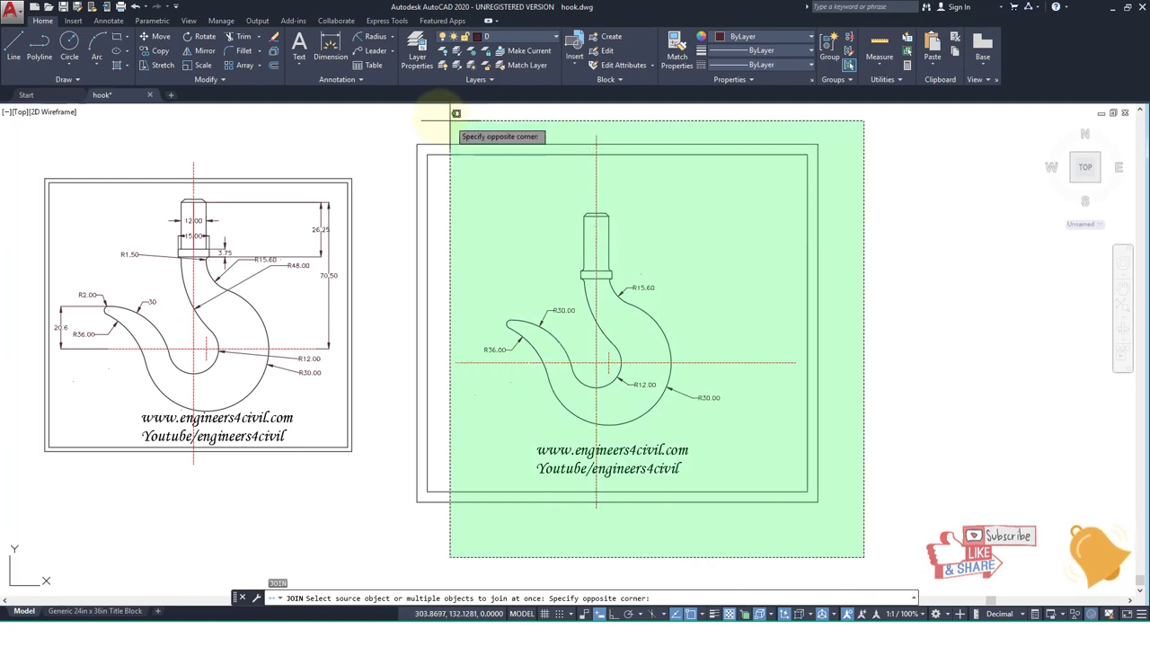
{"action": "left_click", "coordinate": [408, 114]}
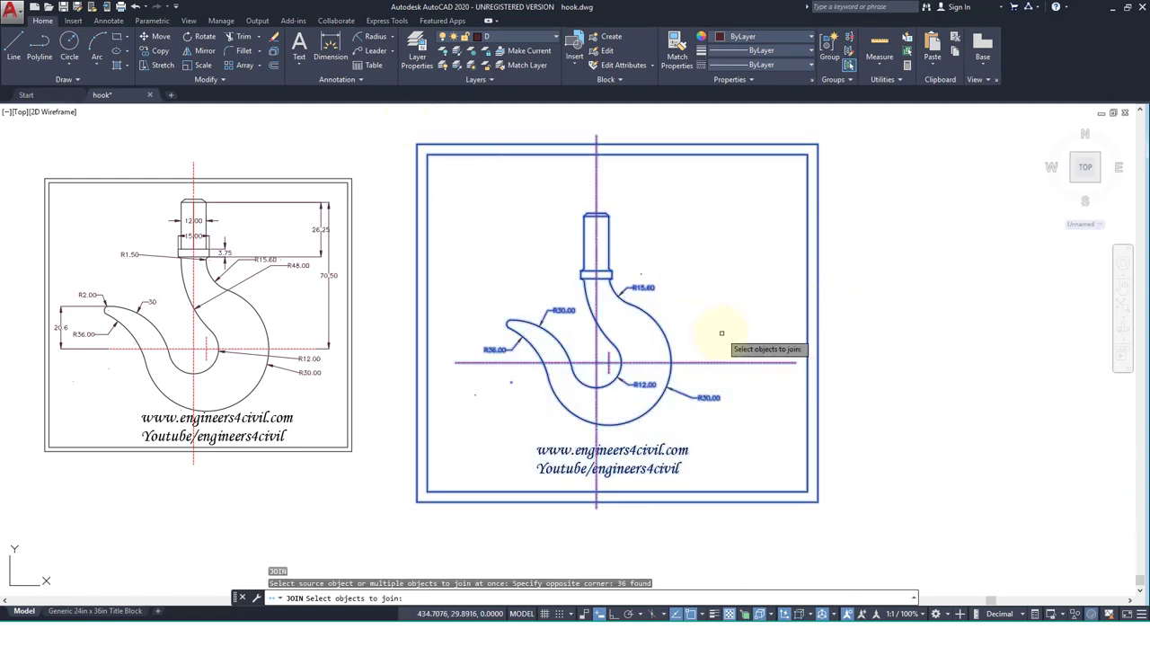
{"action": "key", "text": "Return"}
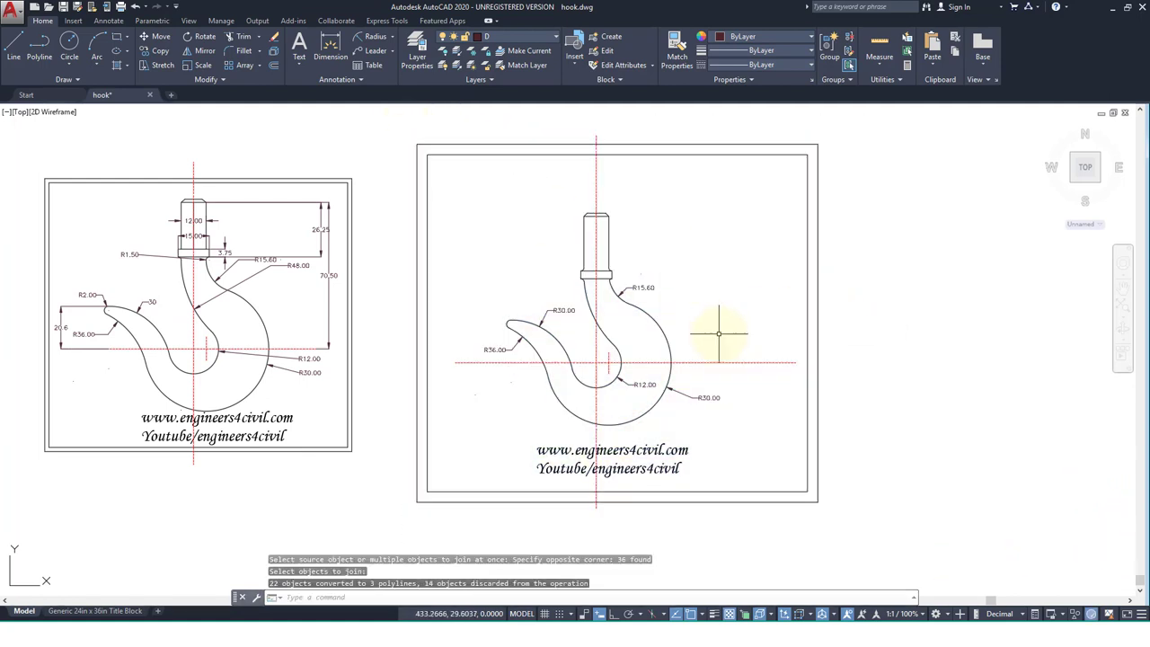
{"action": "middle_click_drag", "start_coordinate": [517, 340], "coordinate": [644, 359]}
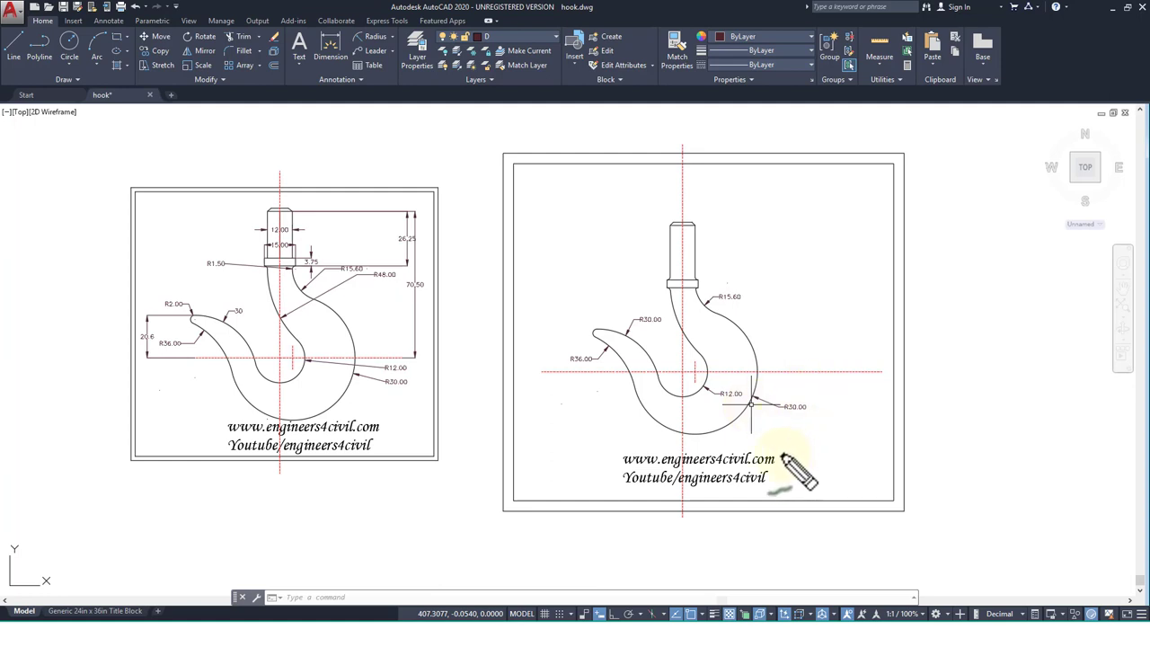
{"action": "left_click_drag", "start_coordinate": [781, 458], "coordinate": [848, 405]}
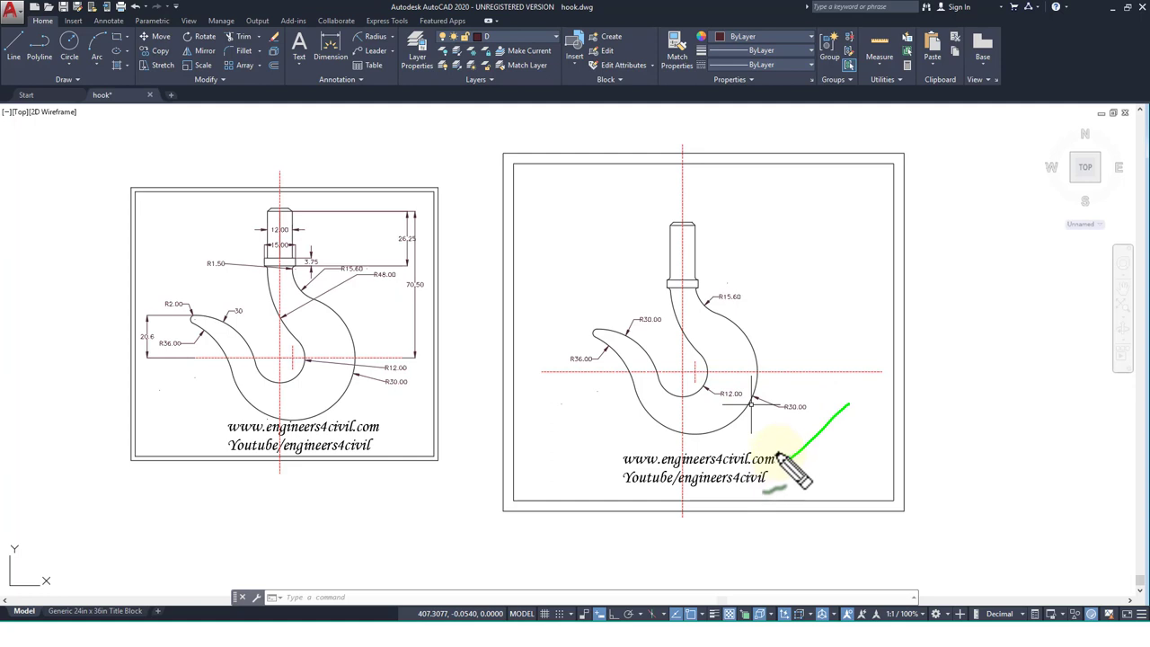
{"action": "left_click_drag", "start_coordinate": [768, 480], "coordinate": [828, 453]}
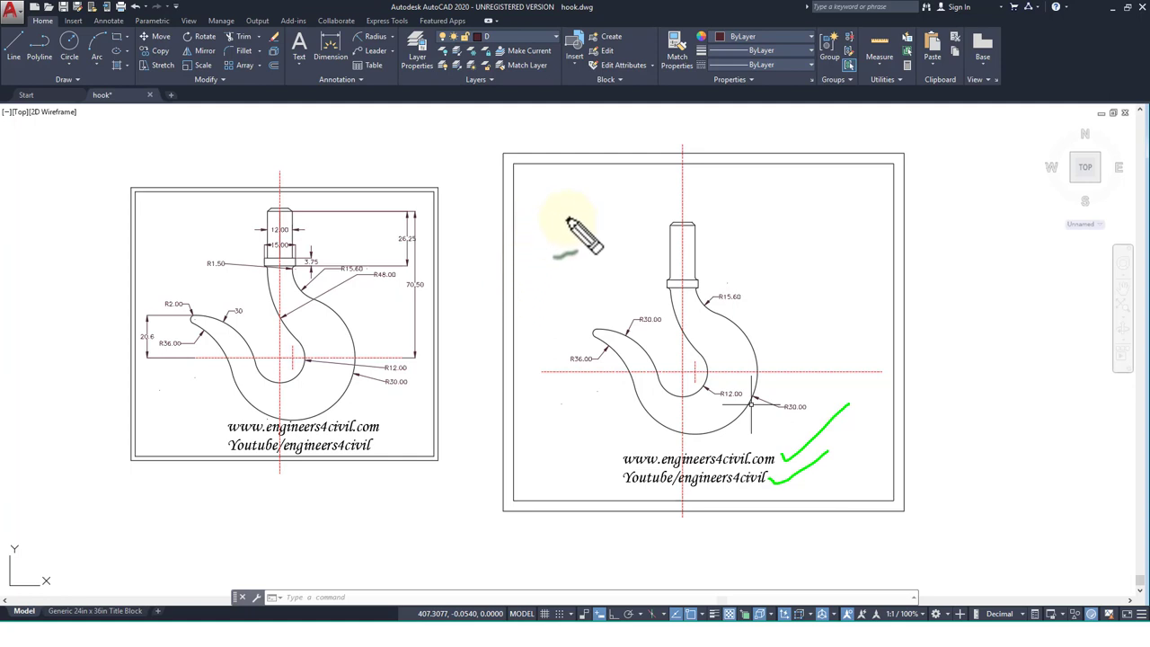
{"action": "mouse_move", "coordinate": [559, 216]}
{"action": "left_mouse_down"}
{"action": "mouse_move", "coordinate": [532, 339]}
{"action": "mouse_move", "coordinate": [620, 305]}
{"action": "mouse_move", "coordinate": [655, 259]}
{"action": "mouse_move", "coordinate": [579, 220]}
{"action": "left_mouse_up"}
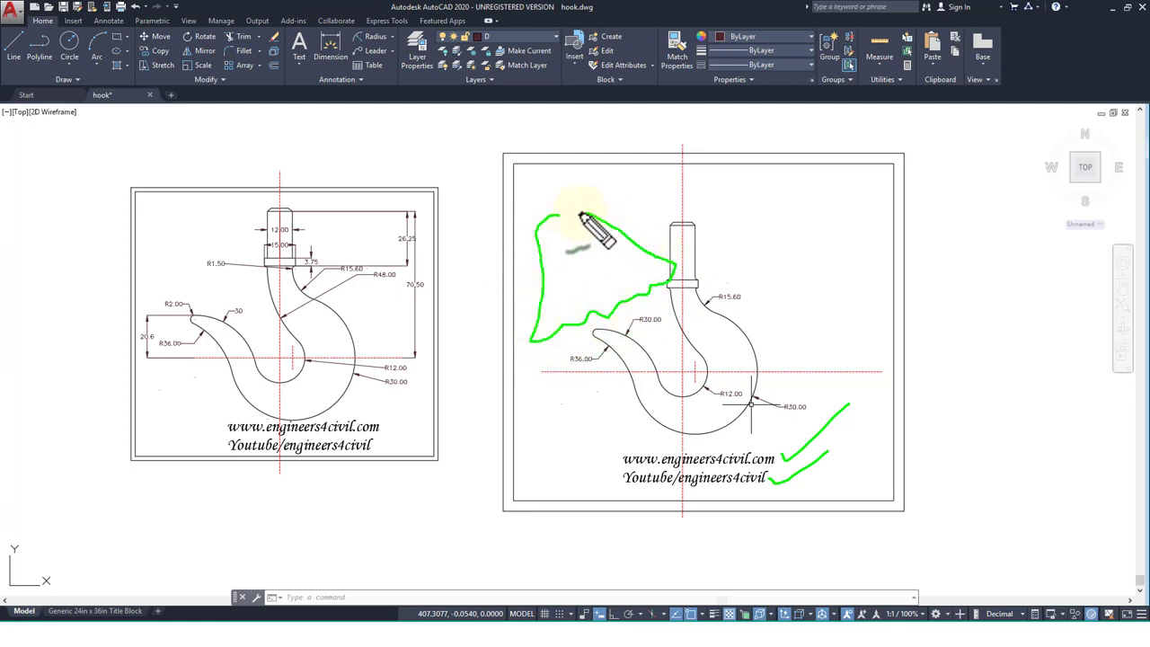
{"action": "mouse_move", "coordinate": [592, 314]}
{"action": "left_mouse_down"}
{"action": "mouse_move", "coordinate": [600, 346]}
{"action": "mouse_move", "coordinate": [620, 341]}
{"action": "mouse_move", "coordinate": [626, 310]}
{"action": "left_mouse_up"}
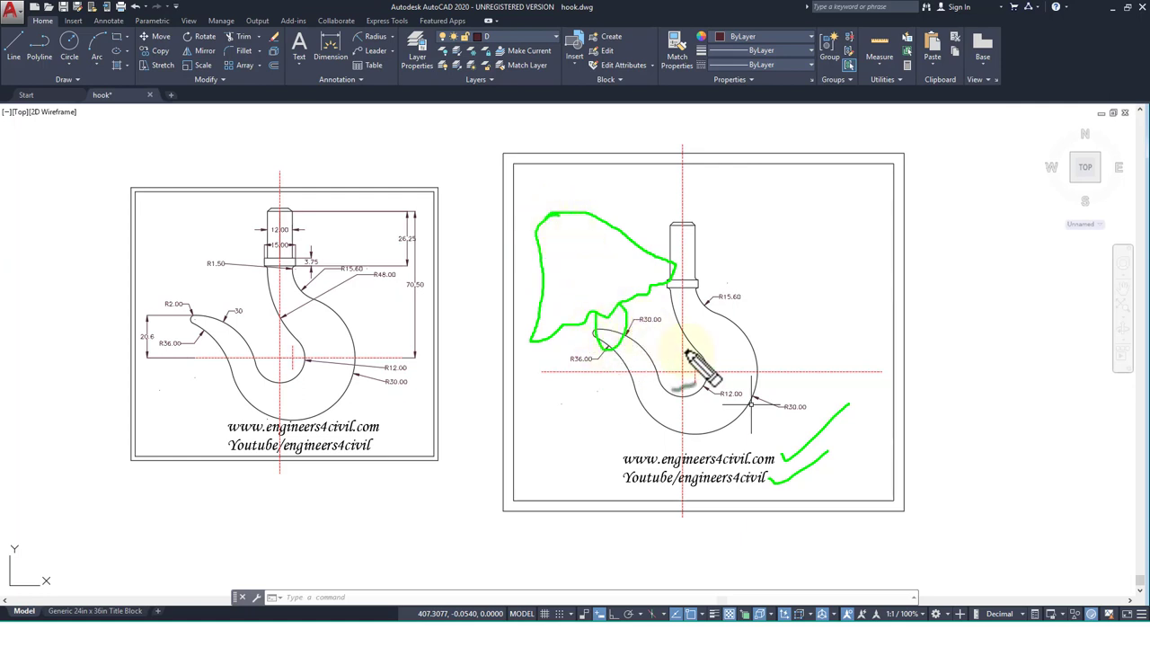